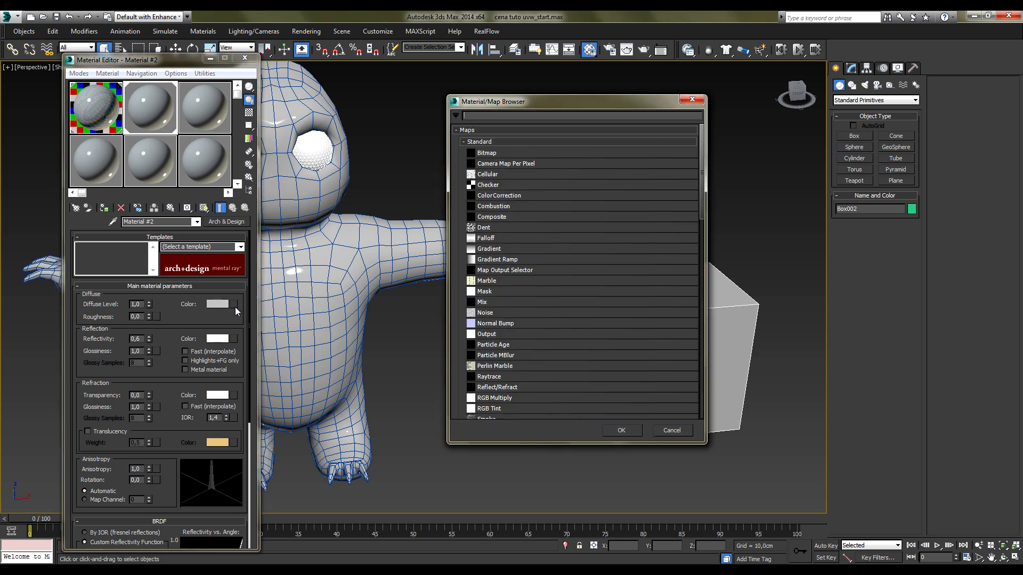
Assign a Checker map to the diffuse color of Material #2 and display it on the box in the viewport
double_click(495, 187)
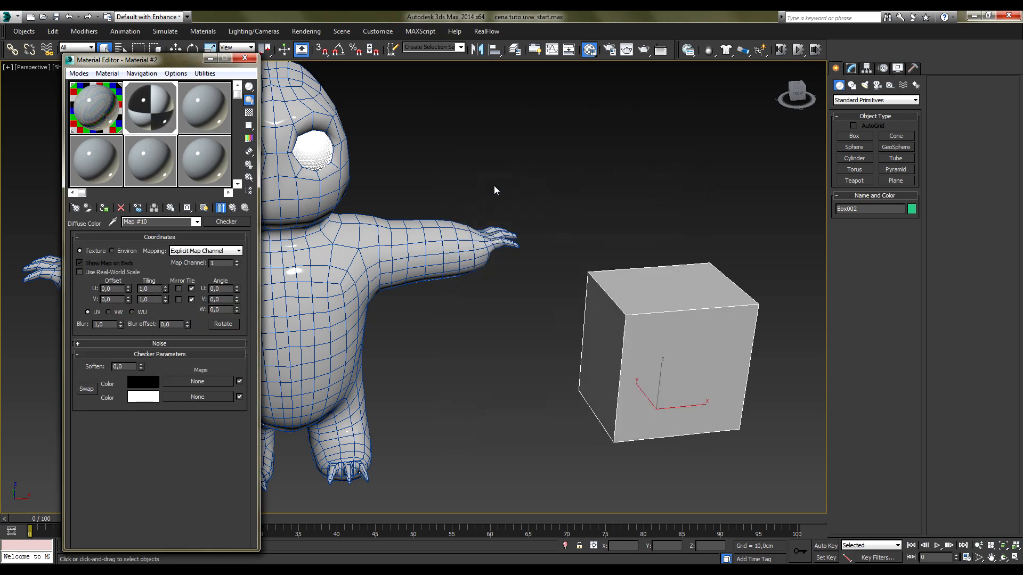
left_click(204, 208)
middle_click_drag(608, 455, 744, 294, "alt")
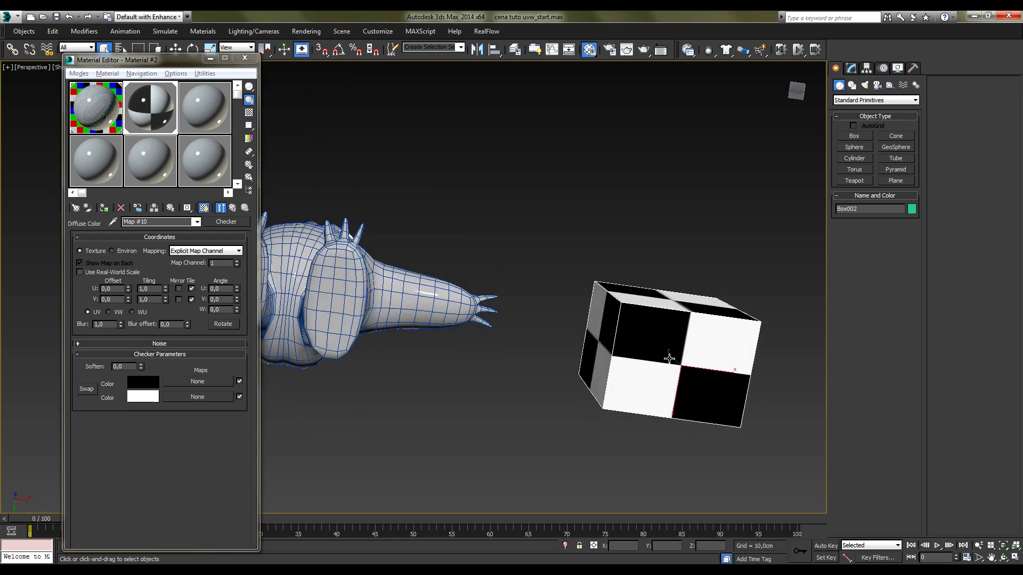
middle_click_drag(759, 378, 690, 434, "alt")
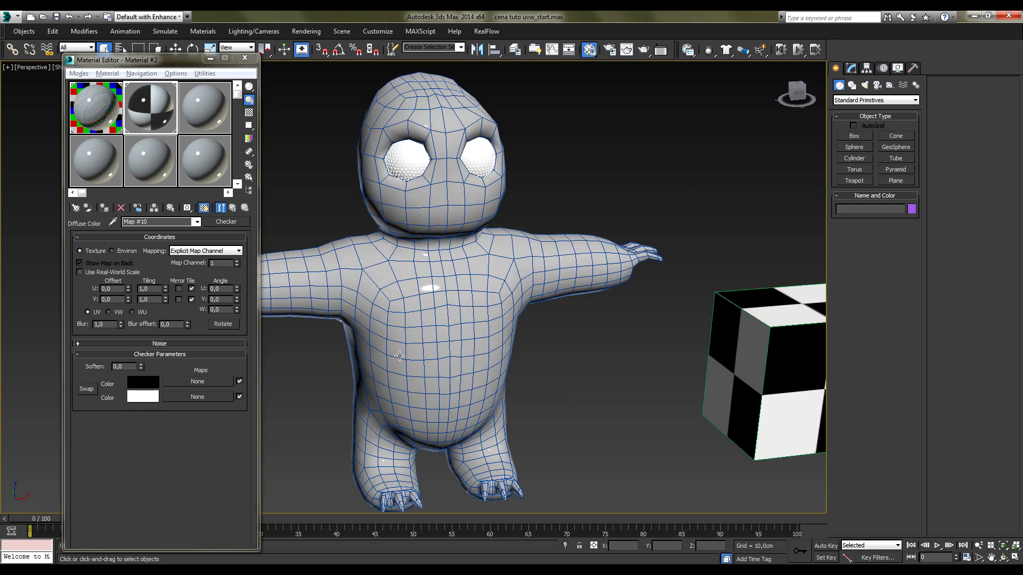
Apply Material #2 to the character's body, close the Material Editor and turn off the edged-faces display
left_click_drag(167, 109, 416, 330)
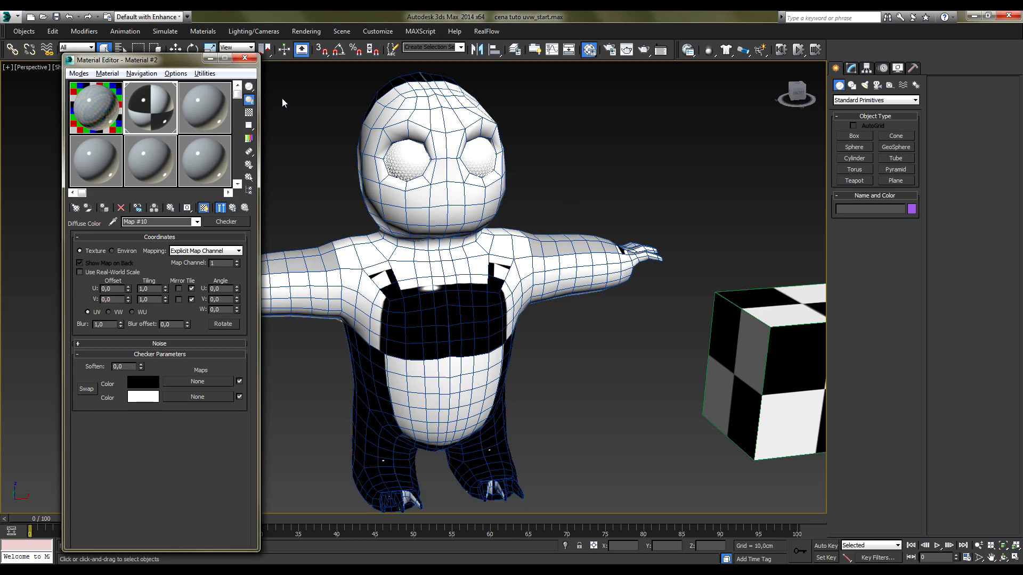
left_click(245, 58)
middle_click_drag(704, 254, 562, 243)
key("F4")
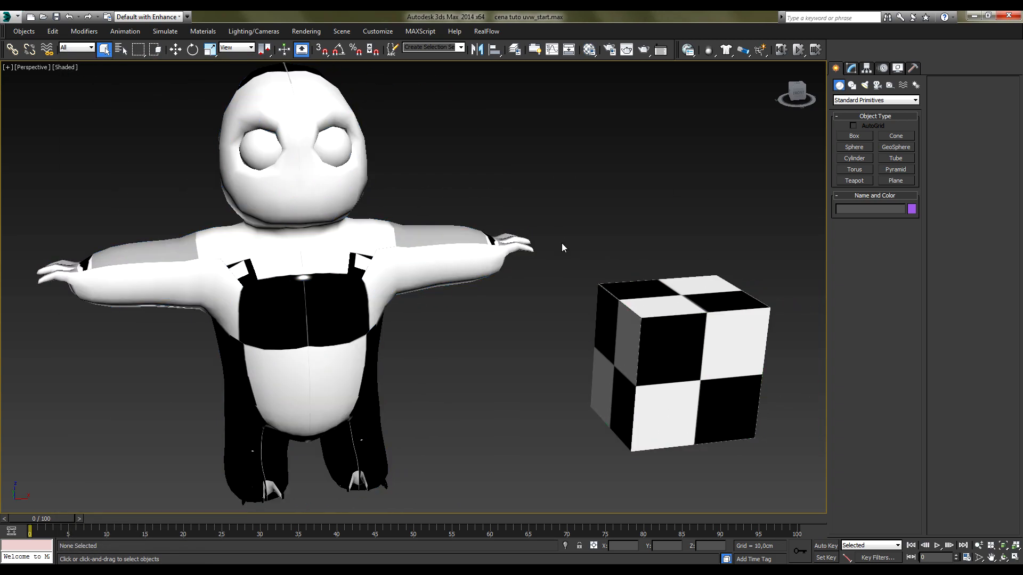
scroll(456, 258, "down", 3)
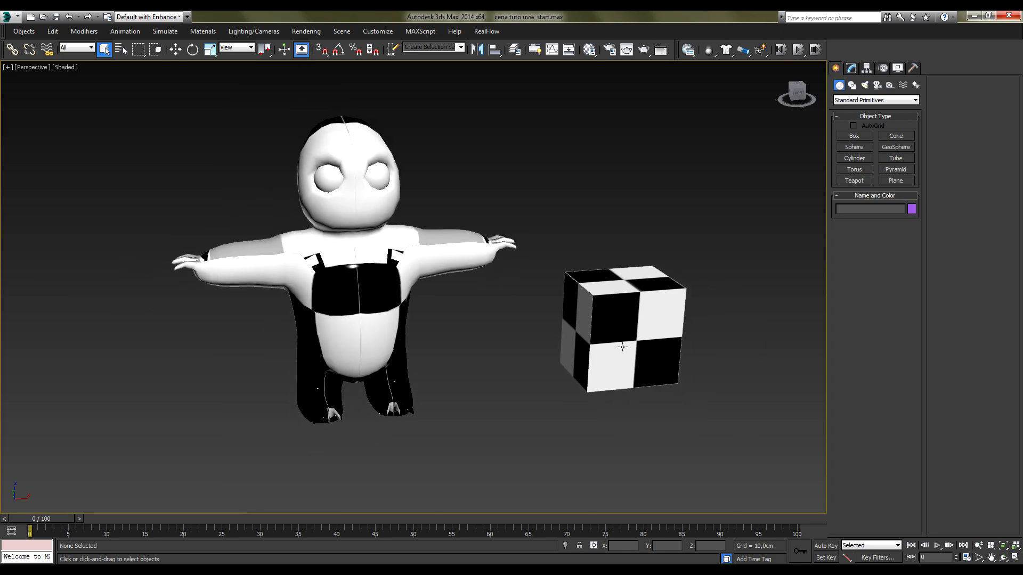
middle_click_drag(633, 341, 618, 366)
Convert the box beside the character to an Editable Poly
left_click(617, 365)
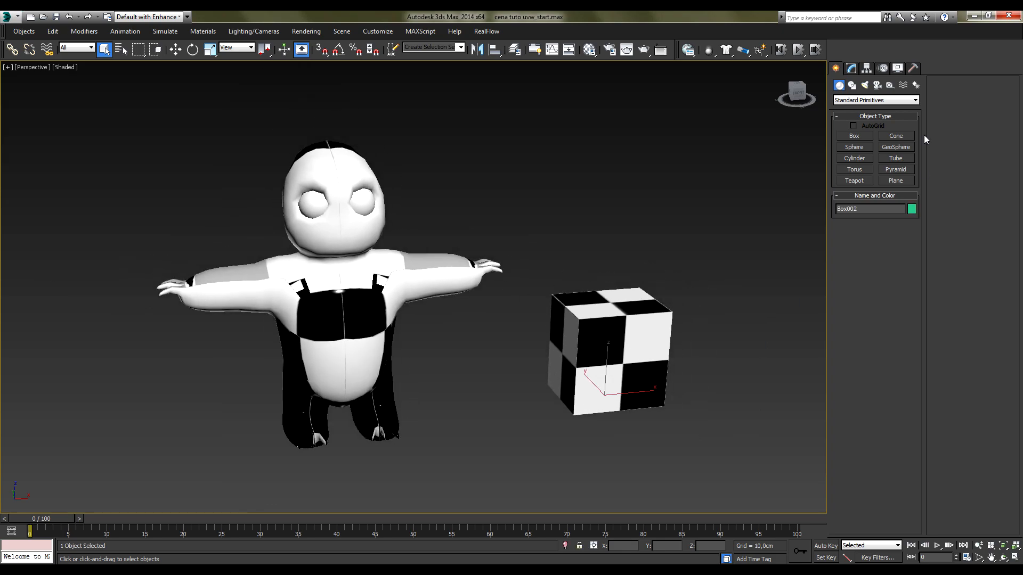
left_click(851, 67)
right_click(857, 113)
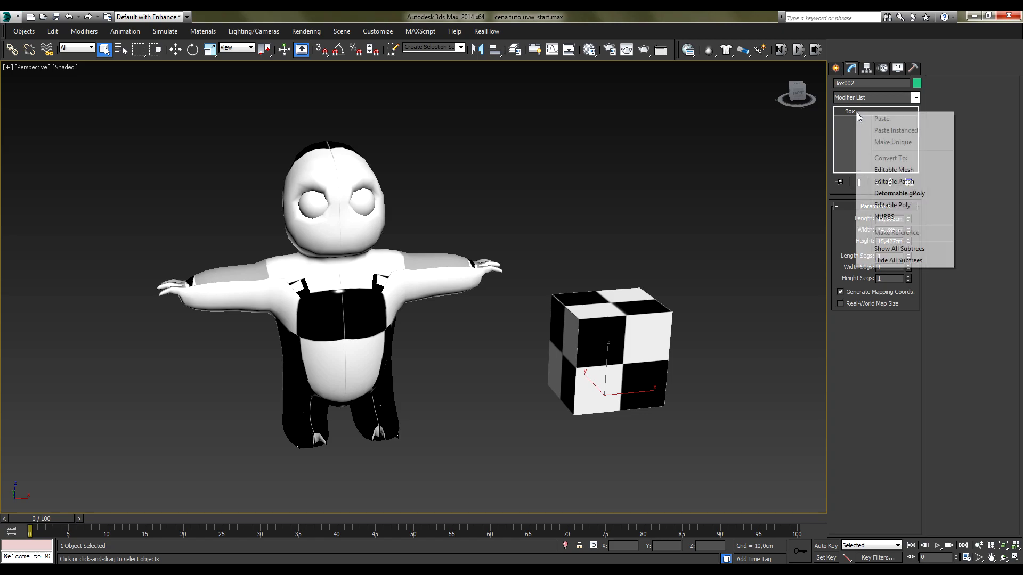
left_click(890, 206)
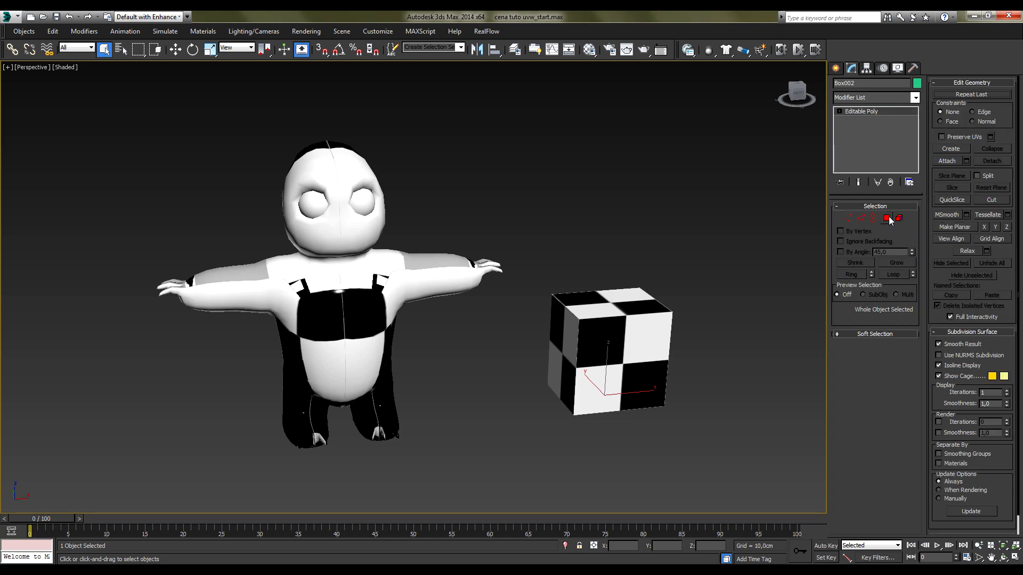
Inset the box's front polygon to form a smaller face inside it
left_click(887, 219)
left_click(630, 354)
left_click(911, 381)
left_click_drag(424, 309, 429, 300)
left_click(419, 323)
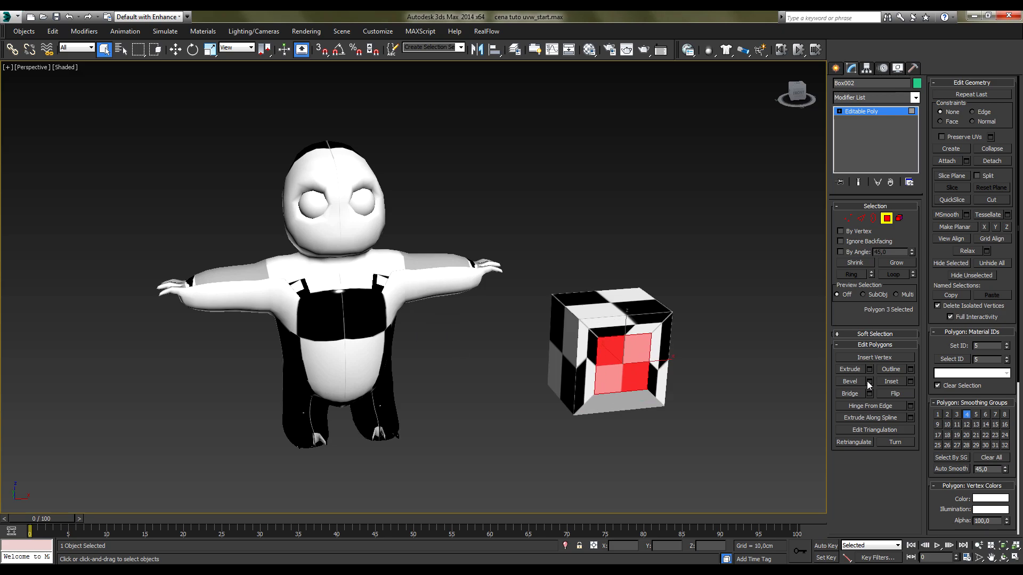
Bevel the inset polygon outward into a tapered protrusion, then leave polygon editing and inspect the checker on the box
left_click(869, 381)
left_click(419, 337)
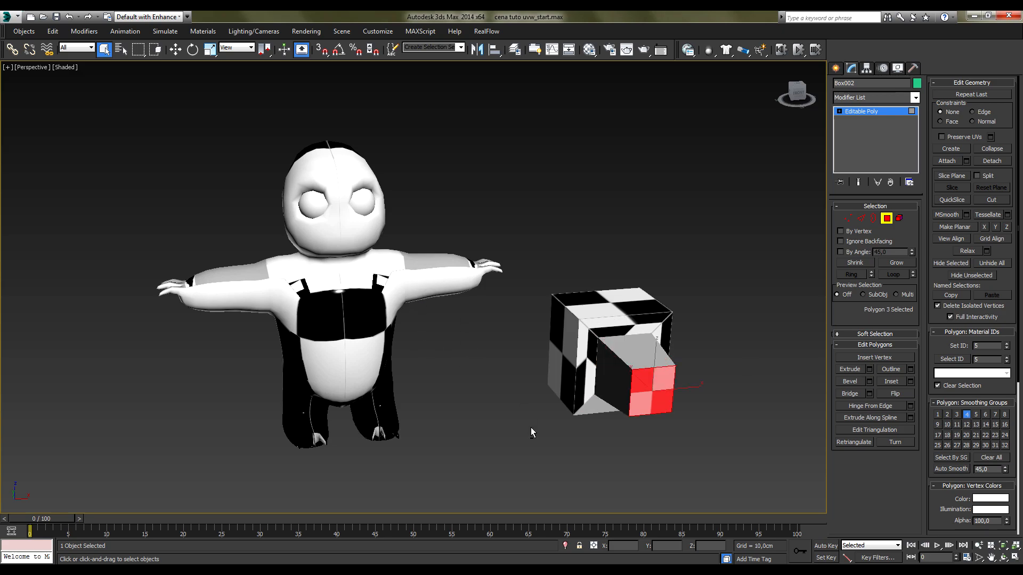
middle_click_drag(530, 428, 575, 434, "alt")
left_click(888, 217)
left_click(681, 271)
left_click(562, 323)
middle_click_drag(670, 429, 596, 342, "alt")
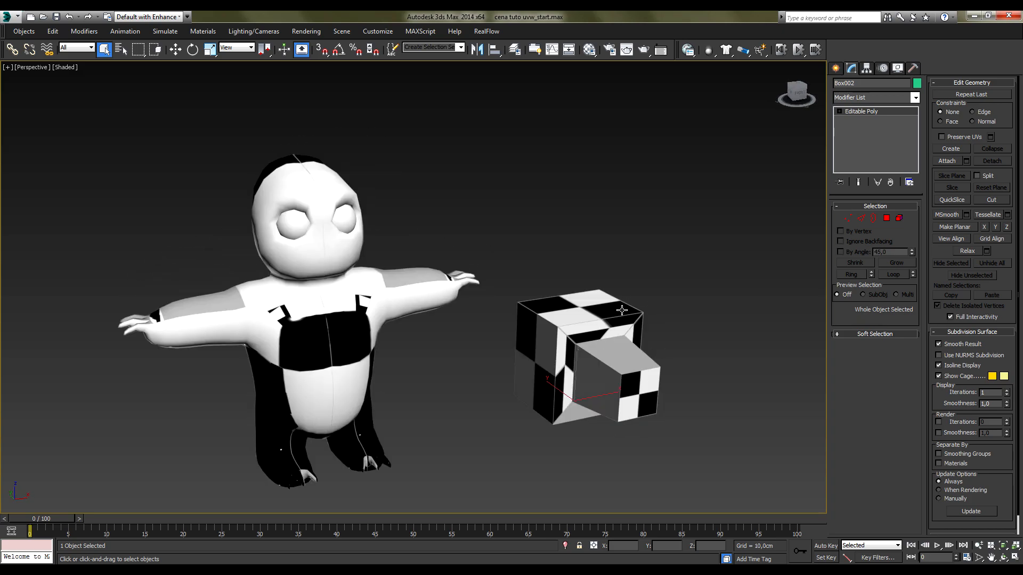
middle_click_drag(653, 410, 657, 440, "alt")
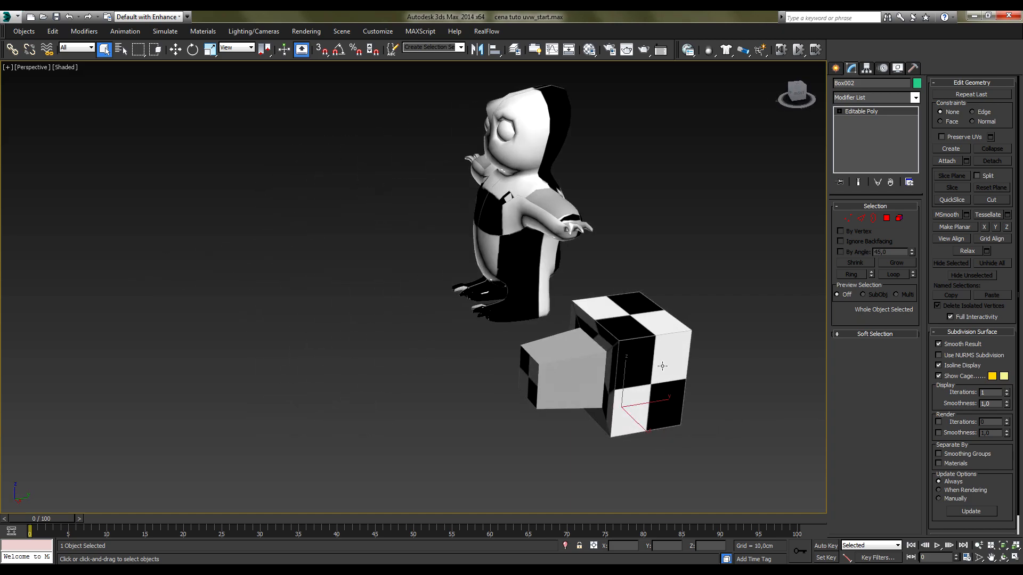
middle_click_drag(529, 388, 622, 380, "alt")
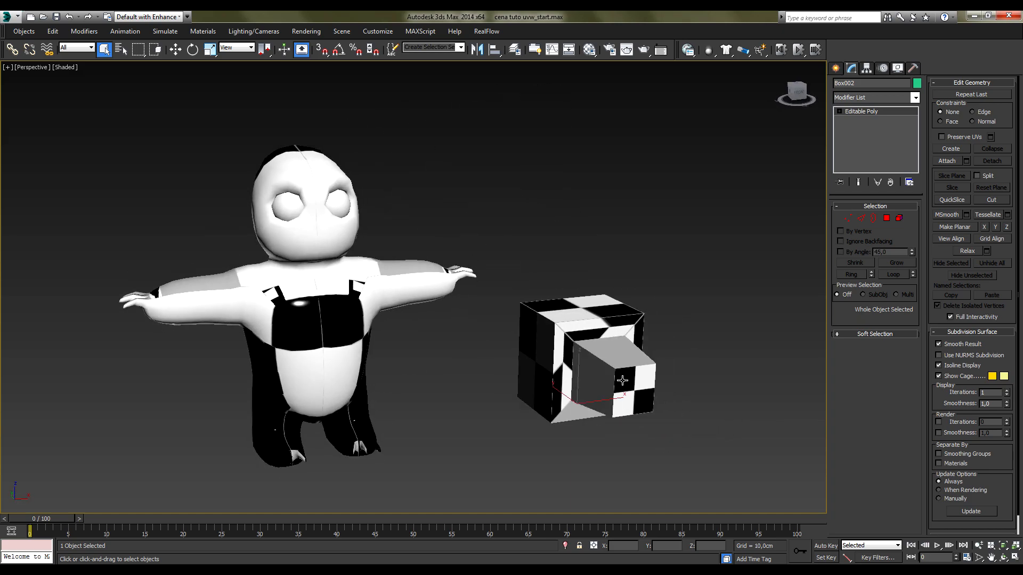
Delete the box beside the character and center the view on the character with nothing selected
key("Delete")
middle_click_drag(313, 325, 444, 356)
left_click(454, 373)
middle_click_drag(579, 423, 509, 374, "alt")
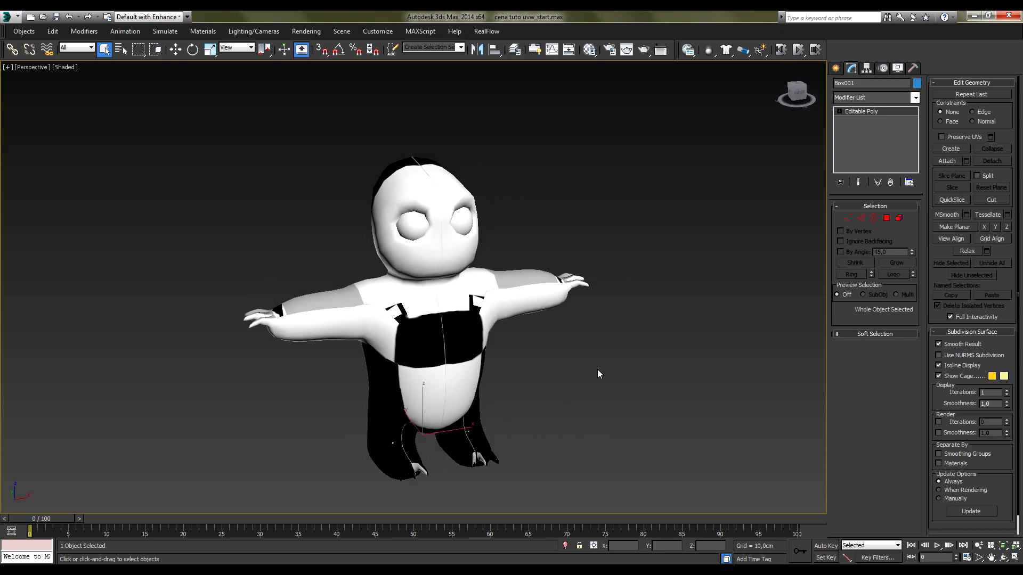
left_click(580, 369)
Set the Checker map's U and V tiling to 10 and close the Material Editor
key("m")
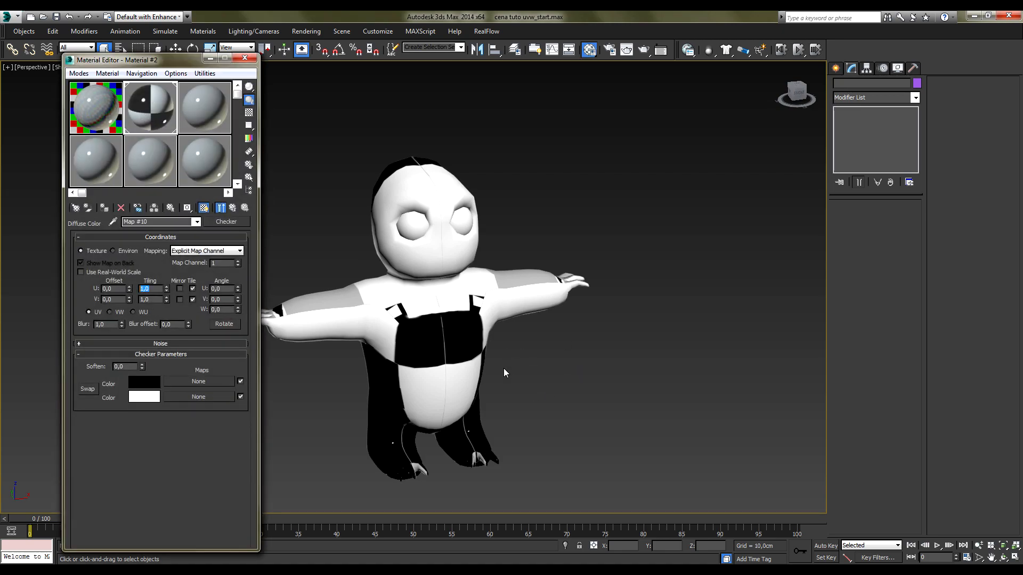
type("1")
key("Tab")
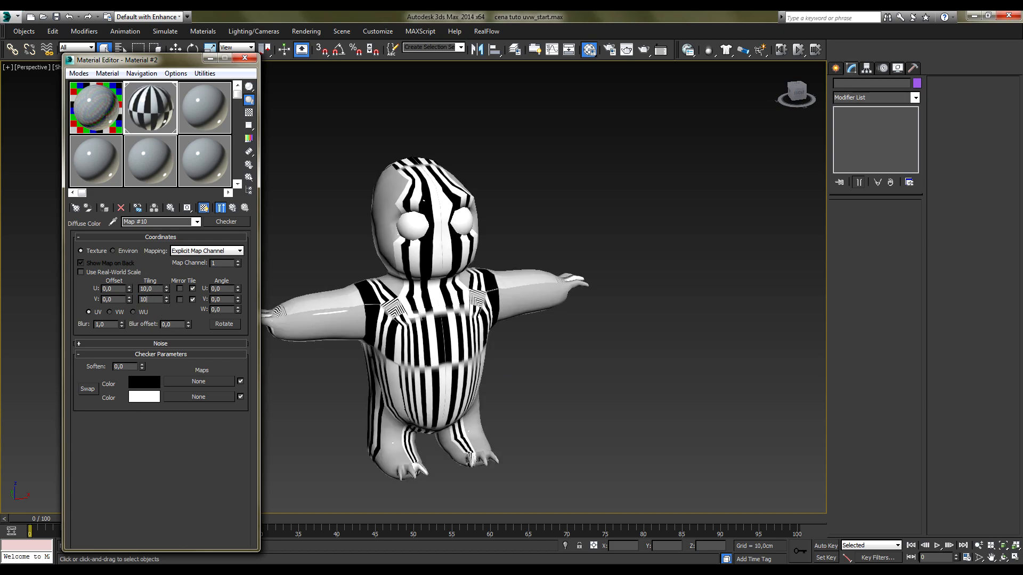
type("10")
key("Return")
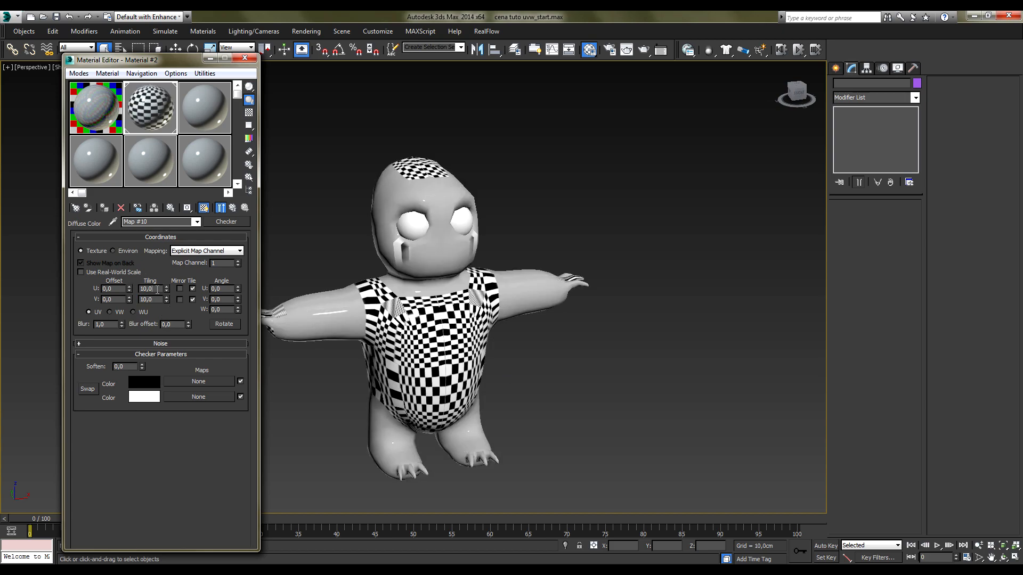
left_click(247, 57)
left_click(483, 395)
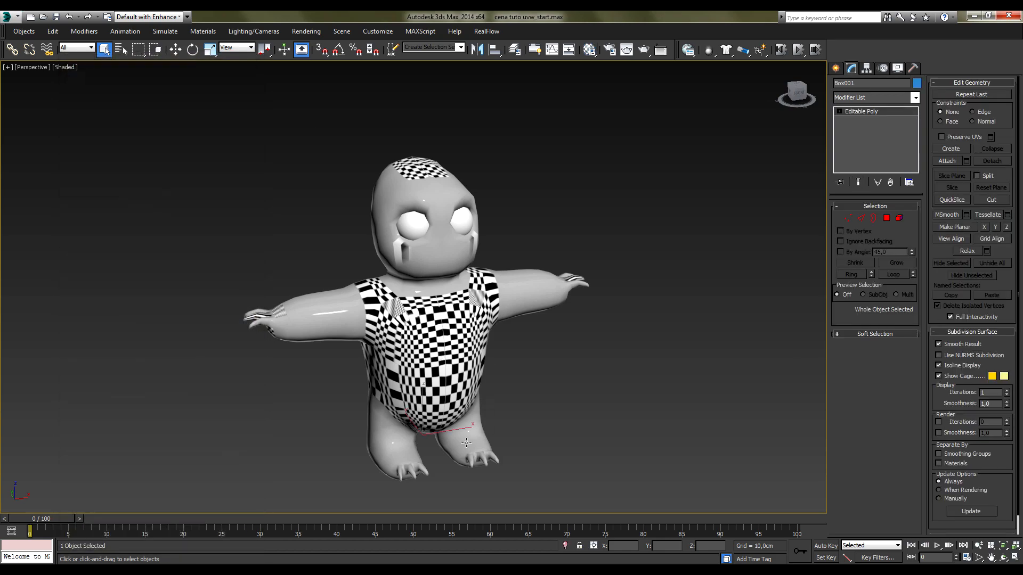
left_click(564, 376)
Clear the Checker map from the diffuse color of Material #2
key("m")
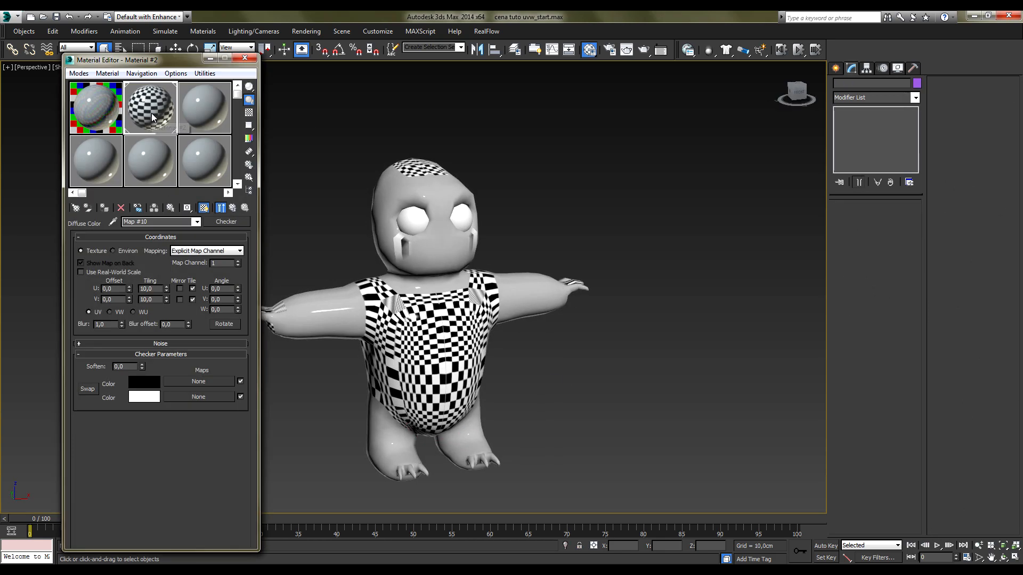
left_click(232, 209)
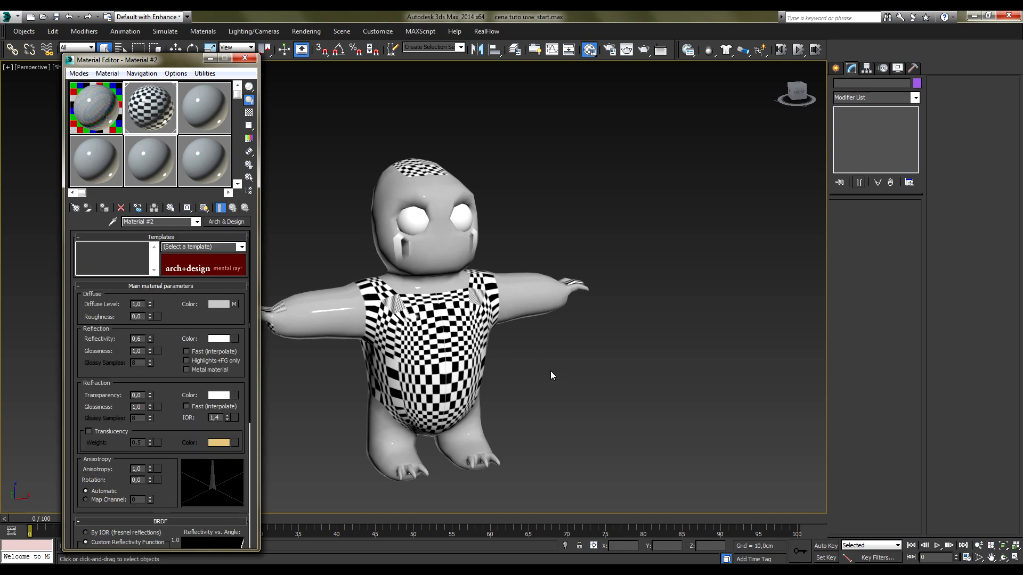
left_click(234, 305)
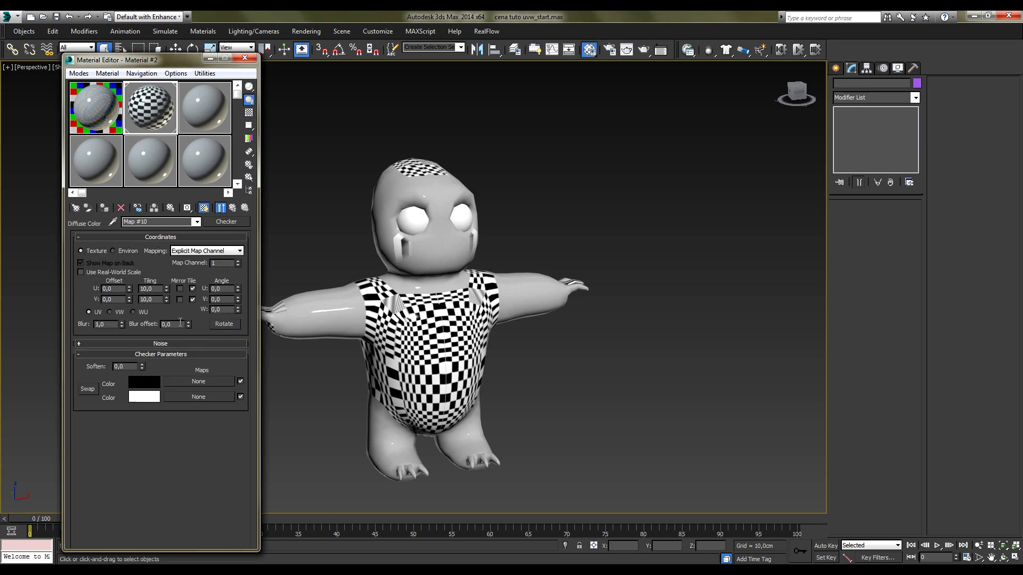
left_click(232, 208)
right_click(234, 304)
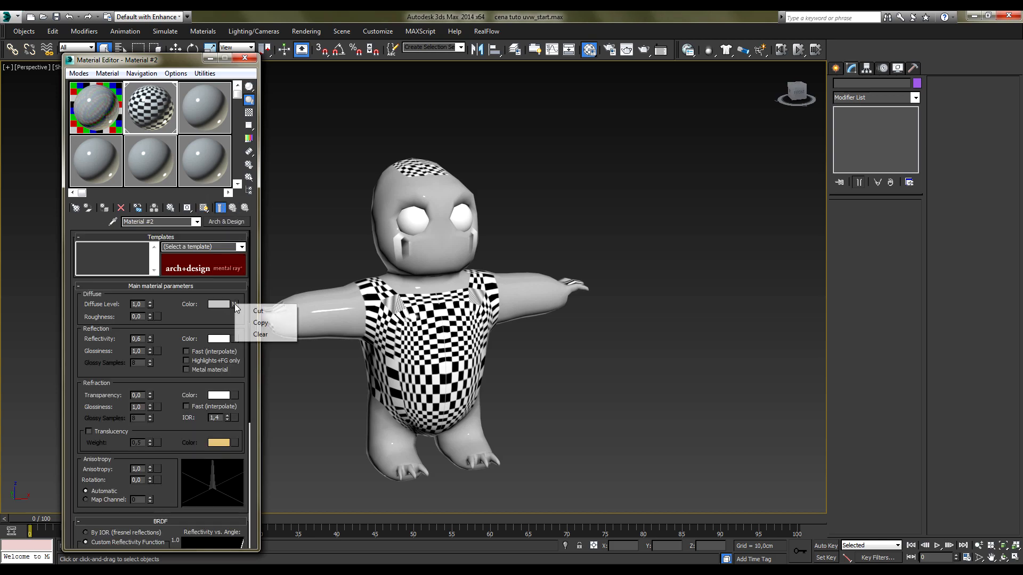
left_click(260, 334)
Load uvgrid.jpg from the V11 - UVW Map folder as the diffuse Bitmap and display it in the viewport
left_click(234, 304)
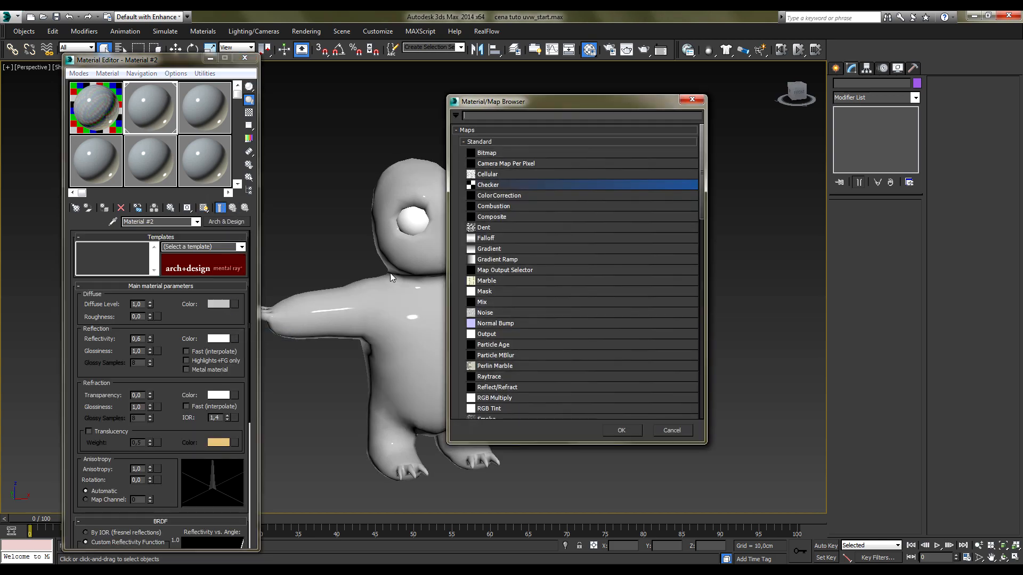
double_click(503, 153)
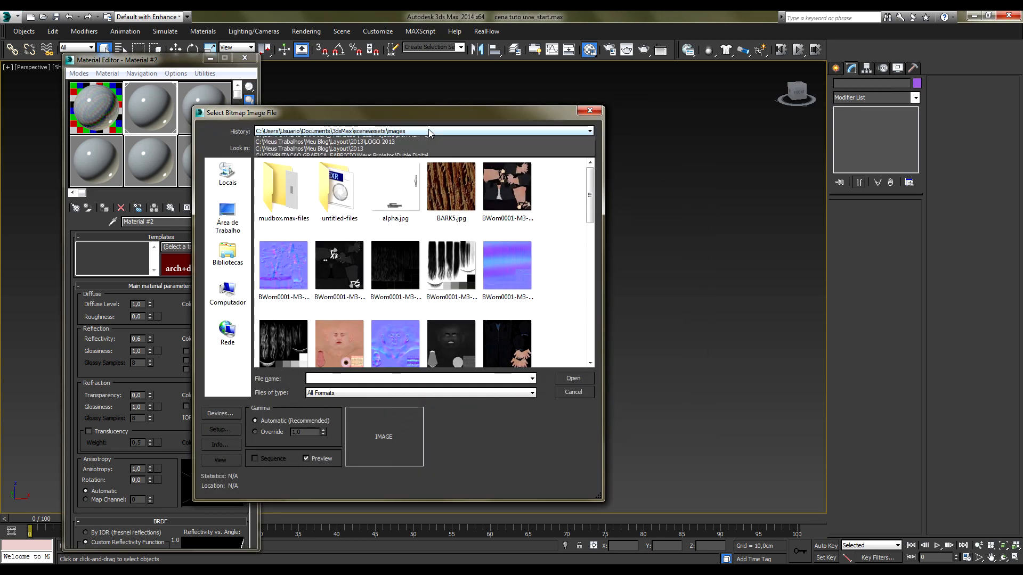
left_click(427, 131)
left_click(428, 148)
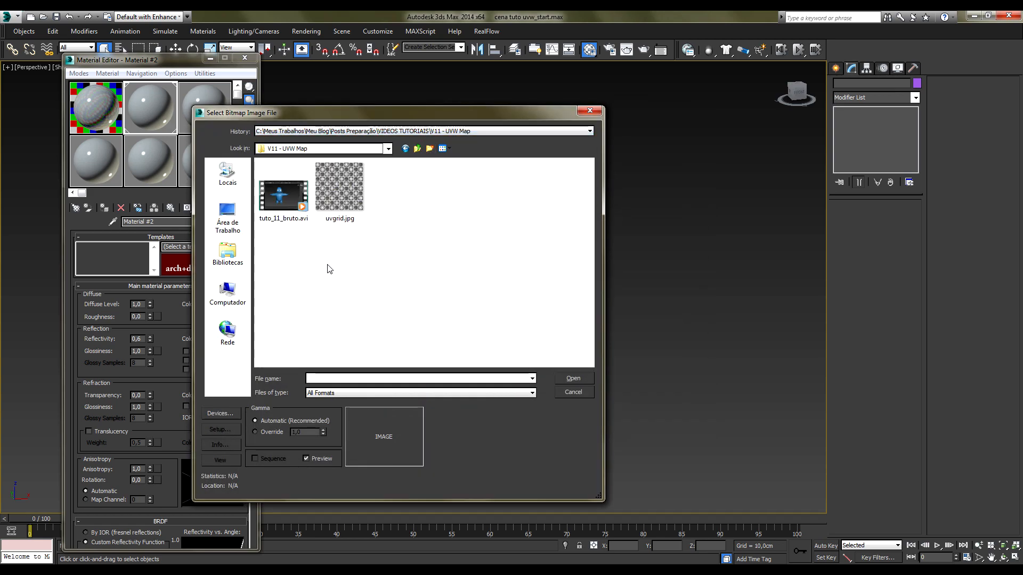
double_click(348, 196)
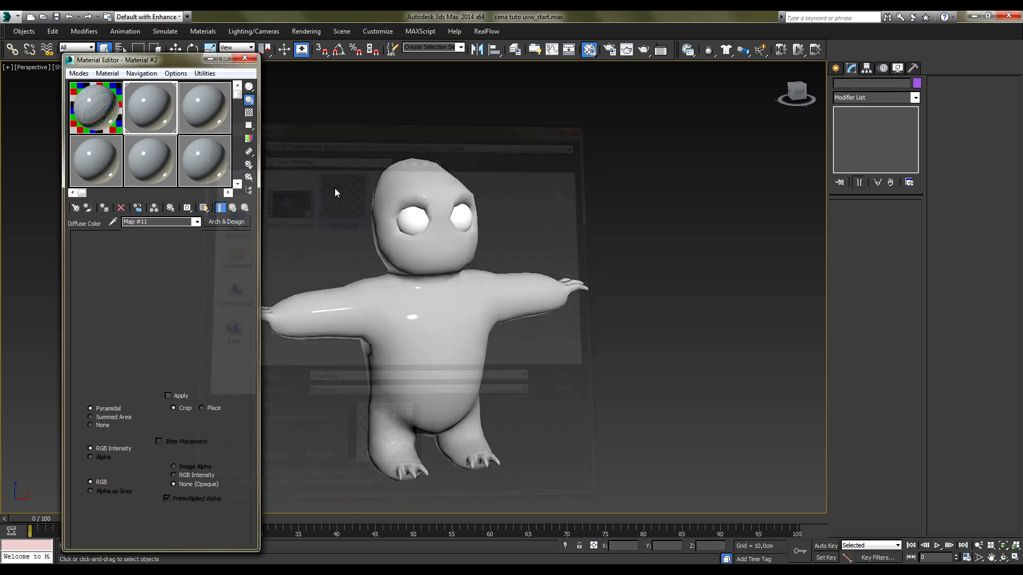
mouse_move(494, 421)
middle_mouse_down("alt")
mouse_move(551, 421)
mouse_move(542, 425)
middle_mouse_up("alt")
left_click(204, 208)
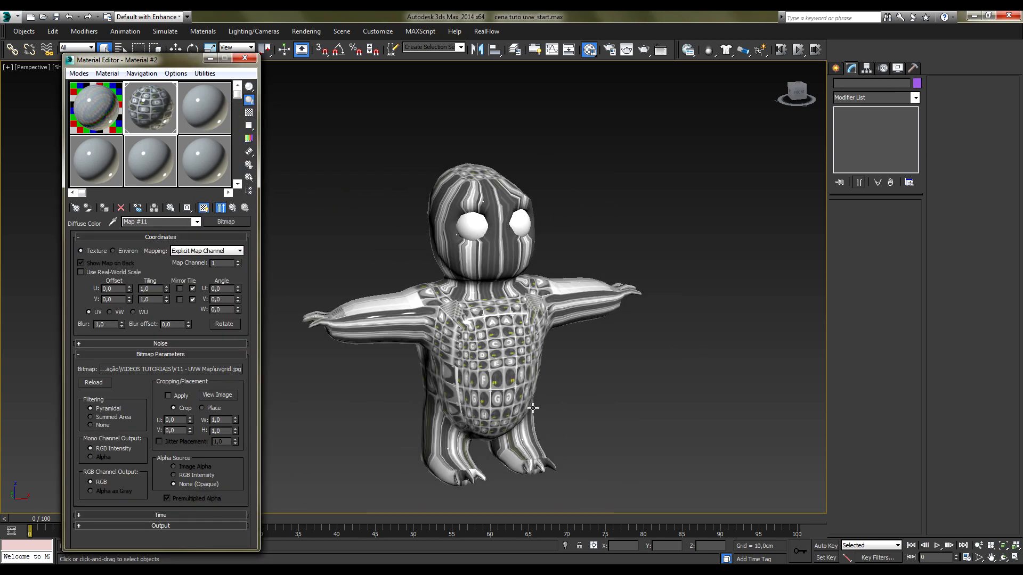
Examine how the UV grid's letters and numbers stretch and mirror across the character's chest, head and limbs
left_click(500, 356)
scroll(519, 348, "up", 5)
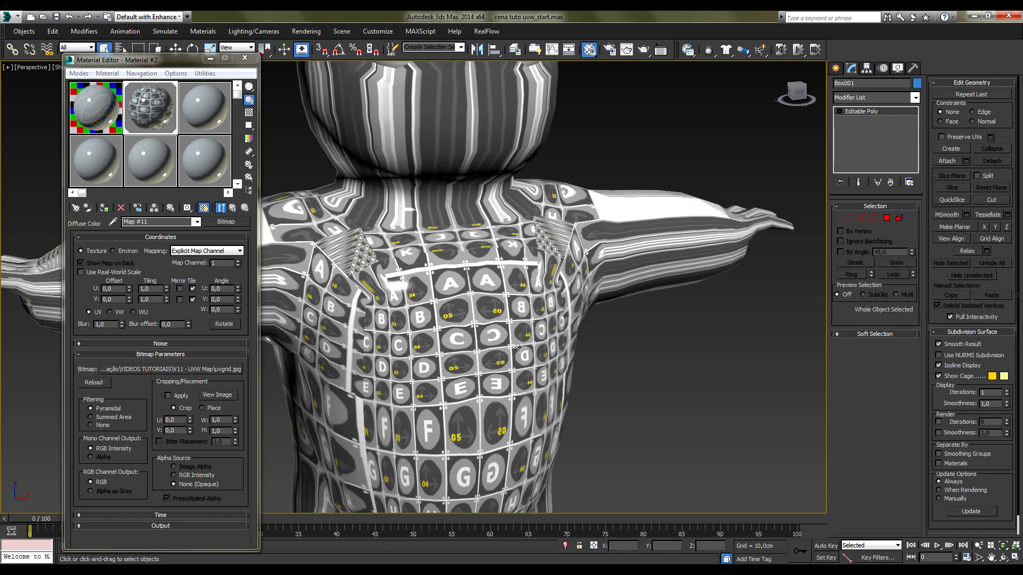
scroll(452, 352, "up", 3)
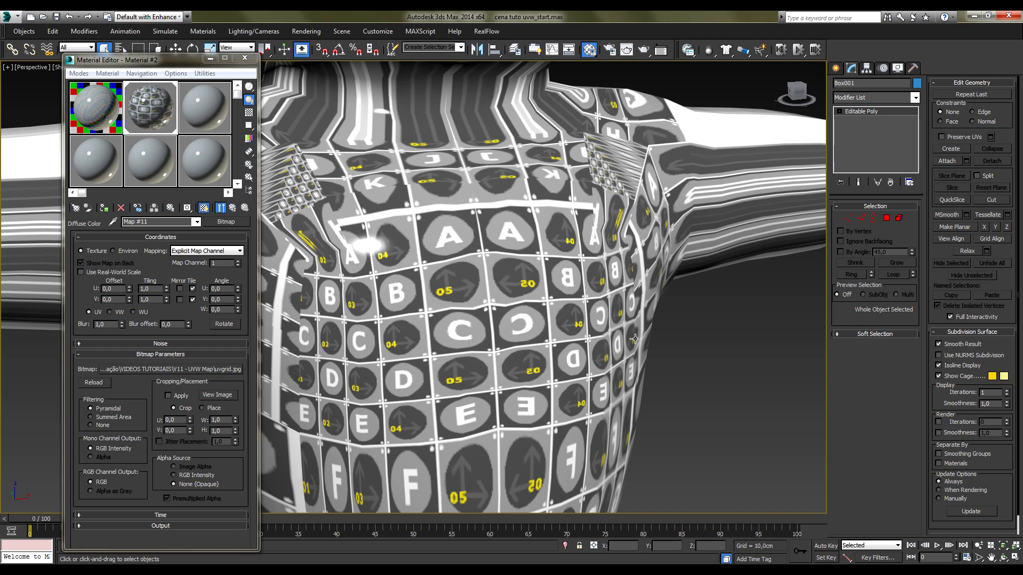
scroll(497, 335, "down", 5)
scroll(463, 261, "up", 2)
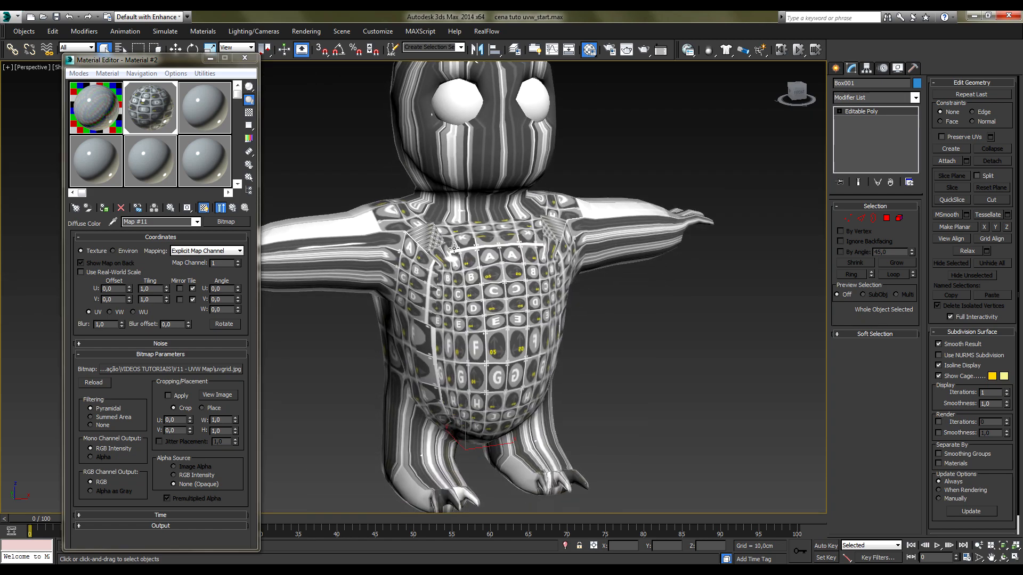
scroll(461, 300, "up", 4)
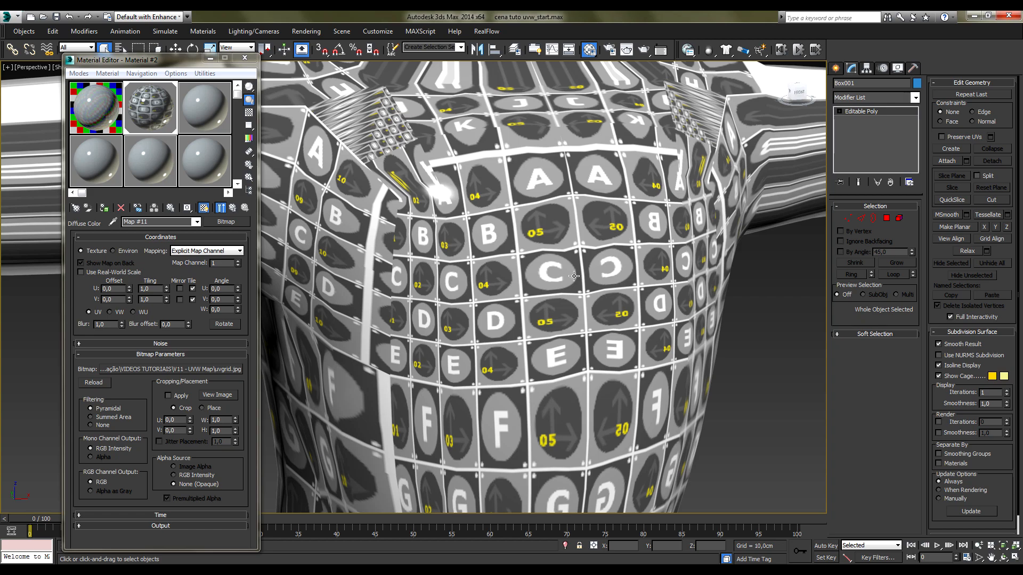
scroll(521, 316, "down", 5)
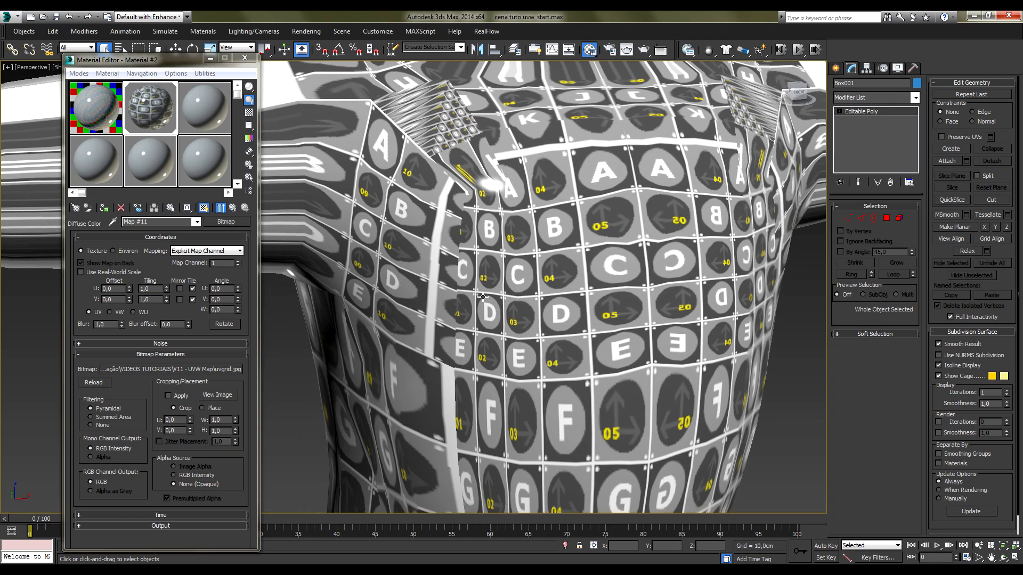
middle_click_drag(543, 436, 502, 350)
scroll(522, 312, "down", 4)
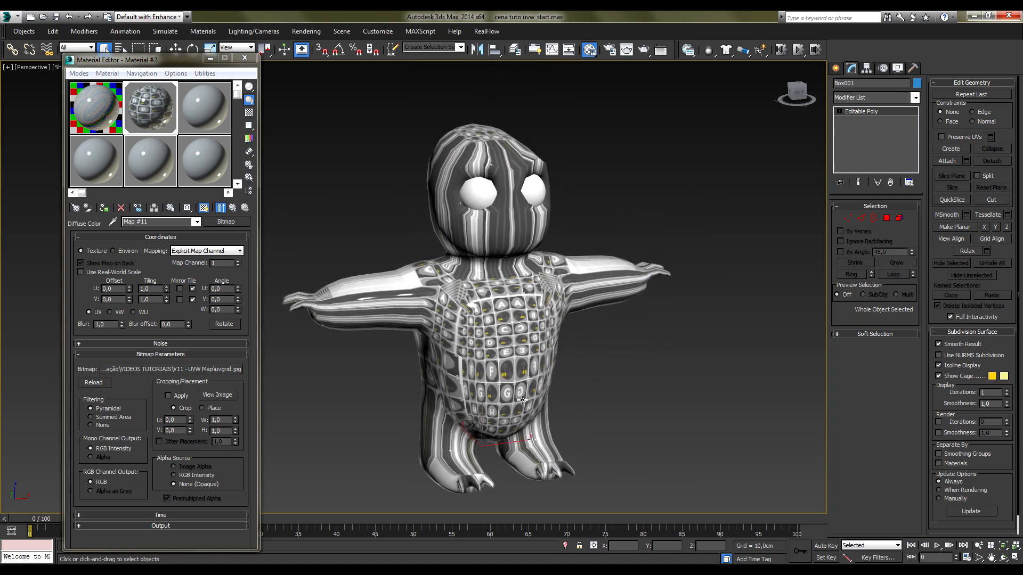
middle_click_drag(522, 400, 540, 373, "alt")
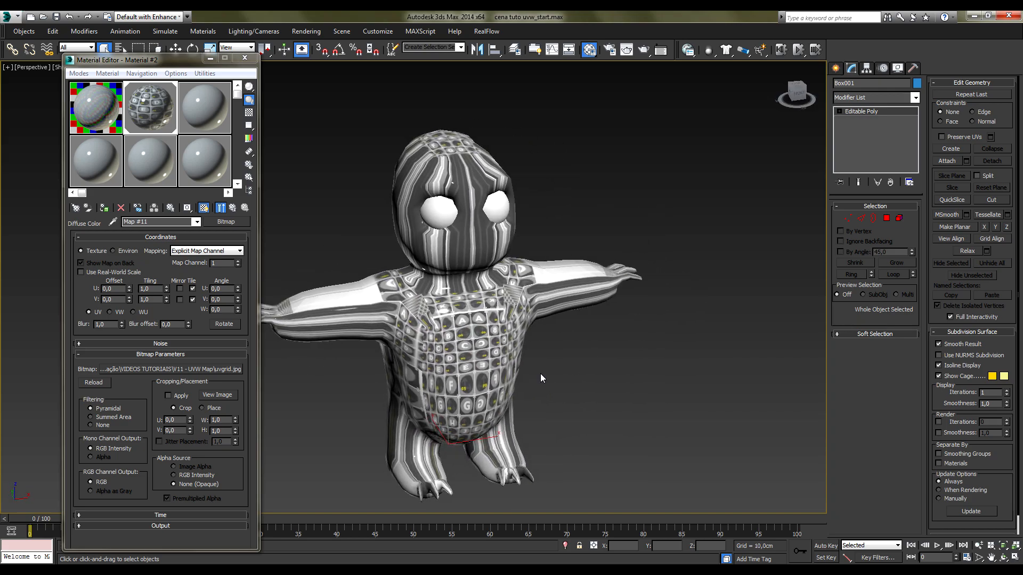
Close the Material Editor and examine the stretched UV grid on the character from several angles
left_click(244, 58)
middle_click_drag(559, 207, 579, 253)
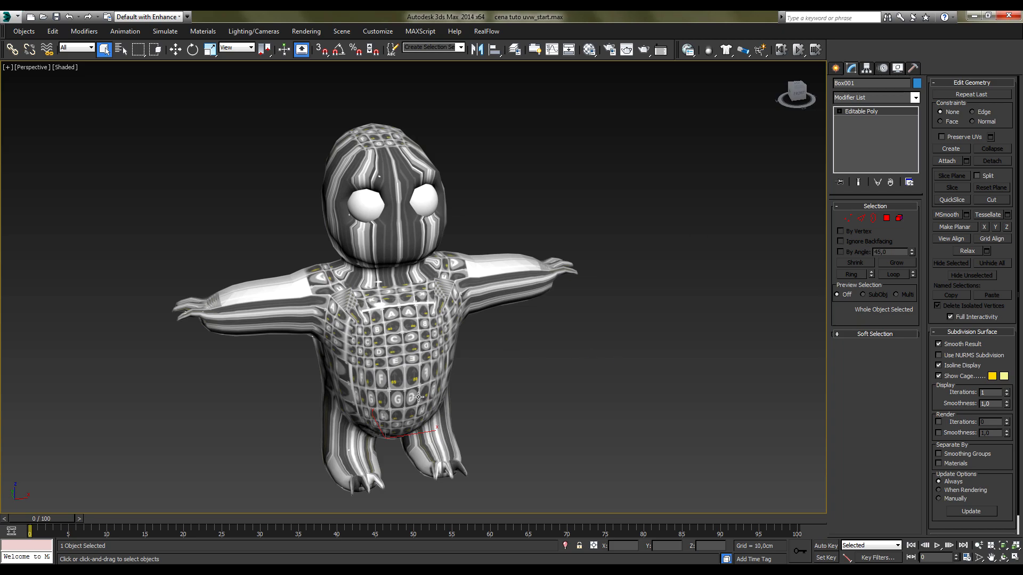
middle_click_drag(437, 400, 485, 411, "alt")
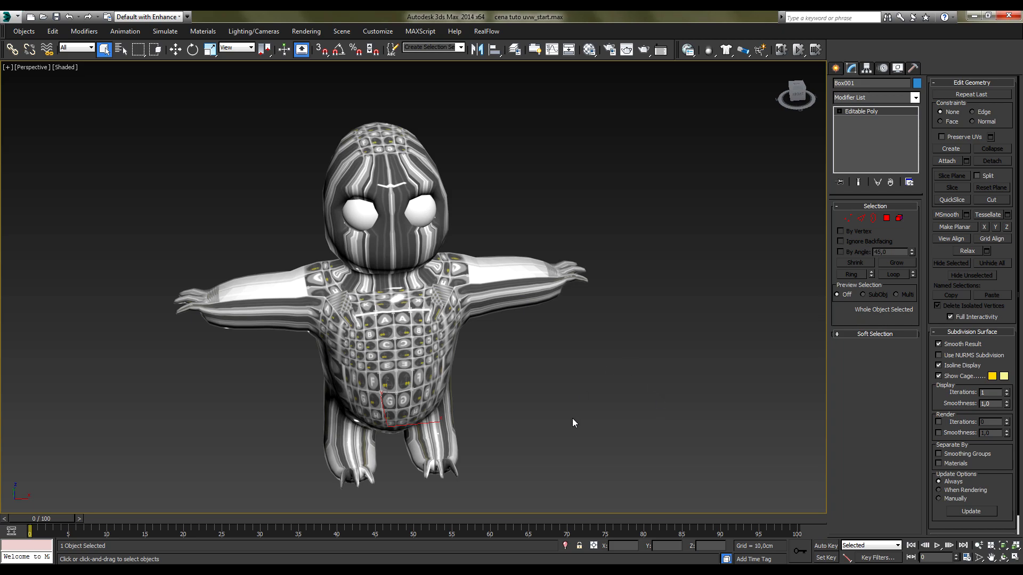
mouse_move(533, 417)
middle_mouse_down("alt")
mouse_move(551, 417)
mouse_move(432, 420)
mouse_move(566, 418)
mouse_move(537, 435)
middle_mouse_up("alt")
middle_click_drag(625, 341, 554, 277, "alt")
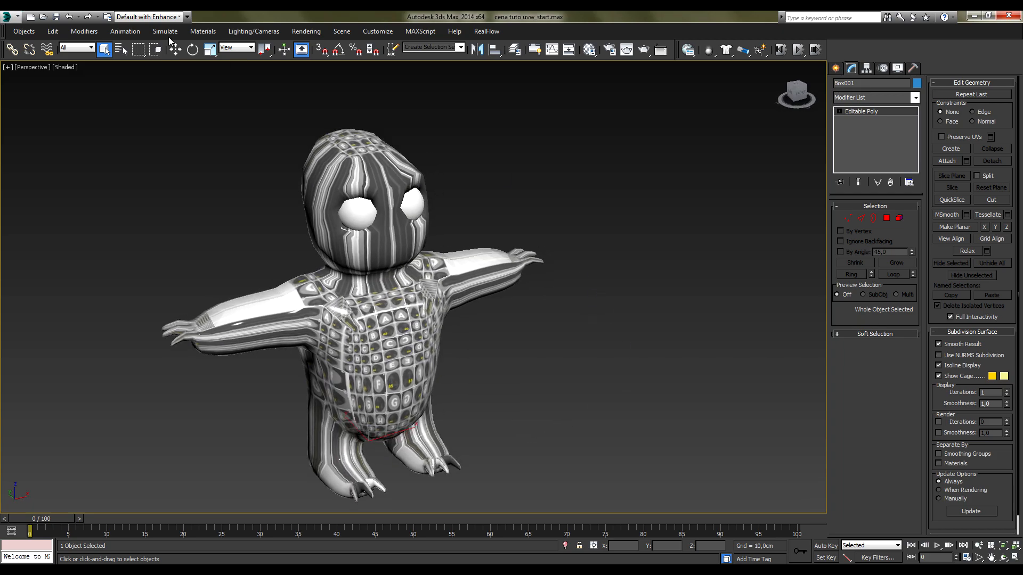
Apply a UVW Map modifier to the character
left_click(199, 31)
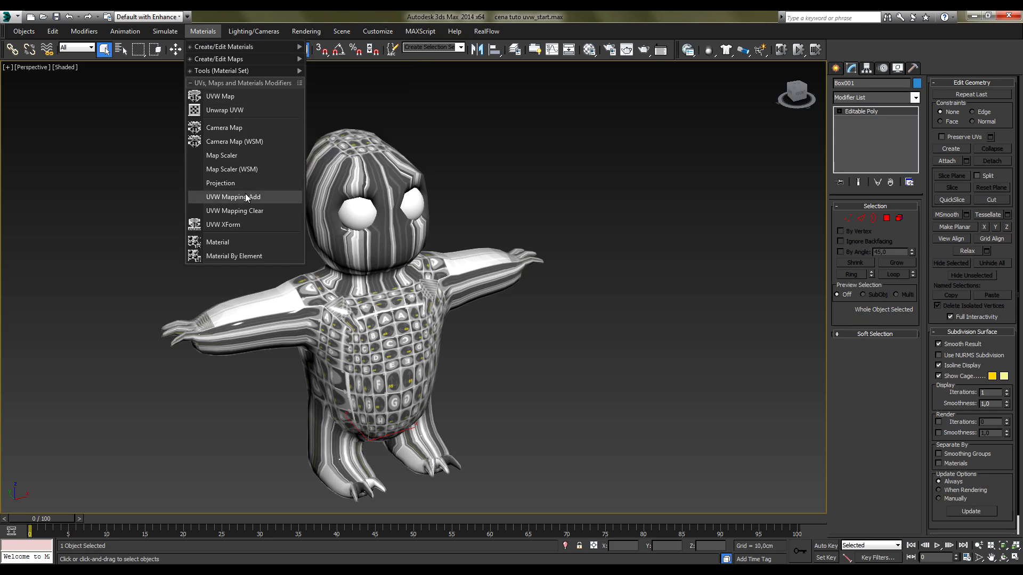
left_click(391, 129)
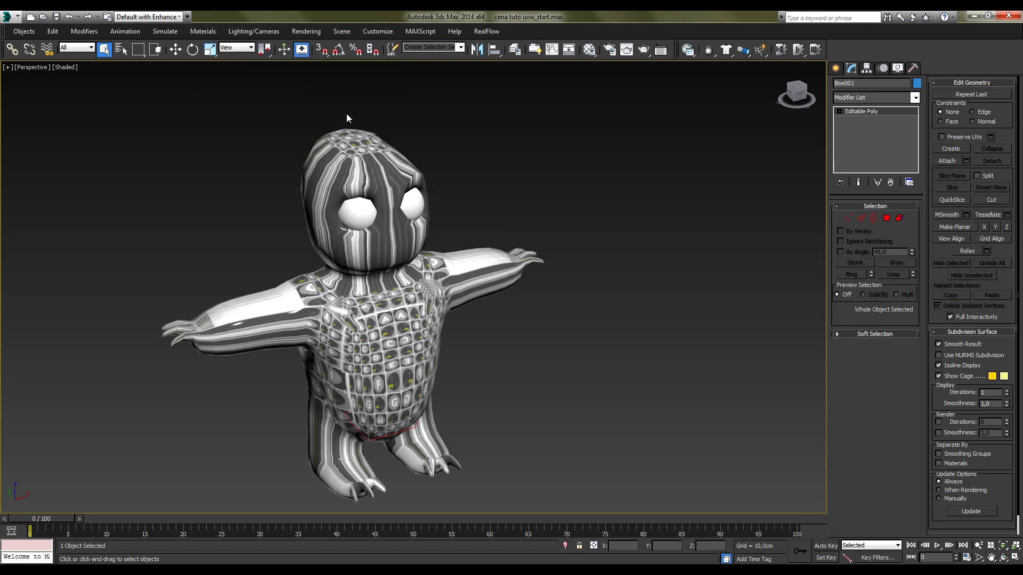
left_click(203, 31)
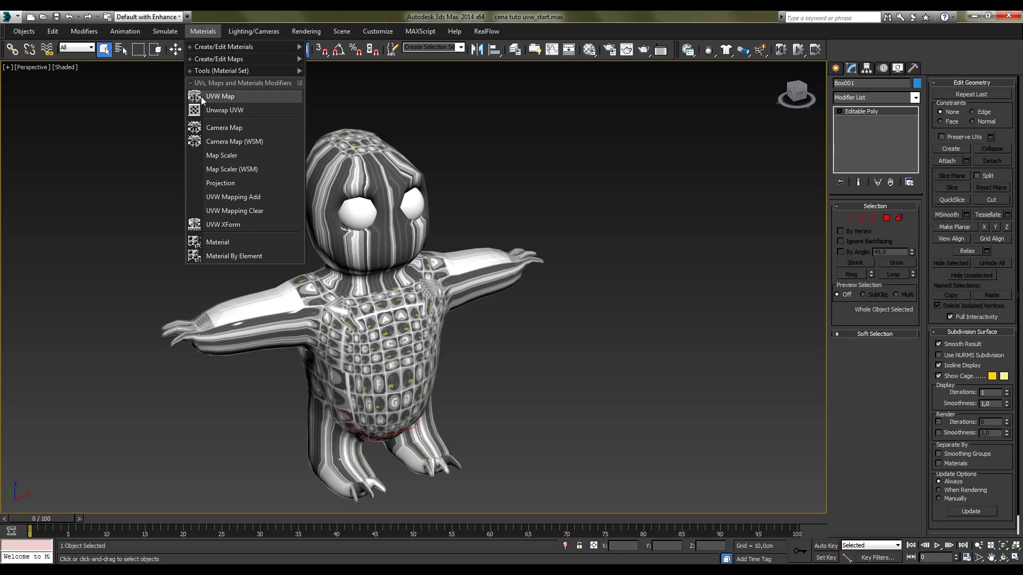
left_click(245, 97)
mouse_move(674, 344)
middle_mouse_down()
mouse_move(617, 381)
mouse_move(628, 388)
middle_mouse_up()
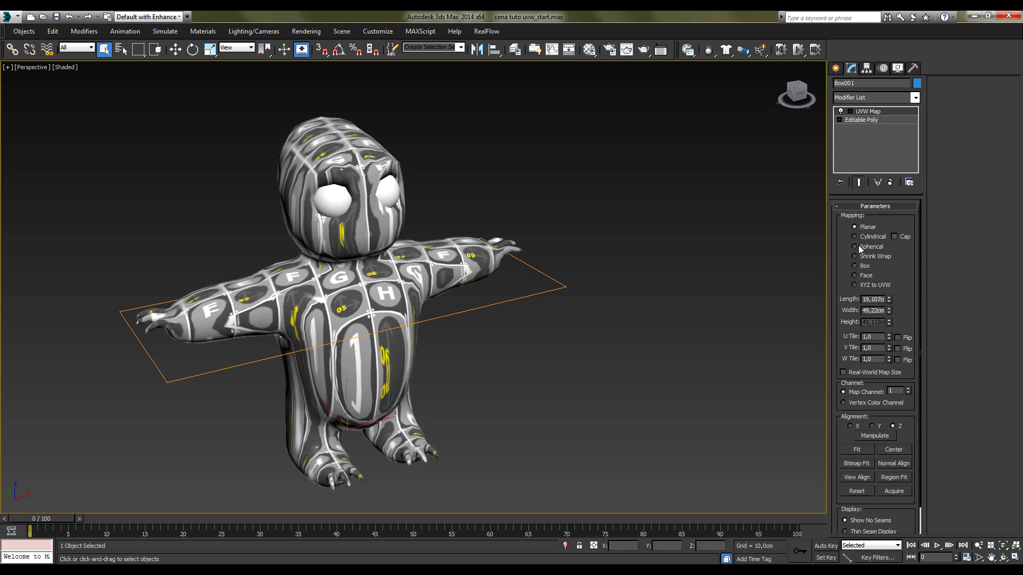
Compare Box and Spherical mapping in the UVW Map modifier, settle on Box, and examine the grid around the character
left_click(855, 266)
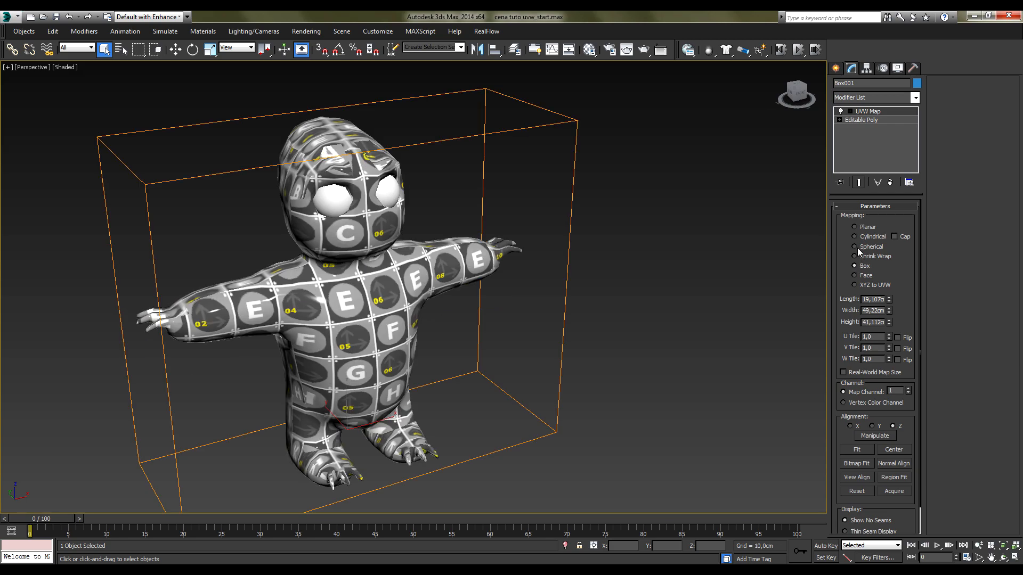
left_click(857, 247)
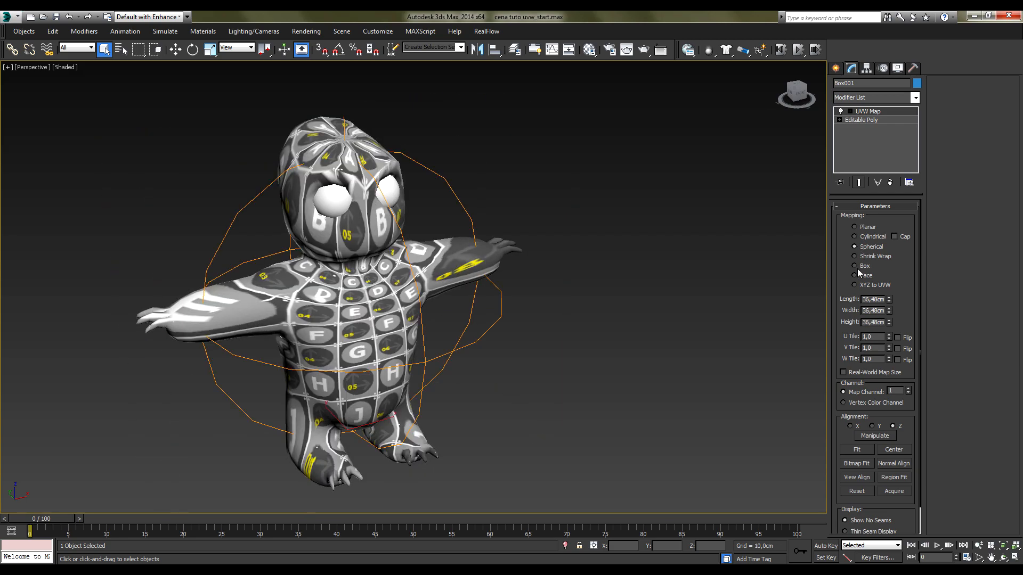
left_click(855, 267)
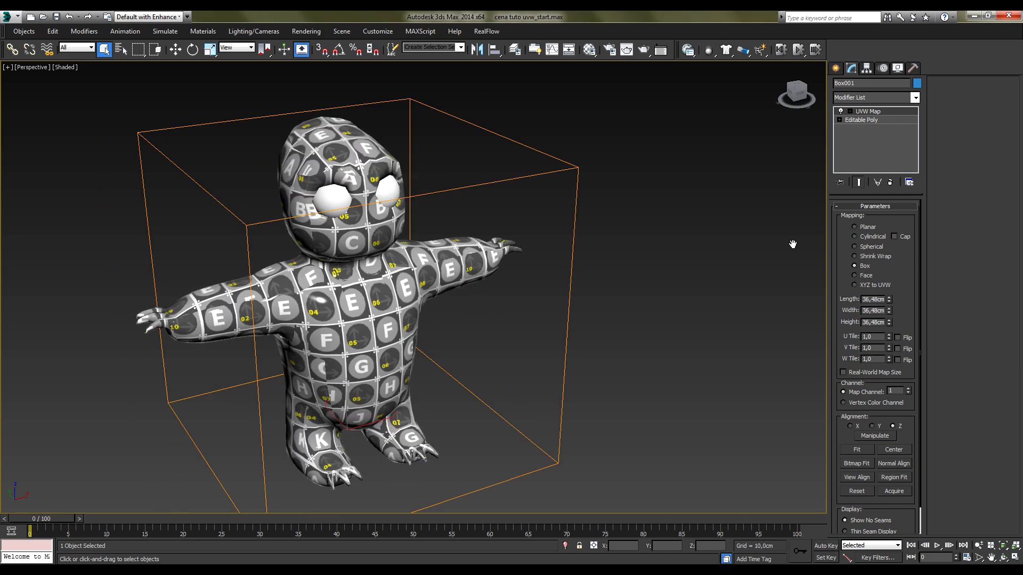
mouse_move(339, 339)
middle_mouse_down("alt")
mouse_move(519, 331)
mouse_move(347, 336)
middle_mouse_up("alt")
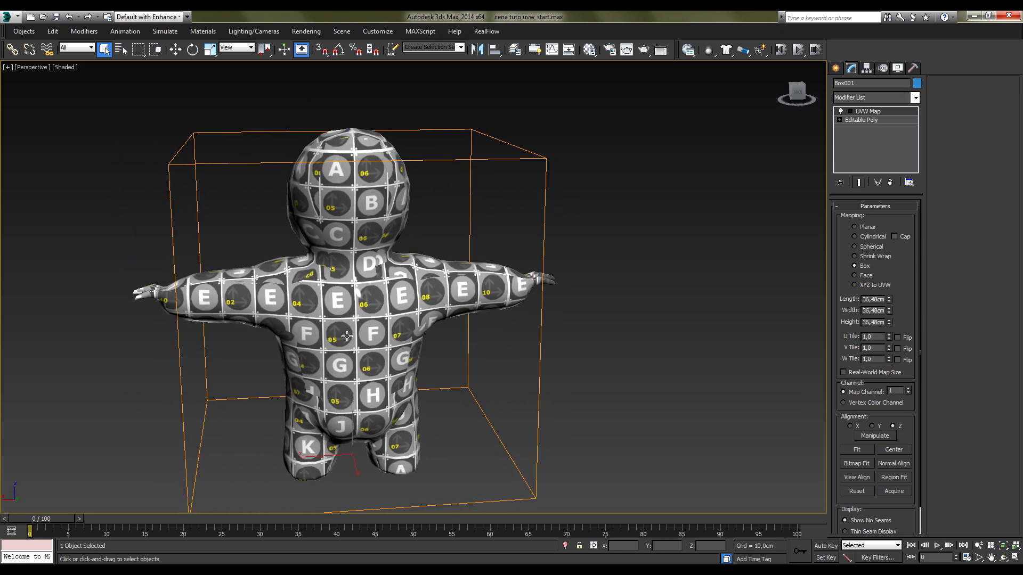
middle_click_drag(442, 347, 320, 264, "alt")
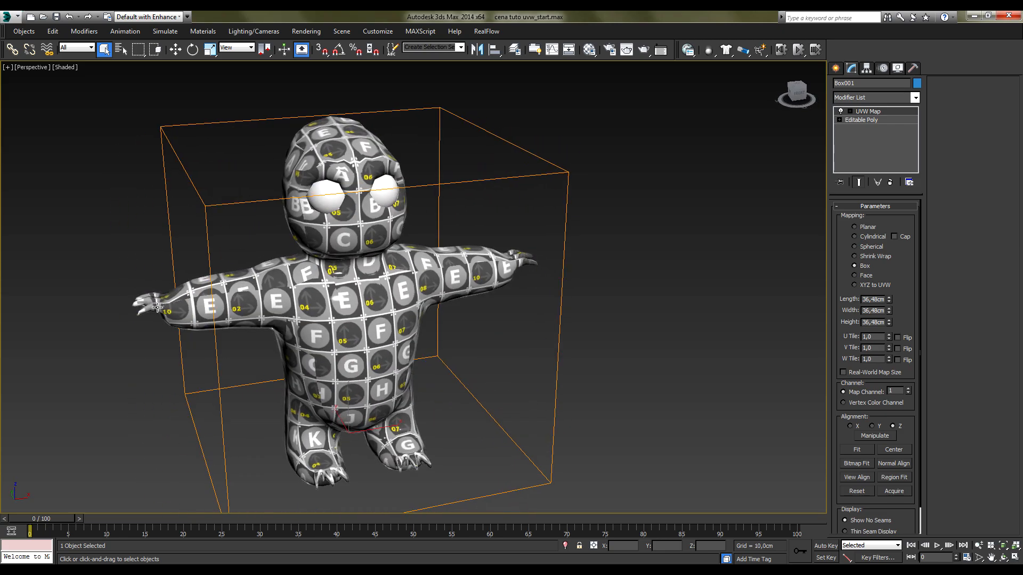
middle_click_drag(481, 360, 399, 319, "alt")
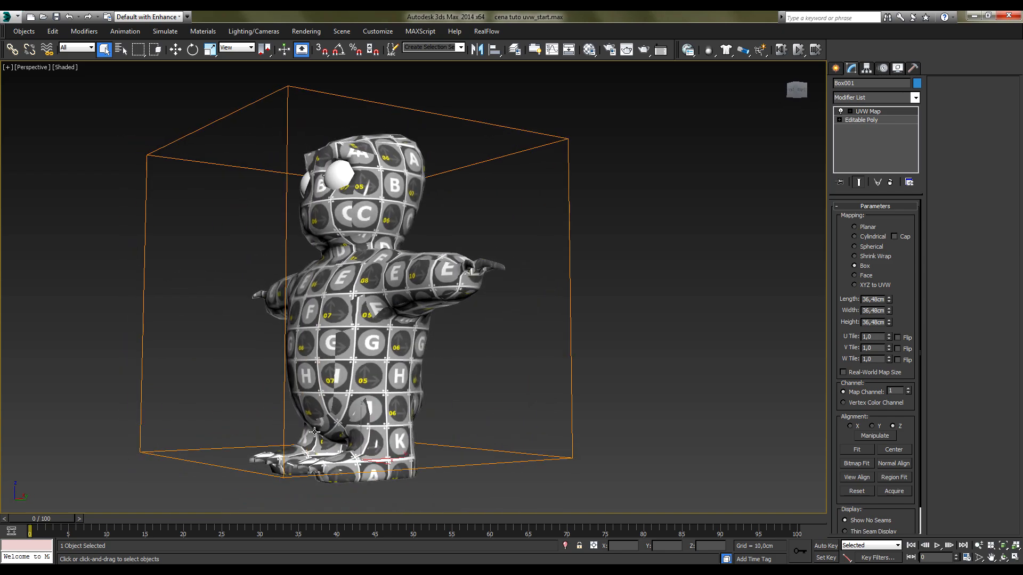
middle_click_drag(327, 389, 401, 407, "alt")
middle_click_drag(356, 379, 381, 363, "alt")
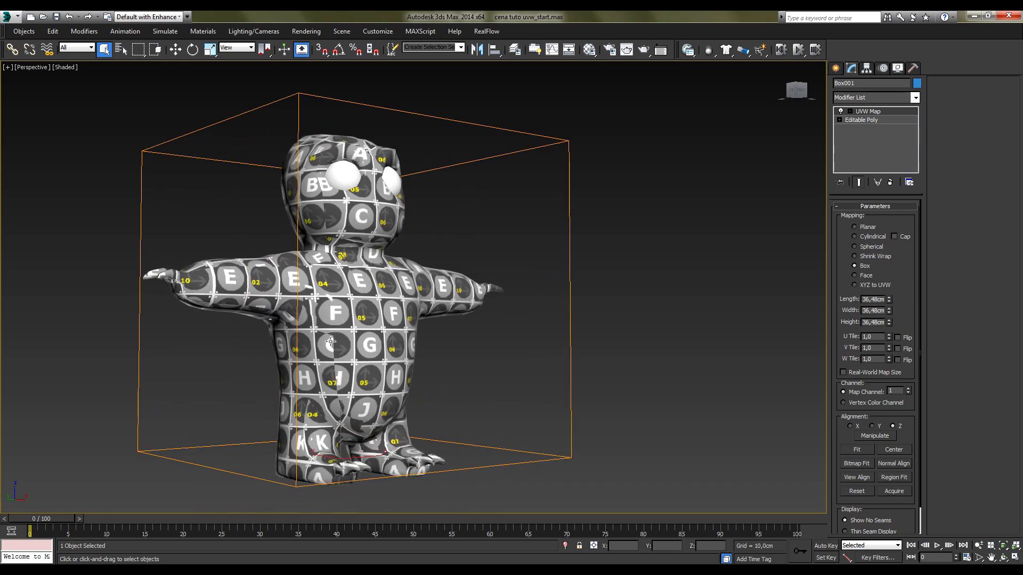
middle_click_drag(352, 339, 568, 400, "alt")
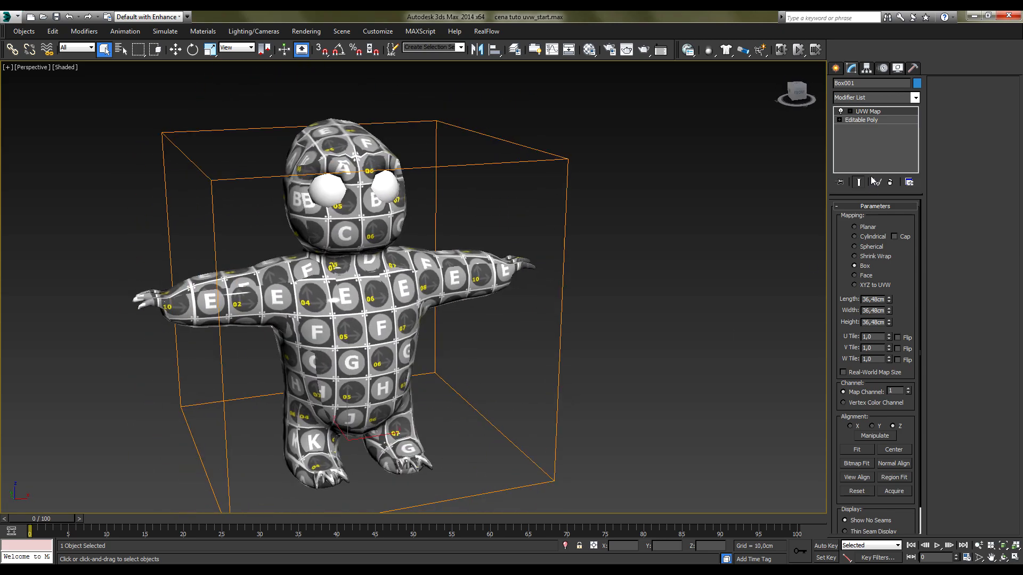
Delete the UVW Map modifier from the character and apply an Unwrap UVW modifier in its place
right_click(865, 116)
left_click(877, 133)
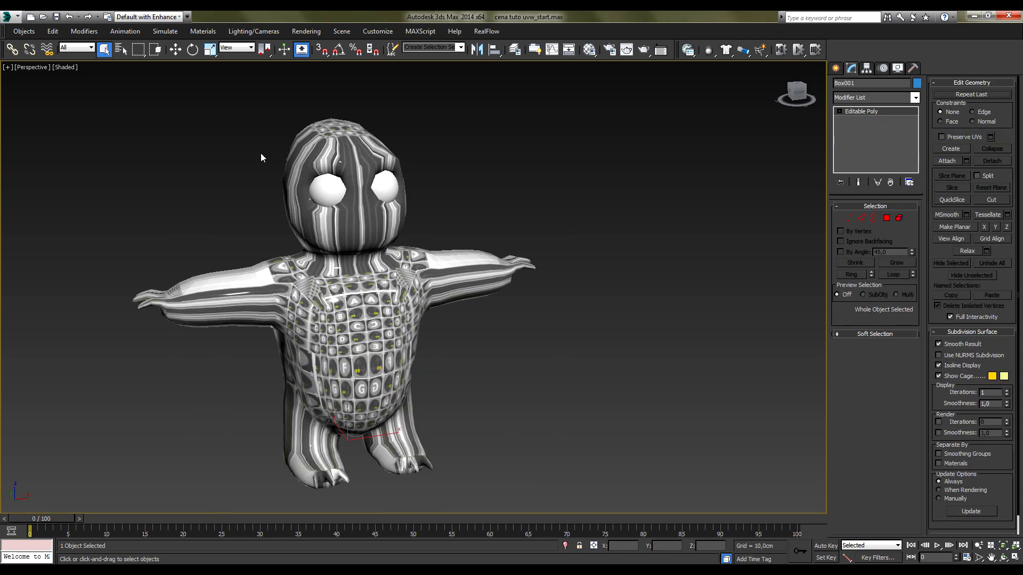
left_click(207, 32)
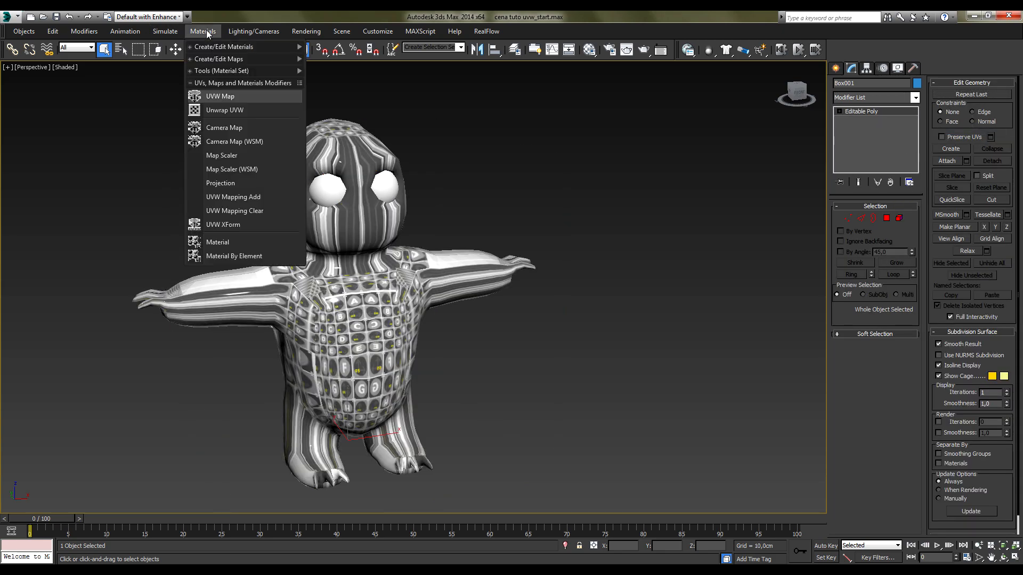
left_click(242, 109)
middle_click_drag(659, 389, 716, 382, "alt")
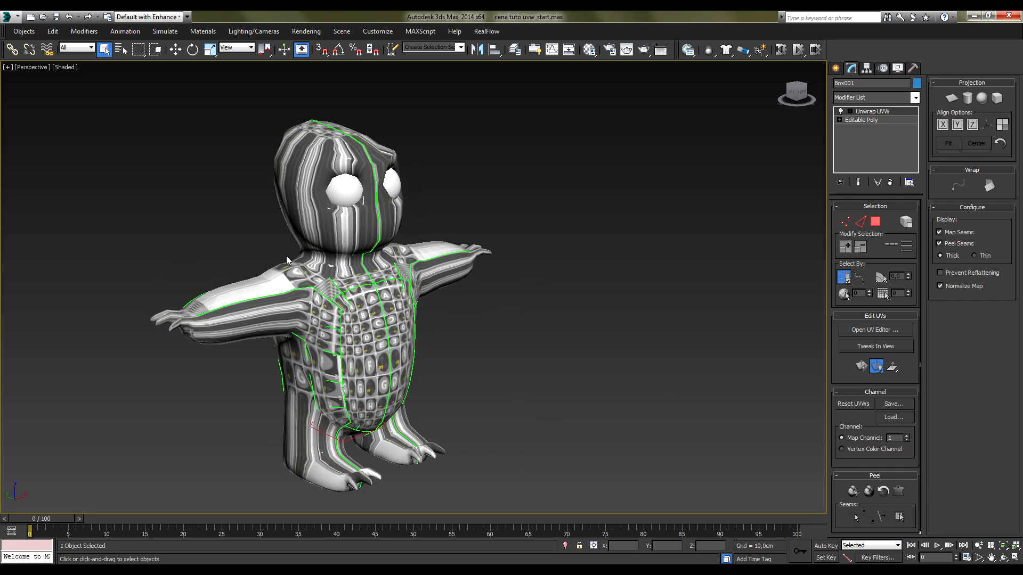
middle_click_drag(429, 409, 444, 393, "alt")
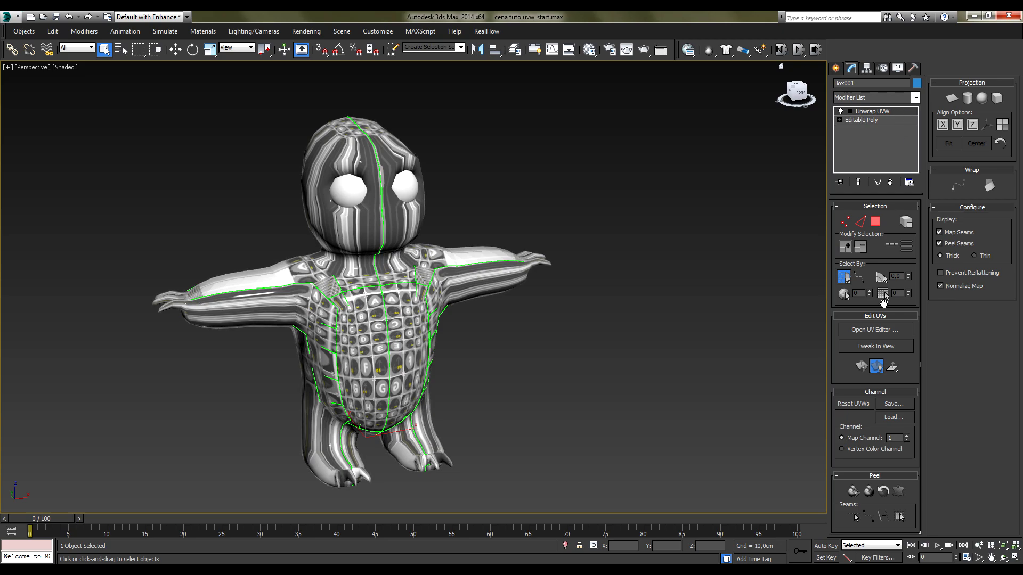
Open the UV Editor, select all of the character's polygons, and apply a Box projection to them
left_click(885, 331)
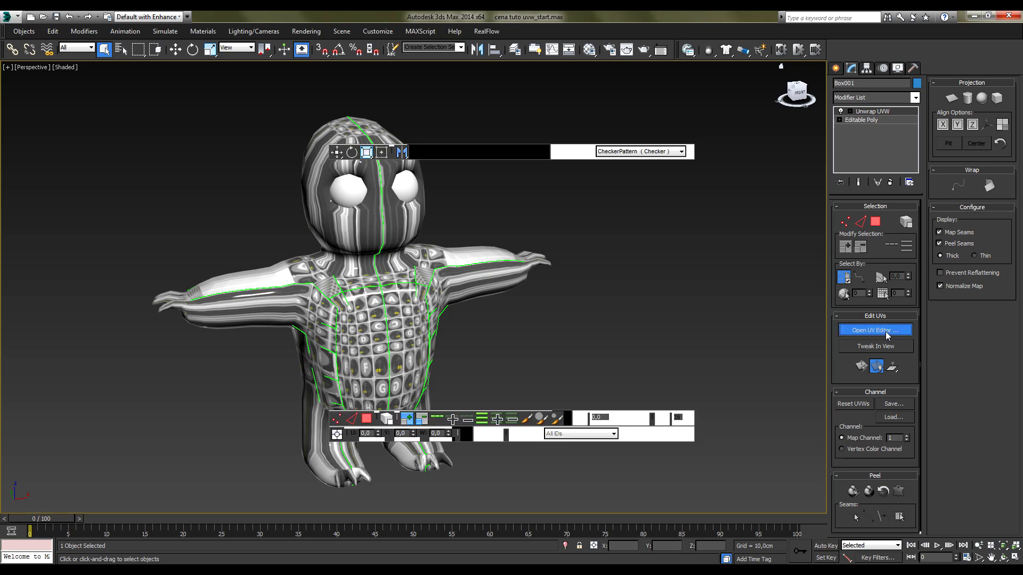
middle_click_drag(485, 322, 677, 340)
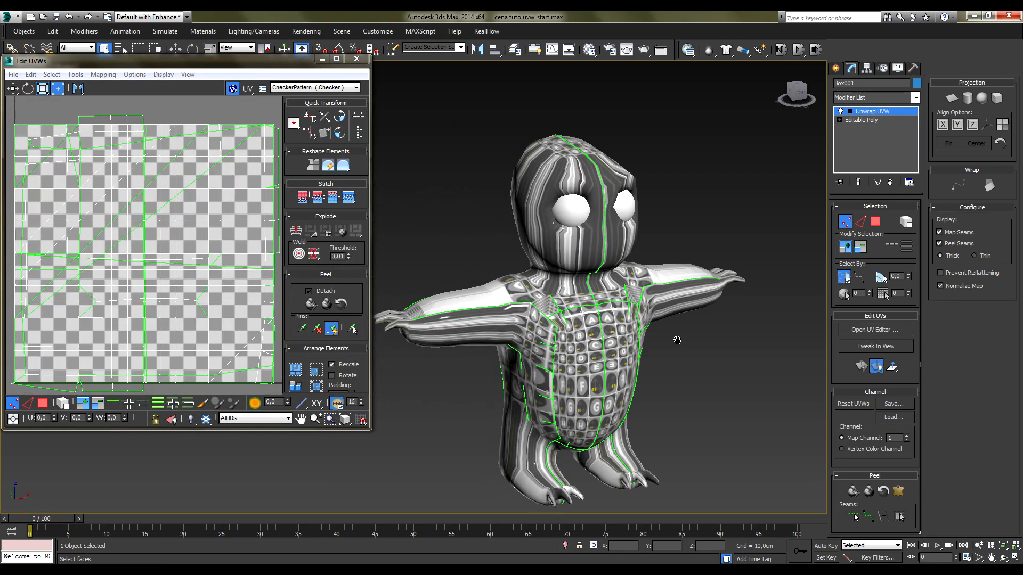
scroll(193, 234, "down", 4)
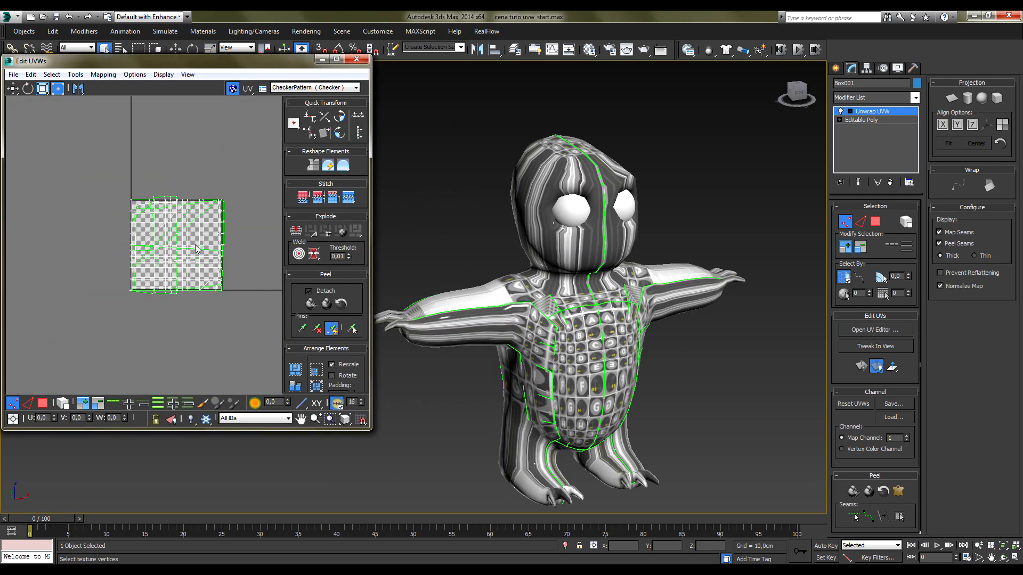
left_click(43, 403)
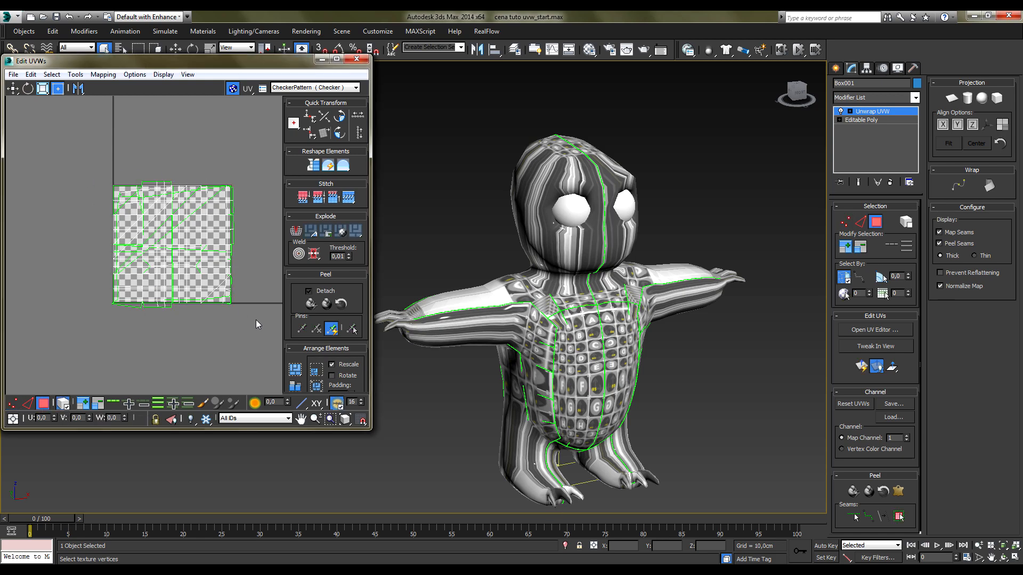
key("ctrl+a")
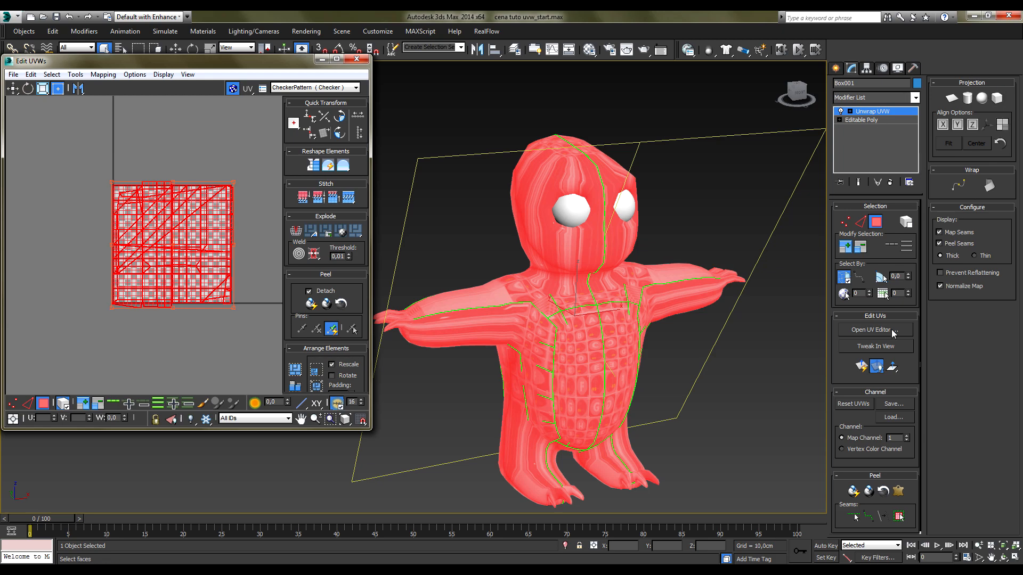
left_click(997, 99)
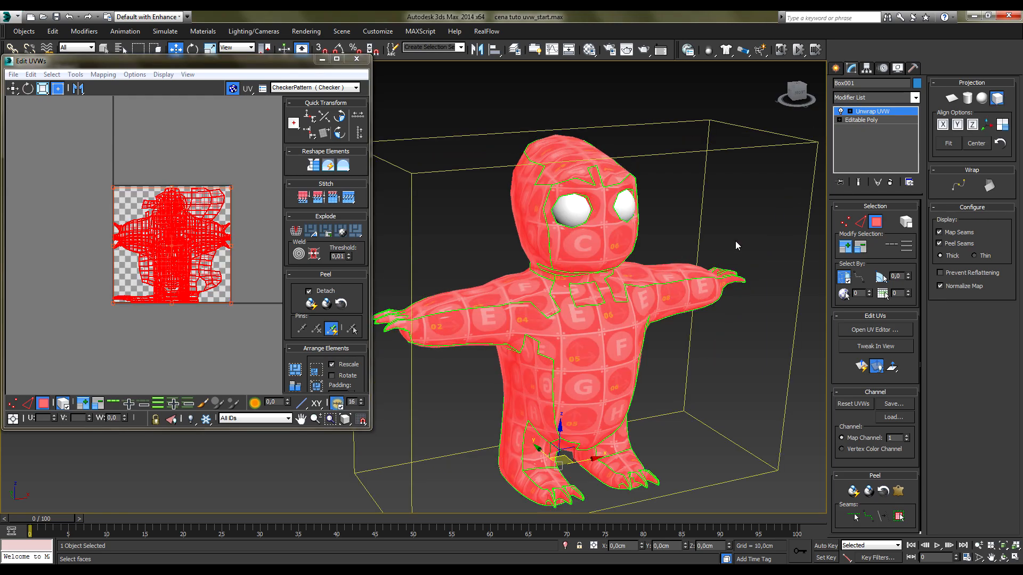
Close the UV Editor, leave polygon selection, and inspect the box-projected grid on the character with and without its seams shown
middle_click_drag(738, 347, 709, 320, "alt")
middle_click_drag(584, 349, 706, 350, "alt")
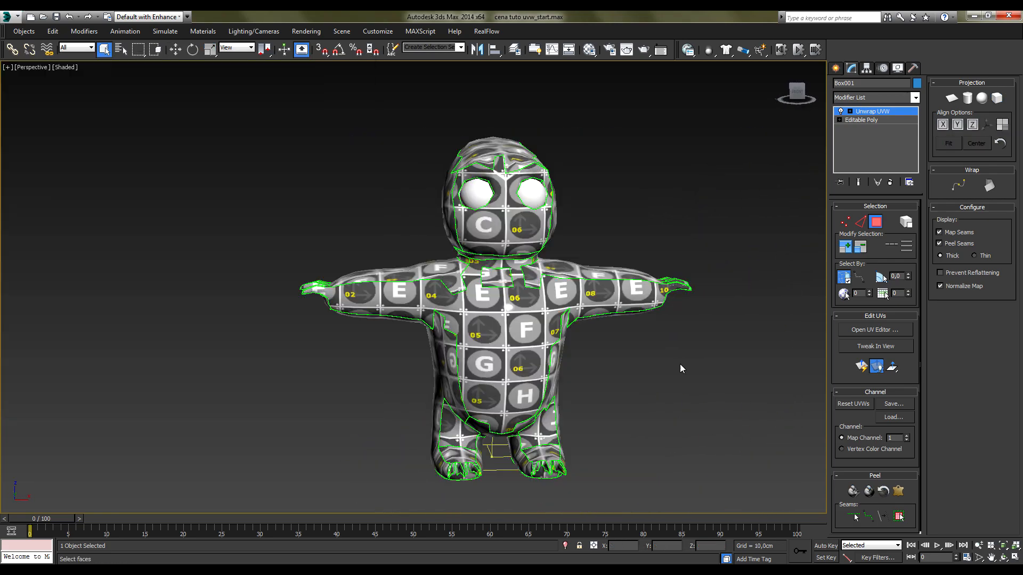
left_click(875, 221)
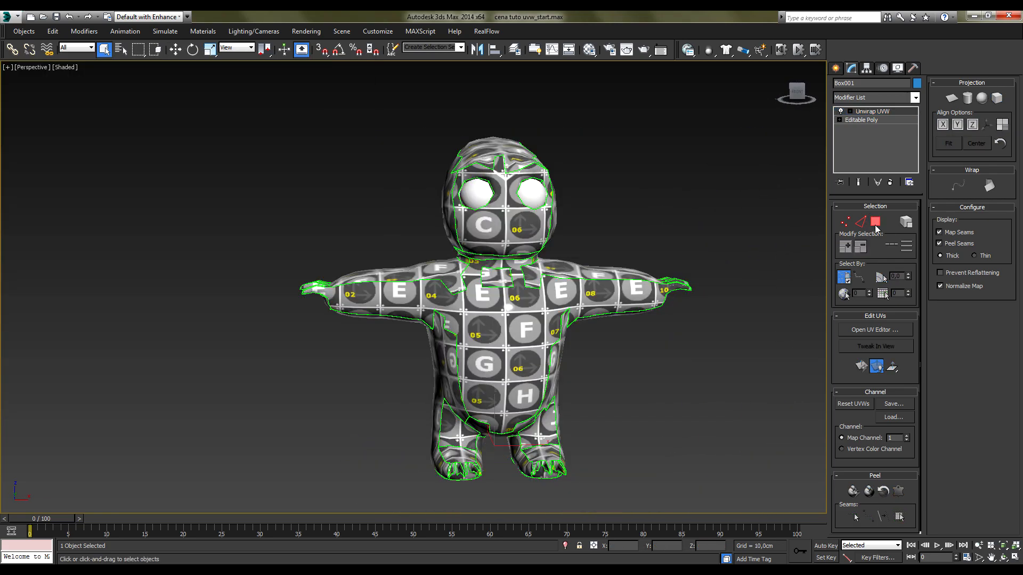
left_click(709, 251)
middle_click_drag(541, 412, 606, 416, "alt")
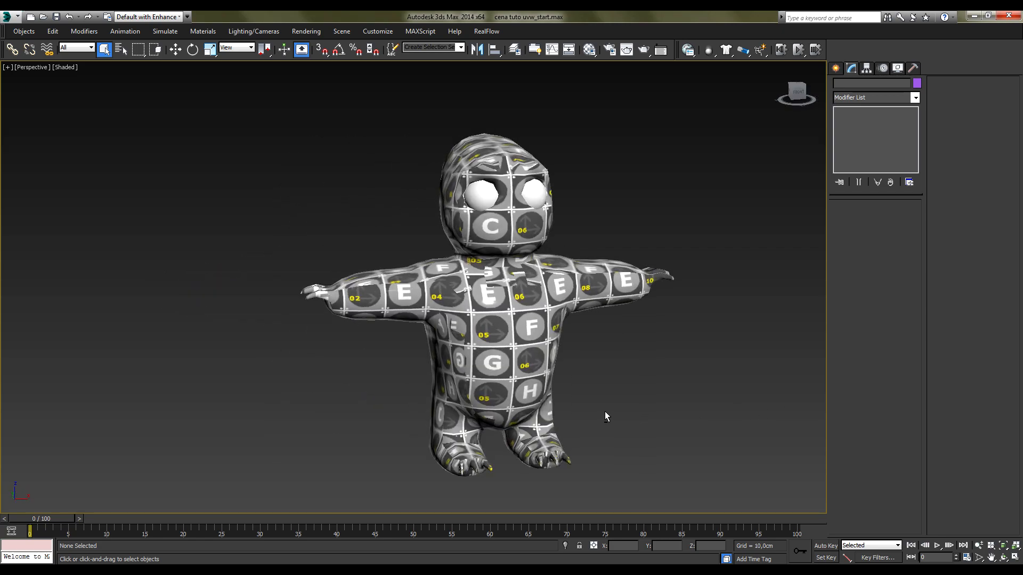
left_click(463, 331)
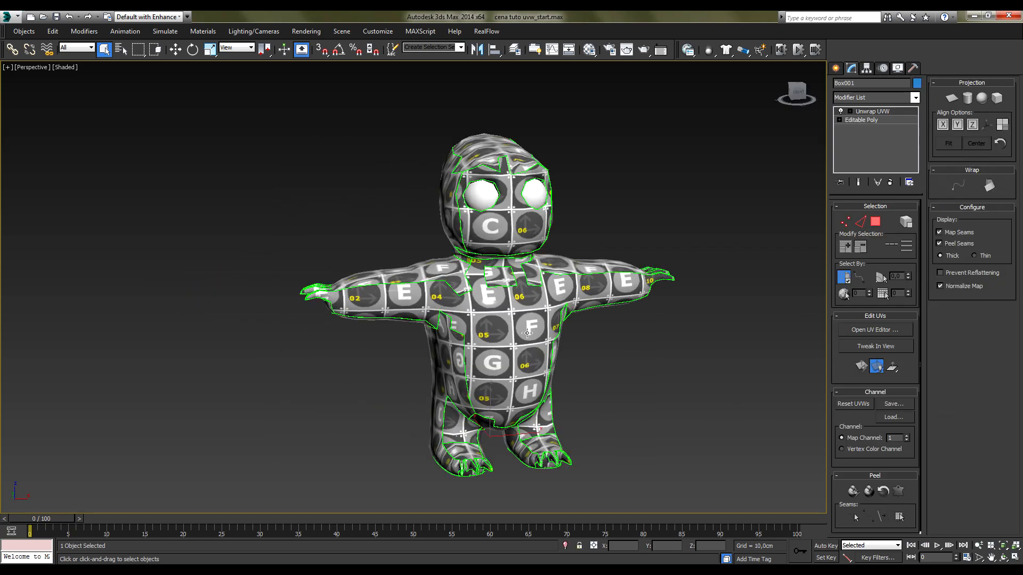
Reopen the UV Editor for the character and switch to polygon selection
left_click(871, 331)
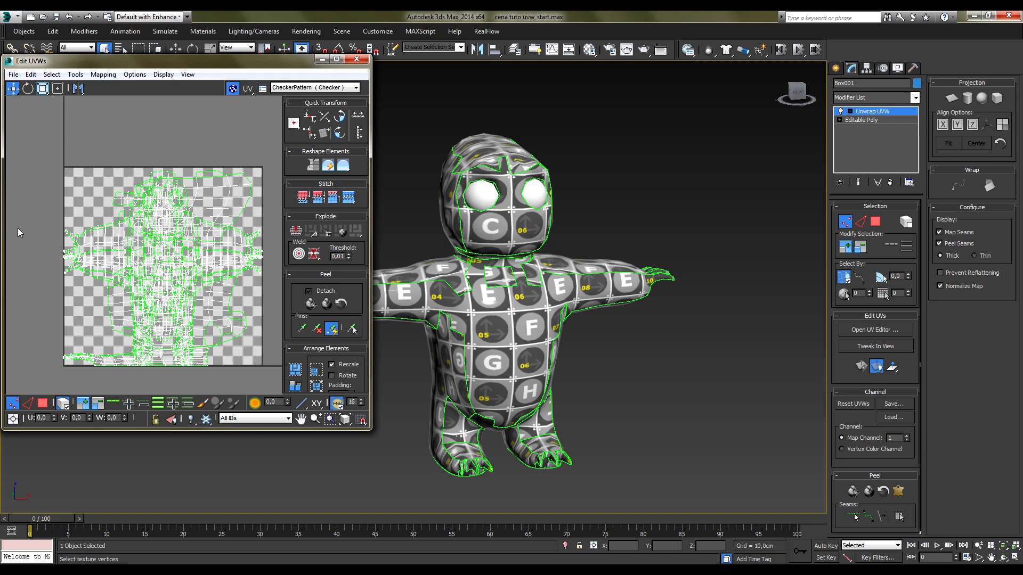
scroll(17, 226, "down", 2)
left_click(42, 404)
Try moving the overlapping head-side and arm UV pieces apart in the UV Editor
left_click(116, 246)
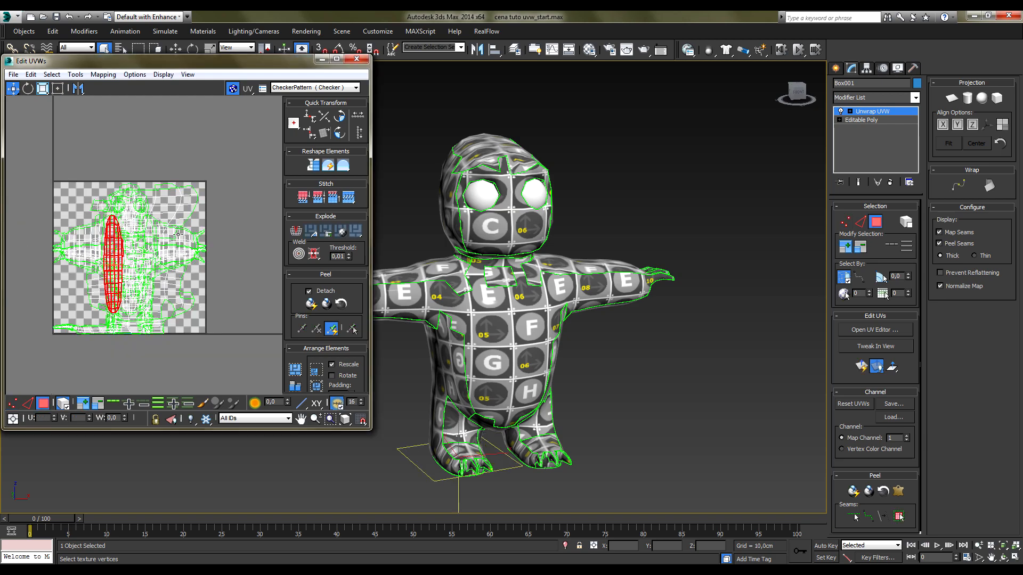
left_click(173, 233)
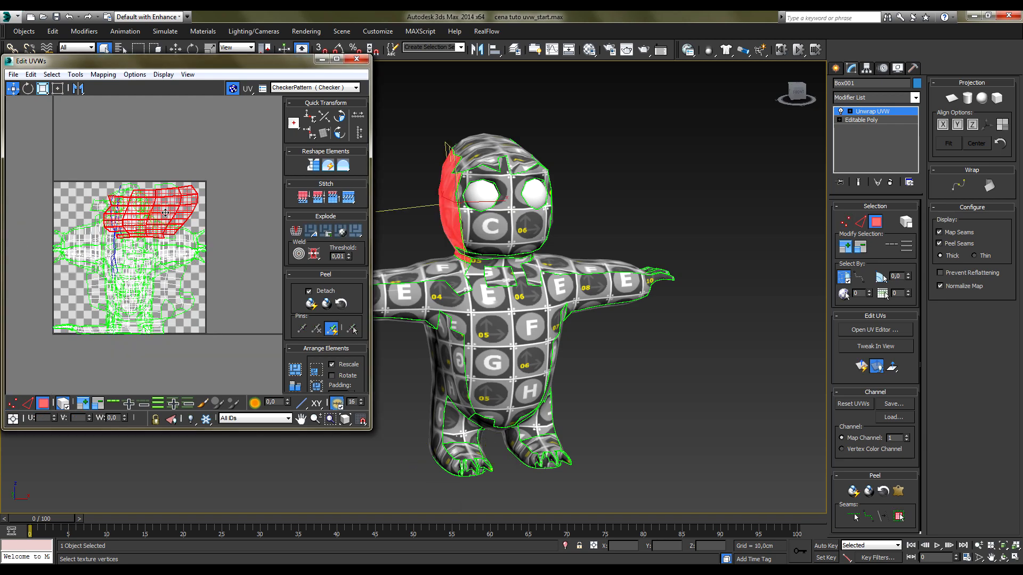
left_click_drag(166, 212, 258, 189)
left_click(94, 233)
left_click_drag(105, 255, 86, 253)
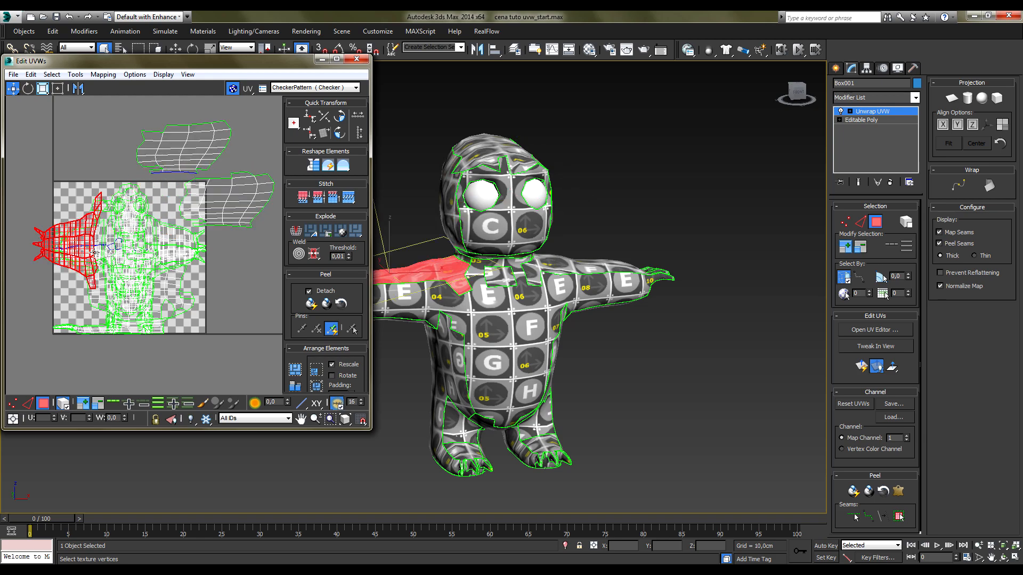
left_click(209, 244)
Apply a planar projection to all of the character's polygons, trying the X alignment before settling on Y
key("ctrl+a")
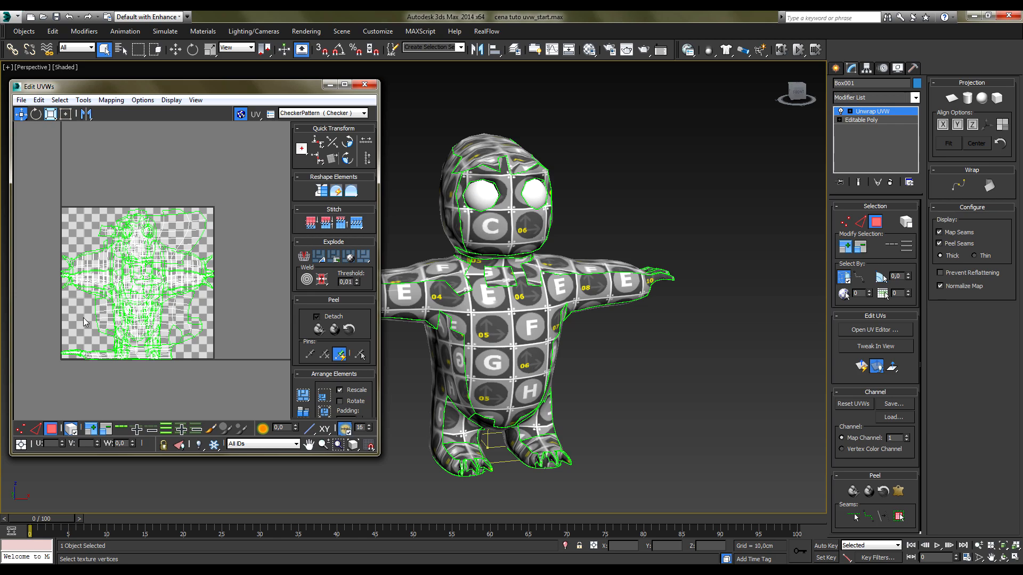
left_click_drag(36, 395, 37, 395)
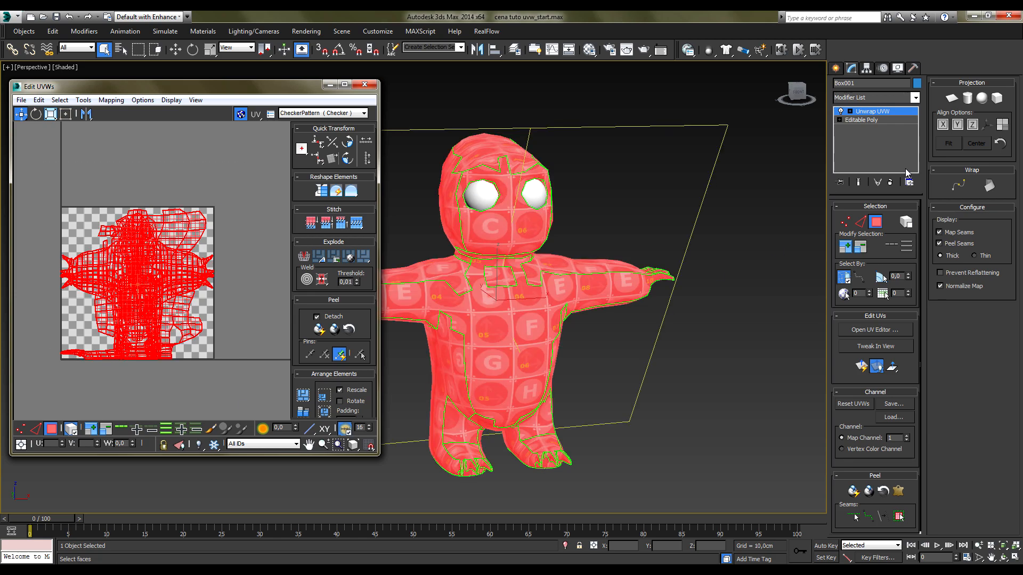
left_click(952, 99)
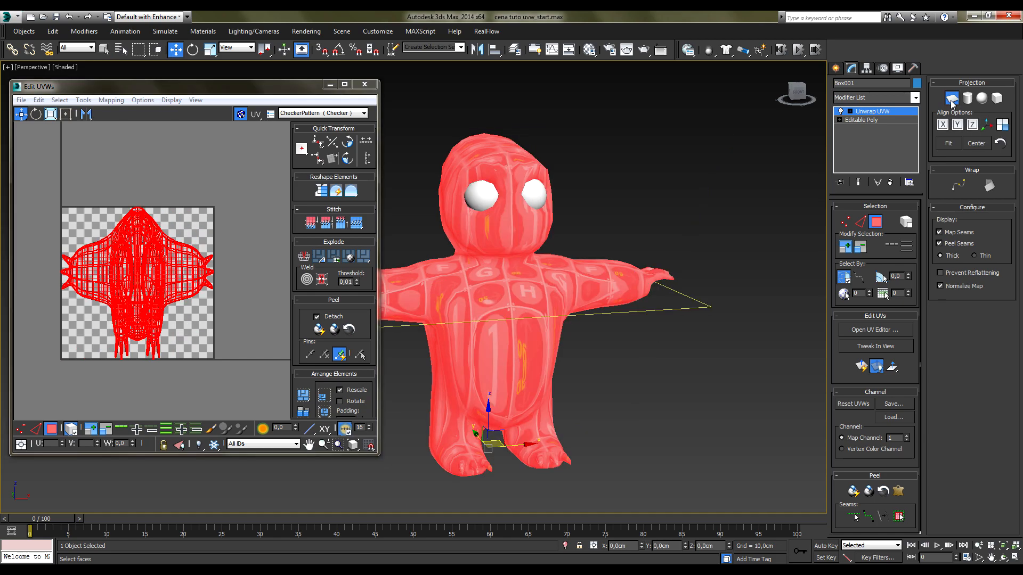
left_click(943, 124)
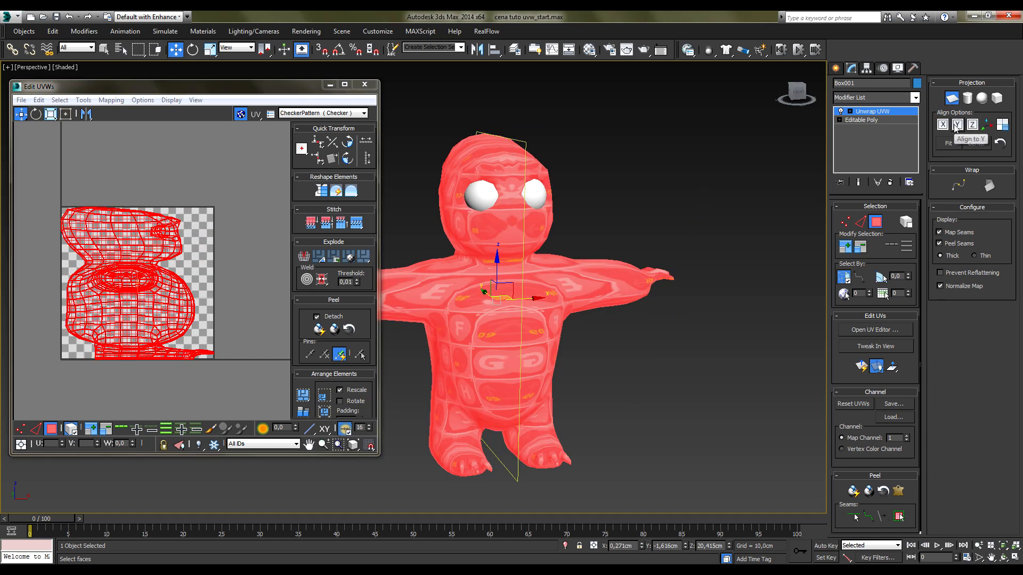
left_click(956, 124)
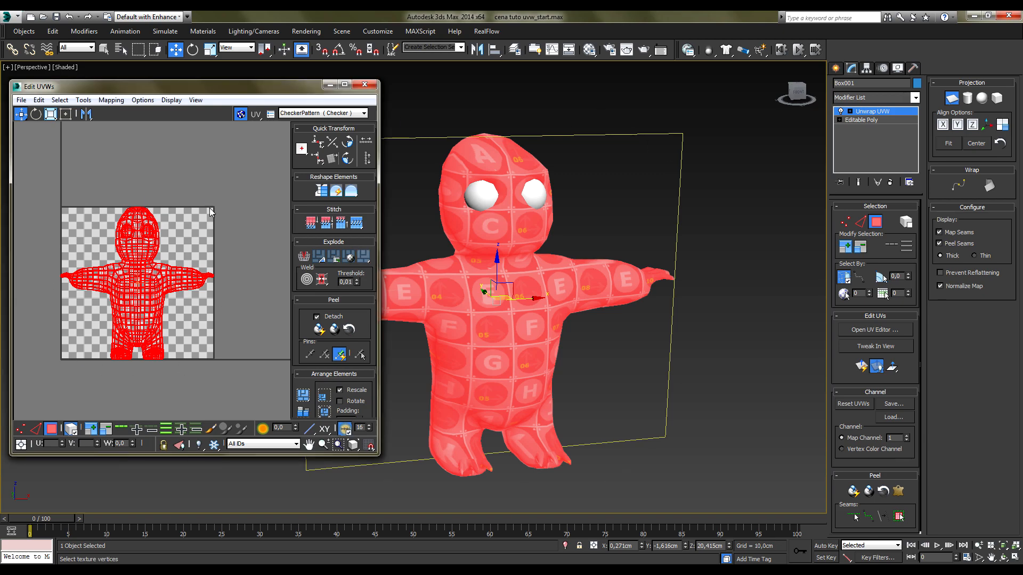
left_click(940, 100)
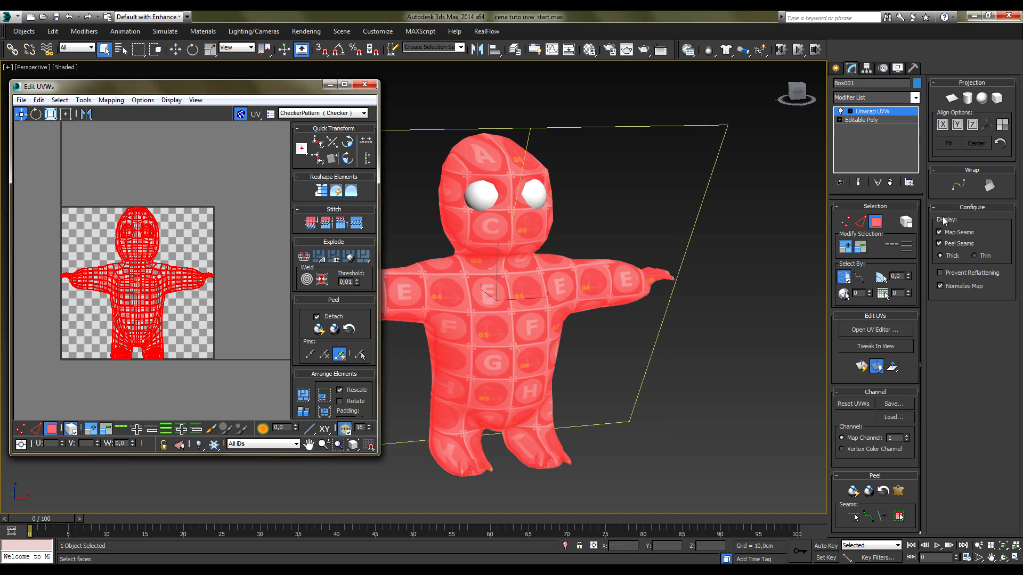
Inspect the planar mapping from the character's side and front, selecting sample polygons on the torso and arm
middle_click_drag(780, 197, 614, 390, "alt")
left_click(664, 310)
left_click(578, 349)
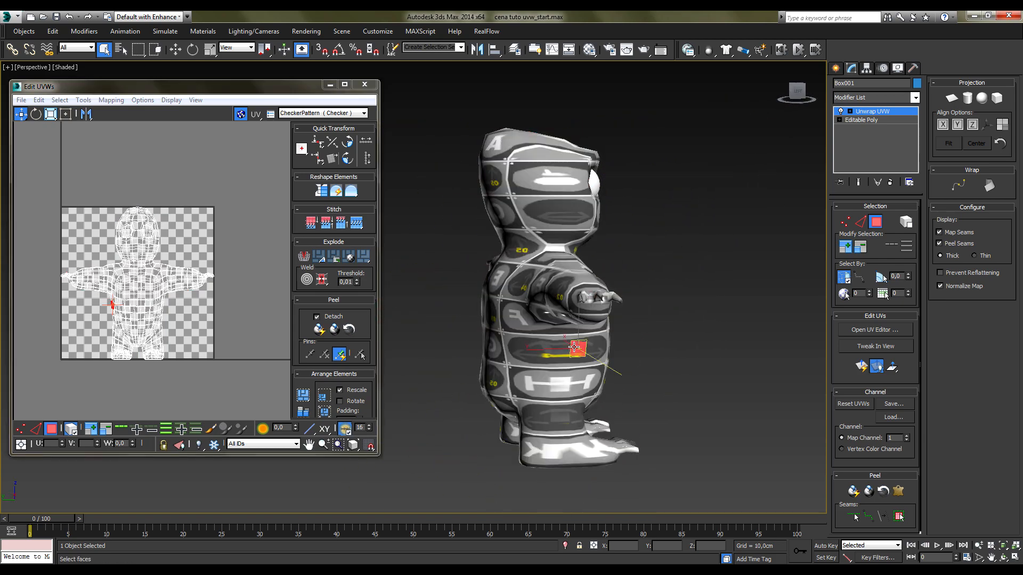
middle_click_drag(690, 360, 619, 350, "alt")
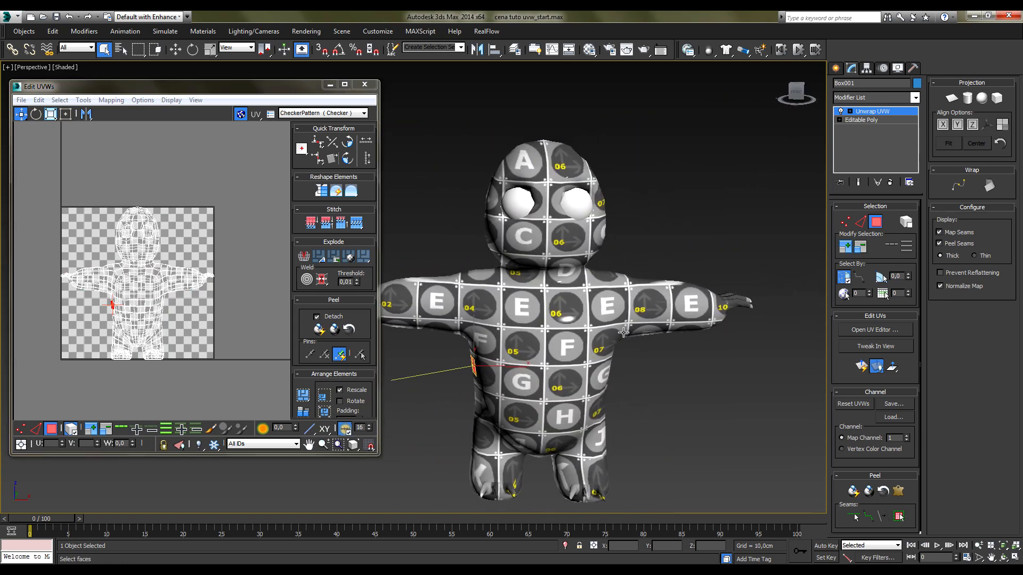
left_click_drag(656, 303, 675, 383)
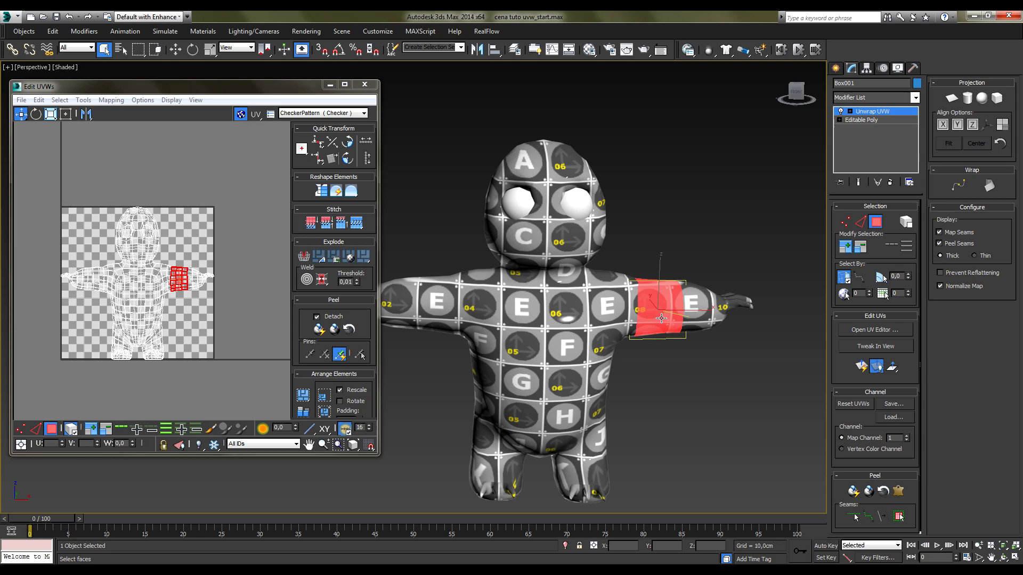
middle_click_drag(673, 356, 624, 399, "alt")
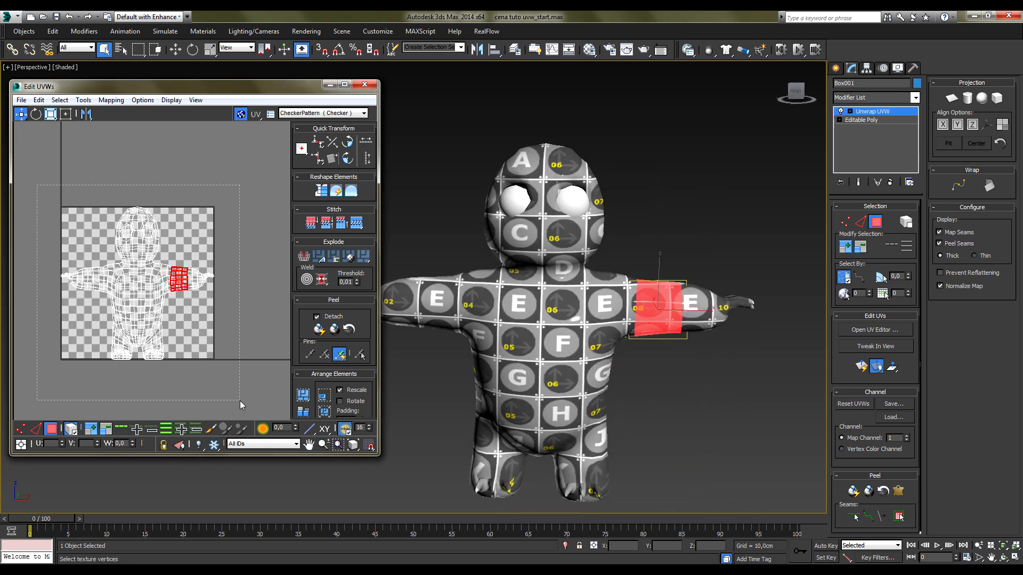
Move the character's entire UV layout off the texture square, beyond its upper-right corner, and deselect it
key("ctrl+a")
left_click_drag(130, 306, 271, 187)
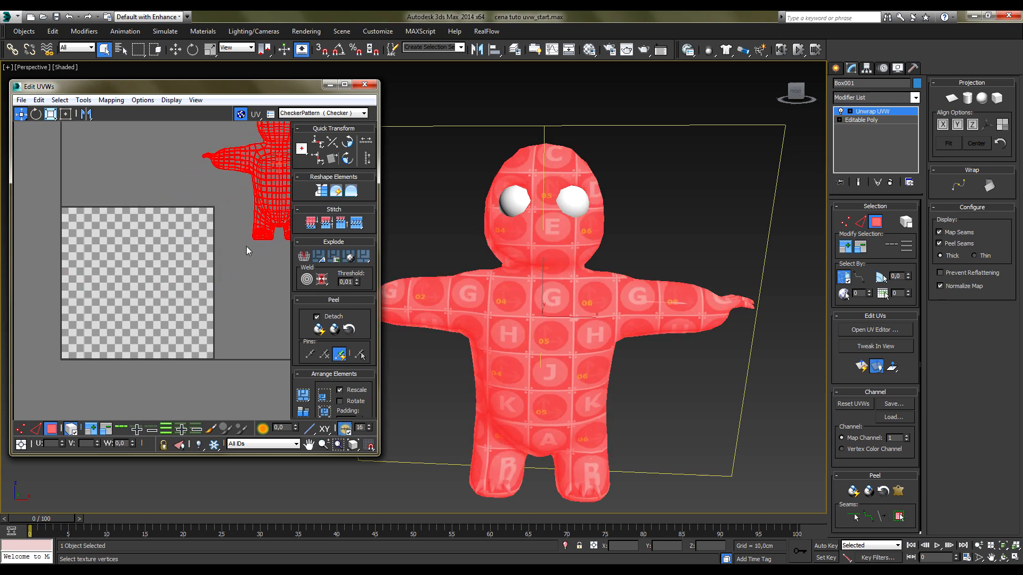
middle_click_drag(246, 246, 200, 287)
left_click_drag(159, 86, 169, 109)
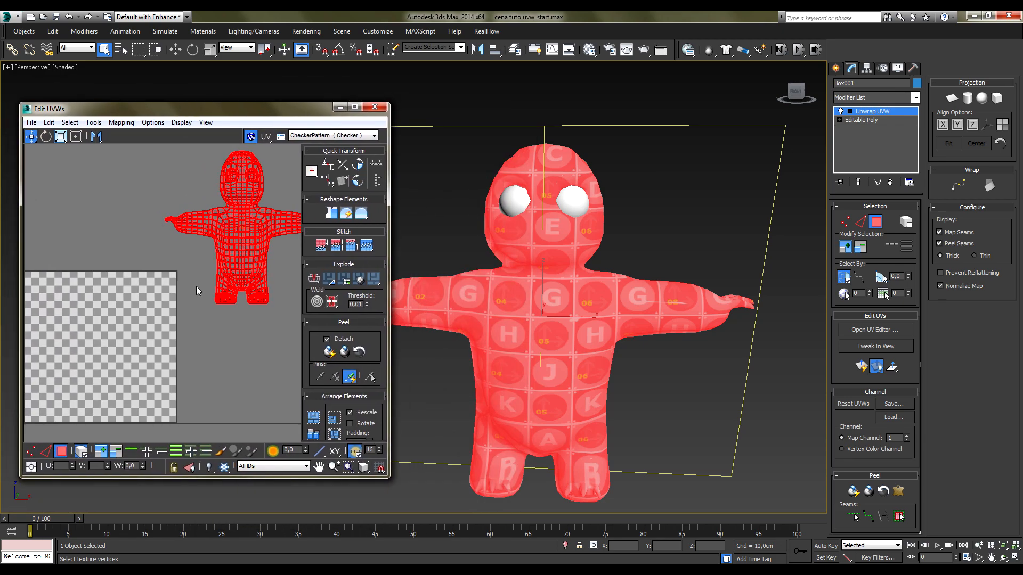
middle_click_drag(254, 302, 181, 355)
left_click(238, 269)
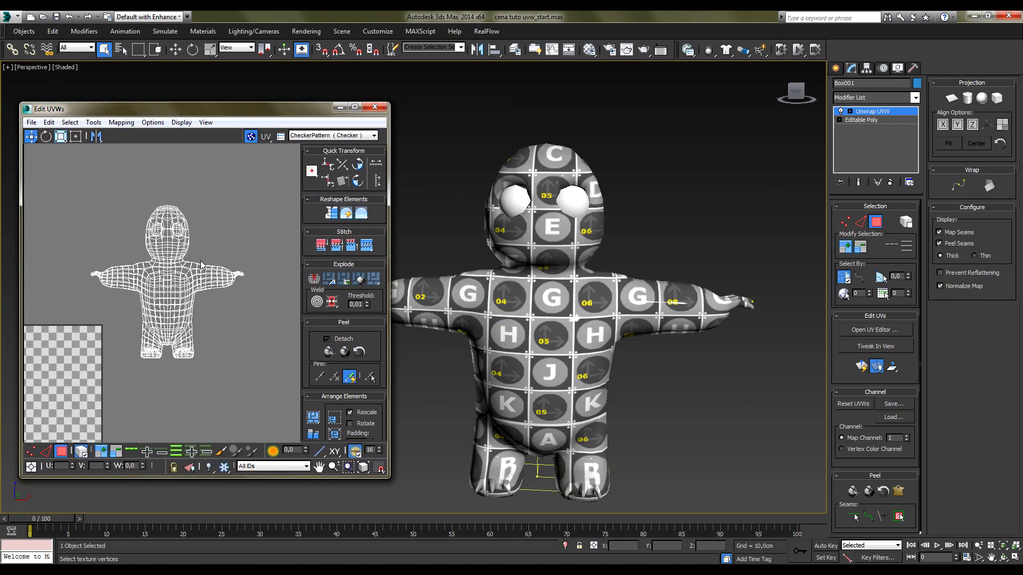
scroll(212, 261, "up", 4)
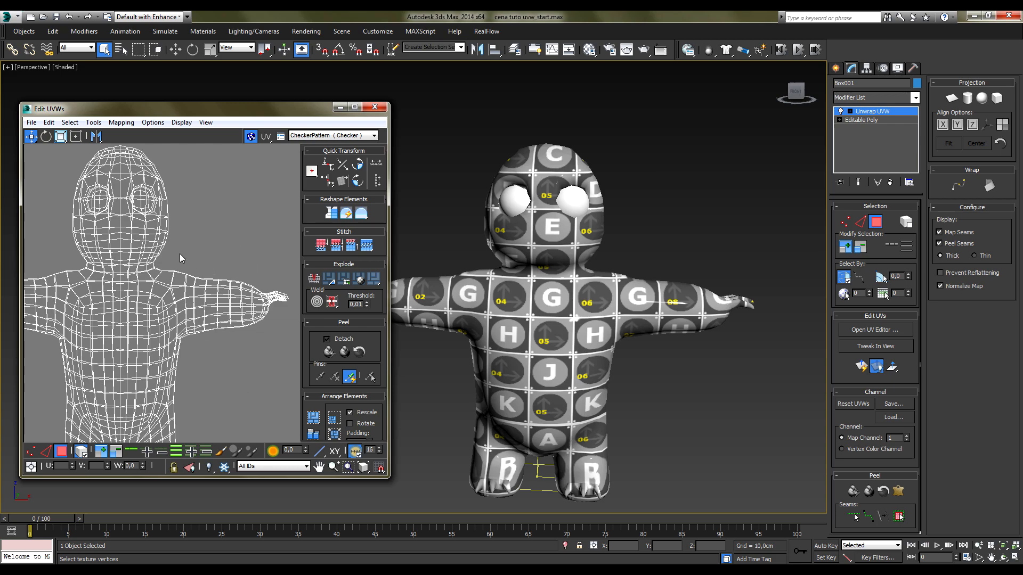
Turn off whole-element selection in the UV Editor and select only the polygons of one arm
key("ctrl+a")
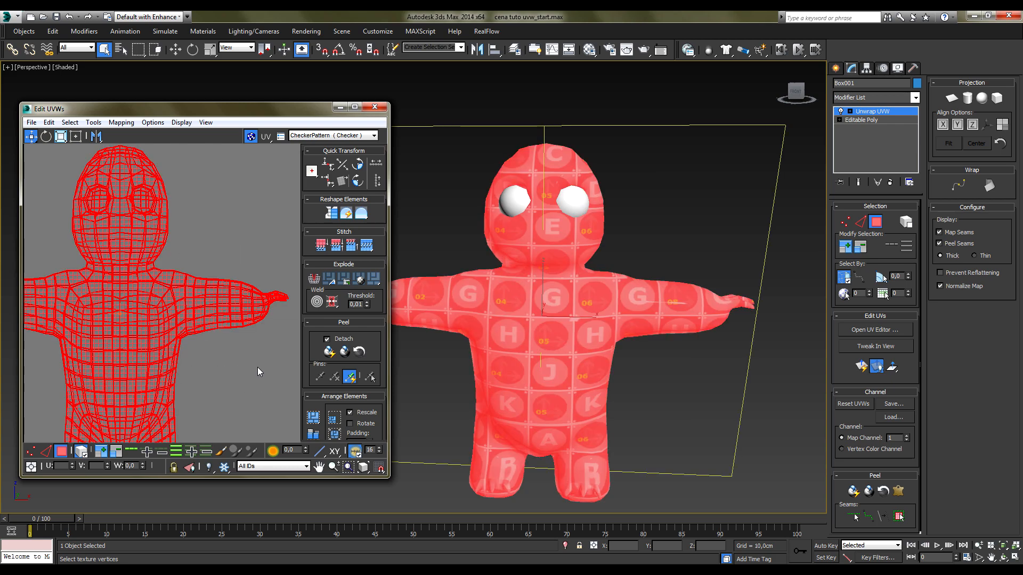
left_click(257, 367)
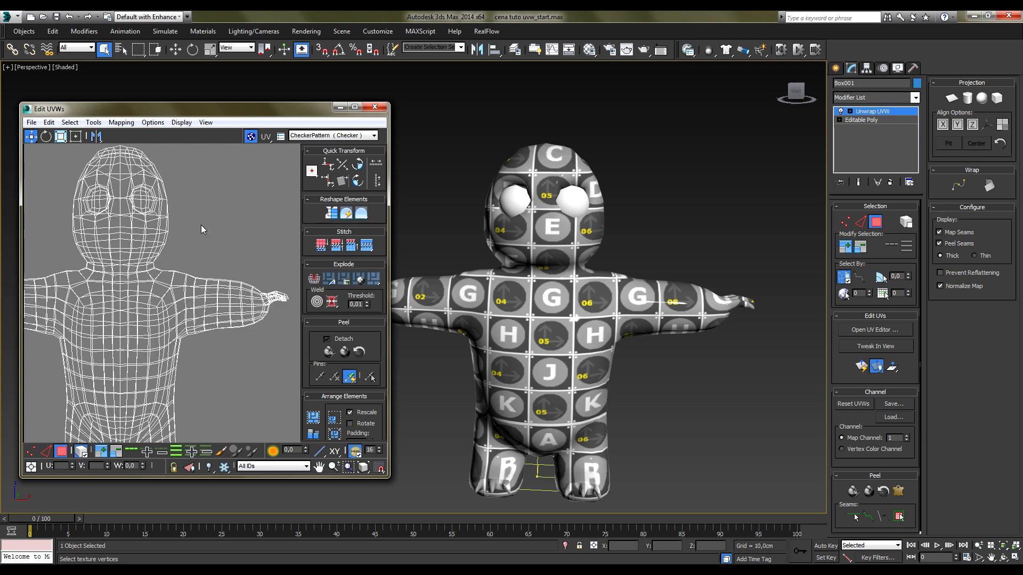
left_click(219, 272)
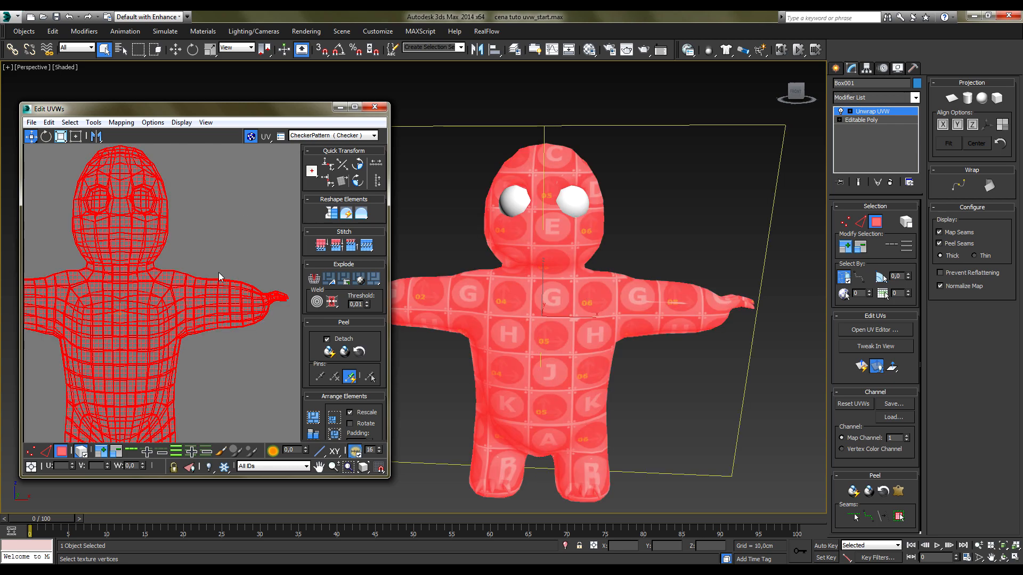
left_click(82, 457)
left_click(247, 349)
left_click_drag(184, 247, 257, 379)
middle_click_drag(256, 373, 242, 370)
Turn off Ignore Backfacing, select the arm's polygons all the way around, and show edged faces in the viewport
middle_click_drag(564, 383, 678, 296, "alt")
middle_click_drag(622, 370, 529, 436, "alt")
left_click_drag(514, 261, 583, 399)
middle_click_drag(570, 399, 692, 380, "alt")
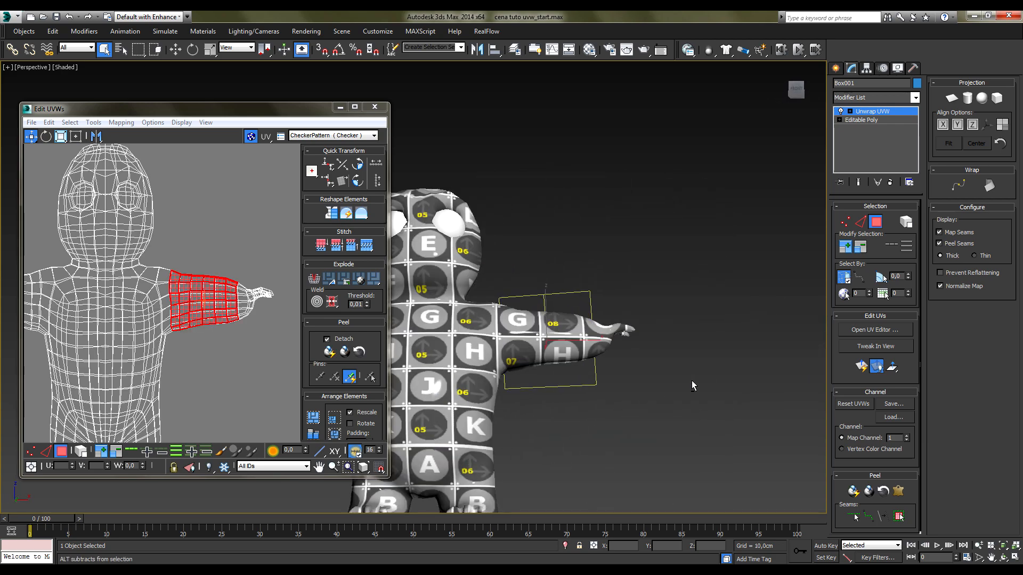
left_click(845, 278)
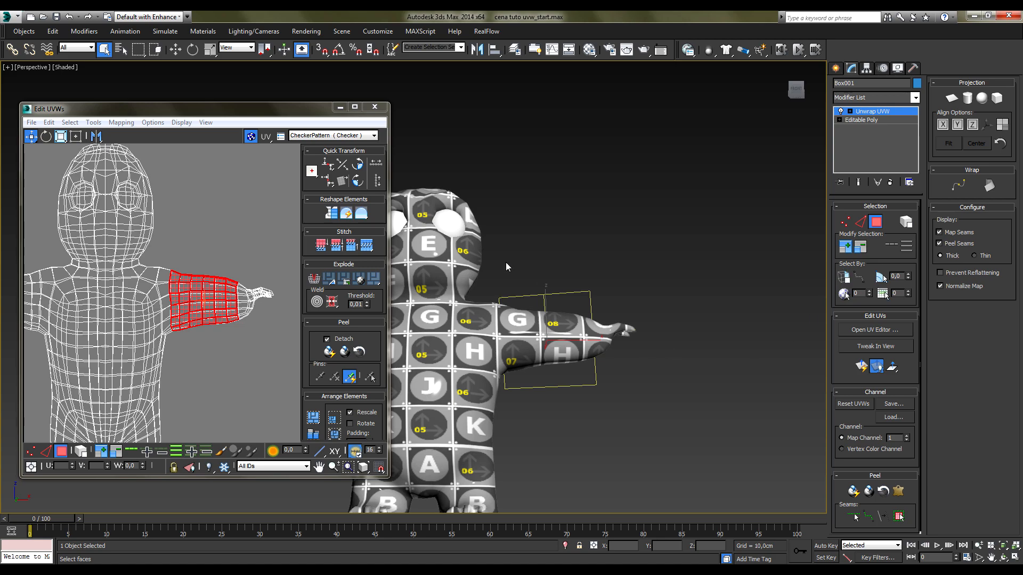
left_click_drag(577, 435, 579, 432)
middle_click_drag(578, 432, 679, 385, "alt")
key("F4")
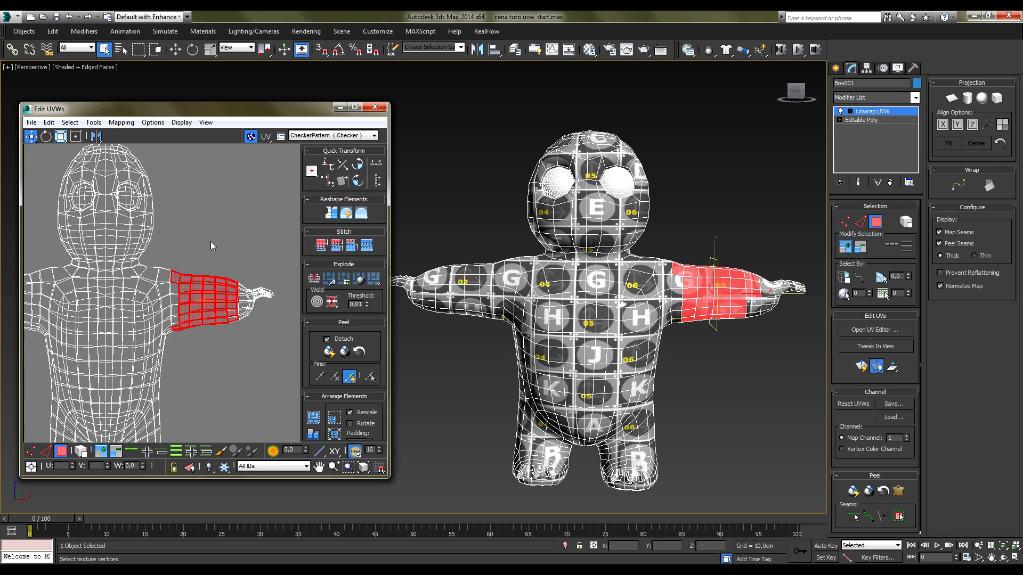
Restore the arm's polygon selection and extend it from the shoulder to the wrist
left_click(165, 243)
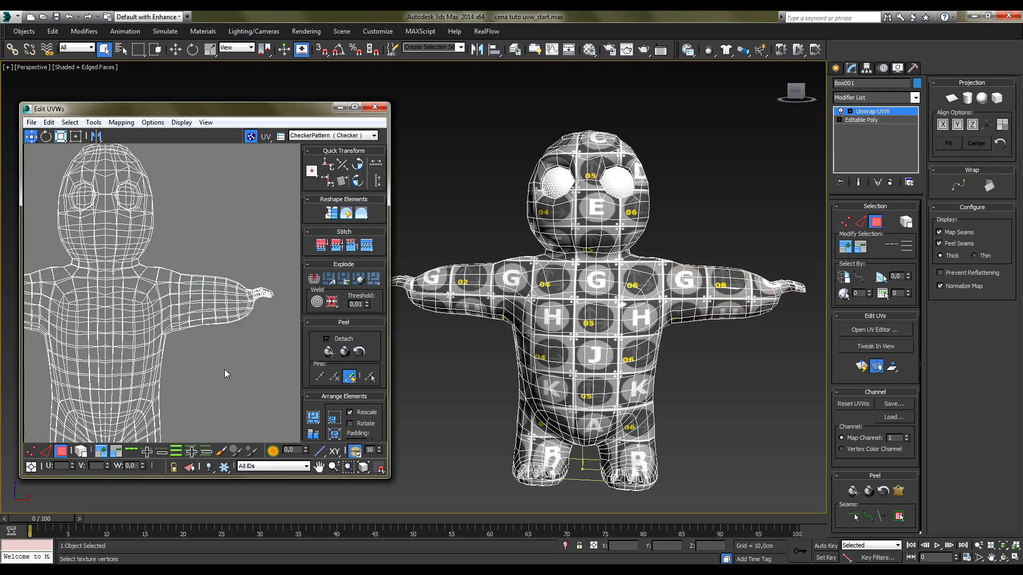
key("ctrl+z")
key("ctrl+y")
key("ctrl+z")
middle_click_drag(628, 395, 607, 373, "alt")
scroll(609, 371, "up", 4)
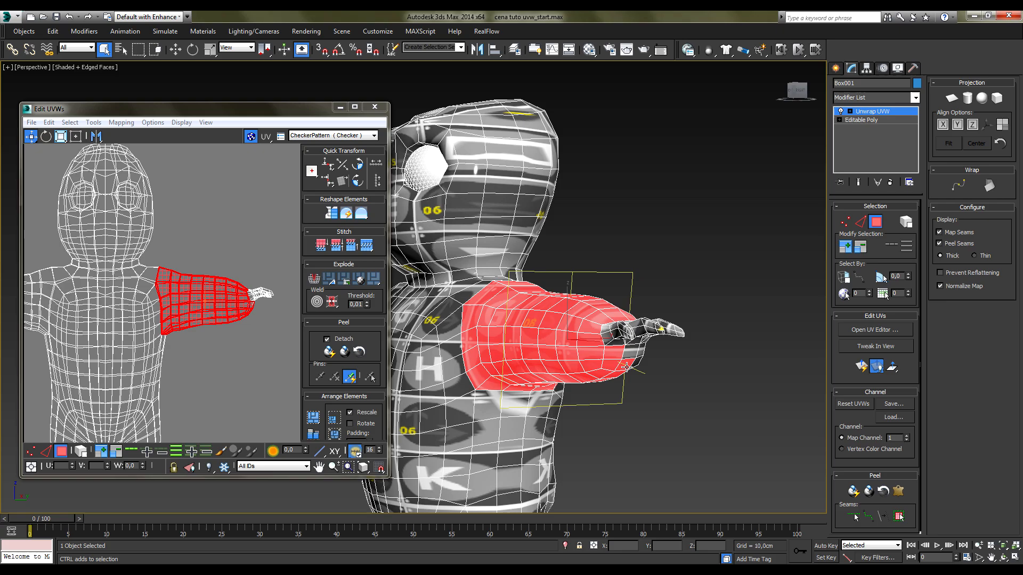
middle_click_drag(654, 379, 644, 413, "alt")
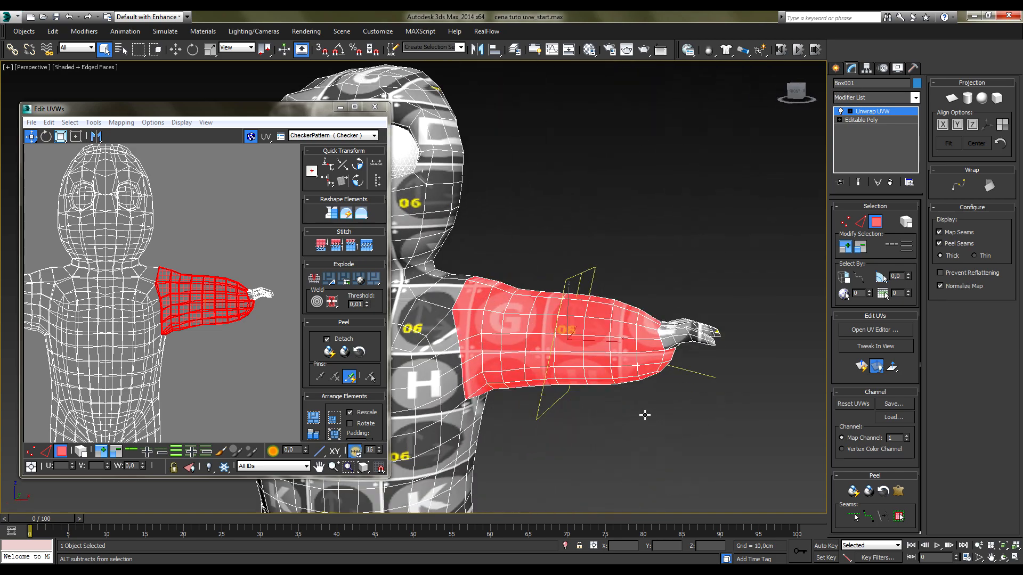
Apply a cylindrical projection to the selected arm polygons and align it to X
left_click(969, 98)
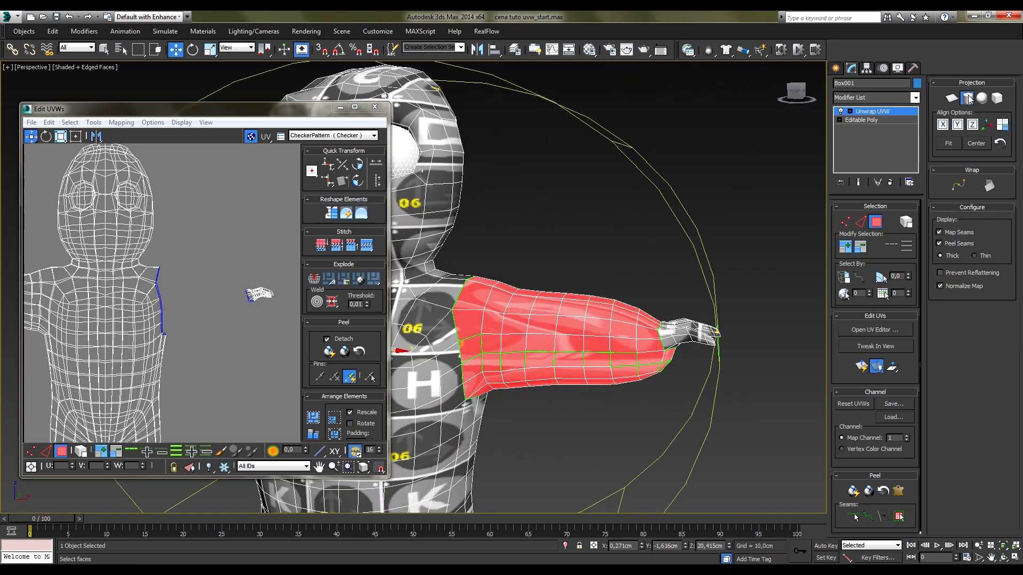
left_click(945, 127)
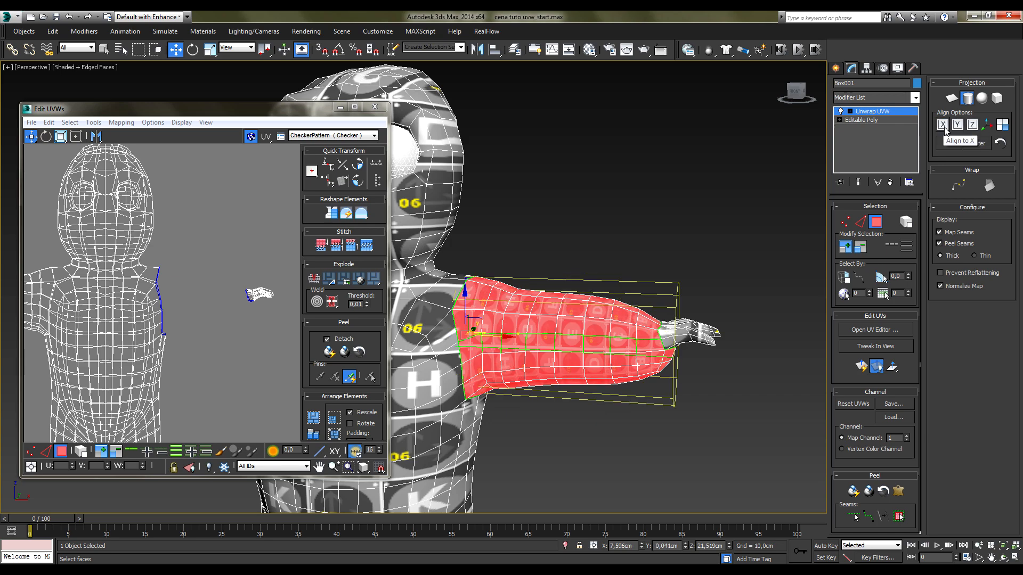
middle_click_drag(591, 394, 628, 415)
middle_click_drag(154, 358, 293, 237)
middle_click_drag(160, 302, 180, 283)
scroll(136, 294, "down", 2)
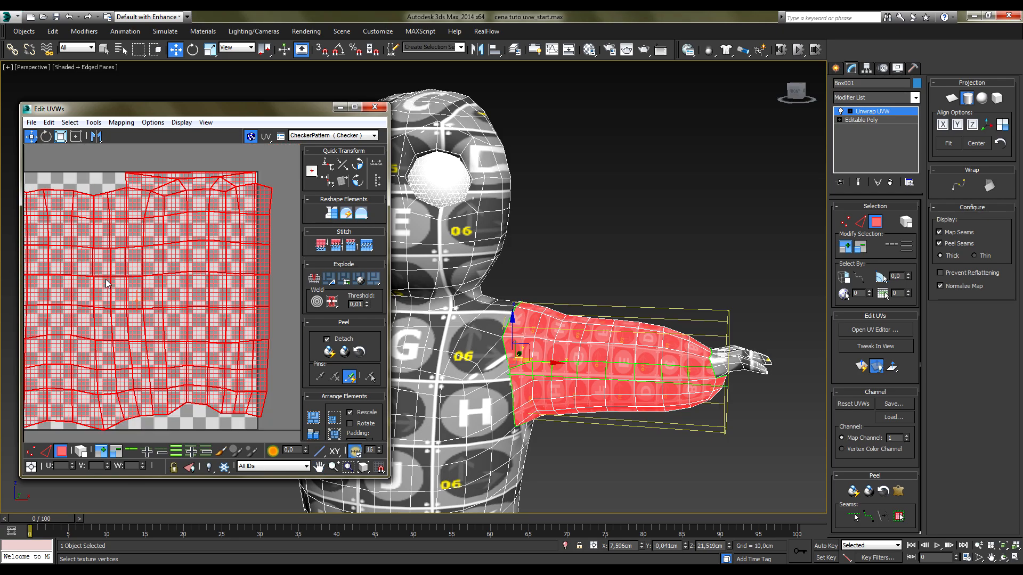
middle_click_drag(129, 315, 158, 308)
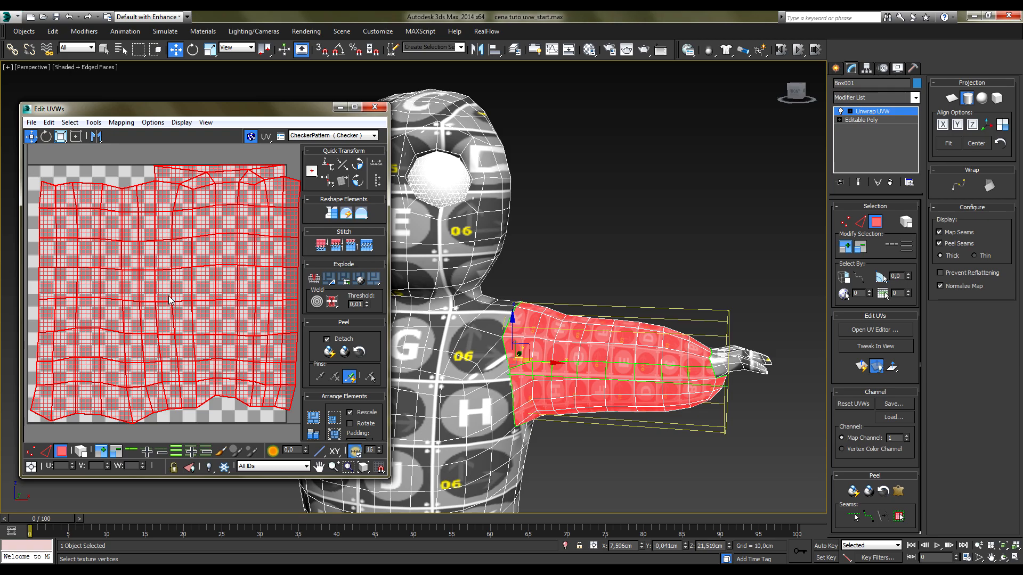
Examine the cylindrical grid and the seam along the arm from several angles
middle_click_drag(622, 389, 597, 426, "alt")
scroll(658, 337, "up", 3)
middle_click_drag(642, 358, 651, 67, "alt")
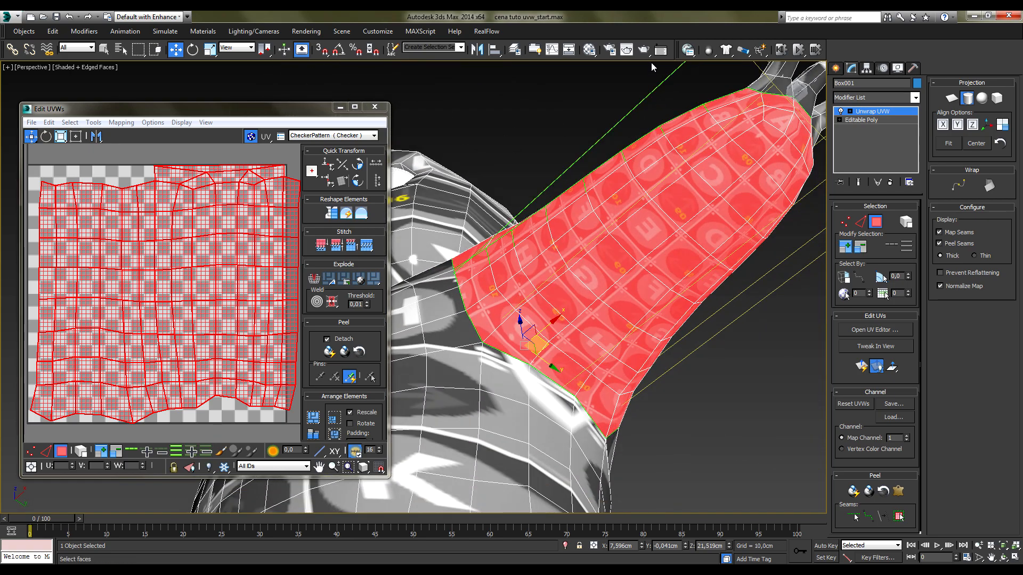
middle_click_drag(615, 129, 633, 345, "alt")
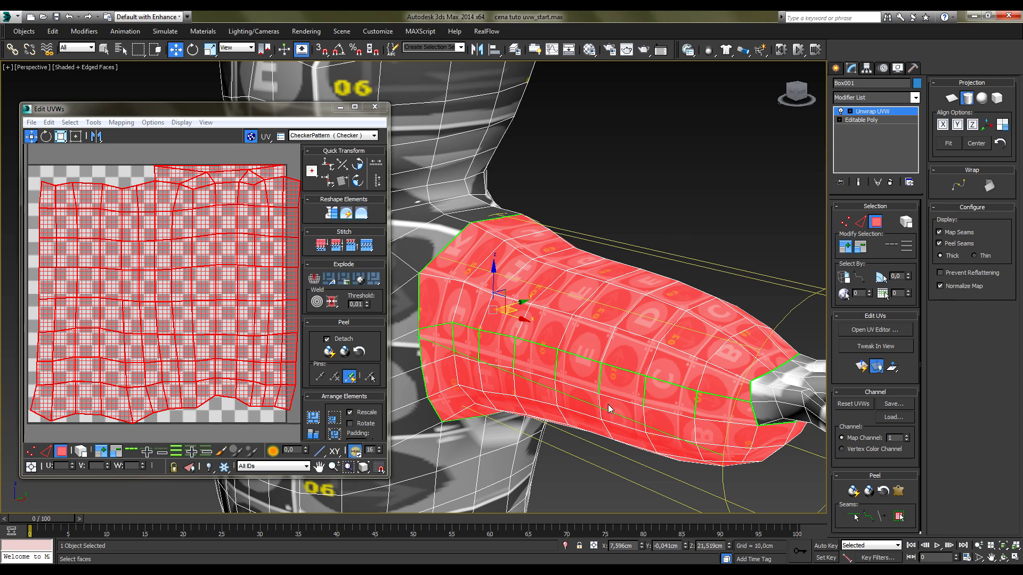
middle_click_drag(669, 461, 666, 439, "alt")
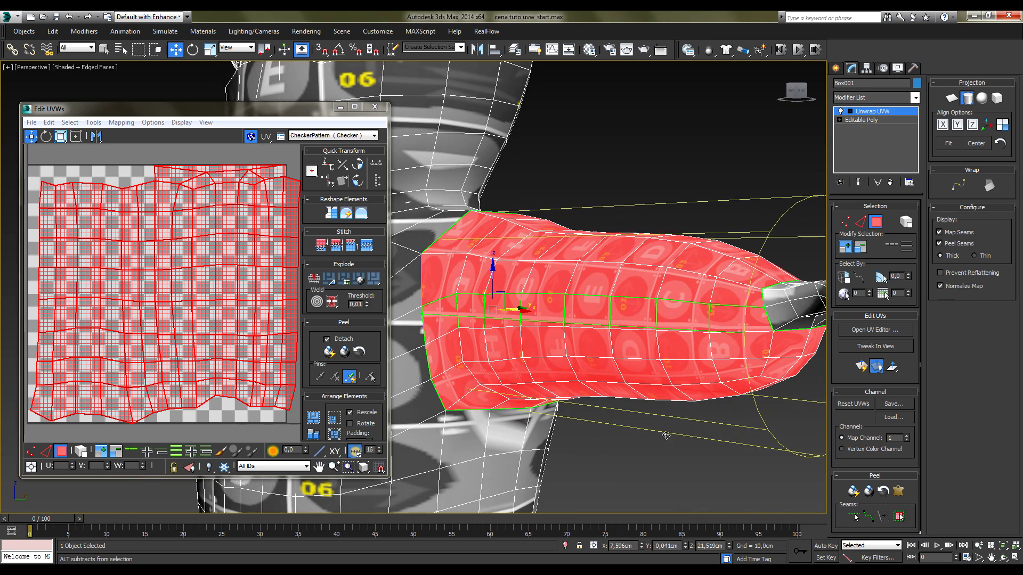
middle_click_drag(643, 330, 629, 358, "alt")
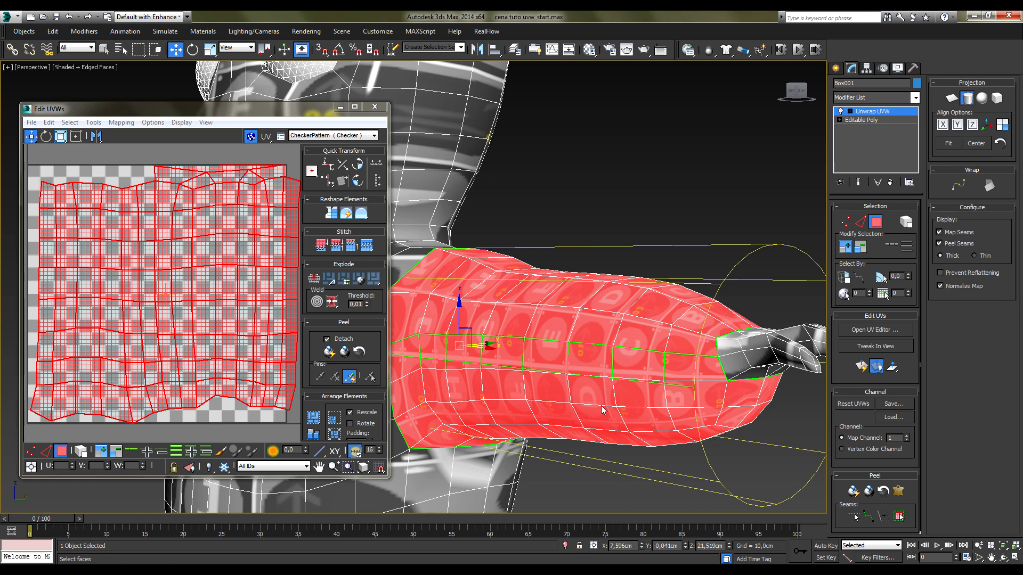
middle_click_drag(605, 410, 613, 398)
Rotate the arm's cylindrical projection gizmo so that its seam runs along the underside of the arm
left_click(851, 111)
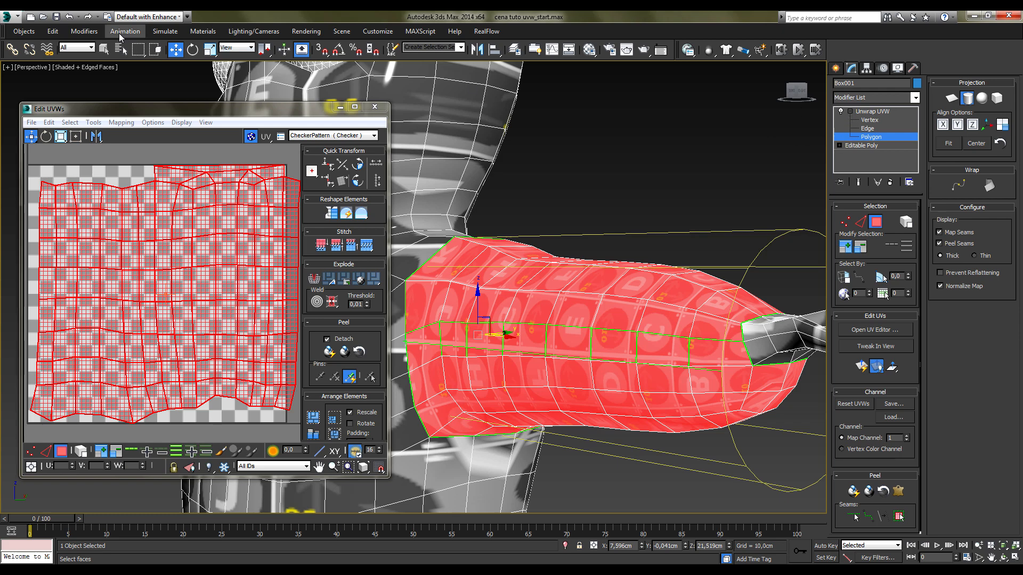
left_click(193, 49)
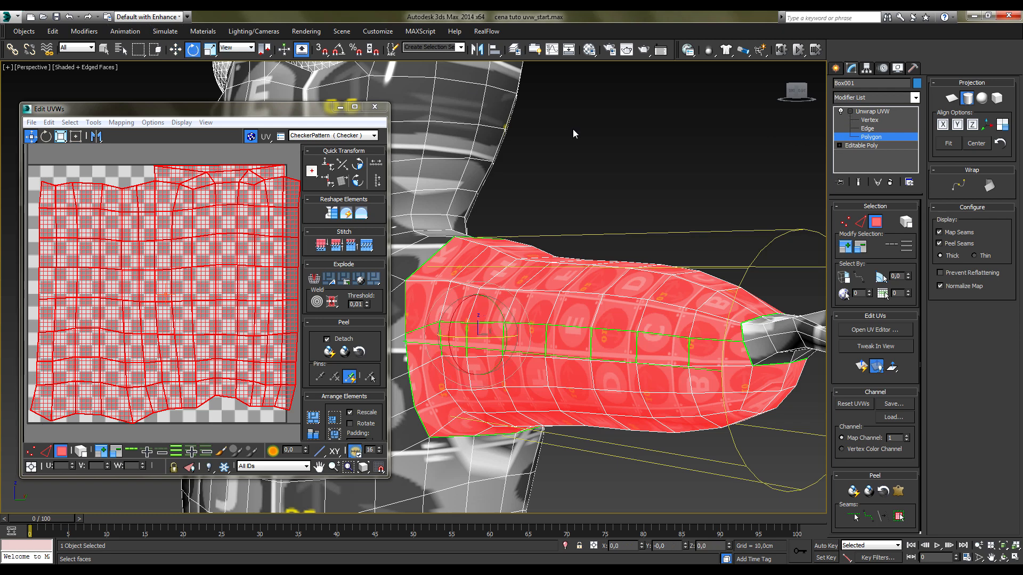
left_click(971, 103)
left_click_drag(452, 359, 472, 406)
middle_click_drag(573, 476, 499, 360, "alt")
left_click_drag(470, 354, 526, 396)
middle_click_drag(763, 322, 603, 192, "alt")
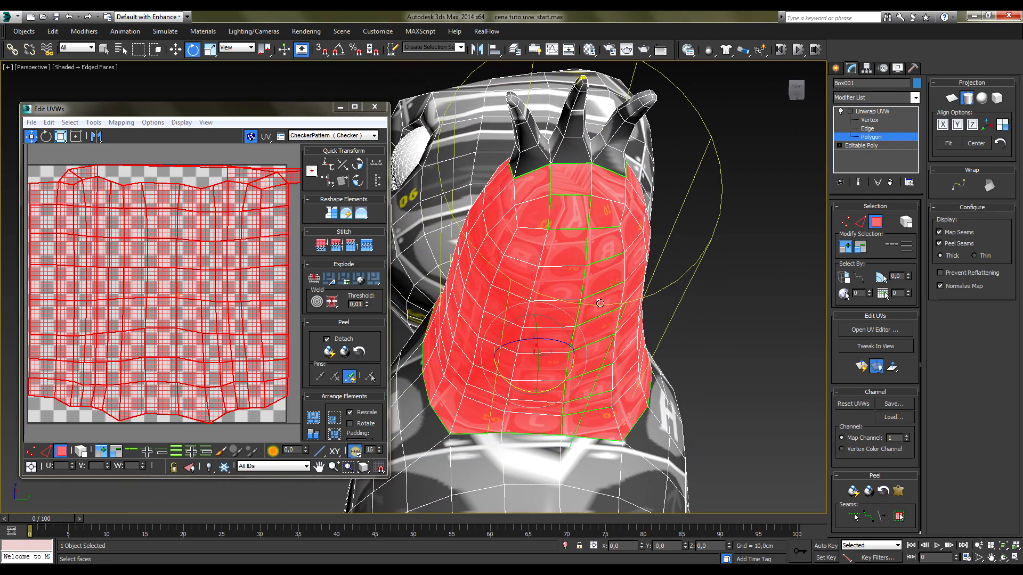
mouse_move(542, 389)
left_mouse_down()
mouse_move(592, 389)
mouse_move(534, 398)
left_mouse_up()
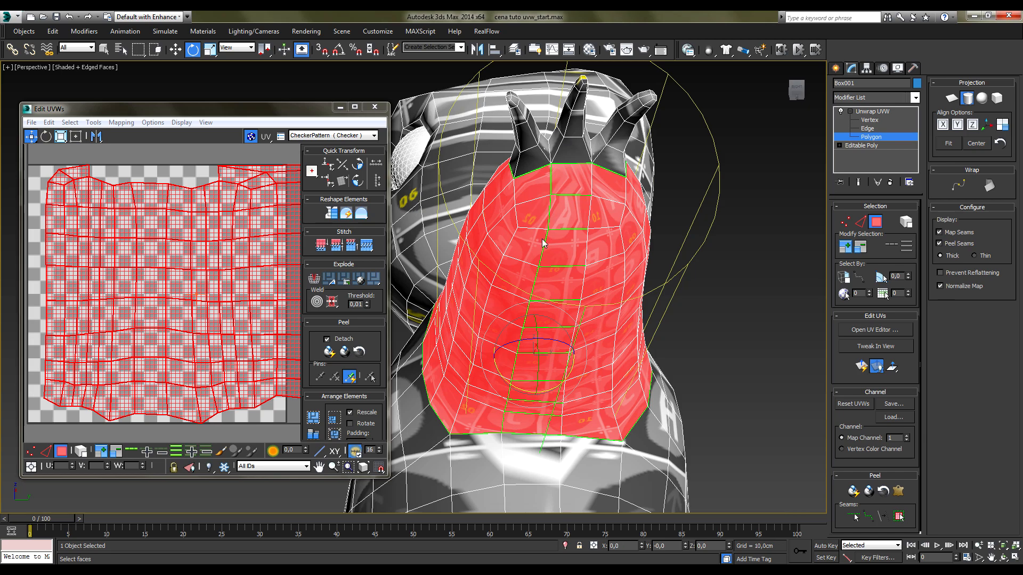
End the cylindrical projection on the arm and clear the shell's selection to check its seam
middle_click_drag(586, 239, 669, 278, "alt")
middle_click_drag(152, 229, 157, 245)
scroll(157, 246, "down", 2)
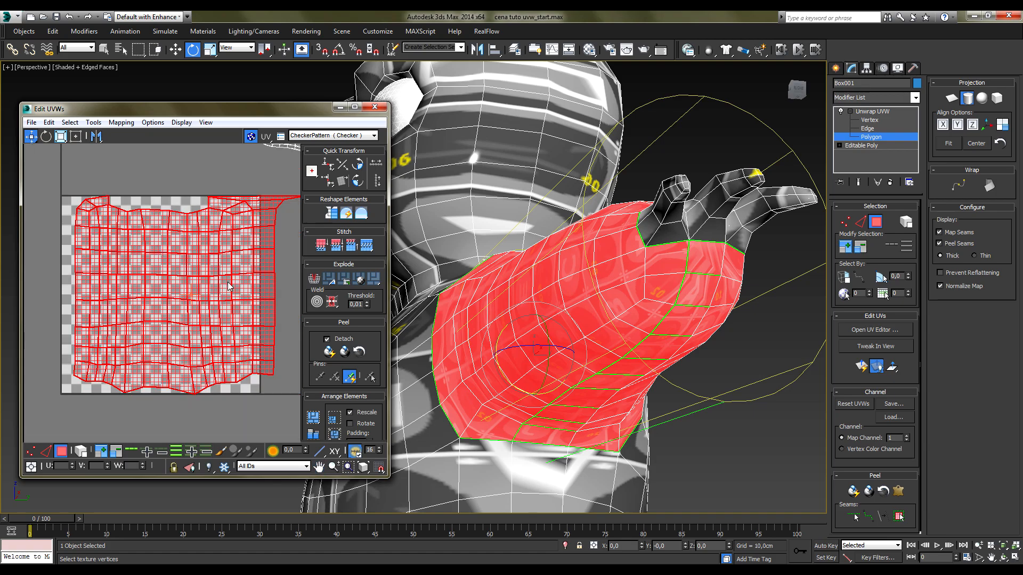
left_click(967, 101)
mouse_move(212, 291)
left_mouse_down()
mouse_move(187, 300)
mouse_move(204, 278)
left_mouse_up()
left_click(735, 471)
left_click(133, 322)
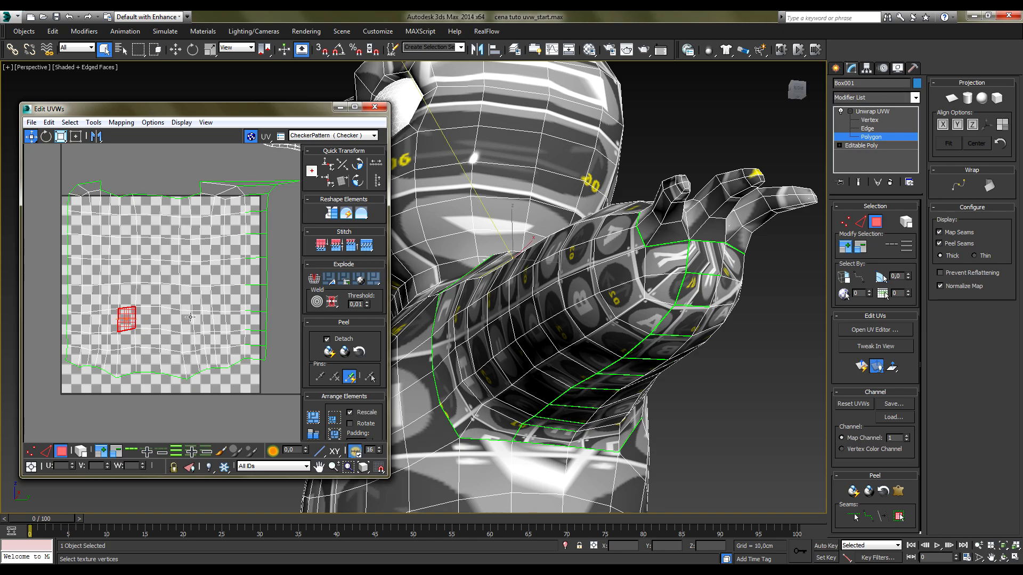
Select the whole arm shell in the UV editor, move it partly outside the checker tile, and deselect it
left_click_drag(44, 167, 321, 412)
left_click_drag(209, 260, 199, 275)
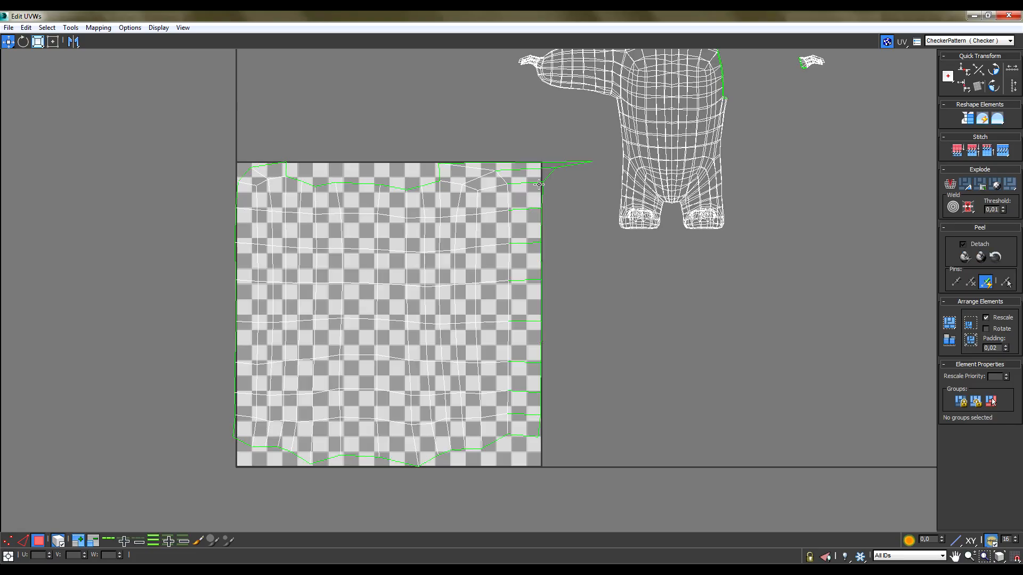
left_click_drag(517, 324, 414, 325)
left_click_drag(395, 253, 384, 280)
left_click(509, 275)
Try moving vertices on the arm shell's split seam in vertex mode, and undo the moves
scroll(447, 280, "up", 5)
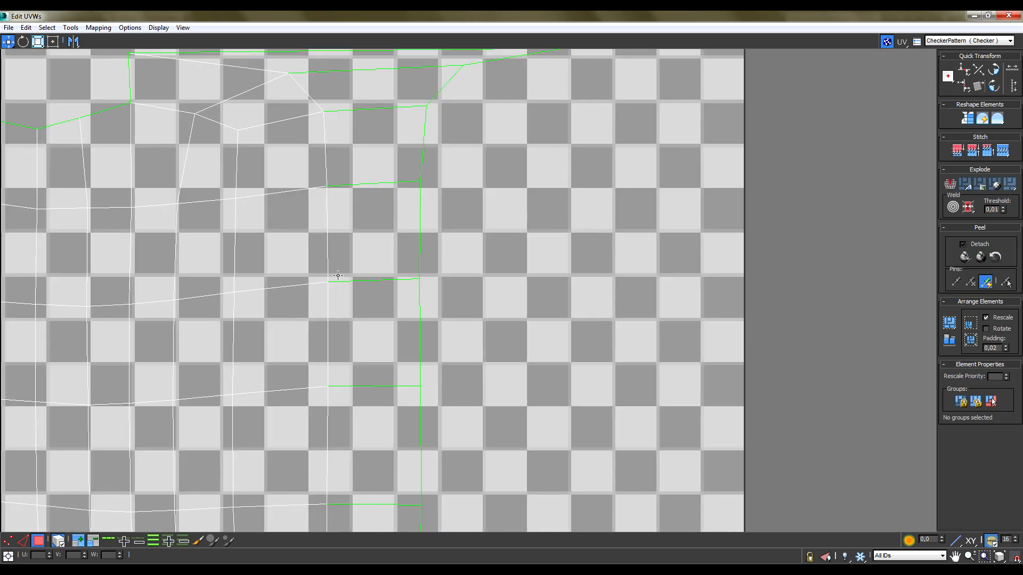
scroll(345, 288, "up", 6)
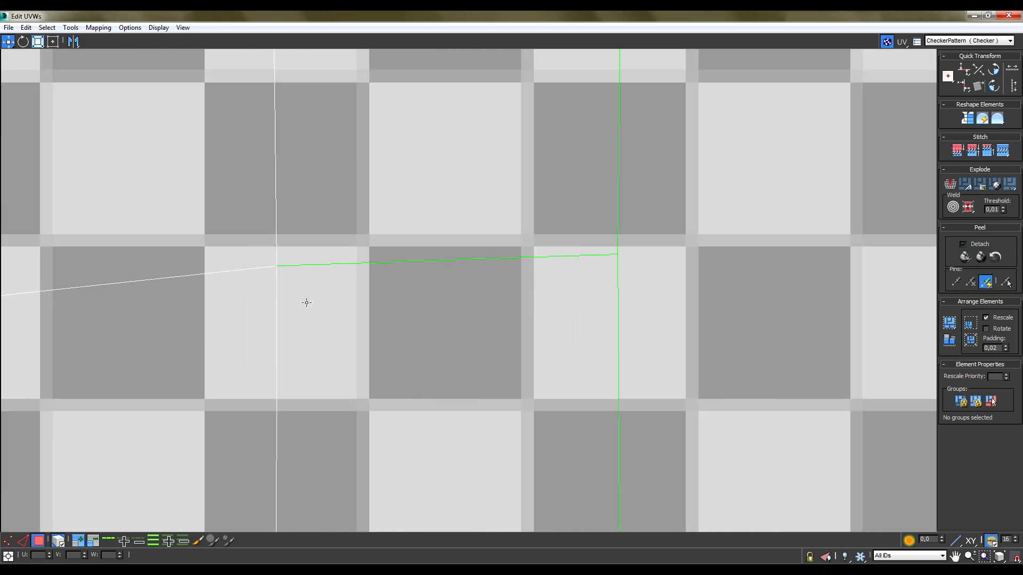
scroll(355, 299, "down", 5)
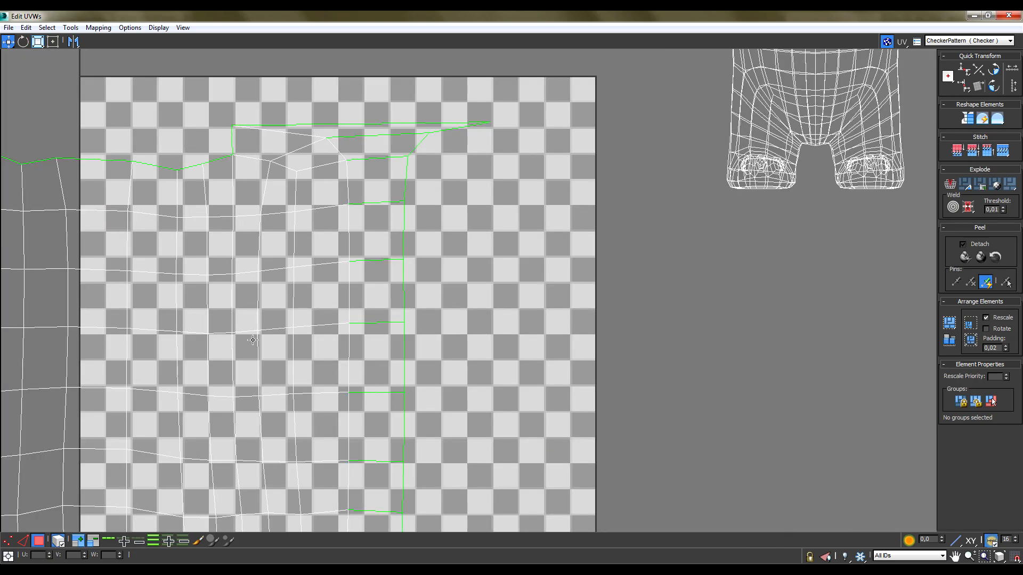
left_click(8, 540)
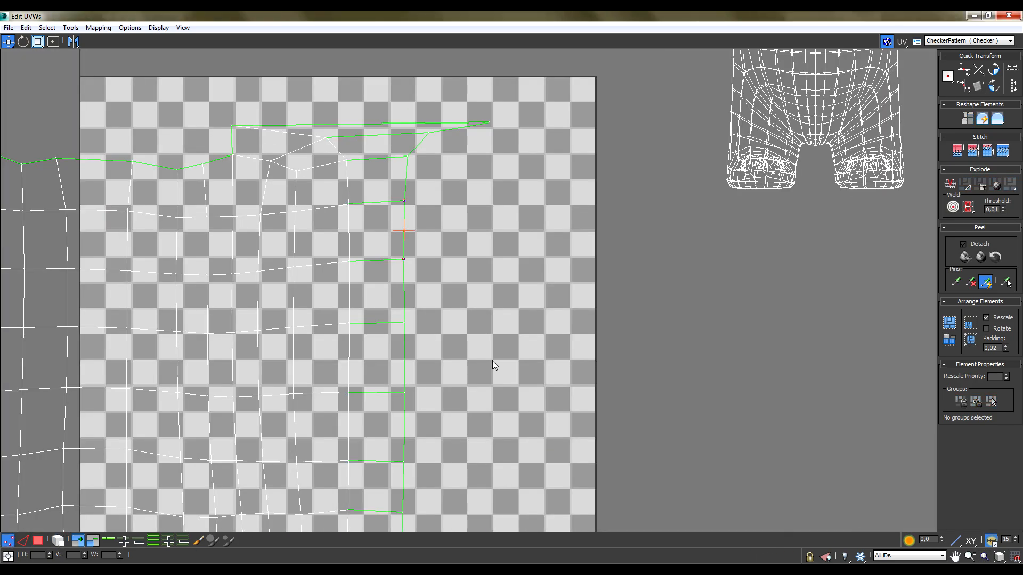
left_click(405, 260)
left_click_drag(403, 261, 399, 297)
key("ctrl+z")
key("ctrl+z")
key("ctrl+z")
key("ctrl+z")
key("ctrl+z")
key("ctrl+z")
key("ctrl+z")
Weld the split vertices along the upper part of the arm shell's seam edge with Weld Selected
scroll(385, 223, "up", 3)
middle_click_drag(417, 101, 496, 235)
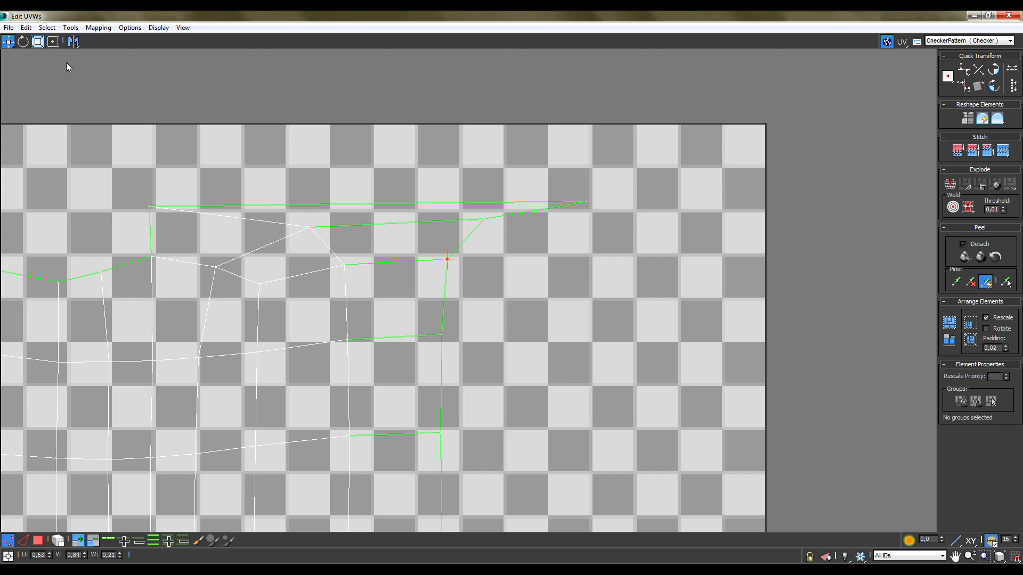
left_click(69, 29)
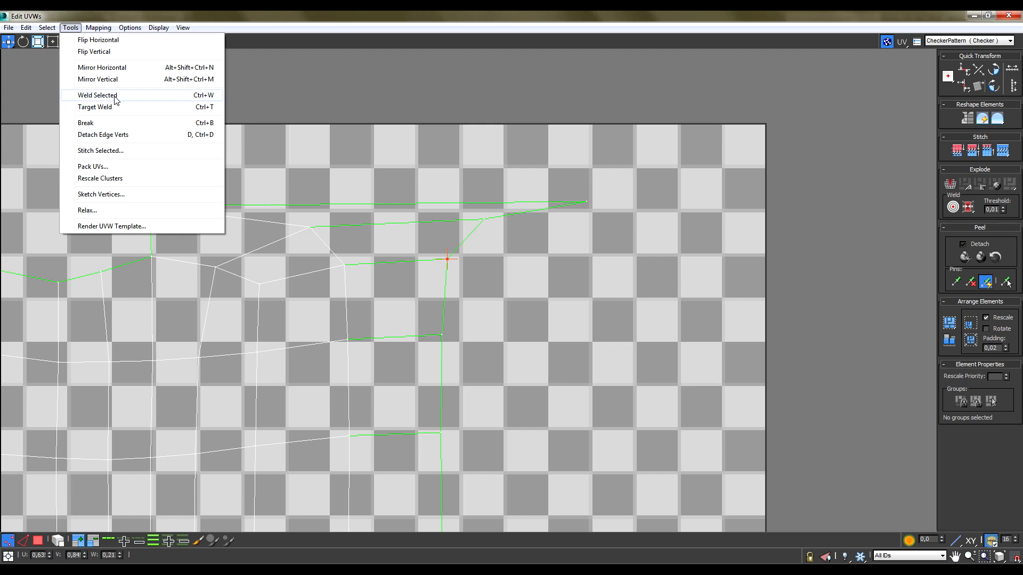
left_click(135, 96)
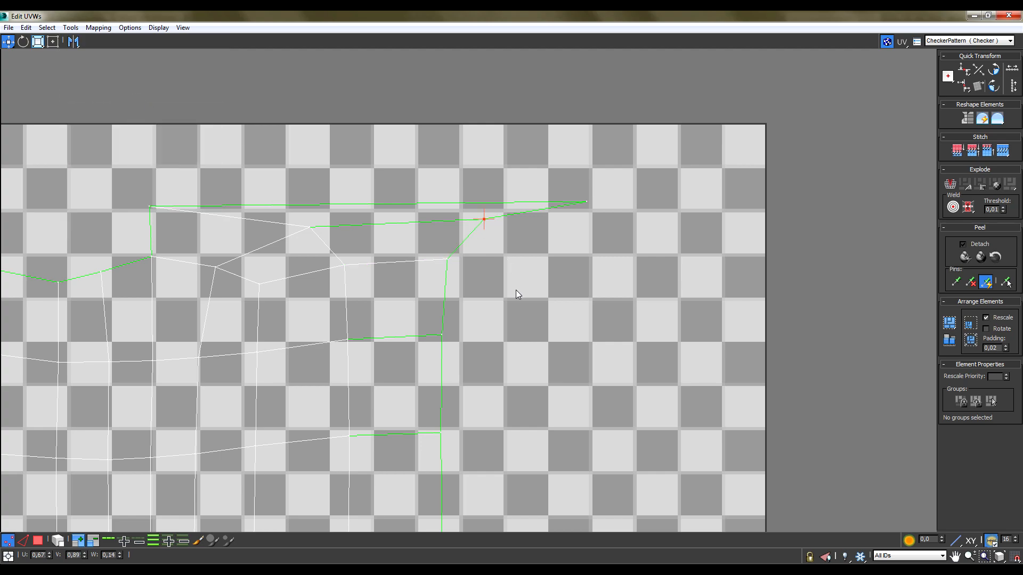
key("ctrl+w")
left_click_drag(427, 320, 466, 466)
key("ctrl+w")
Weld the remaining split vertices down the arm shell's seam edge and restore the UV editor to its smaller size
scroll(515, 439, "down", 2)
middle_click_drag(515, 440, 527, 132)
left_click_drag(451, 226, 545, 489)
key("ctrl+w")
middle_click_drag(544, 489, 554, 281)
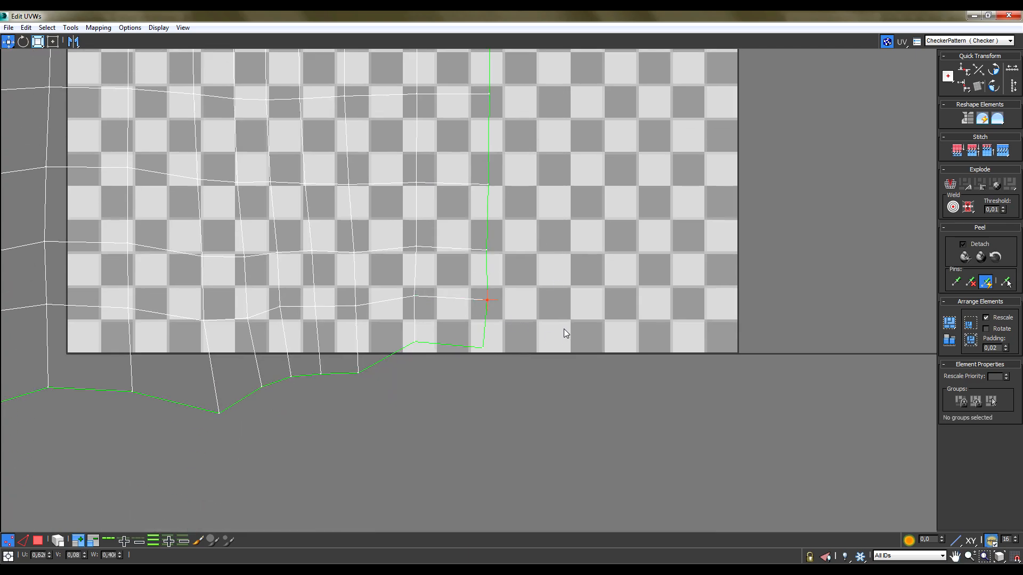
scroll(589, 257, "down", 4)
middle_click_drag(484, 174, 483, 346)
scroll(483, 346, "down", 2)
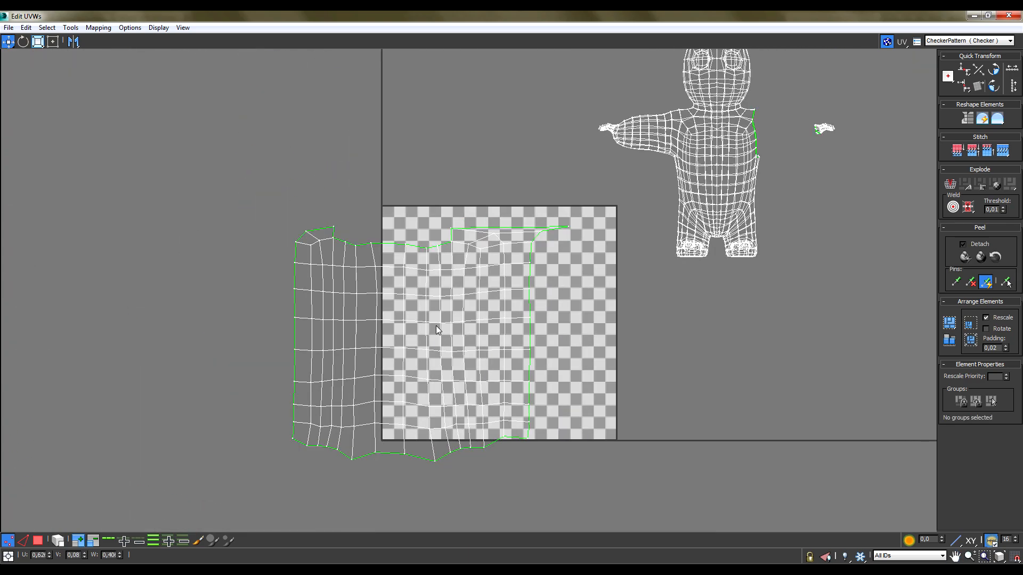
left_click(988, 15)
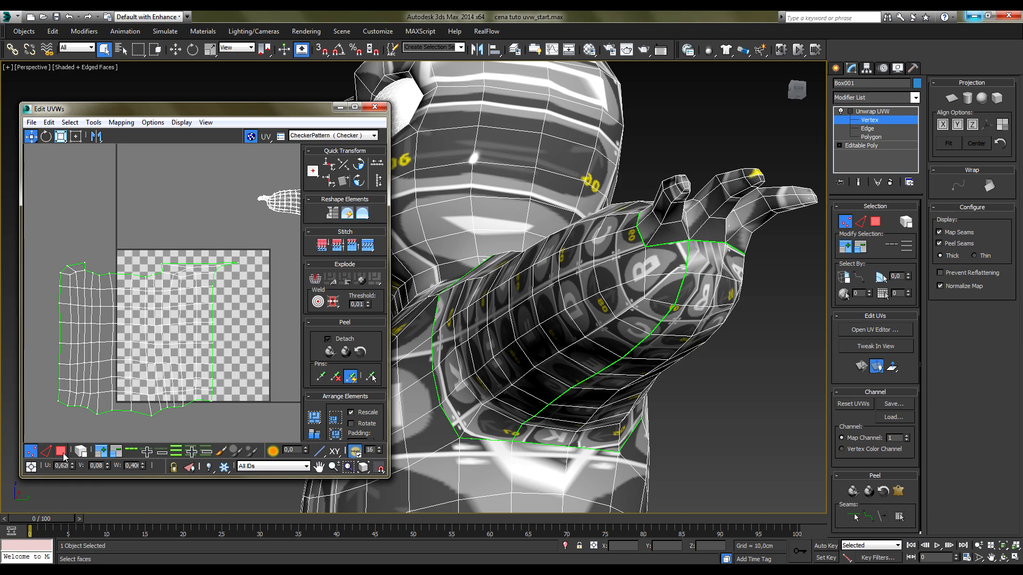
Switch to polygon mode and examine the letter grid and welded seam along the arm's top and underside
key("3")
left_click(171, 321)
middle_click_drag(586, 266, 756, 228, "alt")
left_click(756, 228)
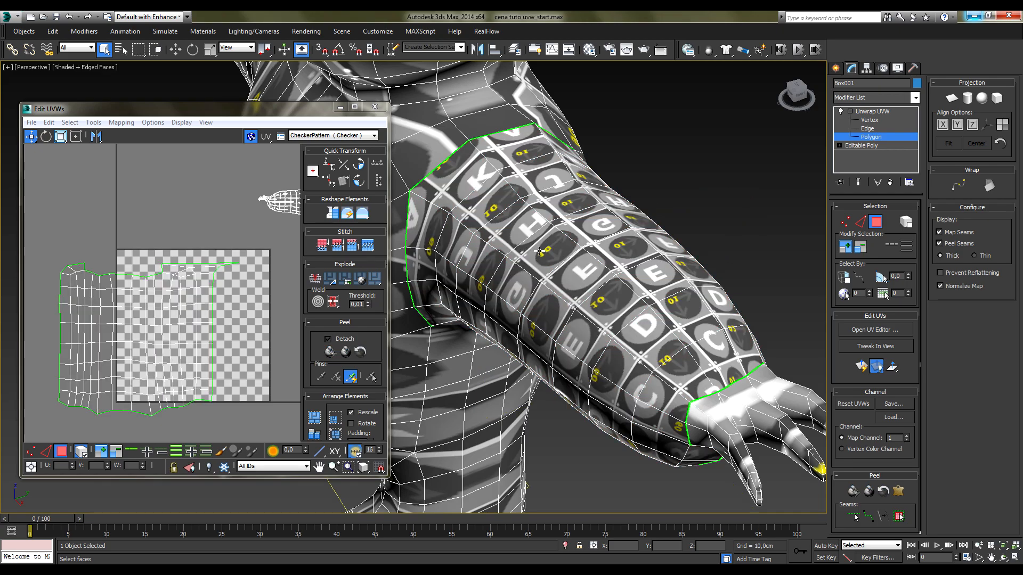
mouse_move(627, 364)
middle_mouse_down("alt")
mouse_move(657, 368)
mouse_move(610, 360)
middle_mouse_up("alt")
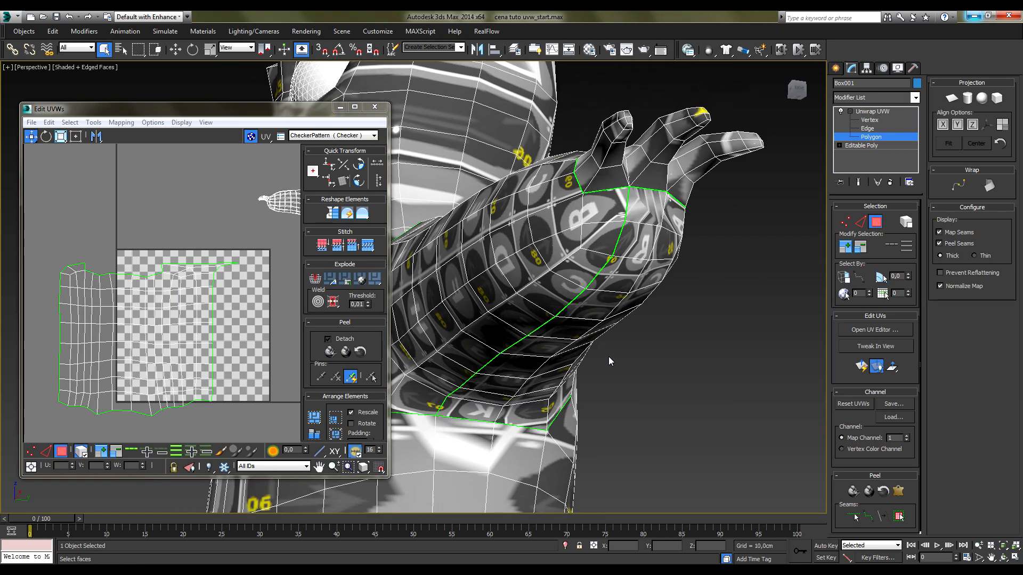
left_click(643, 230)
Select the arm's UV shell and move it into the empty area beside the checker tile
scroll(153, 327, "down", 3)
left_click_drag(154, 327, 69, 320)
middle_click_drag(559, 349, 589, 422, "alt")
scroll(591, 368, "down", 4)
scroll(591, 368, "up", 2)
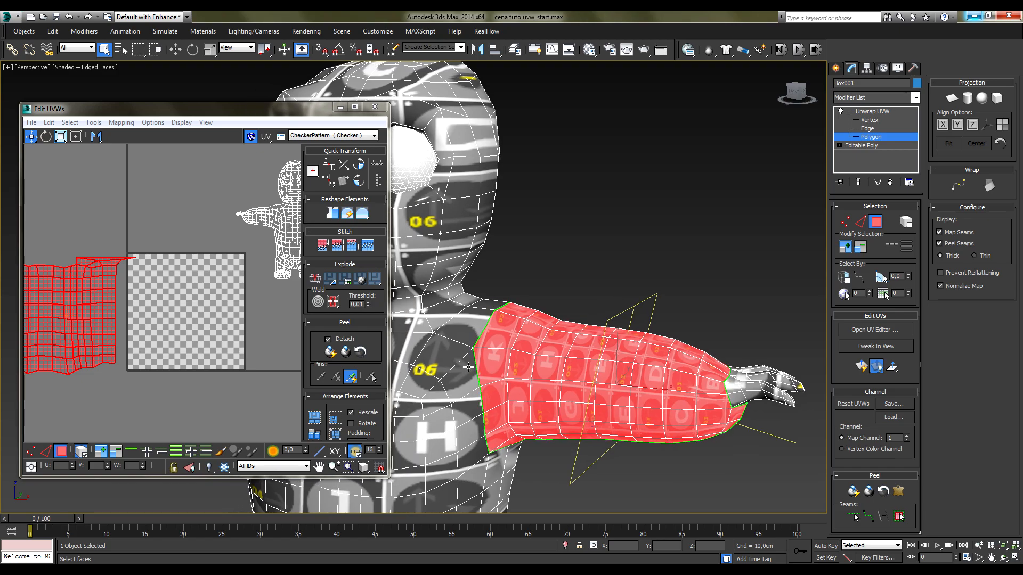
middle_click_drag(544, 389, 474, 410, "alt")
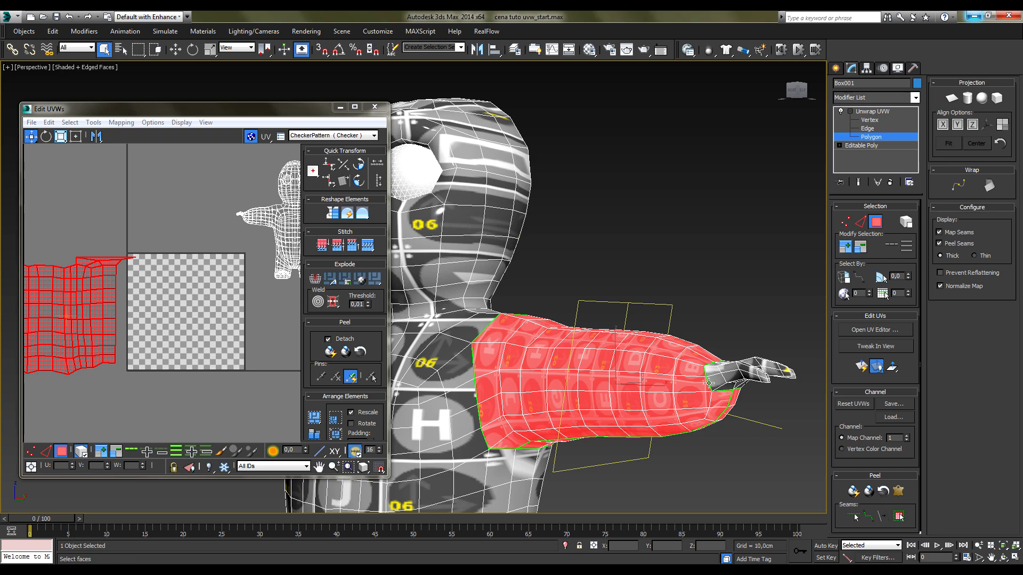
middle_click_drag(692, 380, 660, 368, "alt")
middle_click_drag(182, 333, 241, 334)
left_click_drag(150, 304, 160, 268)
middle_click_drag(160, 268, 181, 275)
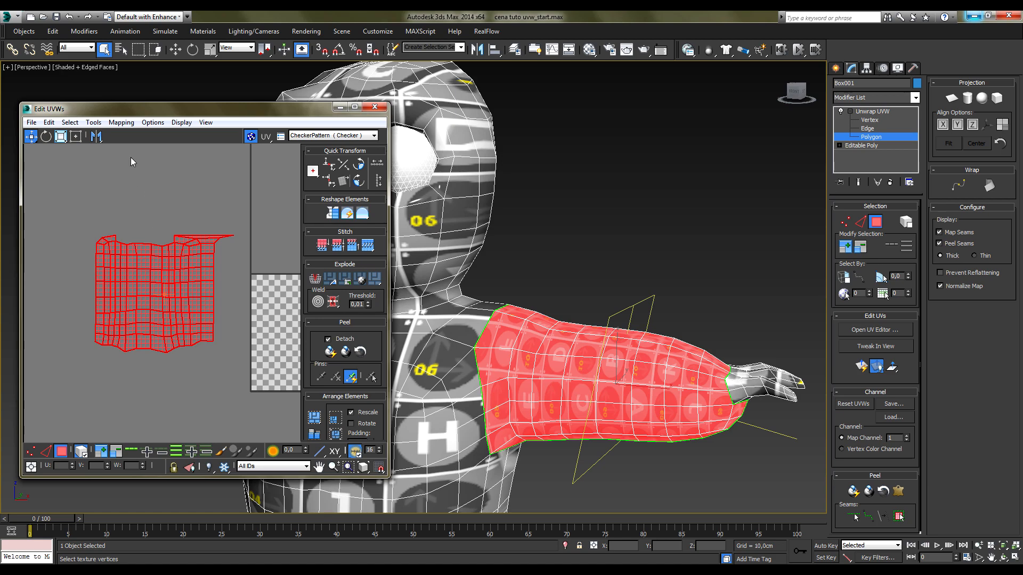
Open the Relax tool for the arm shell and set its method to Relax By Polygon Angles
left_click(93, 122)
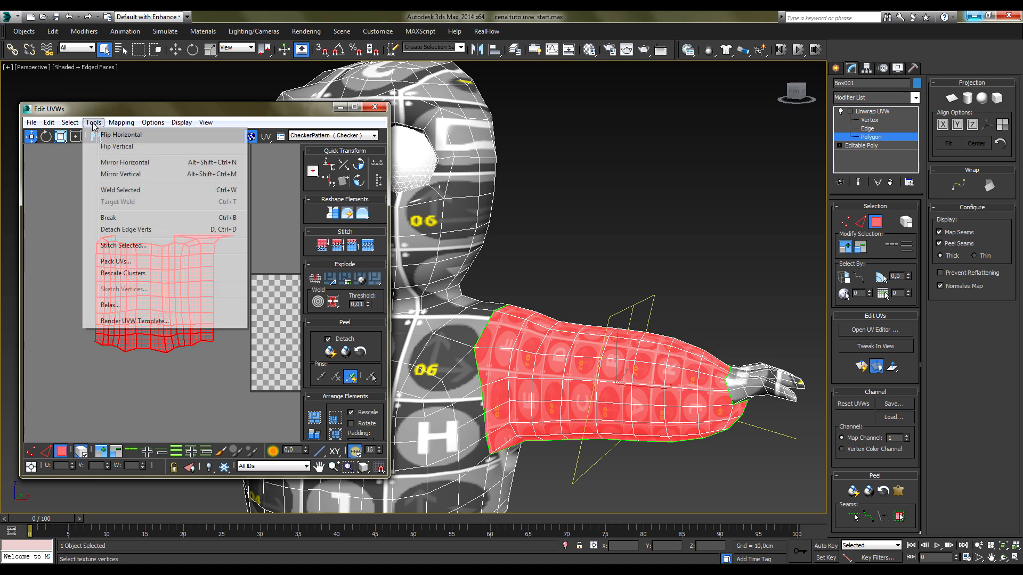
left_click(113, 305)
left_click_drag(172, 88, 181, 79)
left_click(183, 101)
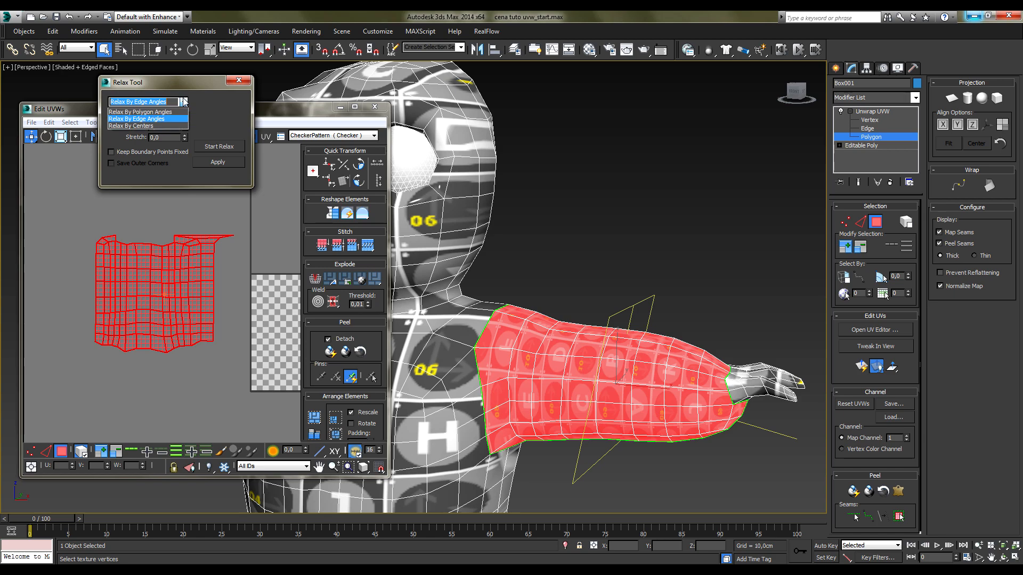
left_click(151, 113)
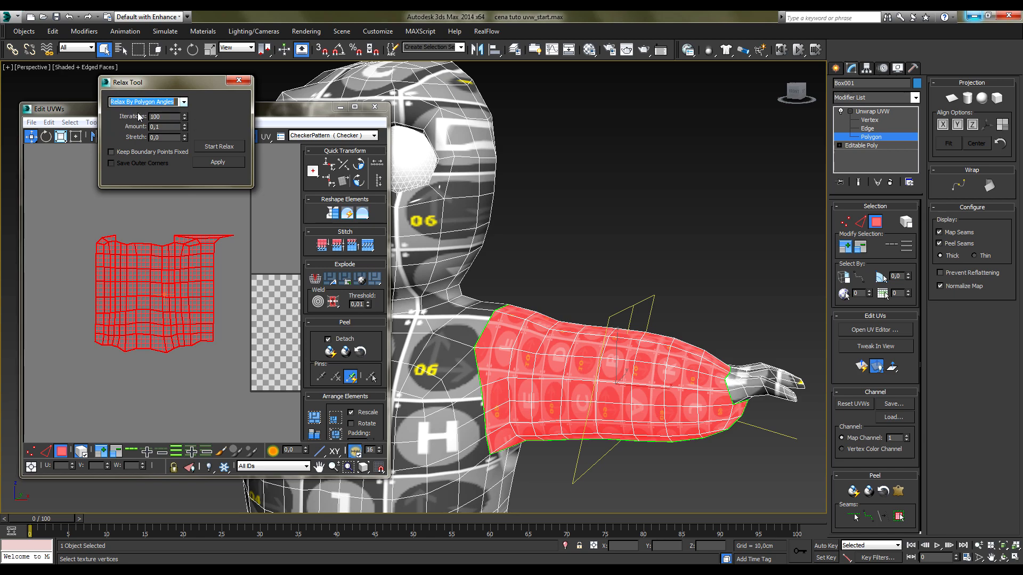
left_click_drag(223, 86, 207, 86)
Run the relax on the arm shell in two passes until it unfolds flat, and clear the selection
left_click(203, 146)
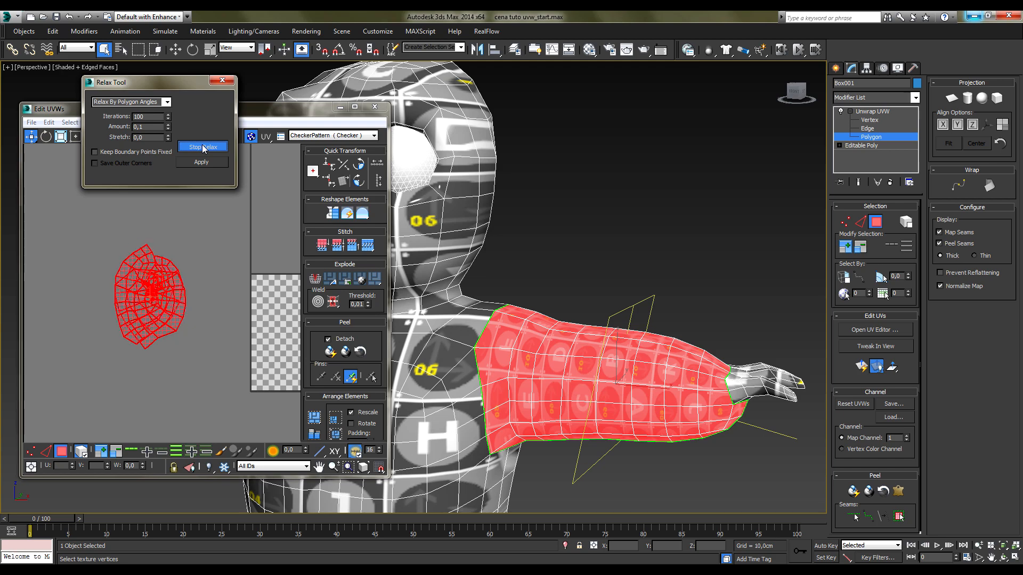
left_click(203, 148)
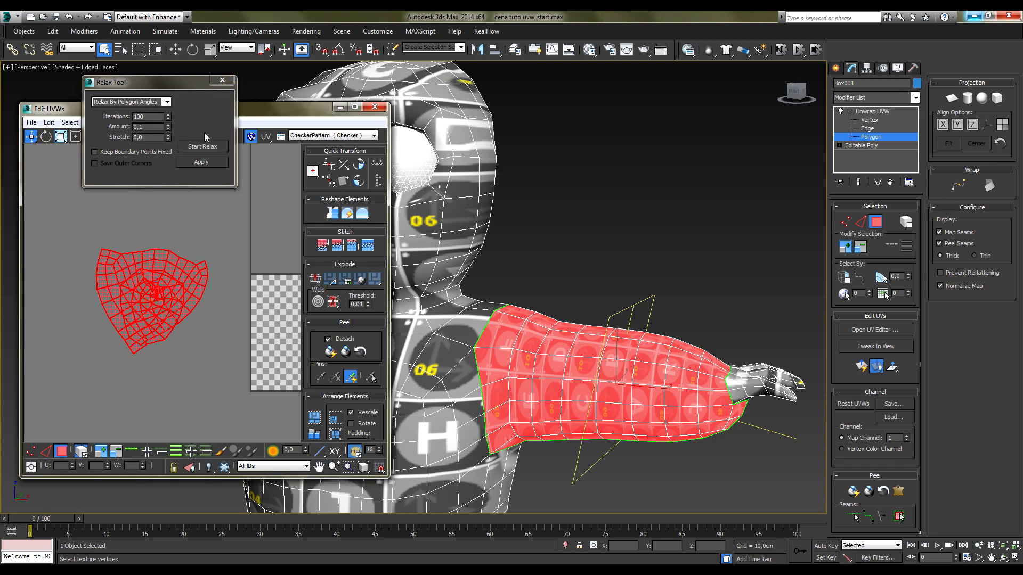
left_click(203, 146)
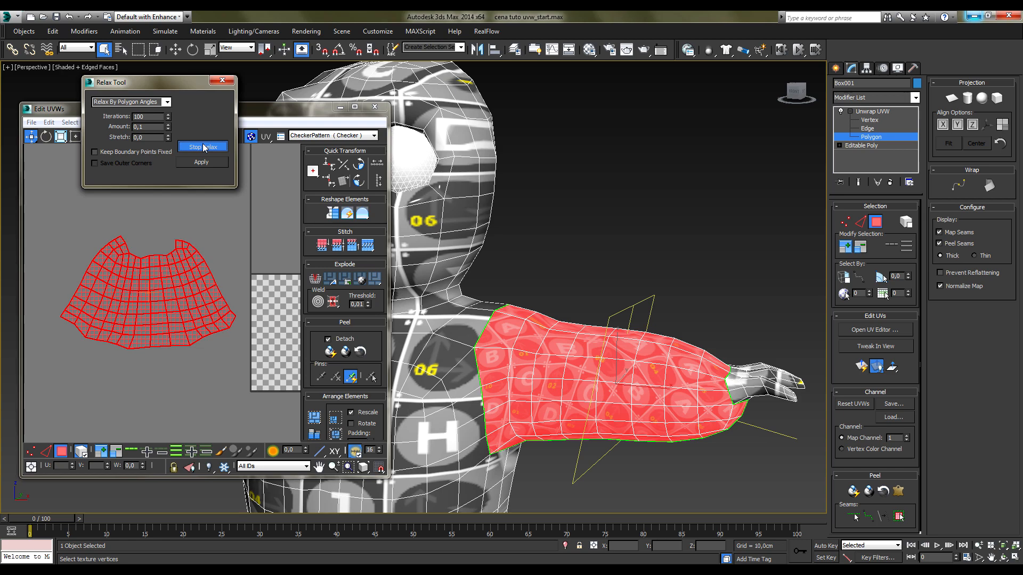
left_click(203, 147)
left_click(168, 228)
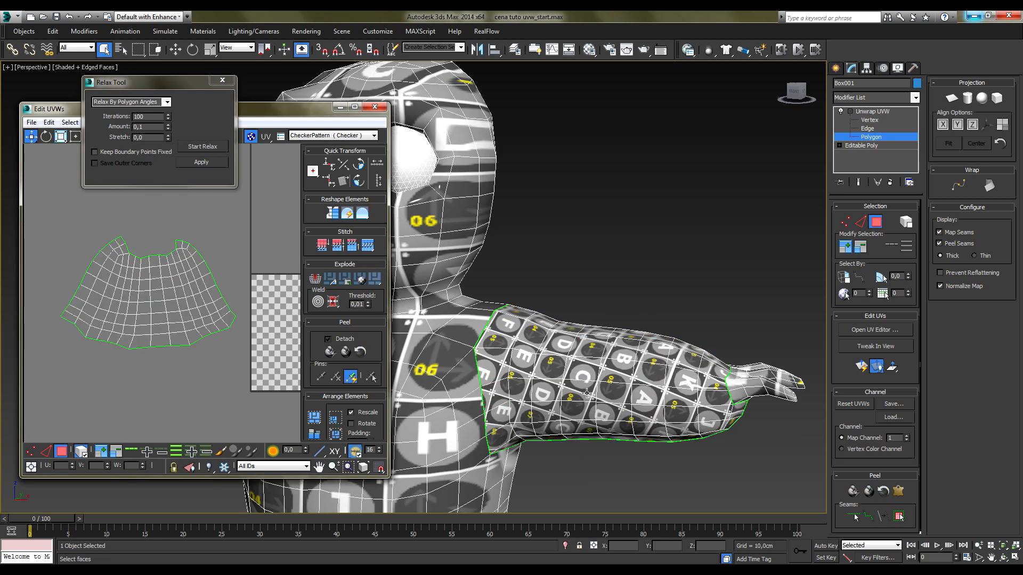
Examine the relaxed letter grid and the seam on the arm from several angles, and compare it with the body
middle_click_drag(603, 387, 575, 347, "alt")
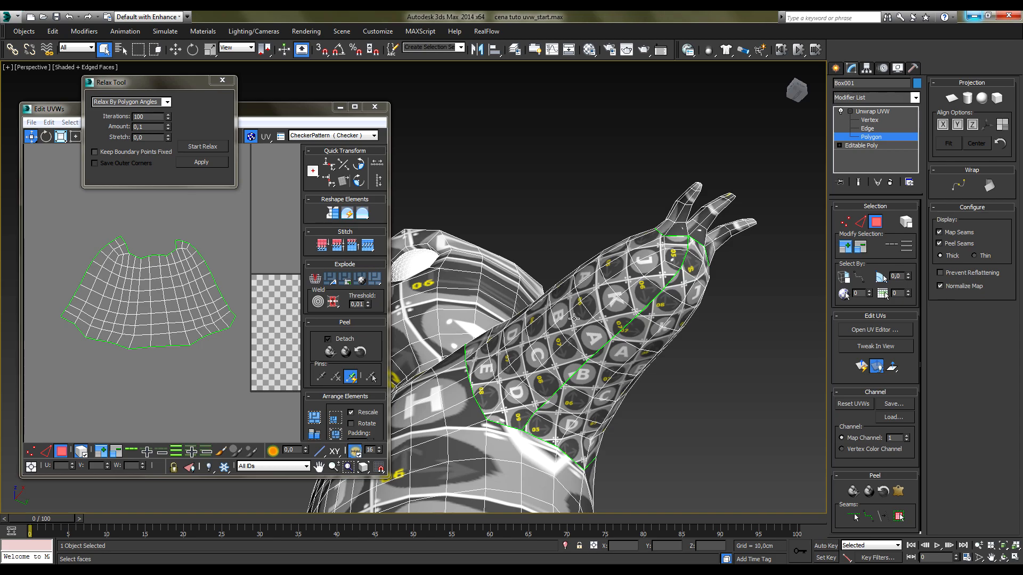
middle_click_drag(602, 336, 597, 301, "alt")
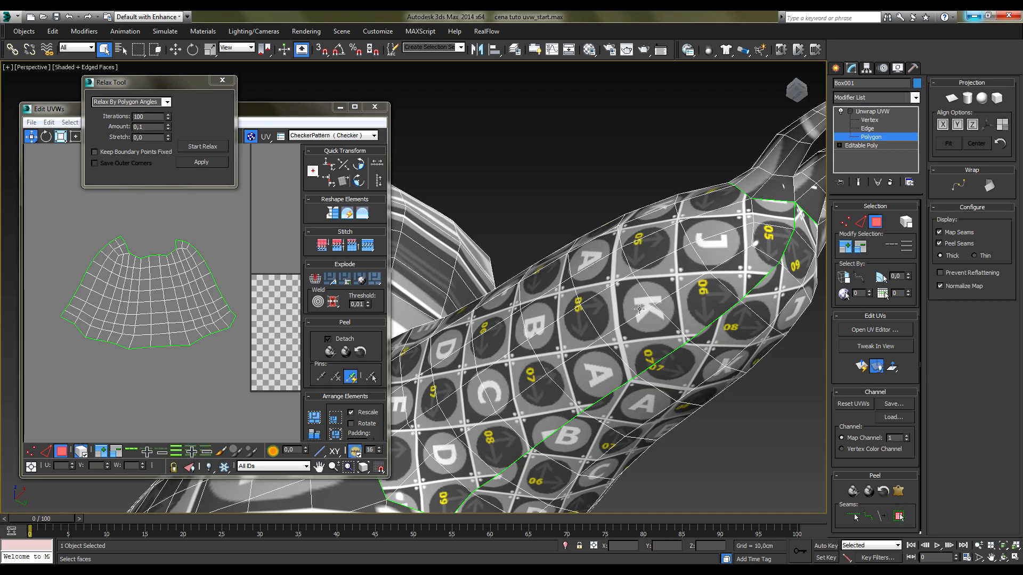
scroll(639, 300, "down", 5)
scroll(639, 301, "up", 4)
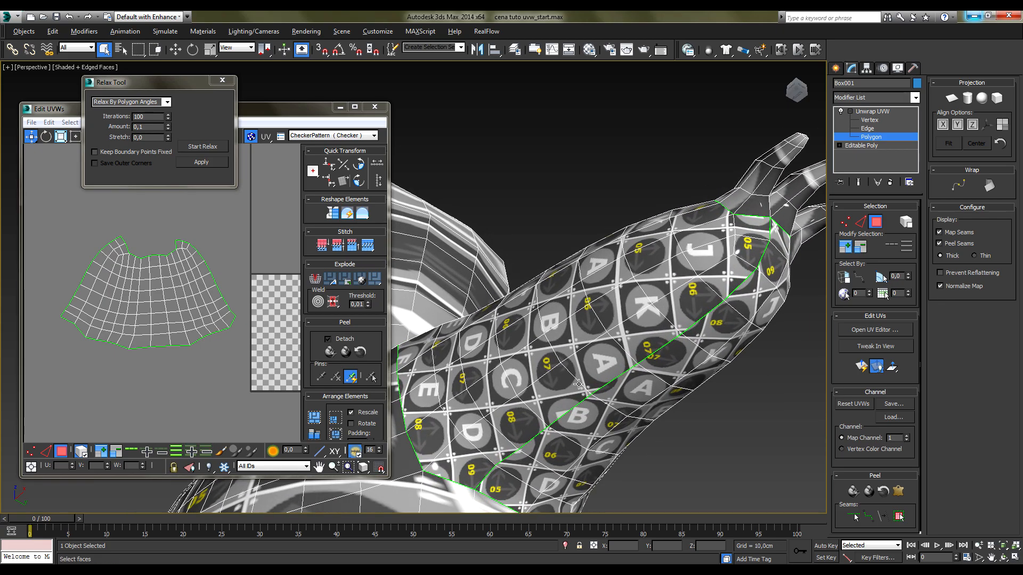
middle_click_drag(625, 295, 573, 309)
scroll(592, 299, "down", 5)
middle_click_drag(677, 330, 632, 386, "alt")
middle_click_drag(571, 411, 604, 465, "alt")
middle_click_drag(663, 407, 556, 359, "alt")
scroll(556, 358, "up", 5)
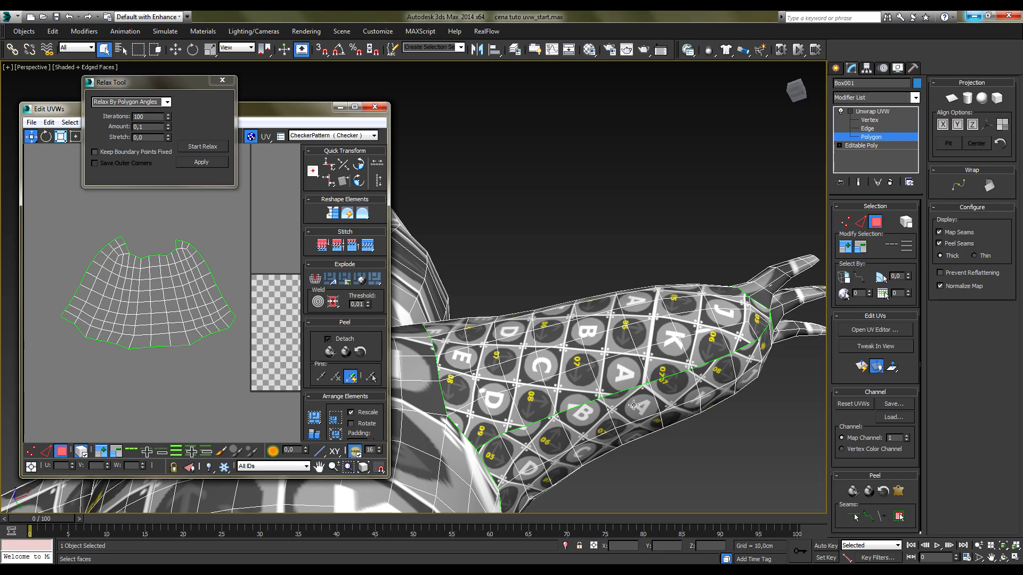
scroll(591, 405, "down", 5)
middle_click_drag(658, 333, 744, 388, "alt")
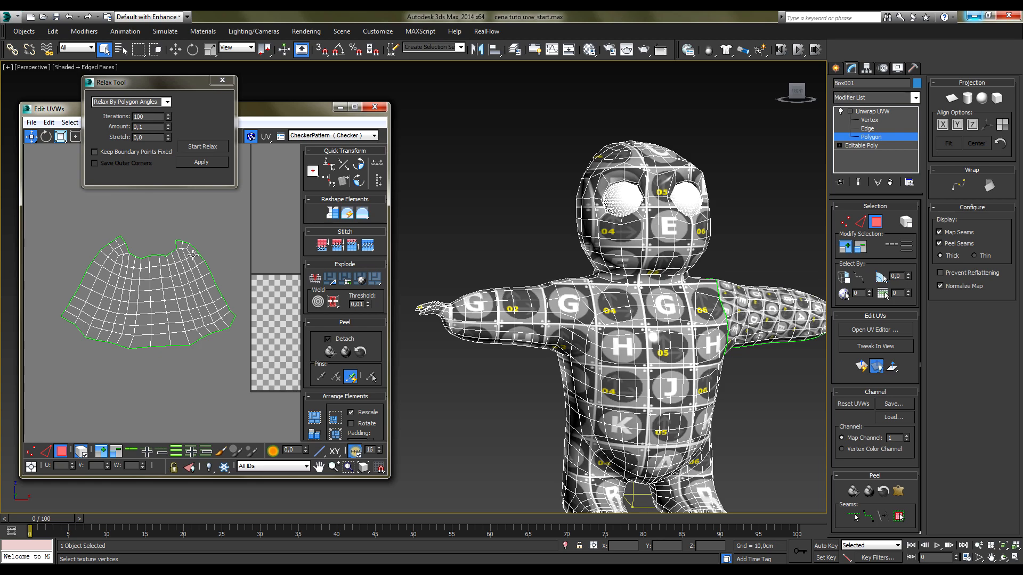
Turn off element selection and select the opposite arm's polygons from shoulder to wrist, adding the missed ones
scroll(68, 307, "down", 3)
scroll(144, 303, "up", 3)
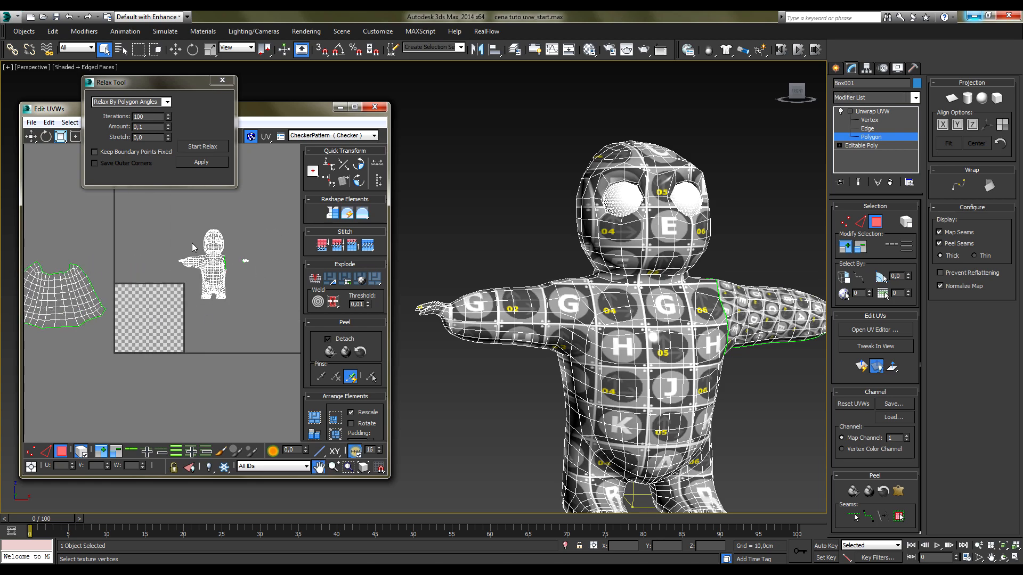
scroll(192, 241, "up", 2)
scroll(131, 320, "up", 5)
left_click(83, 455)
middle_click_drag(195, 314, 77, 400)
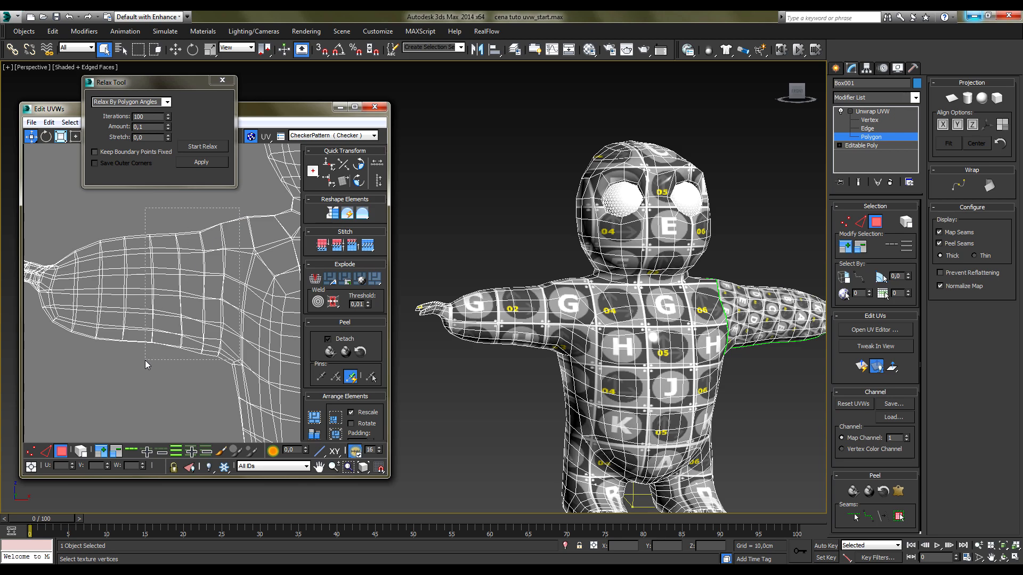
left_click_drag(145, 360, 235, 209)
left_click_drag(122, 223, 59, 346, "ctrl")
middle_click_drag(453, 368, 570, 362, "alt")
left_click(493, 321, "ctrl")
left_click(493, 315, "ctrl")
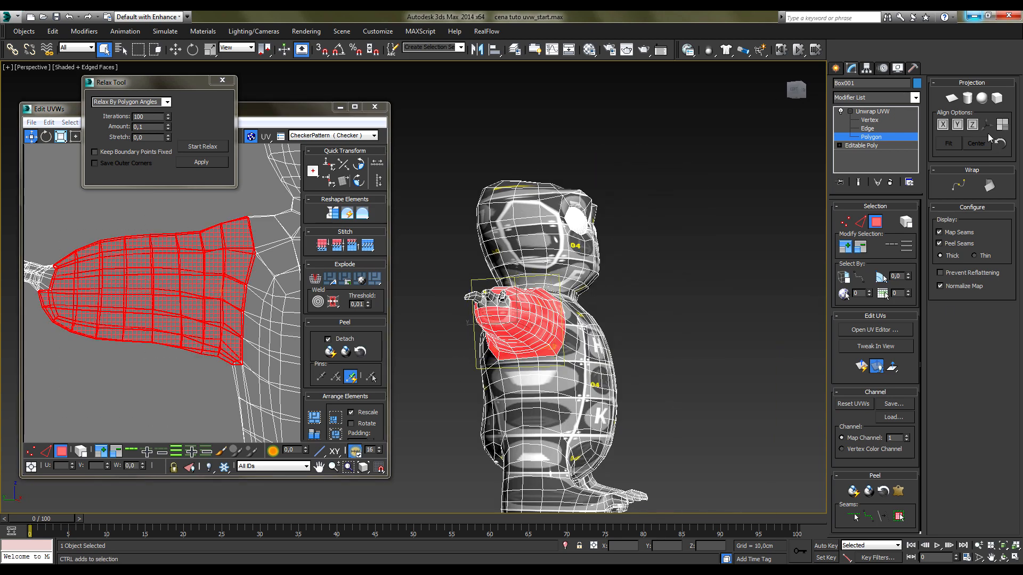
Apply a cylindrical projection to the opposite arm's selected polygons, aligned along the arm's length
left_click(967, 98)
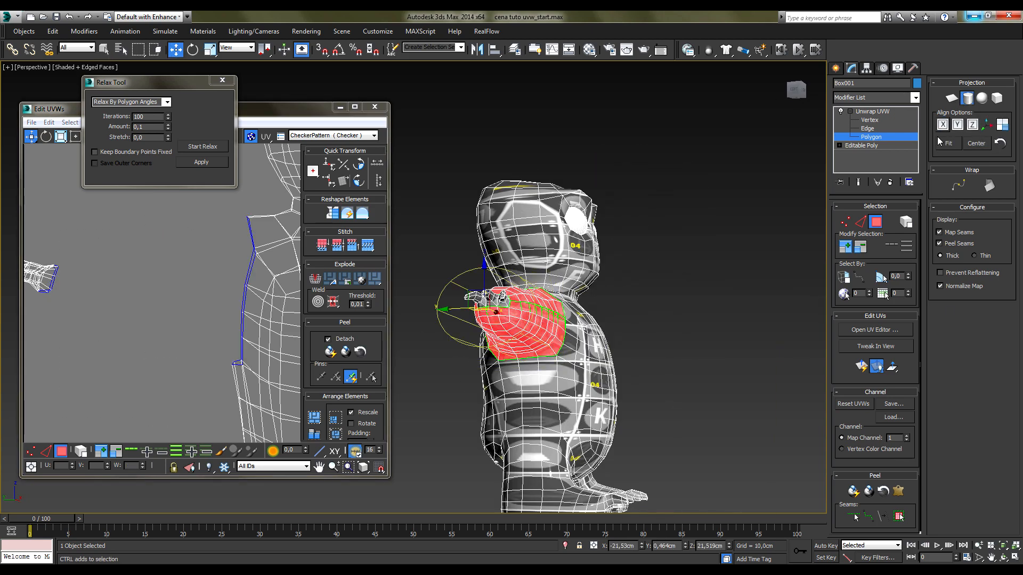
middle_click_drag(719, 379, 575, 390, "alt")
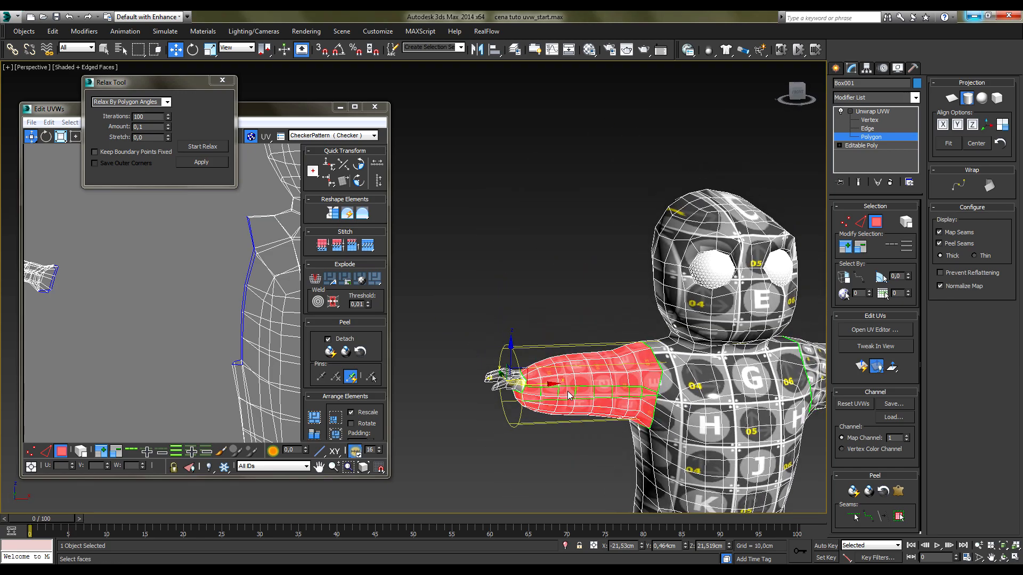
Rotate the cylindrical gizmo about 70 degrees around the arm so the seam runs along its underside, and finish the projection
scroll(586, 393, "up", 4)
left_click(192, 52)
middle_click_drag(469, 442, 495, 362, "alt")
left_click_drag(475, 373, 462, 442)
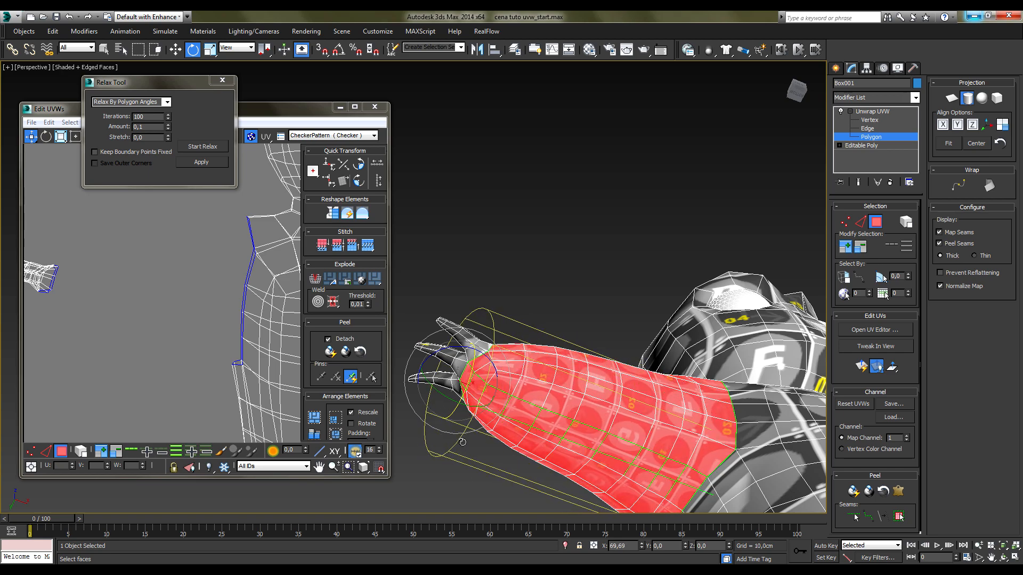
left_click(968, 99)
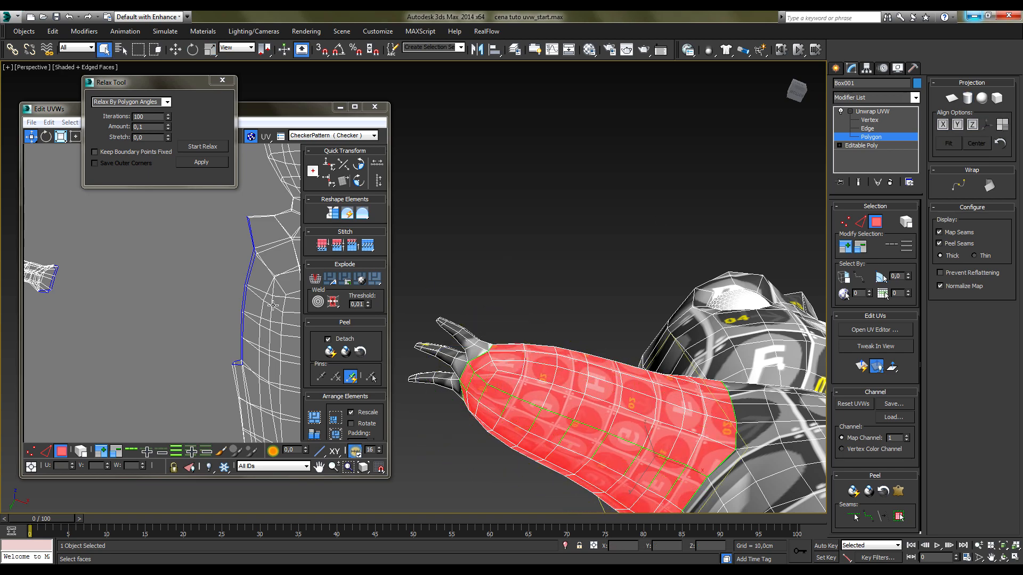
Move the newly projected arm shell out of the texture tile to the empty area below it
scroll(190, 302, "down", 7)
middle_click_drag(123, 404, 215, 270)
left_click_drag(202, 326, 117, 438)
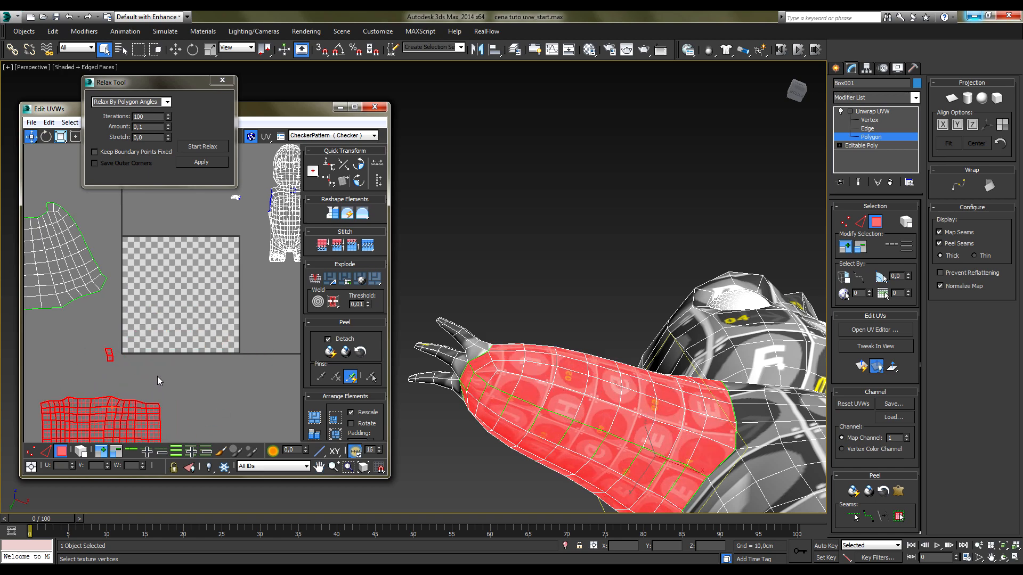
Select the small stray piece that was projected with the arm and move it back onto the body's shell at the neck
middle_click_drag(171, 360, 264, 290)
left_click_drag(225, 296, 190, 270)
middle_click_drag(538, 368, 734, 498, "alt")
middle_click_drag(734, 498, 641, 443)
scroll(628, 369, "down", 3)
middle_click_drag(628, 369, 670, 450, "alt")
middle_click_drag(201, 298, 115, 372)
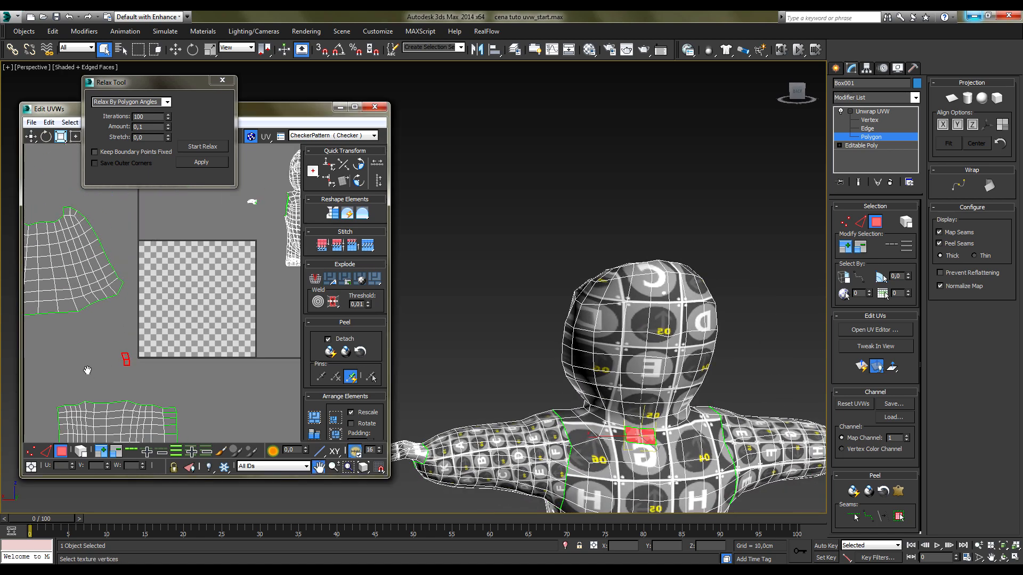
scroll(115, 371, "down", 2)
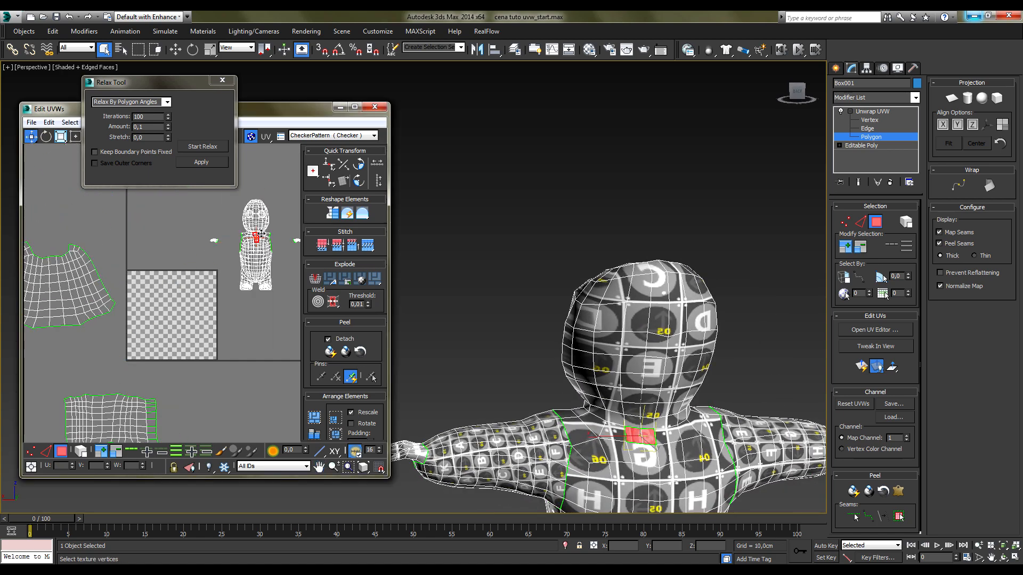
Select the whole arm shell in the UV editor and move the Relax Tool window clear of the editor
middle_click_drag(124, 429, 144, 347)
left_click_drag(66, 305, 233, 398)
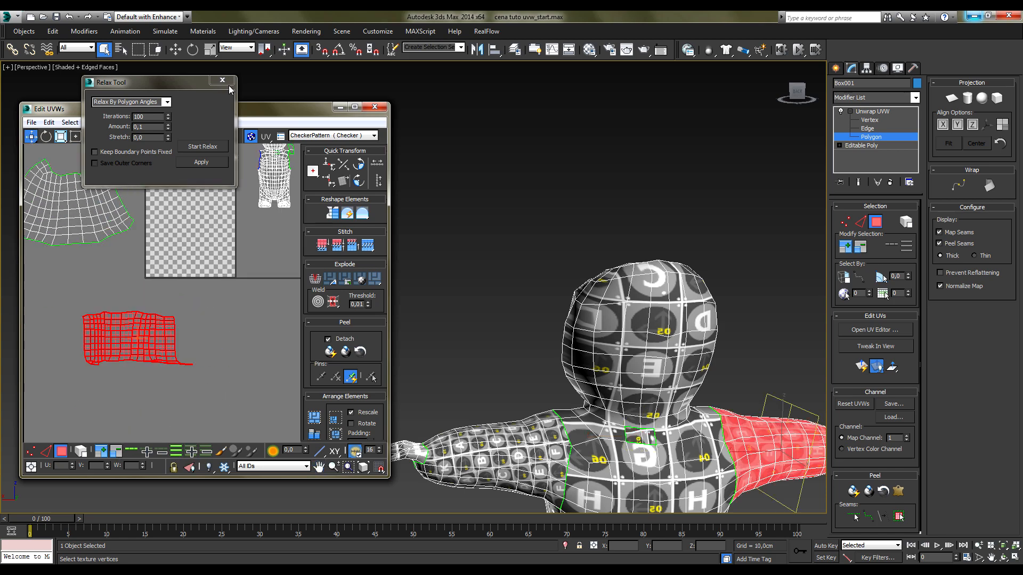
left_click_drag(151, 81, 484, 100)
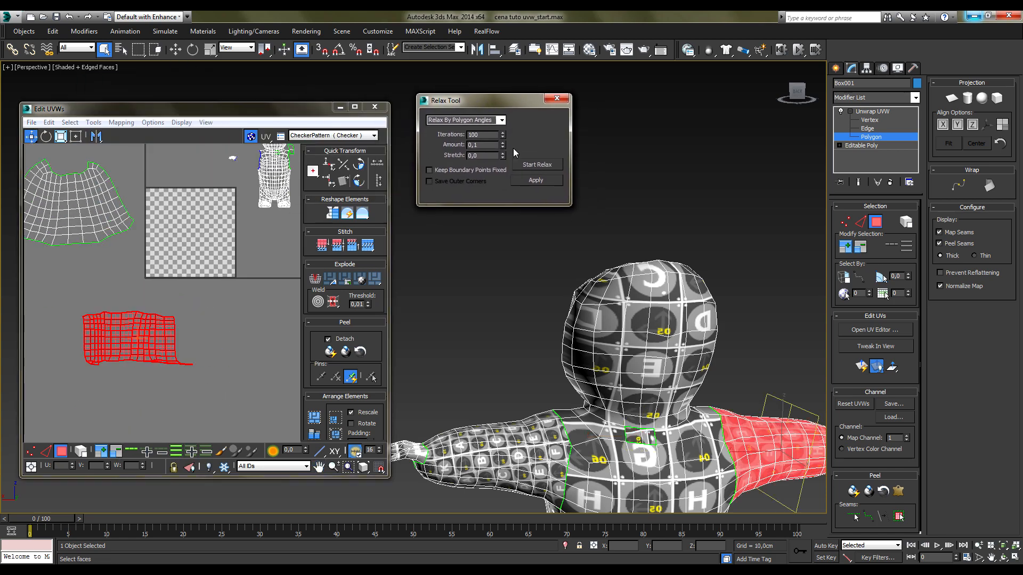
Try relaxing the arm shell by polygon angles and inspect the strip along its seam edge
left_click(538, 165)
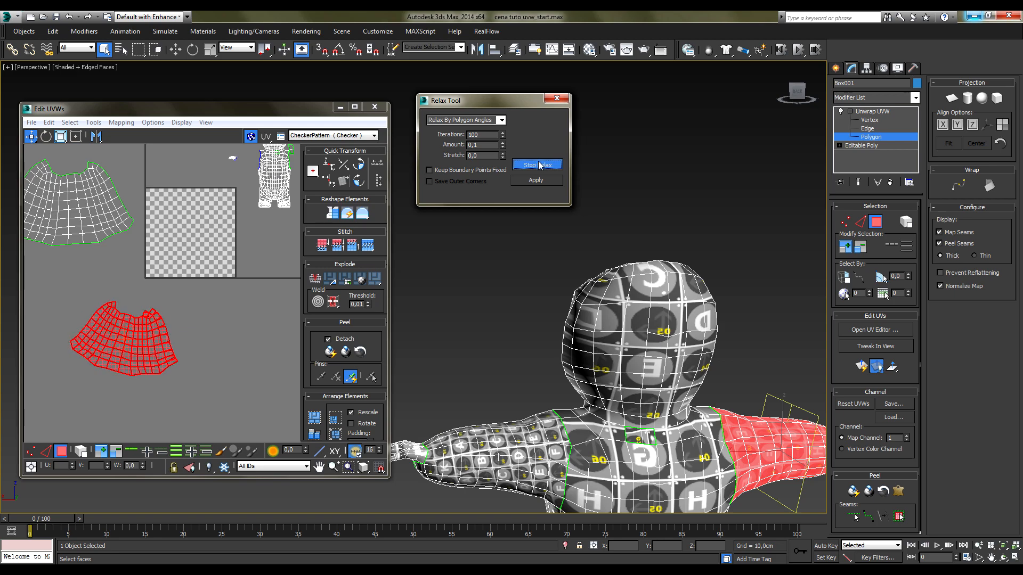
left_click(539, 162)
left_click(249, 293)
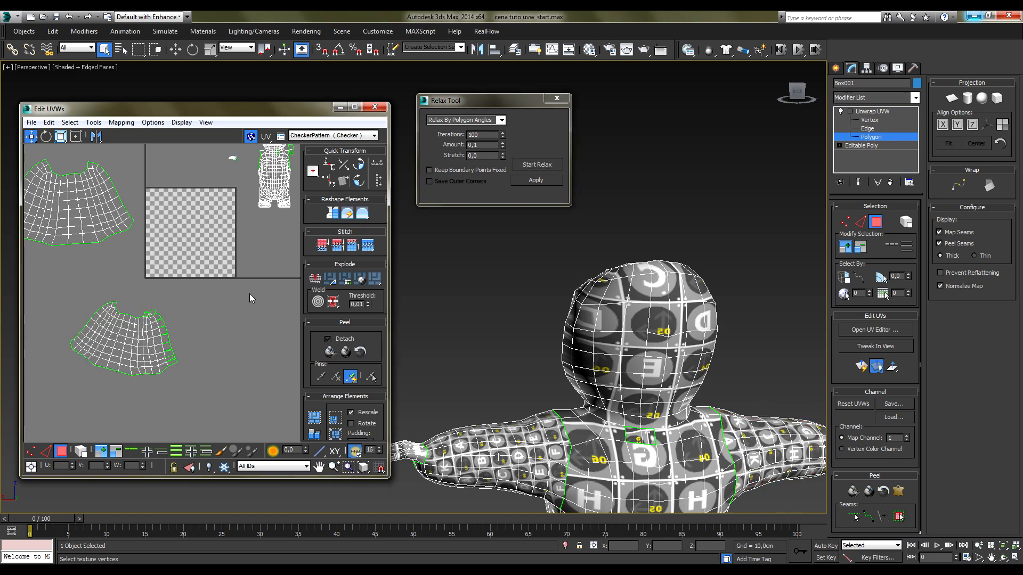
left_click(127, 348)
scroll(151, 343, "up", 3)
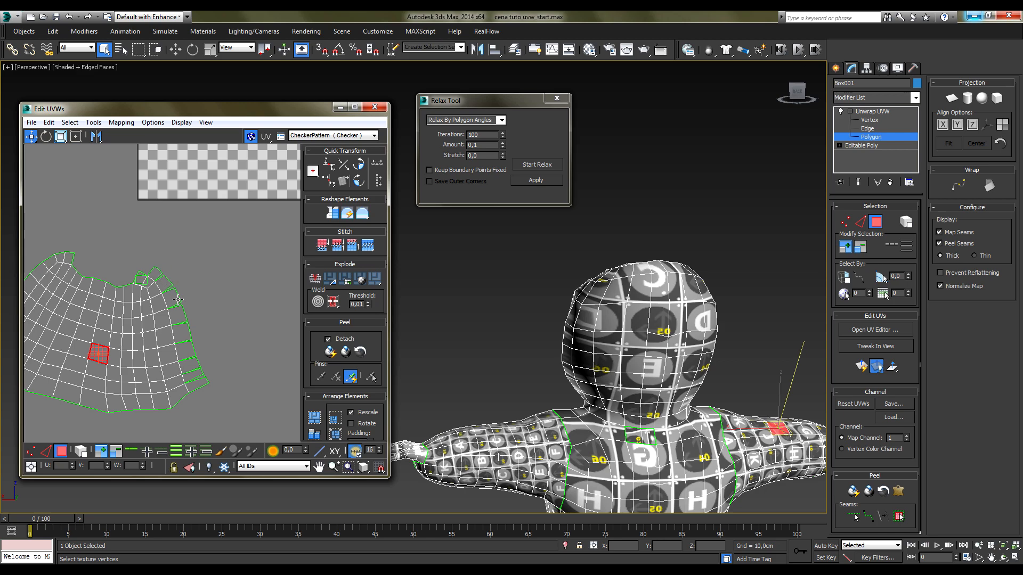
left_click(221, 349)
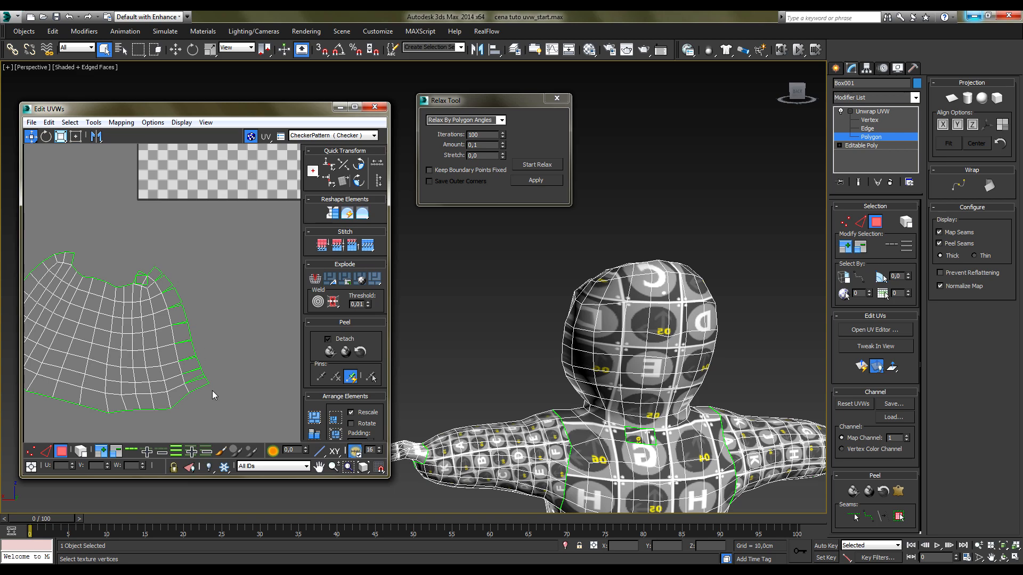
Undo the relax and return to the arm shell's projected layout with its polygons selected
key("ctrl+z")
key("ctrl+z")
key("ctrl+z")
key("ctrl+z")
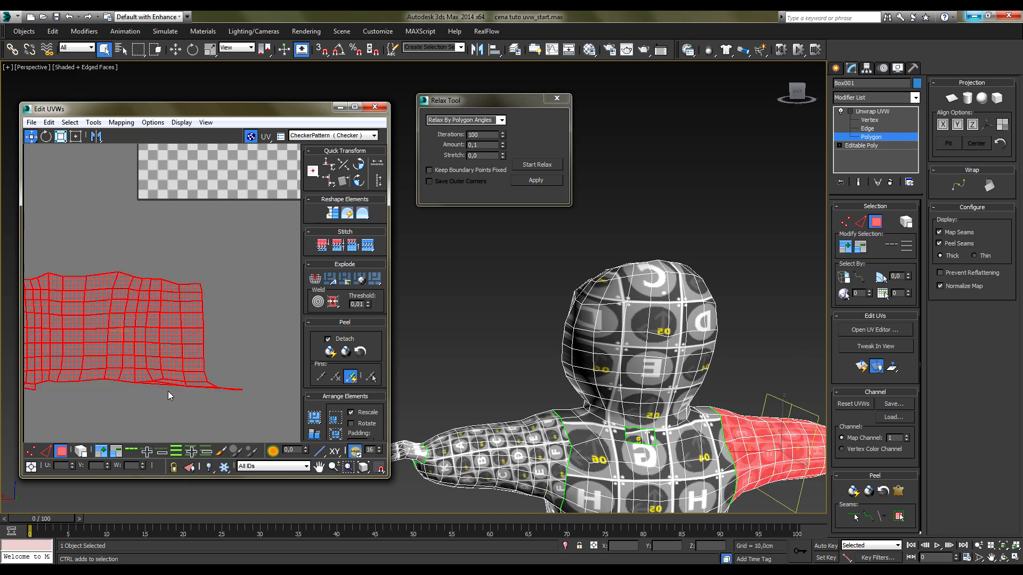
Select the vertices down the arm shell's seam edge and weld the detached strip of polygons together
middle_click_drag(100, 375, 150, 358)
left_click(112, 400)
left_click(30, 452)
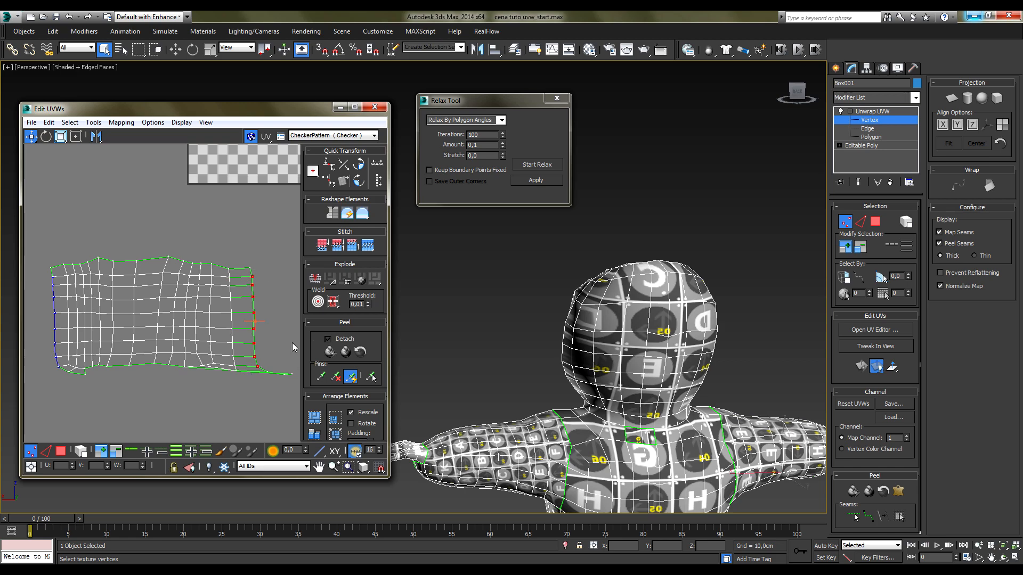
middle_click_drag(285, 347, 243, 343)
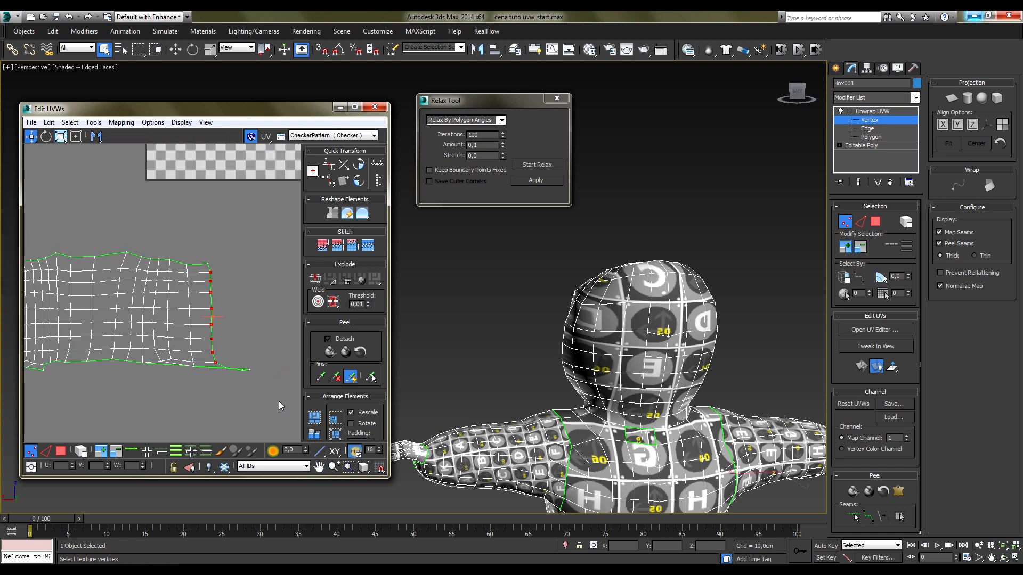
left_click_drag(218, 394, 219, 394)
left_click(203, 400)
middle_click_drag(137, 393, 178, 401)
Select the welded arm shell as an element, relax it by polygon angles until it lies flat, and clear the selection
left_click(61, 452)
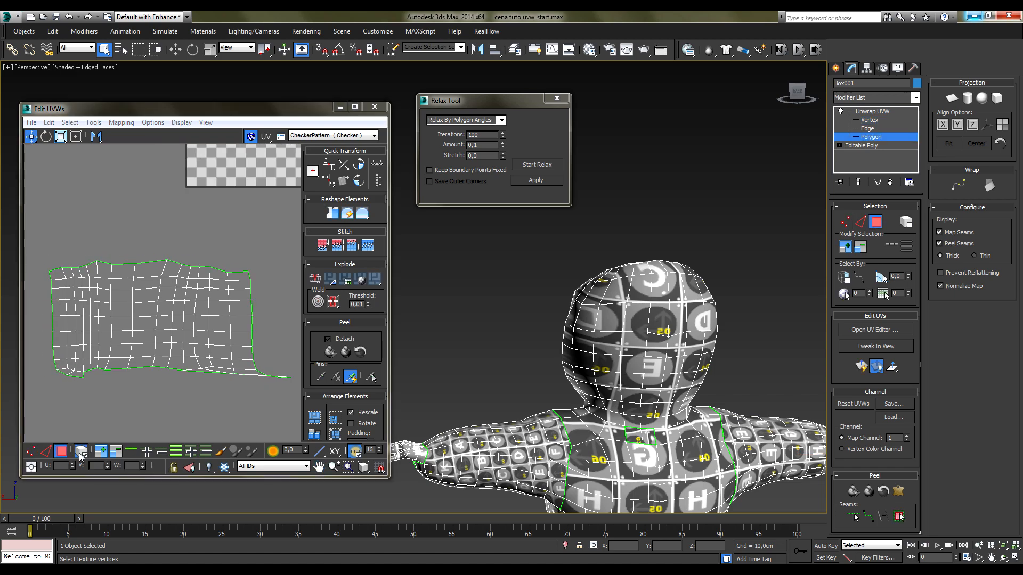
double_click(183, 301)
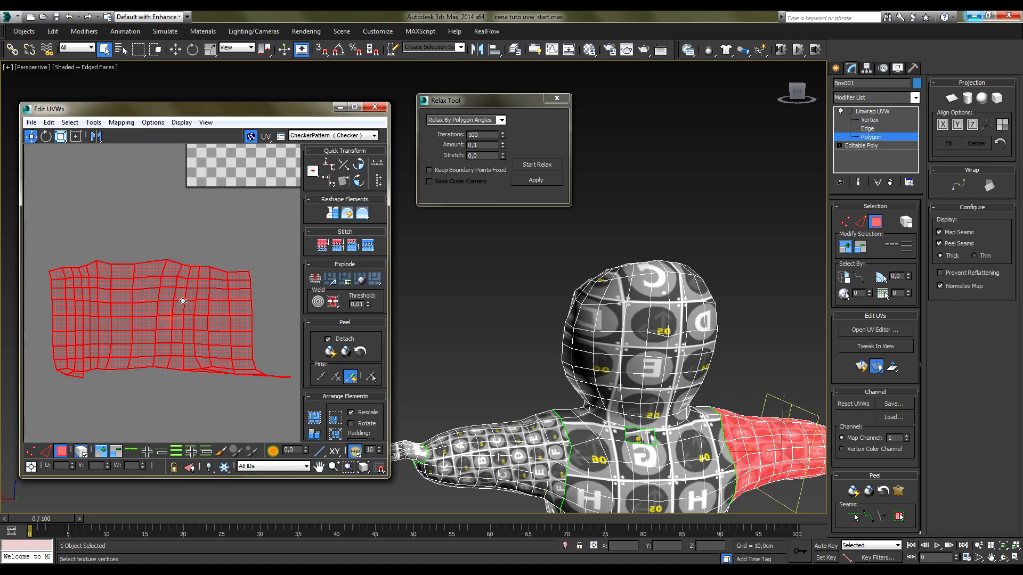
left_click(537, 165)
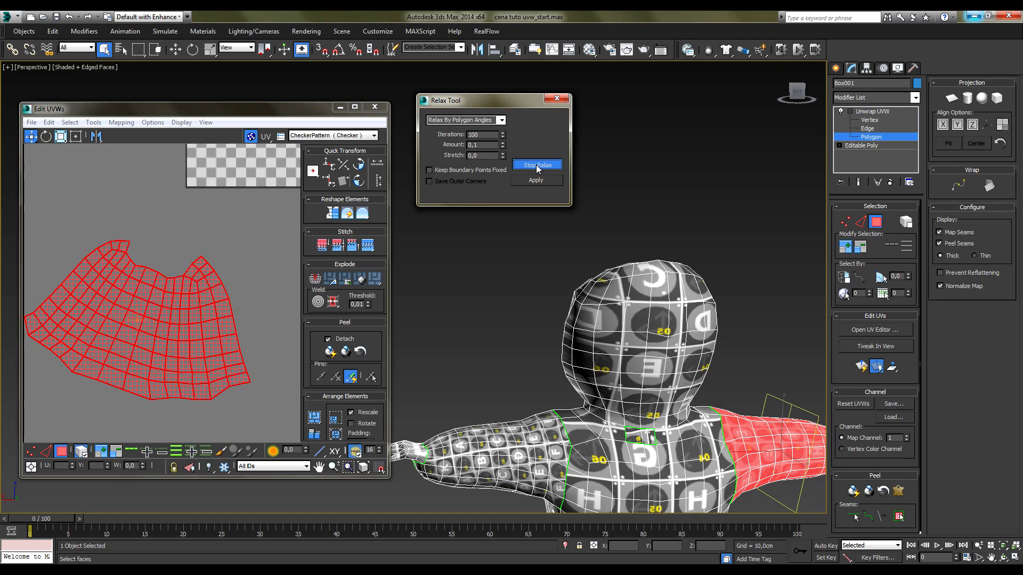
left_click(537, 165)
left_click(223, 242)
Select a belly polygon on the model and grow the selection across the front of the torso
middle_click_drag(743, 419, 788, 449, "alt")
middle_click_drag(613, 509, 633, 369)
left_click(619, 382)
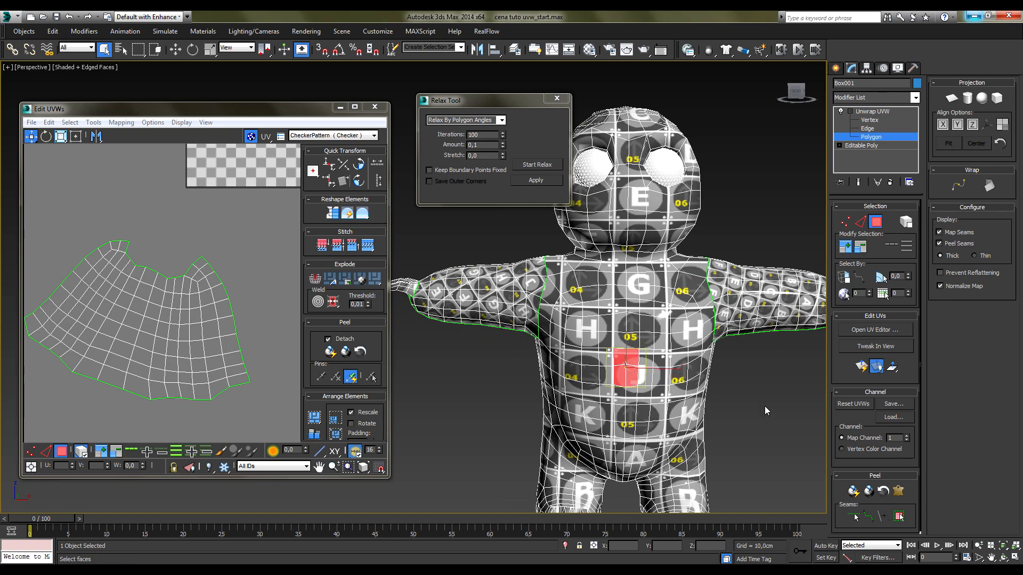
left_click(846, 247)
left_click(845, 247)
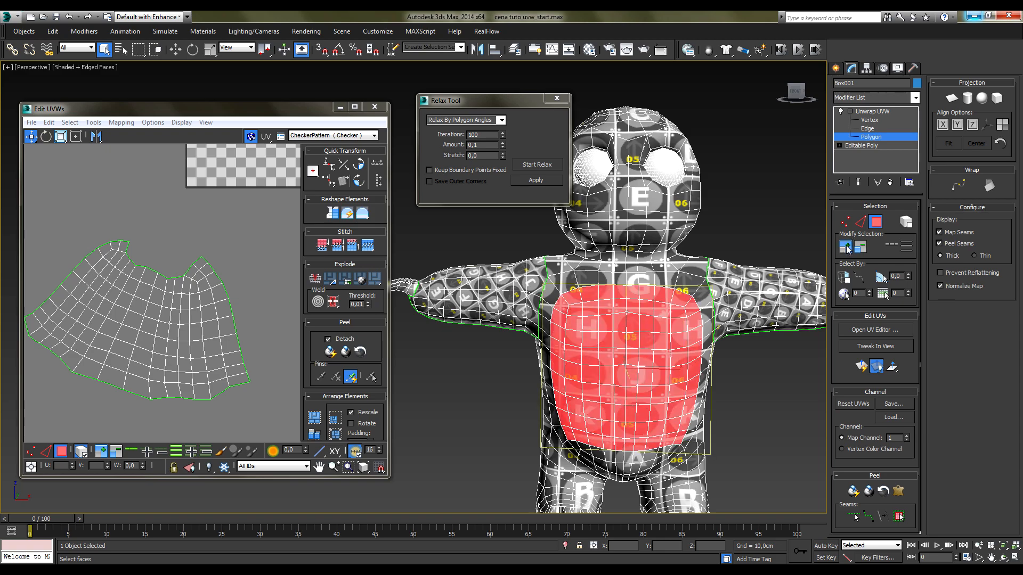
left_click(845, 247)
middle_click_drag(773, 383, 799, 398, "alt")
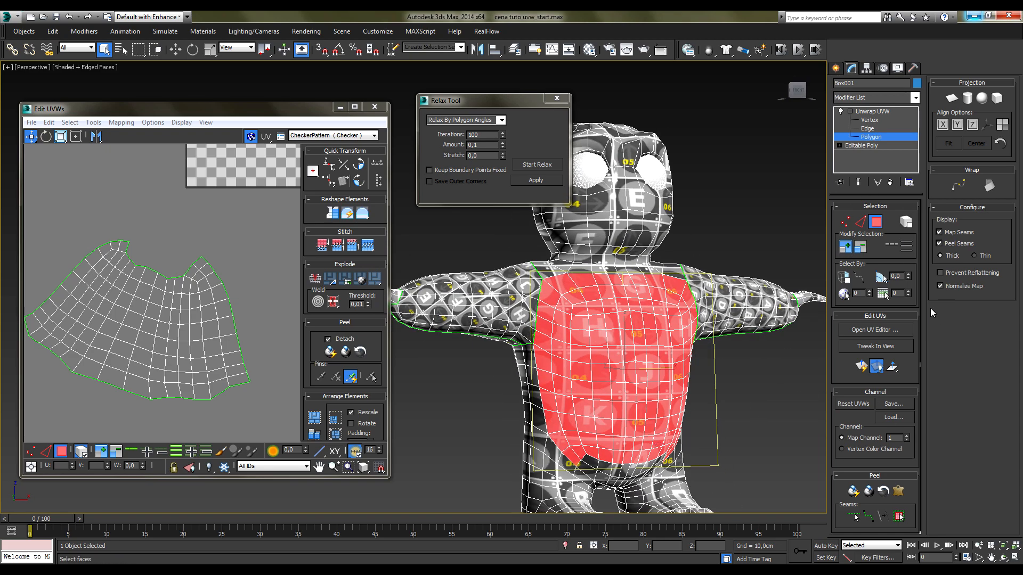
Complete the torso front selection by adding the missed polygons down to the crotch and along the sides
middle_click_drag(645, 493, 598, 462, "alt")
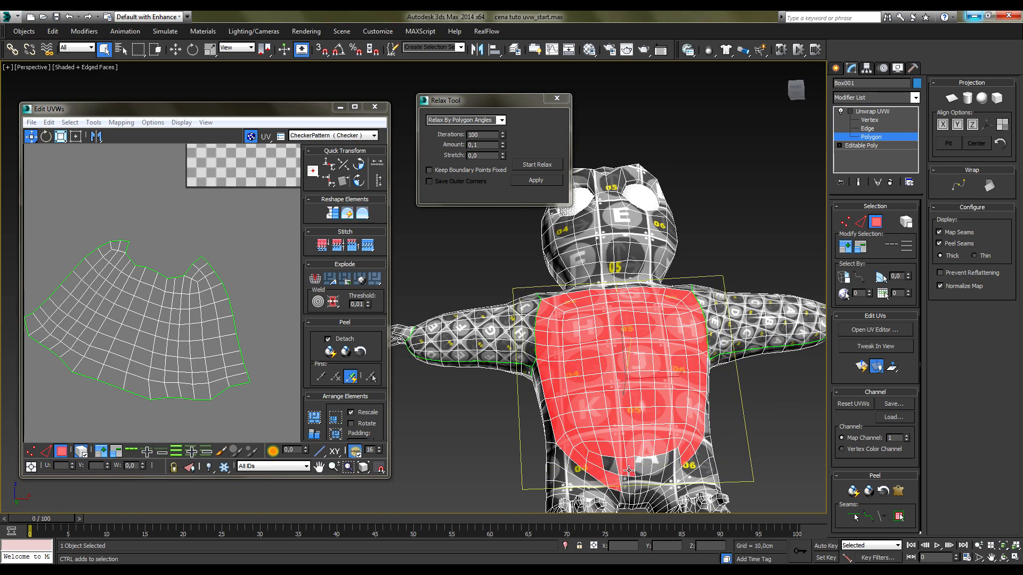
key("ctrl+z")
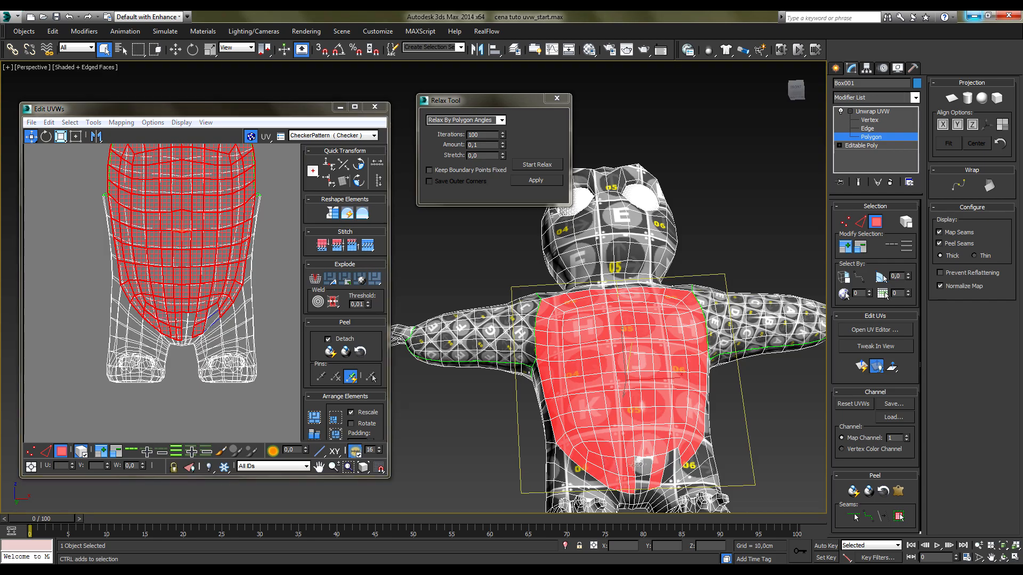
middle_click_drag(643, 482, 415, 418, "alt")
scroll(650, 394, "up", 2)
middle_click_drag(144, 311, 263, 330)
scroll(213, 306, "down", 5)
middle_click_drag(200, 316, 231, 315)
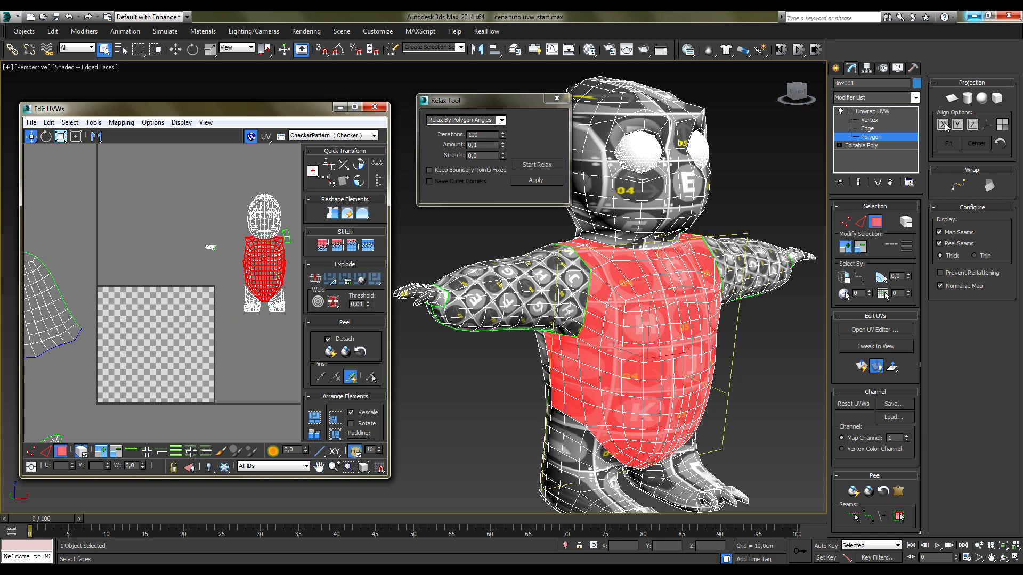
Apply a planar projection to the selected torso polygons, aligned to the front of the body
left_click(951, 98)
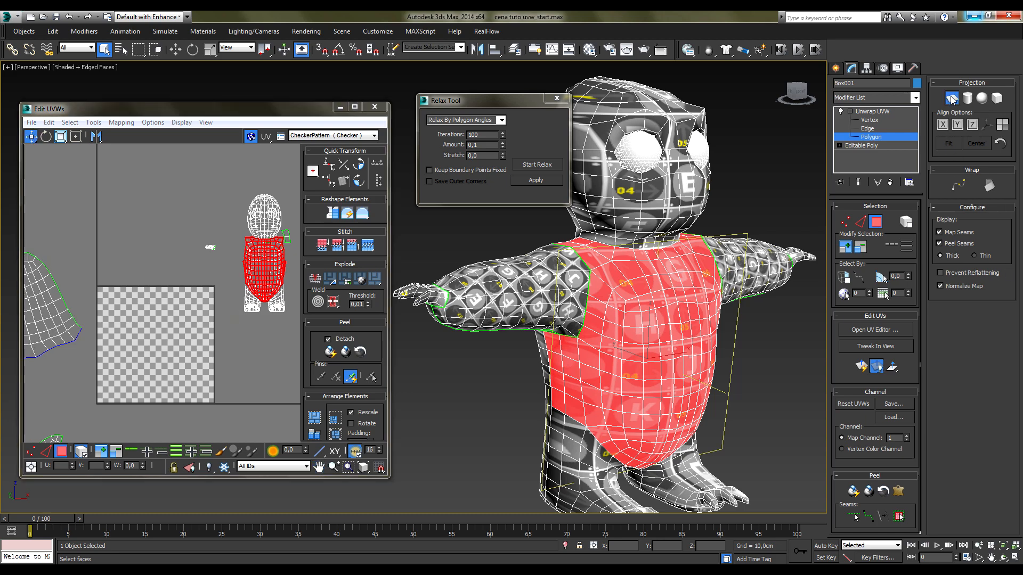
left_click(972, 125)
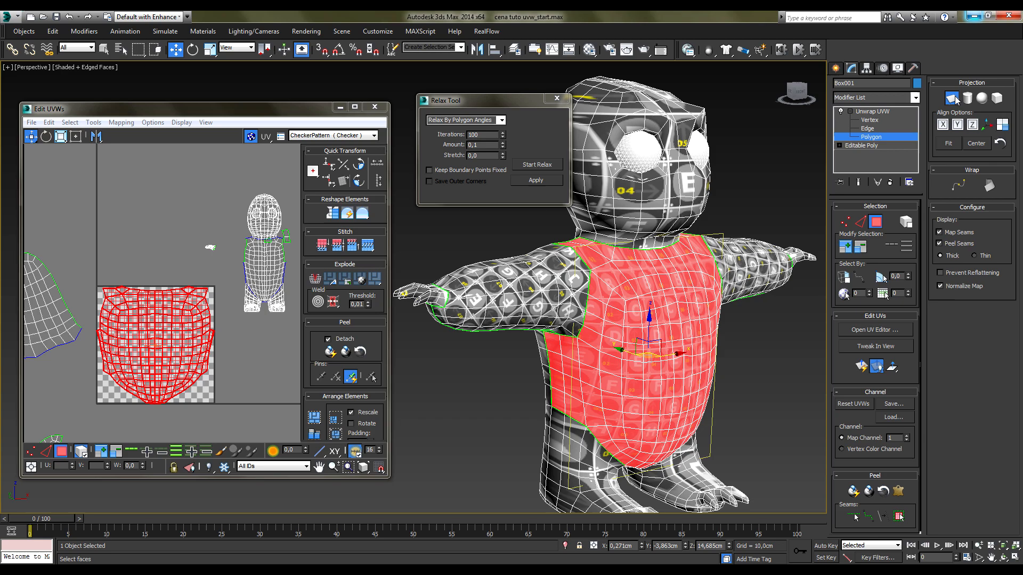
left_click(951, 98)
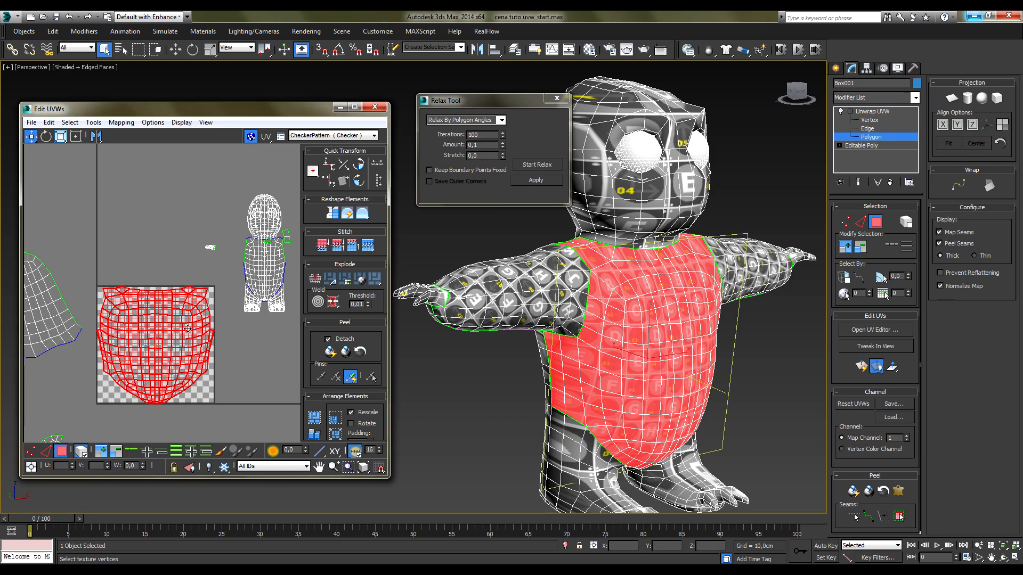
Relax the torso front shell, move it outside the texture tile, and clear the selection
left_click(537, 165)
left_click(162, 386)
left_click(218, 303)
left_click_drag(219, 303, 269, 421)
middle_click_drag(269, 421, 140, 250)
left_click_drag(140, 250, 197, 298)
left_click(149, 389)
Examine the pinched lower tip of the torso shell and compare it with the crotch polygons on the model
scroll(154, 387, "up", 5)
scroll(234, 330, "up", 2)
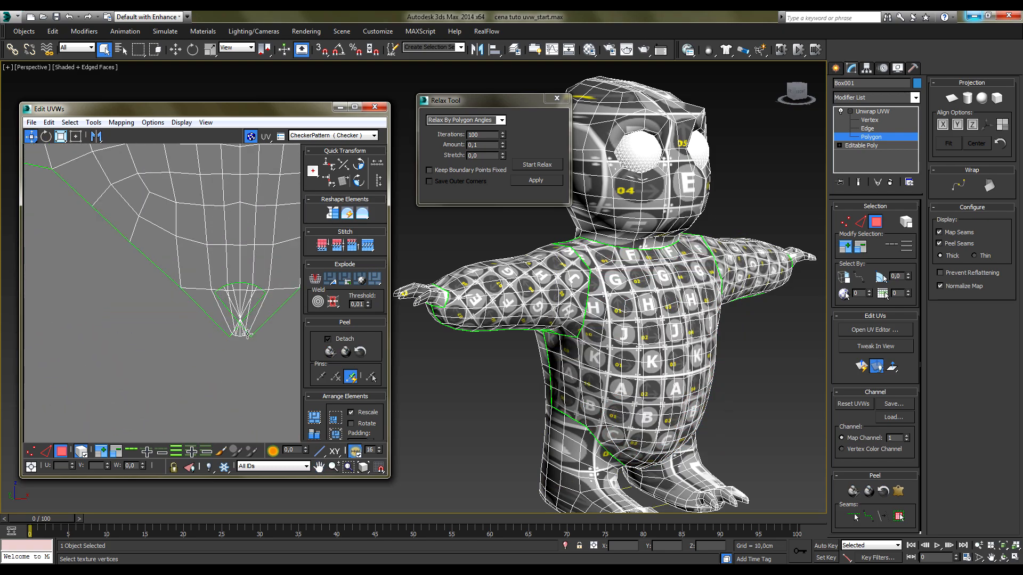
left_click(240, 331)
middle_click_drag(694, 485, 672, 405)
middle_click_drag(673, 454, 662, 355, "alt")
scroll(658, 341, "up", 6)
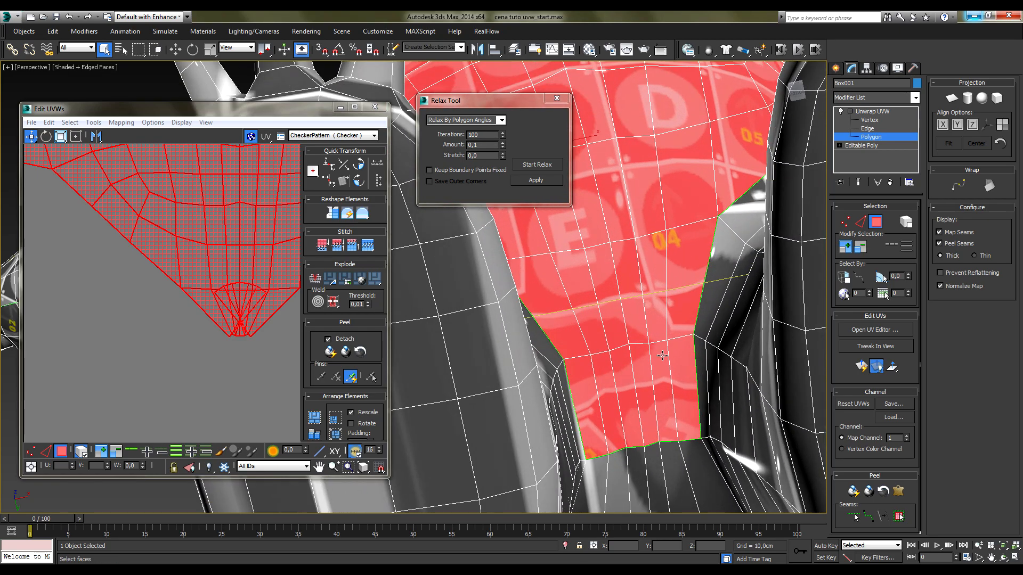
scroll(644, 289, "down", 5)
left_click(685, 478)
middle_click_drag(685, 477, 593, 370, "alt")
left_click(196, 335)
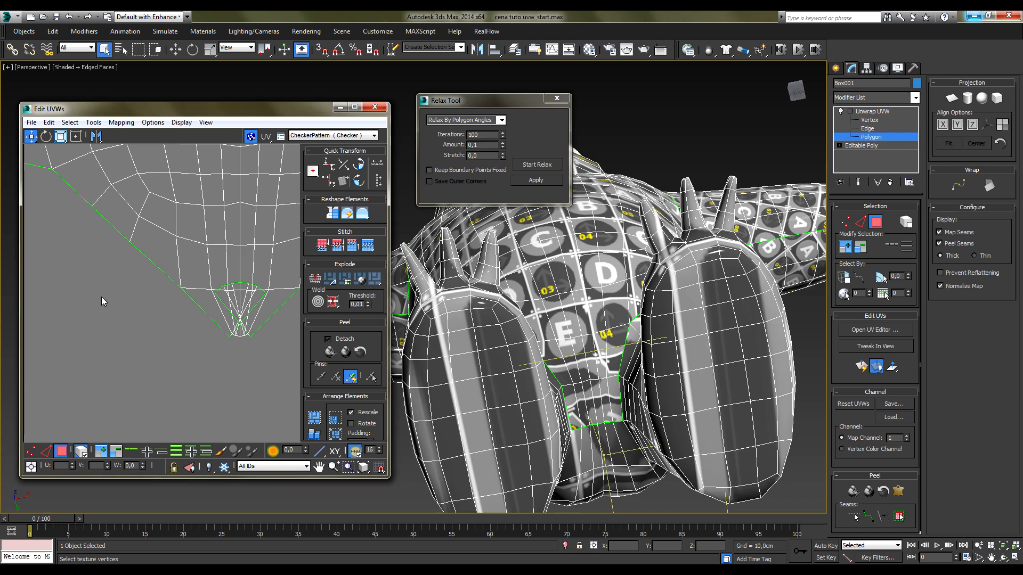
Unfold the torso shell's lower tip by moving its overlapping end-row vertices out below the crotch polygons
left_click(32, 452)
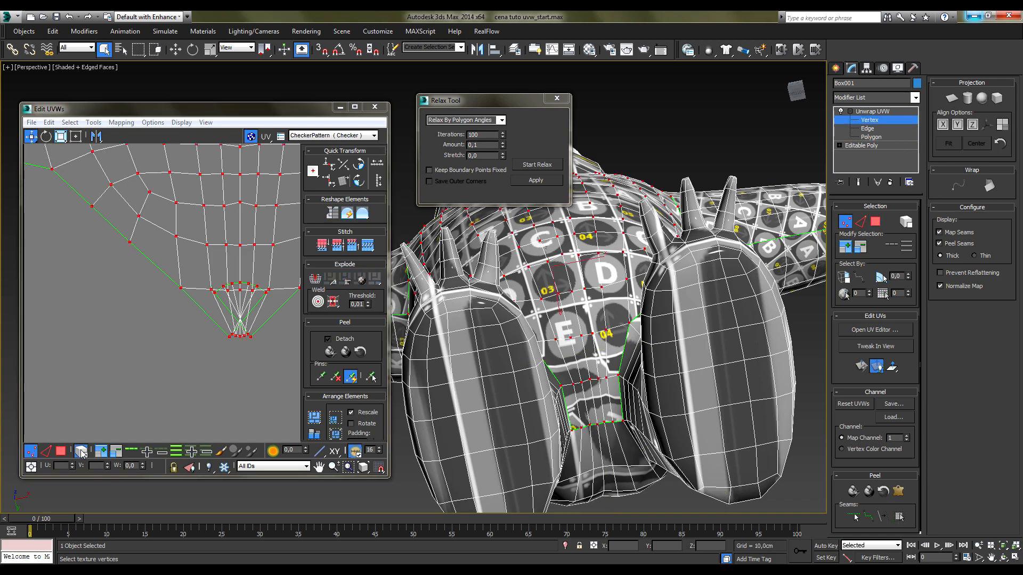
scroll(256, 310, "up", 1)
left_click(200, 288)
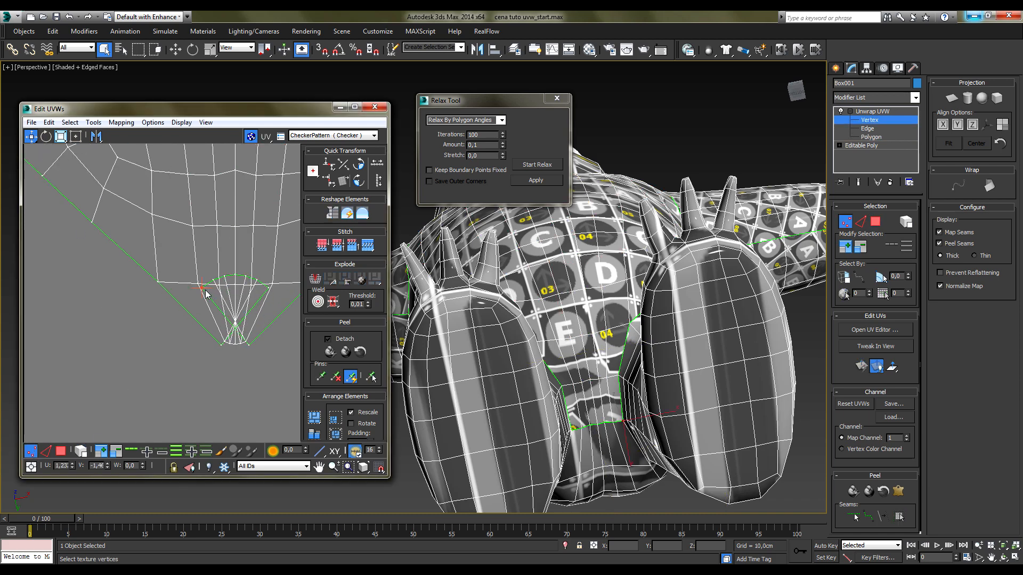
left_click_drag(200, 288, 233, 360)
left_click_drag(224, 281, 198, 359)
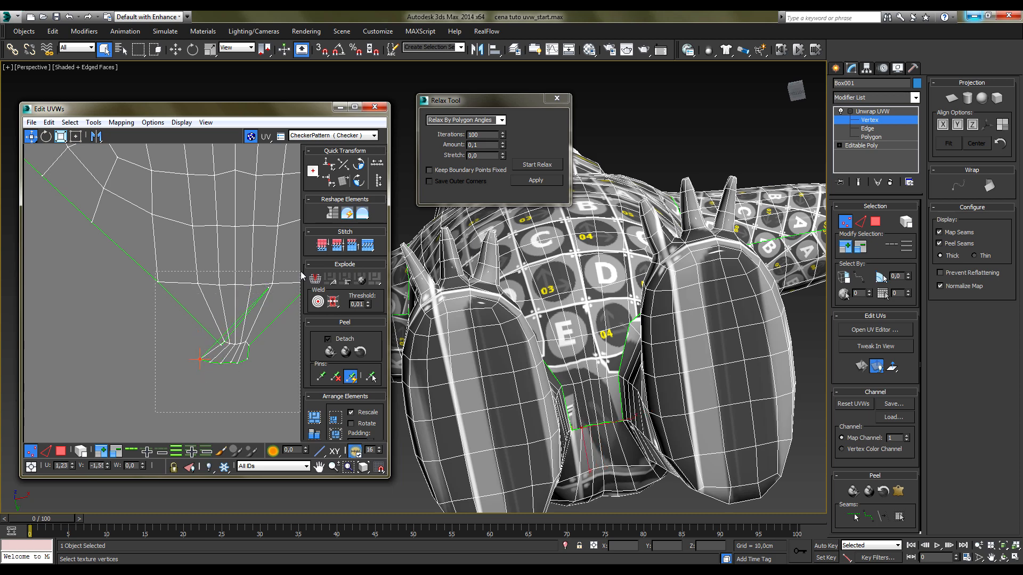
Reposition the stray end-row vertex of the torso front shell and relax the lower tip vertices by polygon angles
left_click_drag(301, 270, 301, 271)
scroll(132, 385, "down", 2)
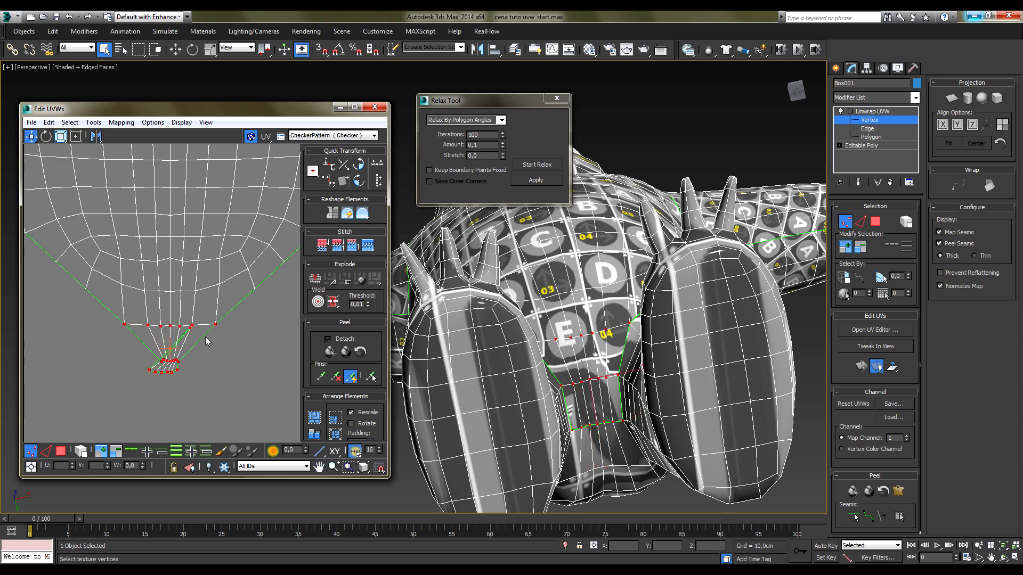
left_click_drag(188, 328, 146, 366)
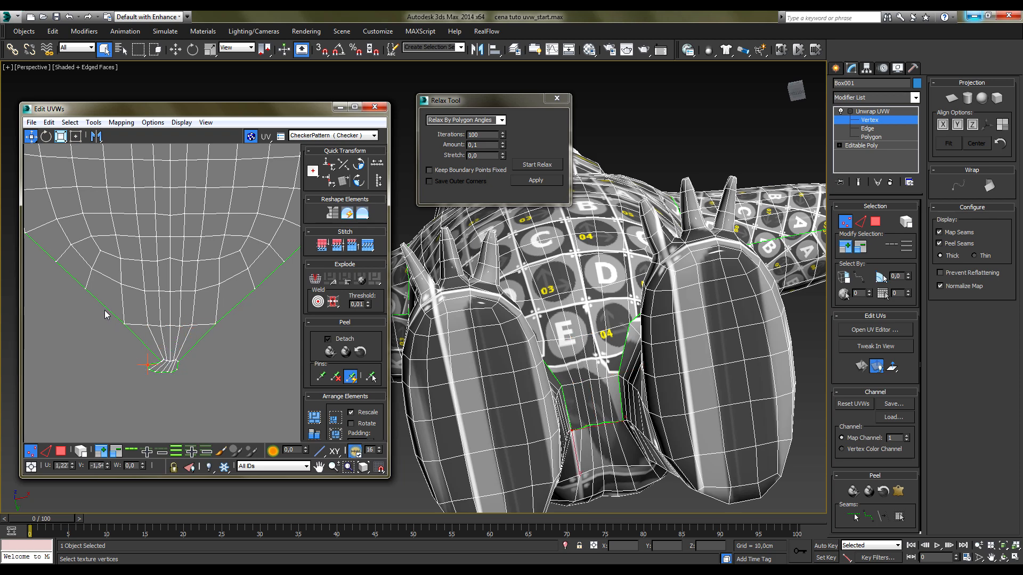
left_click_drag(244, 398, 245, 400)
left_click(535, 164)
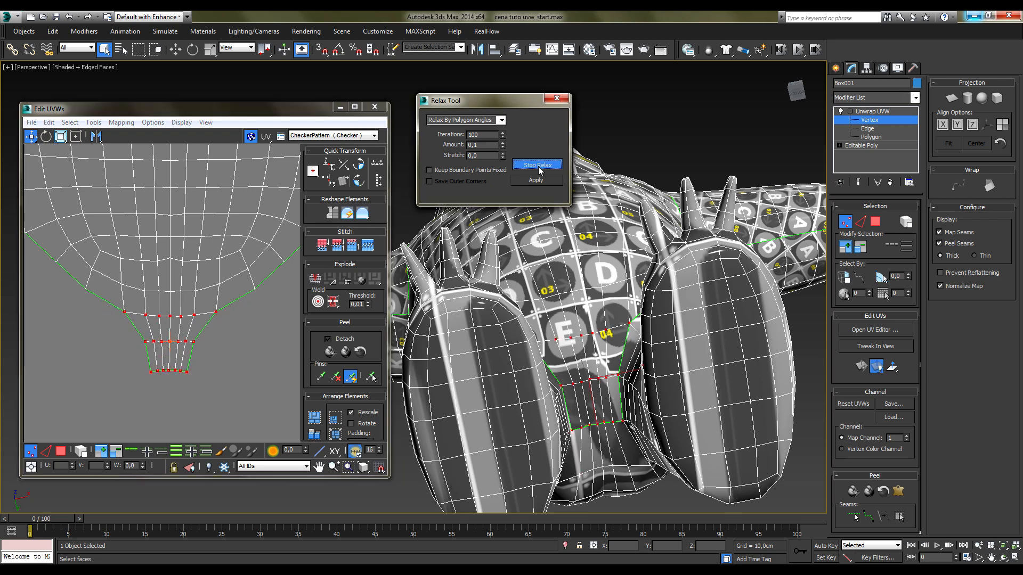
left_click(537, 165)
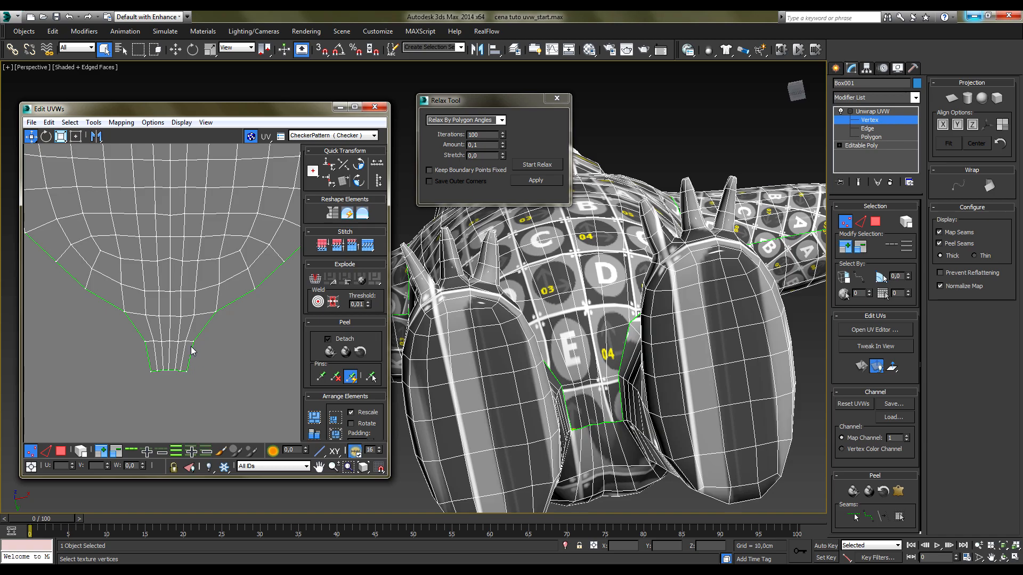
Select all polygons of the torso's back, from the neck and shoulders down to the crotch
scroll(192, 351, "down", 4)
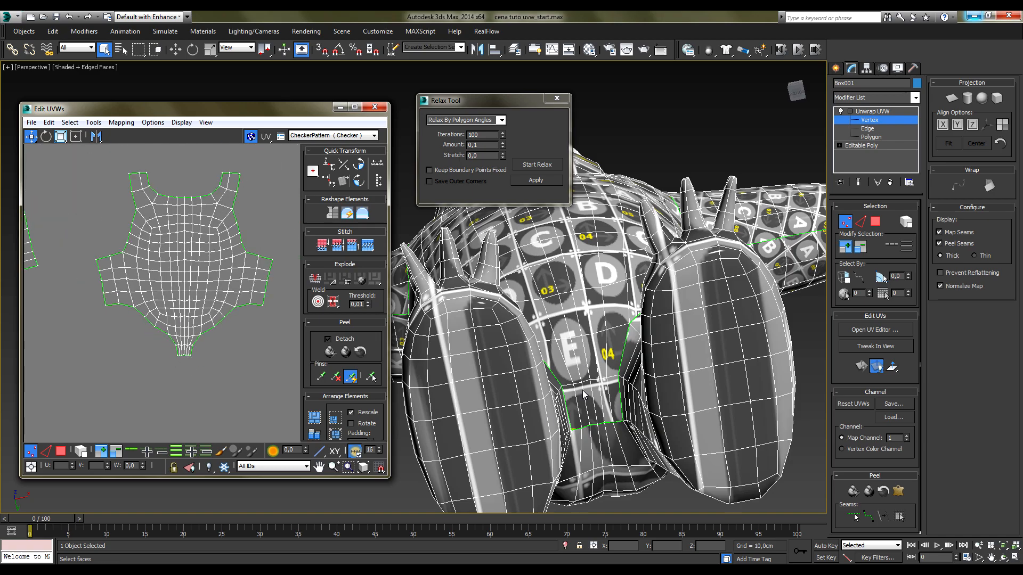
middle_click_drag(609, 406, 580, 346, "alt")
scroll(600, 397, "down", 6)
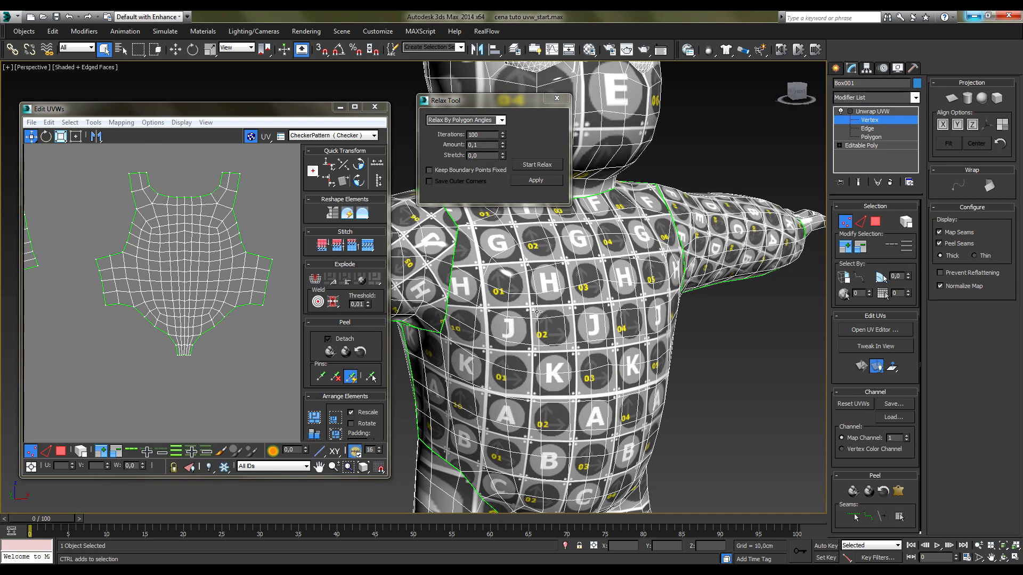
middle_click_drag(600, 397, 538, 425, "alt")
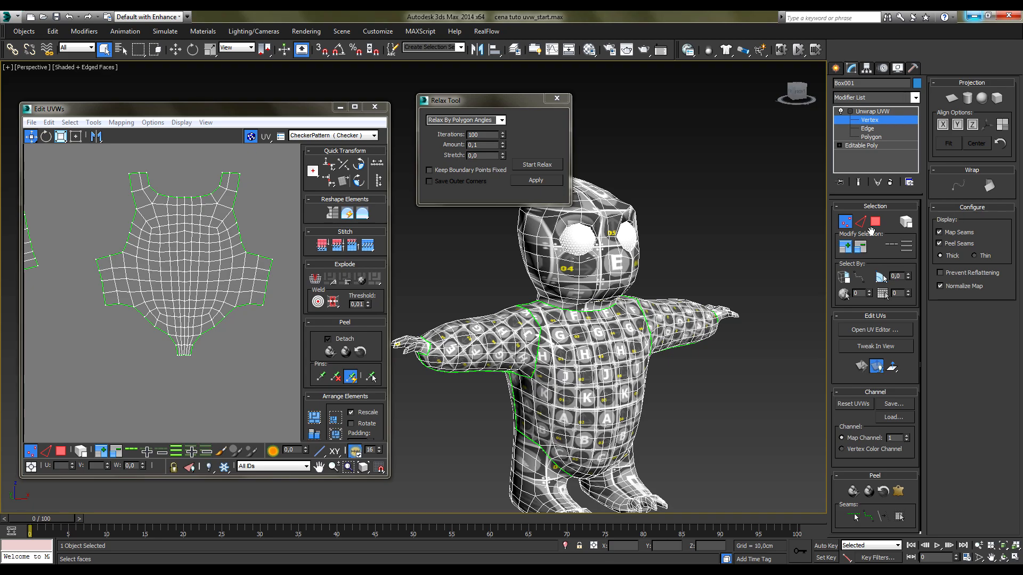
left_click(874, 222)
middle_click_drag(613, 405, 686, 406, "alt")
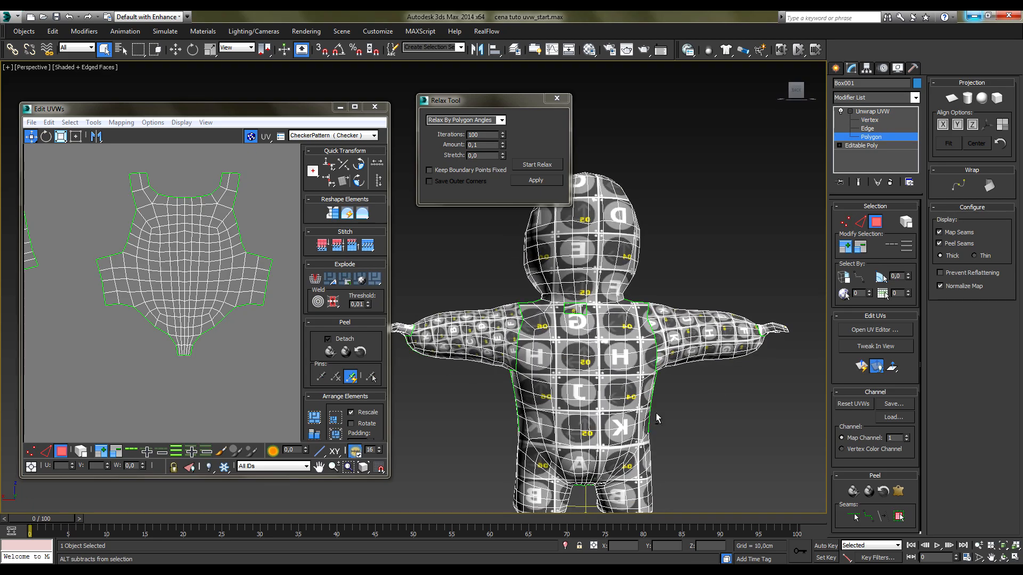
key("ctrl+Page_Up")
key("ctrl+Page_Up")
key("ctrl+Page_Up")
key("ctrl+Page_Up")
key("ctrl+Page_Up")
key("ctrl+Page_Up")
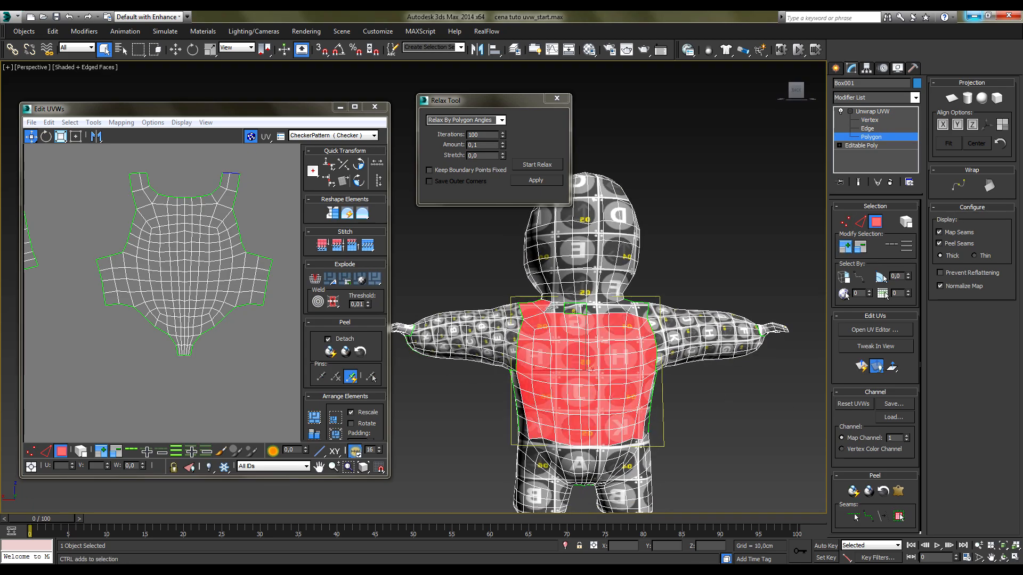
middle_click_drag(613, 308, 579, 467, "alt")
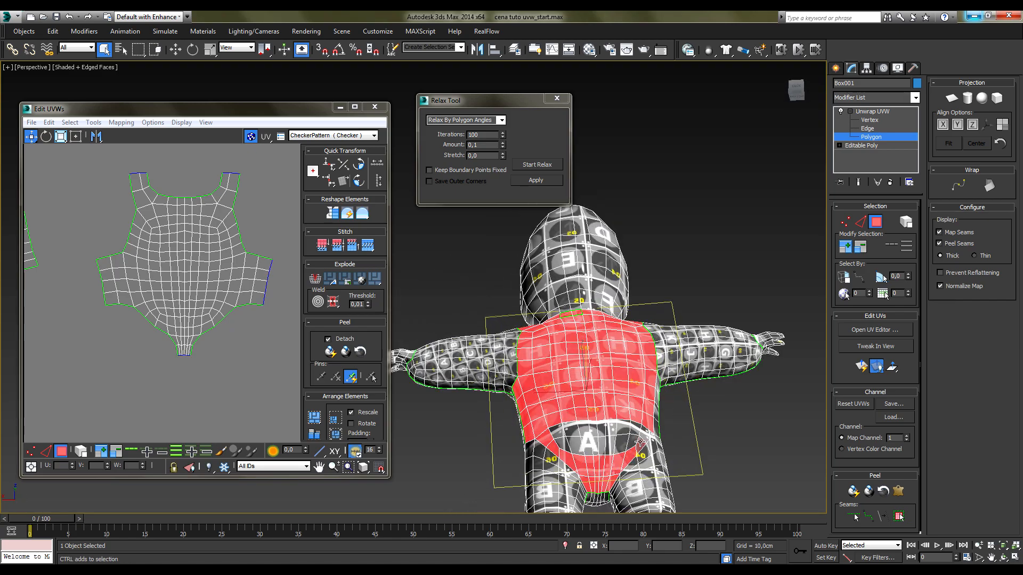
middle_click_drag(563, 441, 1006, 418, "alt")
Apply a planar projection to the selected torso back polygons
left_click(951, 98)
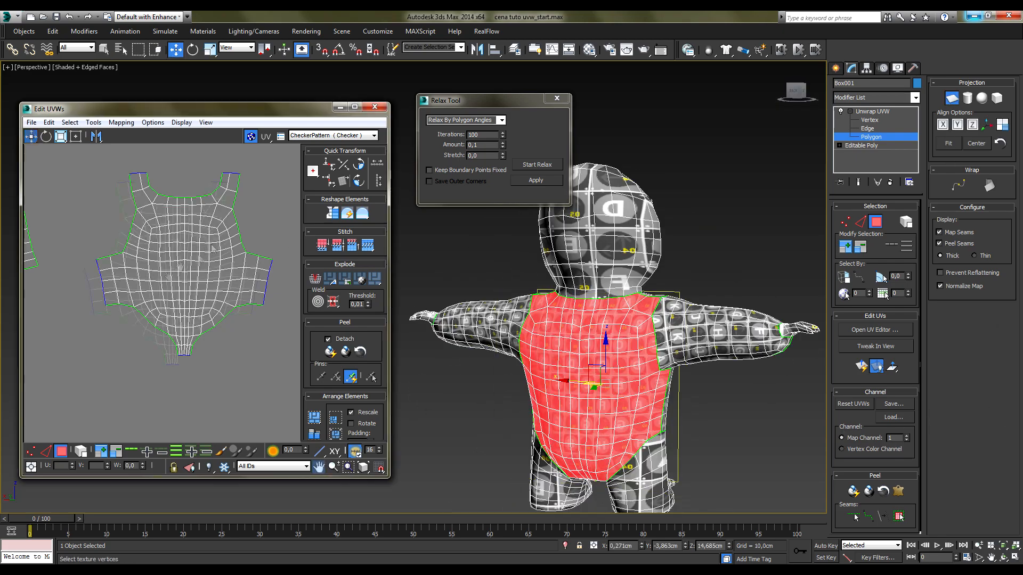
scroll(213, 341, "down", 5)
left_click(951, 98)
Move the torso back shell out beside the torso front shell, relax it by polygon angles, and clear the selection
left_click(81, 451)
left_click_drag(178, 287, 301, 387)
middle_click_drag(238, 407, 248, 367)
left_click(528, 165)
left_click(529, 165)
left_click(159, 303)
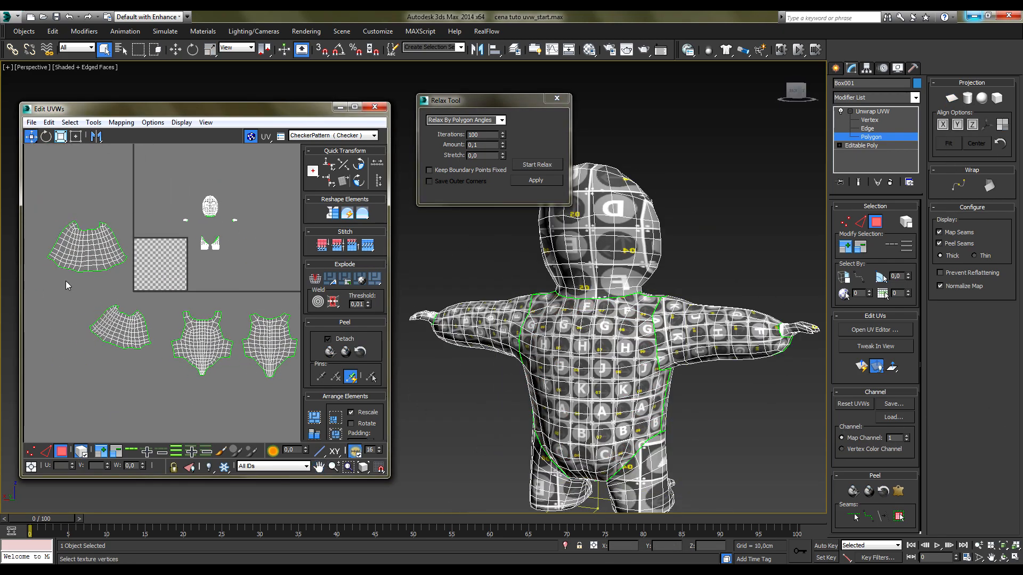
Arrange the two arm shells one above the other below the texture tile, beside the torso shells
left_click_drag(92, 249, 55, 394)
left_click_drag(120, 328, 70, 350)
middle_click_drag(104, 392, 99, 387)
left_click(218, 364)
left_click(190, 352)
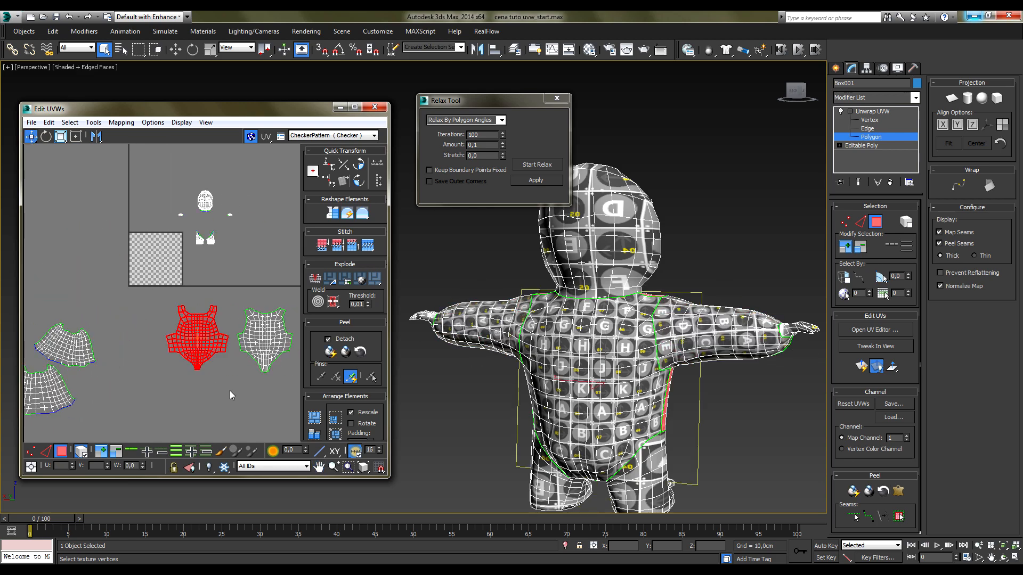
left_click(273, 330)
left_click(169, 395)
left_click_drag(62, 345, 124, 329)
left_click_drag(45, 388, 144, 392)
Rotate the right arm shell upright so it matches the orientation of the left arm shell
left_click(136, 337)
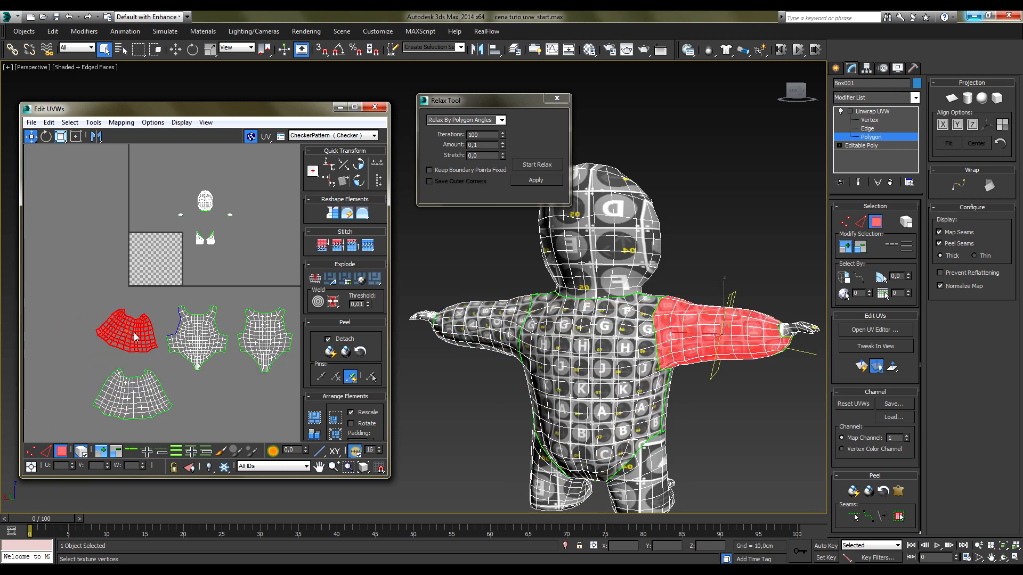
left_click(46, 136)
left_click_drag(108, 339, 128, 312)
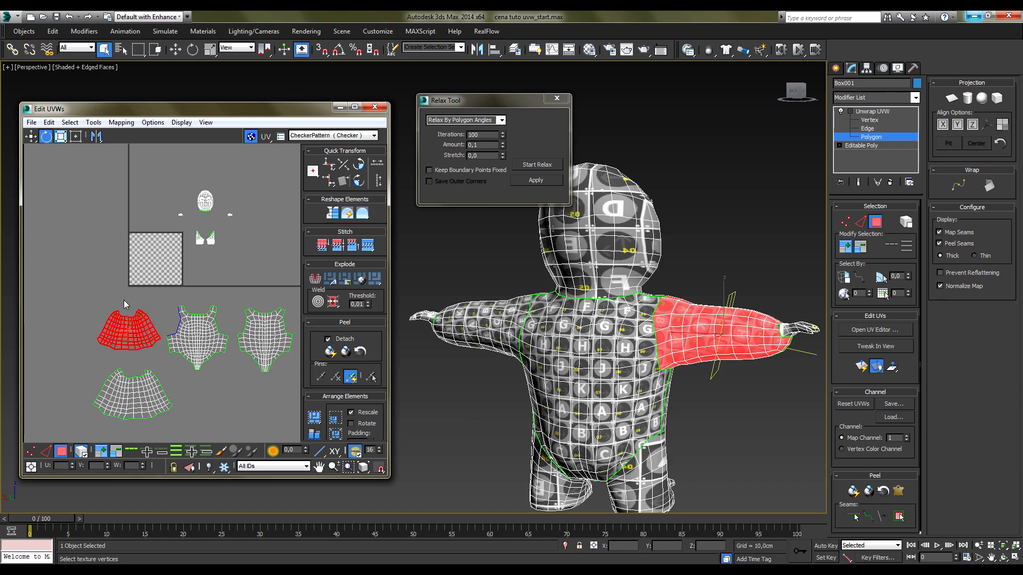
left_click(127, 300)
Move the left arm shell closer beneath the right arm shell and clear the selection
left_click(31, 136)
left_click(125, 390)
left_click(61, 136)
left_click(31, 136)
mouse_move(127, 388)
left_mouse_down()
mouse_move(126, 397)
mouse_move(121, 384)
left_mouse_up()
left_click(229, 350)
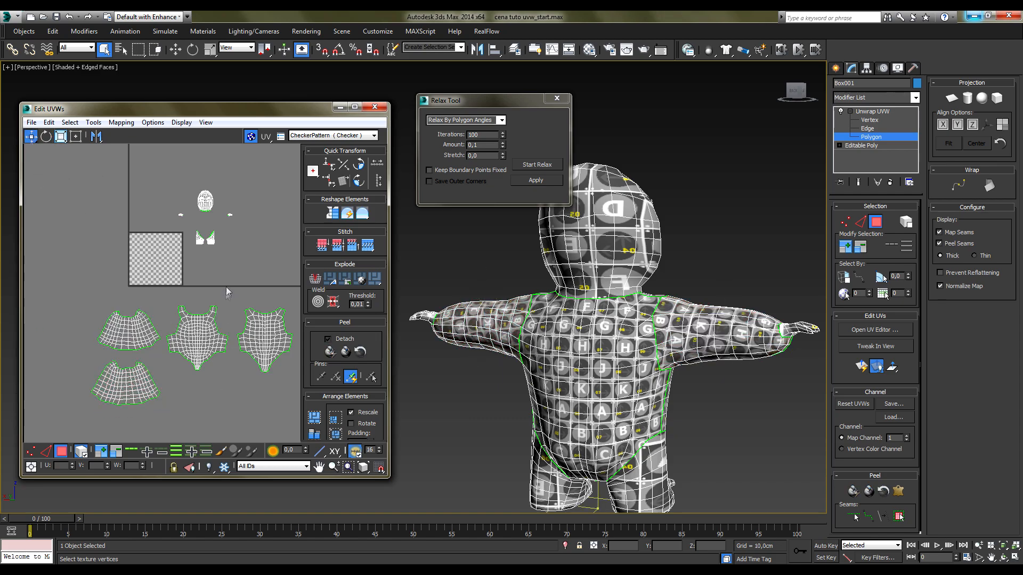
Select the character's right leg polygons above the foot, with whole-element selection turned off
middle_click_drag(226, 325, 199, 347)
middle_click_drag(676, 447, 642, 436, "alt")
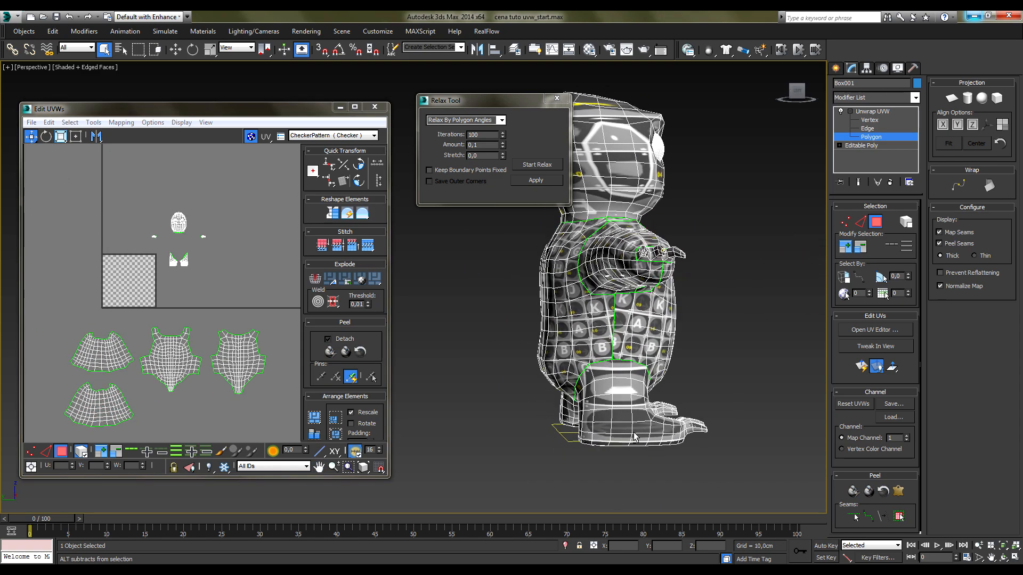
scroll(642, 437, "up", 4)
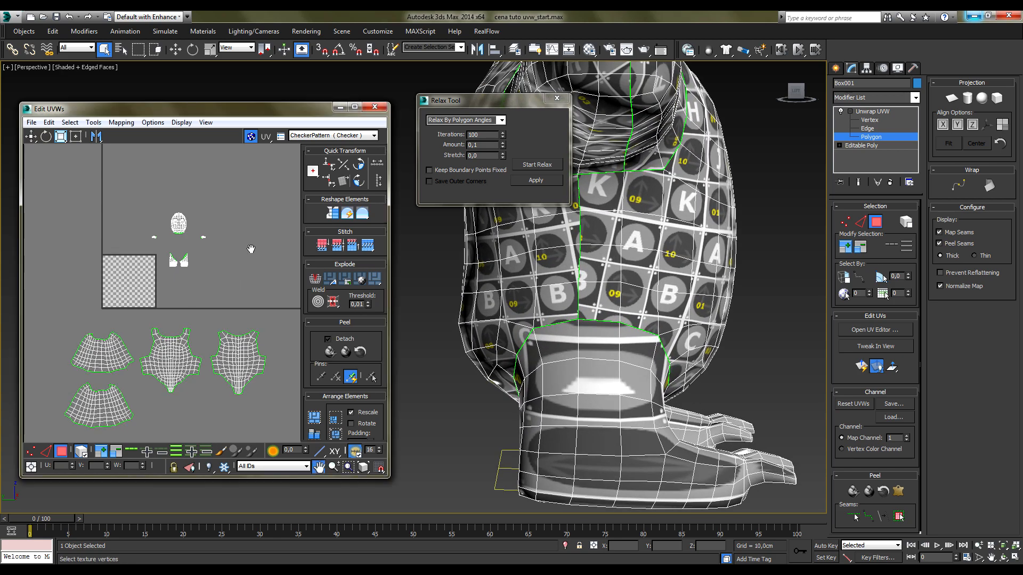
scroll(133, 259, "up", 6)
scroll(175, 288, "up", 5)
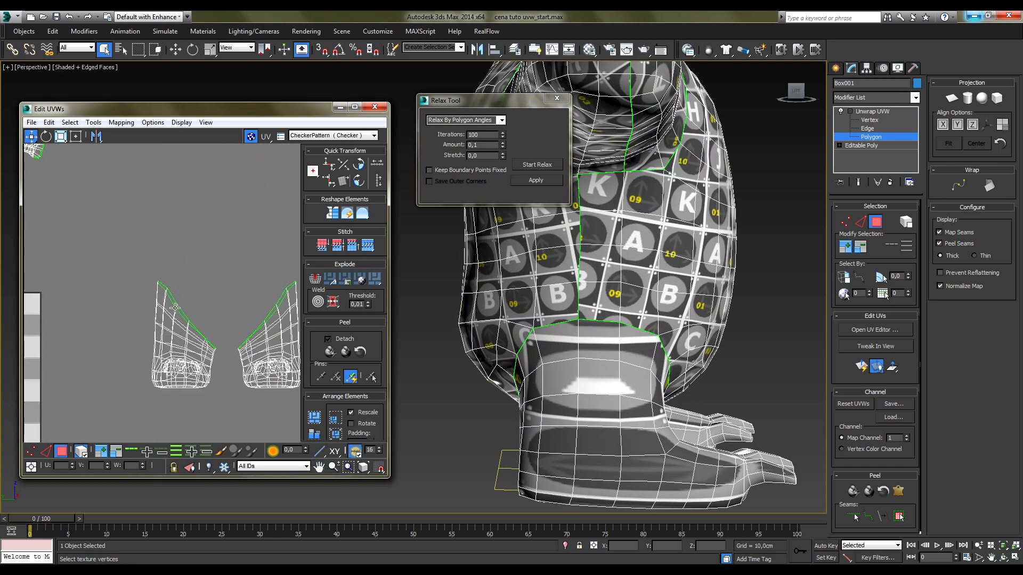
left_click_drag(204, 359, 205, 360)
left_click(265, 301)
left_click(81, 451)
left_click_drag(118, 251, 201, 365)
left_click_drag(249, 276, 216, 377, "ctrl")
middle_click_drag(655, 442, 607, 408, "alt")
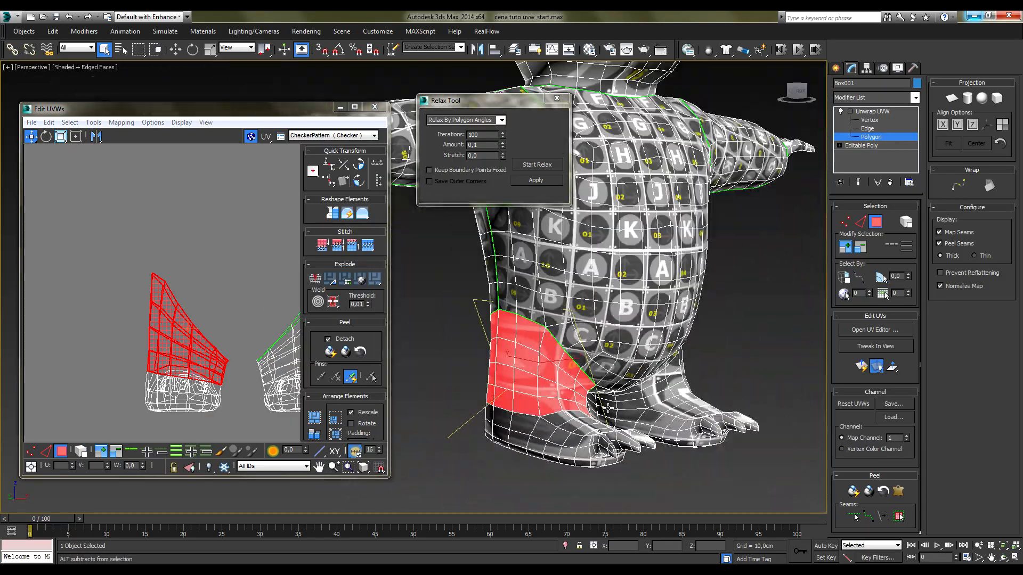
Apply a cylindrical projection aligned to Z to the selected right leg polygons
left_click(967, 99)
left_click(972, 125)
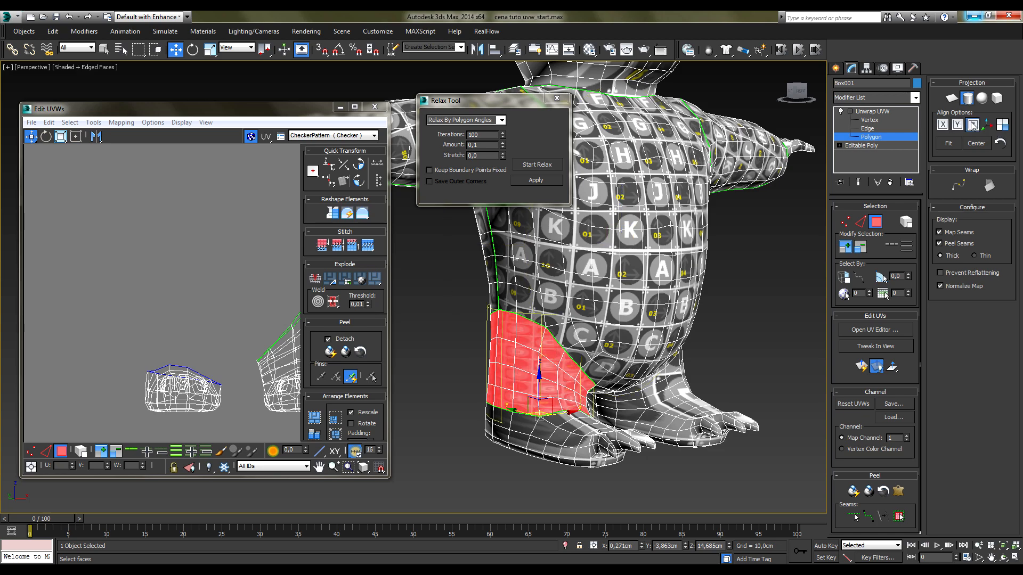
middle_click_drag(176, 322, 214, 248)
scroll(142, 353, "down", 3)
middle_click_drag(140, 354, 288, 256)
scroll(288, 256, "down", 1)
left_click(967, 98)
Move the right leg shell outside the texture tile, relax it by polygon angles, and clear the selection
scroll(147, 299, "down", 5)
left_click_drag(148, 299, 64, 201)
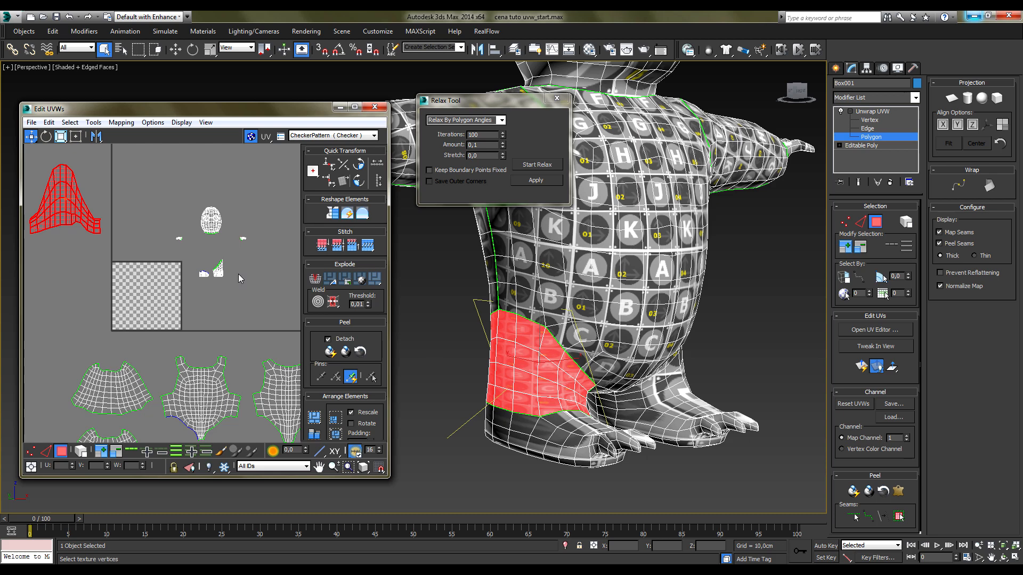
middle_click_drag(64, 201, 97, 244)
left_click(533, 165)
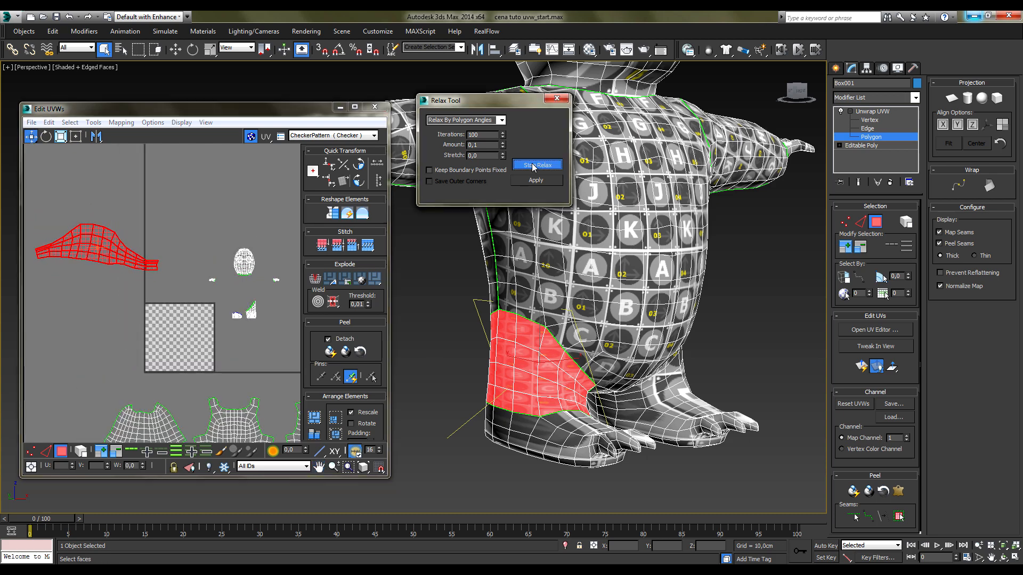
left_click(532, 165)
left_click(137, 250)
Weld the doubled vertices at the narrow end of the right leg shell and relax that end
scroll(152, 257, "up", 4)
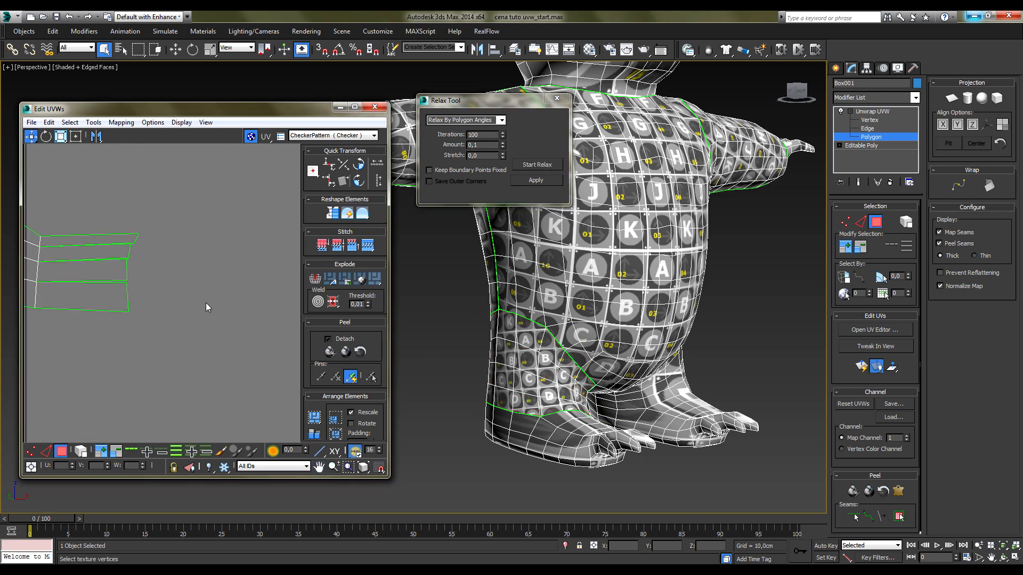
left_click(32, 453)
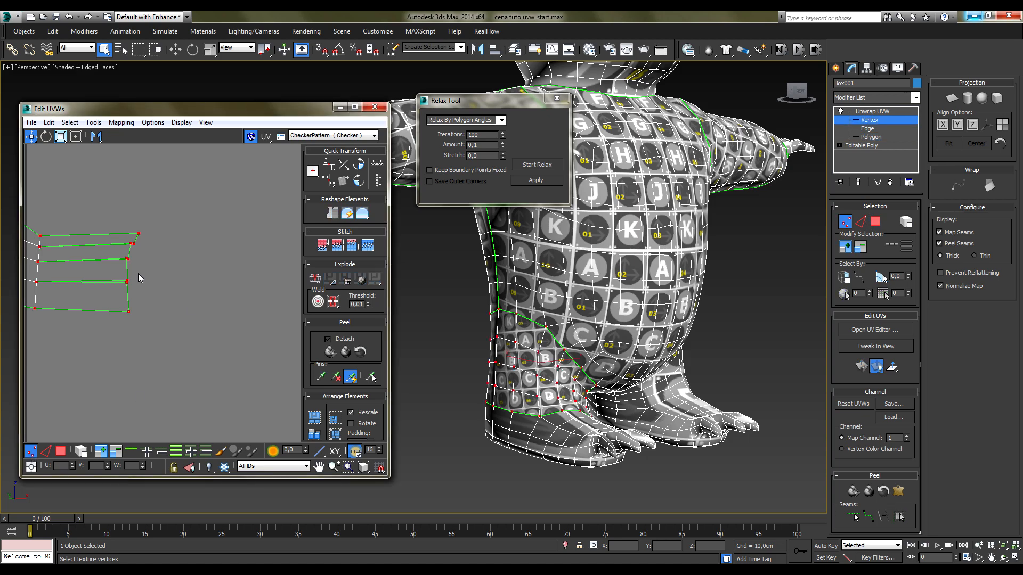
key("ctrl+w")
key("ctrl+w")
left_click_drag(146, 268, 120, 237)
key("ctrl+w")
left_click(88, 195)
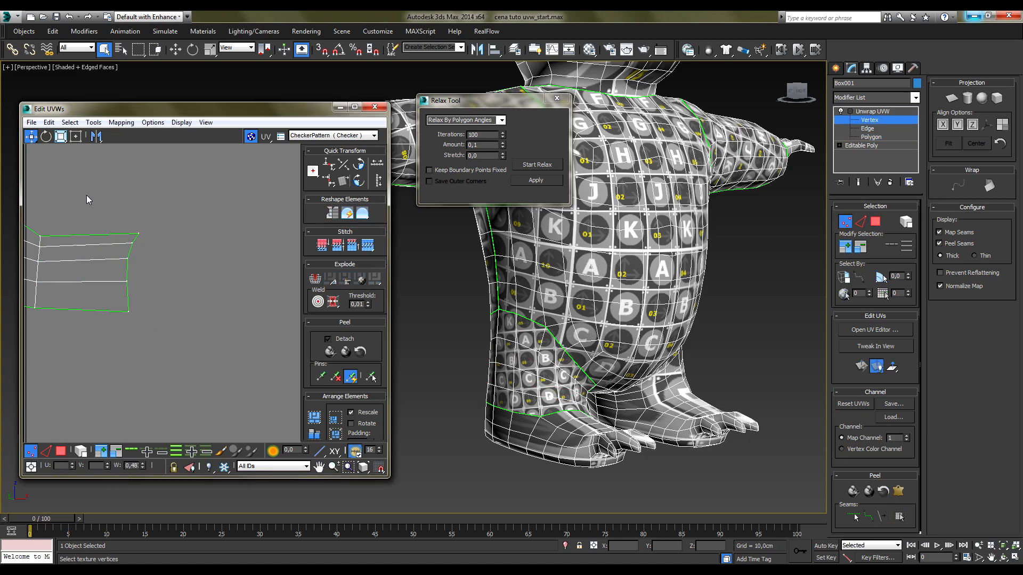
left_click(537, 164)
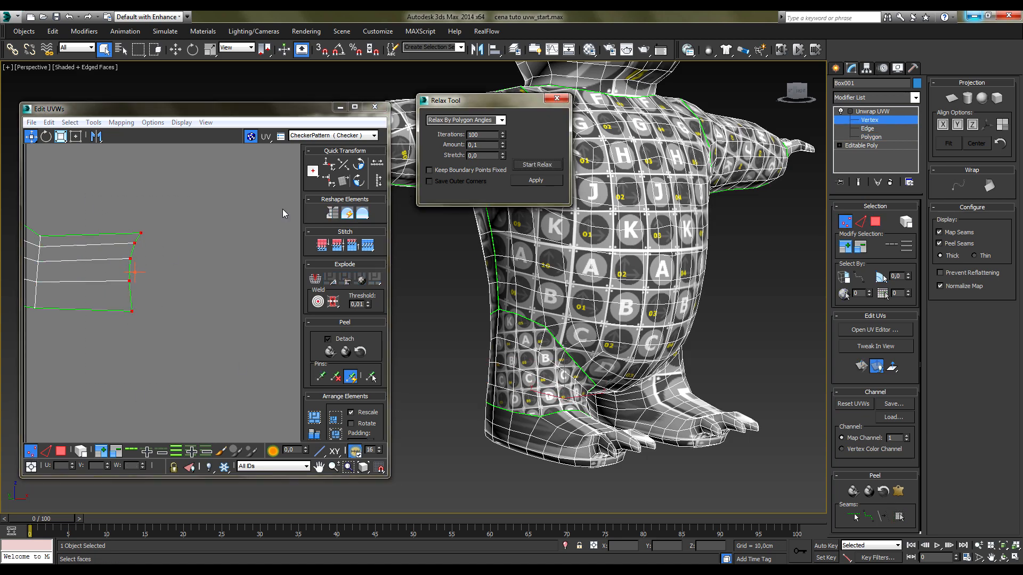
left_click(164, 315)
Select the character's left leg polygons above the foot
scroll(164, 315, "down", 3)
scroll(220, 324, "down", 2)
middle_click_drag(207, 379, 138, 333)
left_click(875, 225)
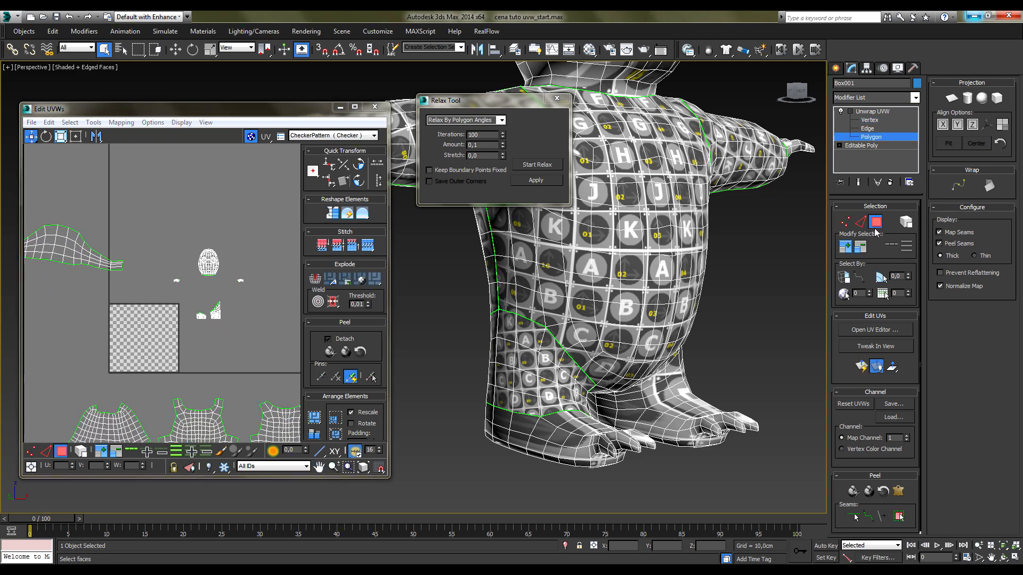
scroll(214, 292, "up", 4)
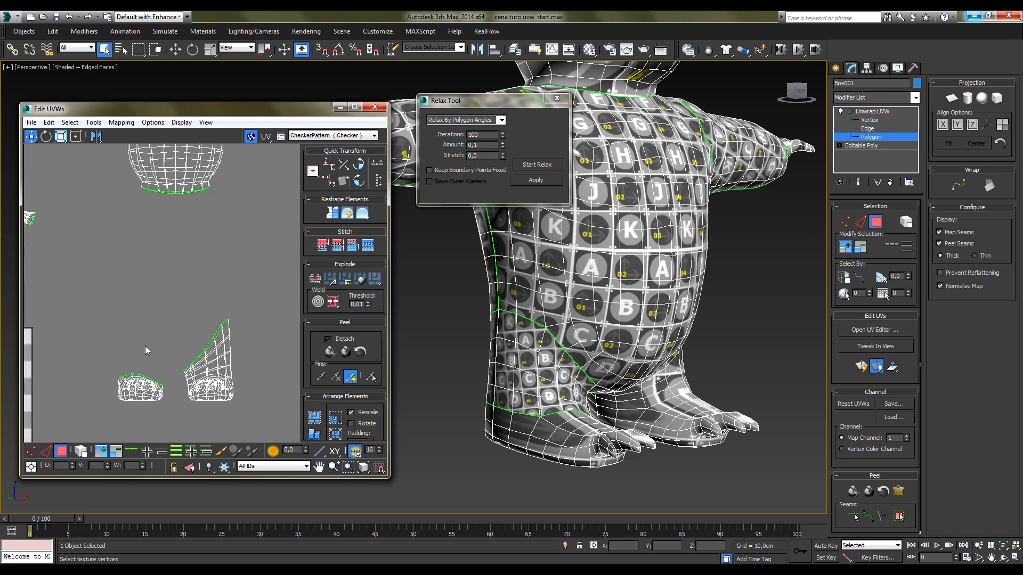
left_click_drag(168, 279, 248, 366)
scroll(184, 399, "up", 3)
left_click_drag(154, 305, 282, 347, "ctrl")
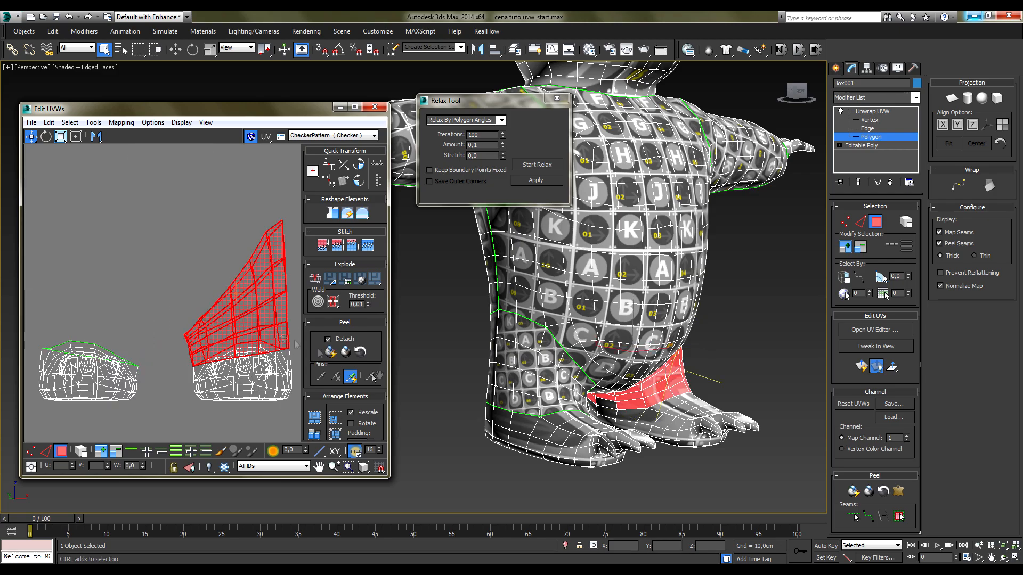
mouse_move(671, 457)
middle_mouse_down("alt")
mouse_move(368, 444)
mouse_move(672, 453)
middle_mouse_up("alt")
Apply a cylindrical projection to the left leg, rotating its gizmo about 154° around Z to shift the seam
left_click(967, 98)
scroll(232, 255, "down", 7)
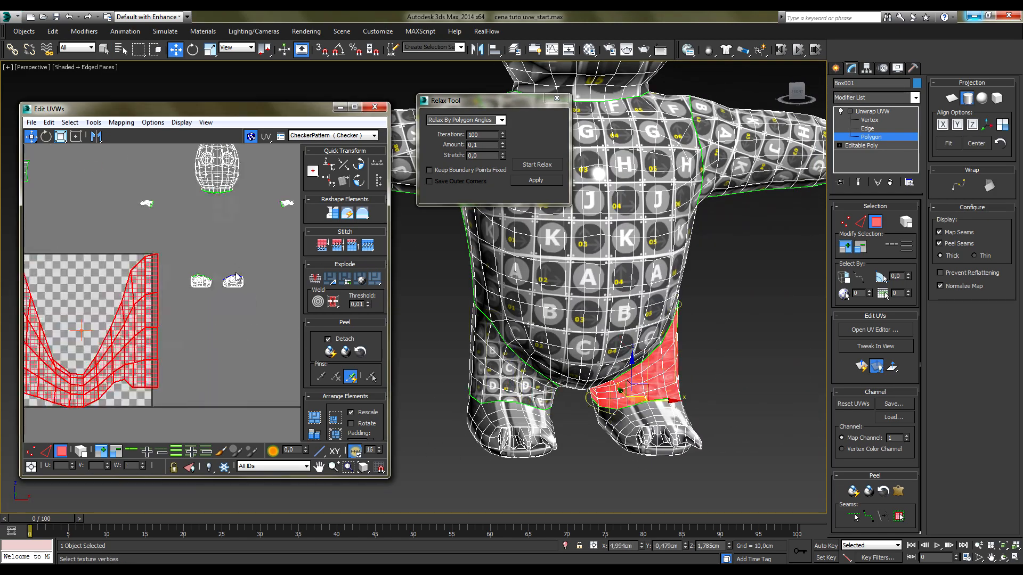
middle_click_drag(182, 320, 235, 317)
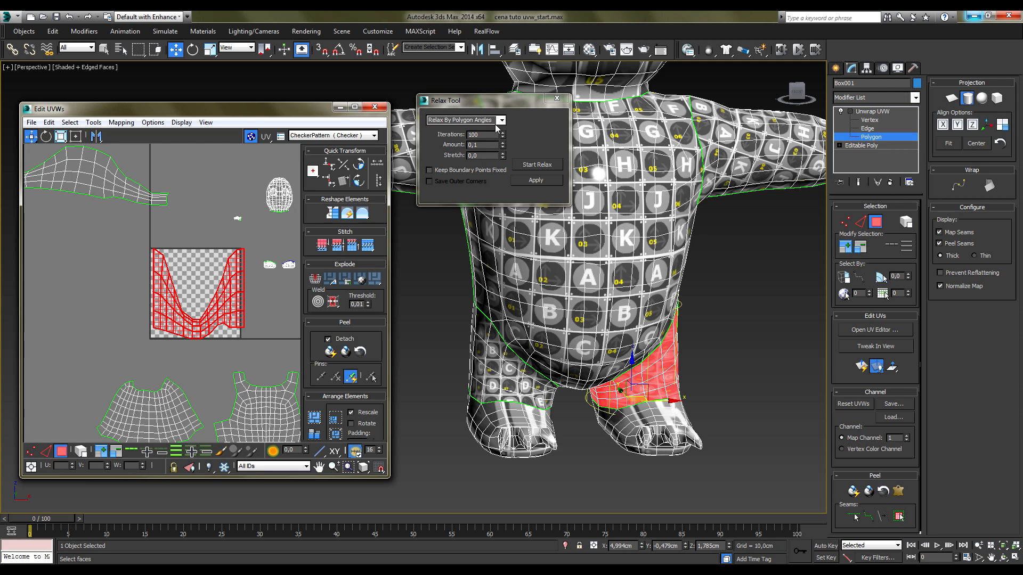
left_click(196, 50)
left_click_drag(614, 411, 777, 412)
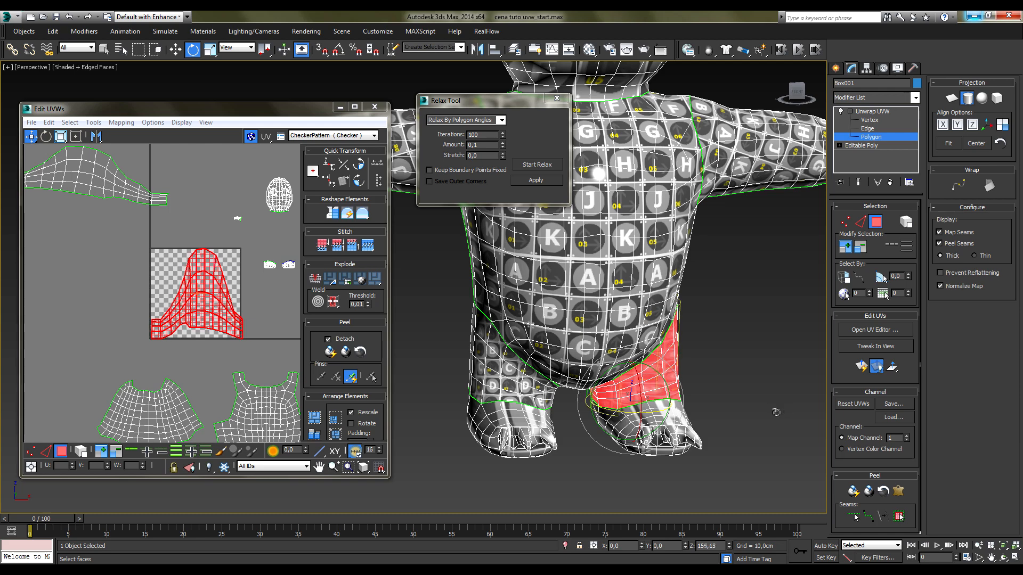
left_click(967, 98)
Try to relax the left leg shell by polygon angles
left_click(537, 165)
left_click(549, 168)
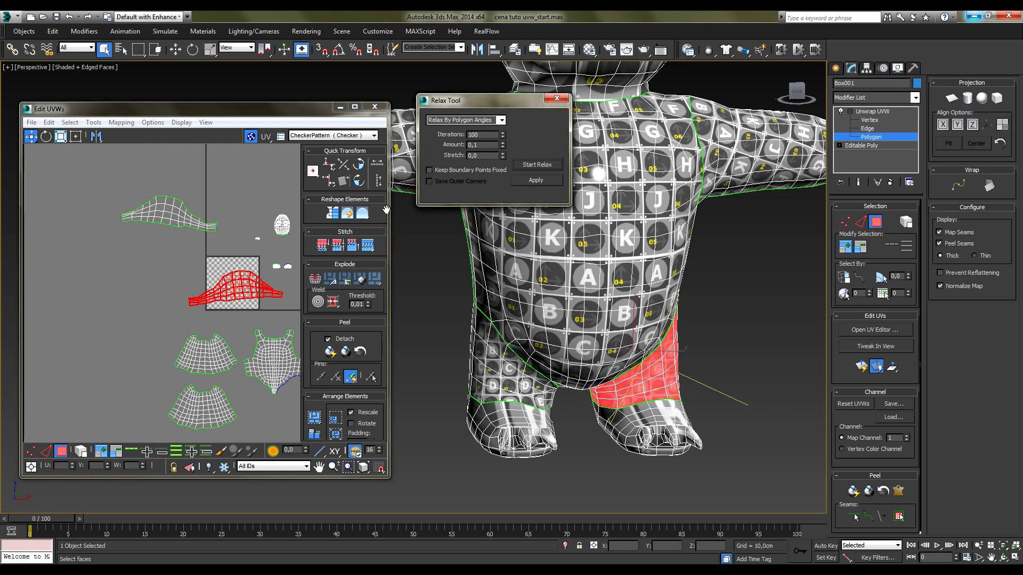
key("ctrl+z")
Weld the doubled vertices at the narrow end of the left leg shell
middle_click_drag(273, 310, 216, 305)
scroll(217, 305, "up", 5)
left_click(142, 341)
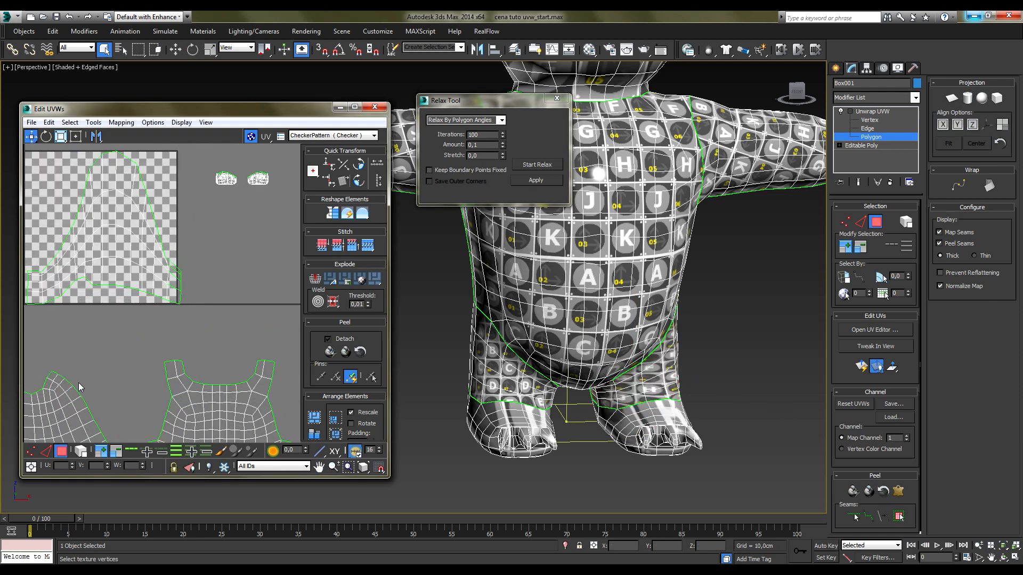
left_click(26, 451)
left_click_drag(175, 313, 156, 348)
left_click(193, 275)
scroll(192, 274, "up", 4)
left_click(282, 360)
scroll(287, 361, "down", 7)
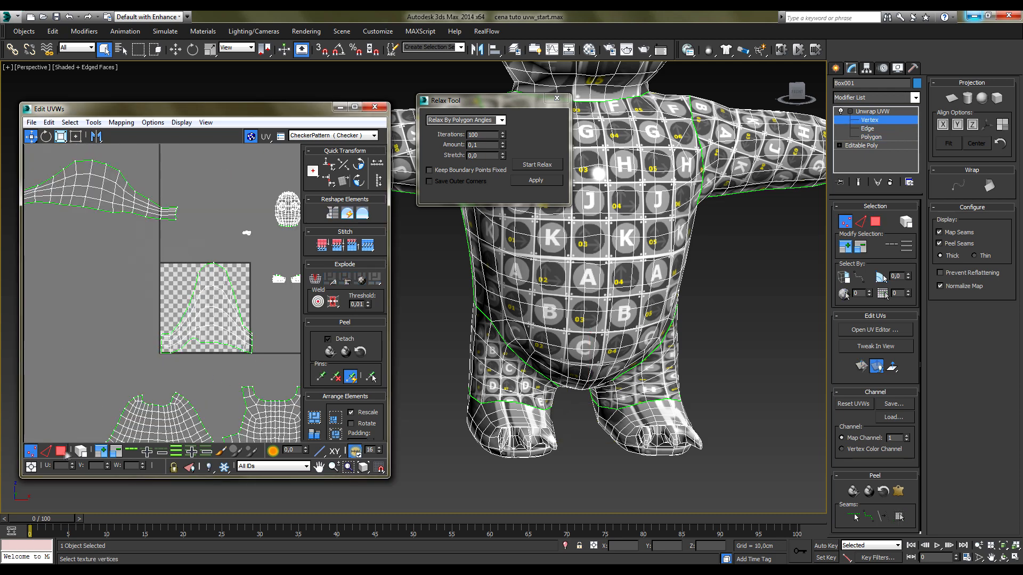
Relax the left leg shell by polygon angles and move it out of the UV square, beside the right leg shell
left_click(61, 452)
left_click(213, 323)
left_click(542, 163)
left_click(543, 162)
left_click_drag(224, 313, 75, 252)
left_click(233, 264)
Select the head polygons and subtract the back half, keeping only the face side selected
middle_click_drag(599, 151, 596, 476)
middle_click_drag(522, 433, 512, 412, "alt")
middle_click_drag(294, 181, 230, 244)
left_click_drag(202, 232, 247, 301)
middle_click_drag(246, 301, 254, 267)
middle_click_drag(564, 397, 596, 397, "alt")
left_click_drag(452, 213, 580, 385, "alt")
middle_click_drag(586, 385, 508, 384, "alt")
left_click_drag(660, 414, 669, 426, "alt")
middle_click_drag(660, 419, 717, 419, "alt")
middle_click_drag(229, 272, 220, 343)
Apply a Y-aligned planar projection to the face polygons and move their shell above the UV square
left_click(952, 98)
left_click(957, 125)
left_click(953, 98)
left_click_drag(163, 392, 175, 213)
Apply a Y-aligned planar projection to the back of the head and place its shell next to the face shell
left_click(246, 292)
left_click(951, 98)
left_click(958, 125)
left_click(952, 98)
left_click_drag(163, 392, 287, 211)
middle_click_drag(288, 211, 220, 253)
Relax the back-of-head and face shells by polygon angles
left_click(538, 164)
left_click(538, 165)
left_click(109, 266)
left_click(544, 165)
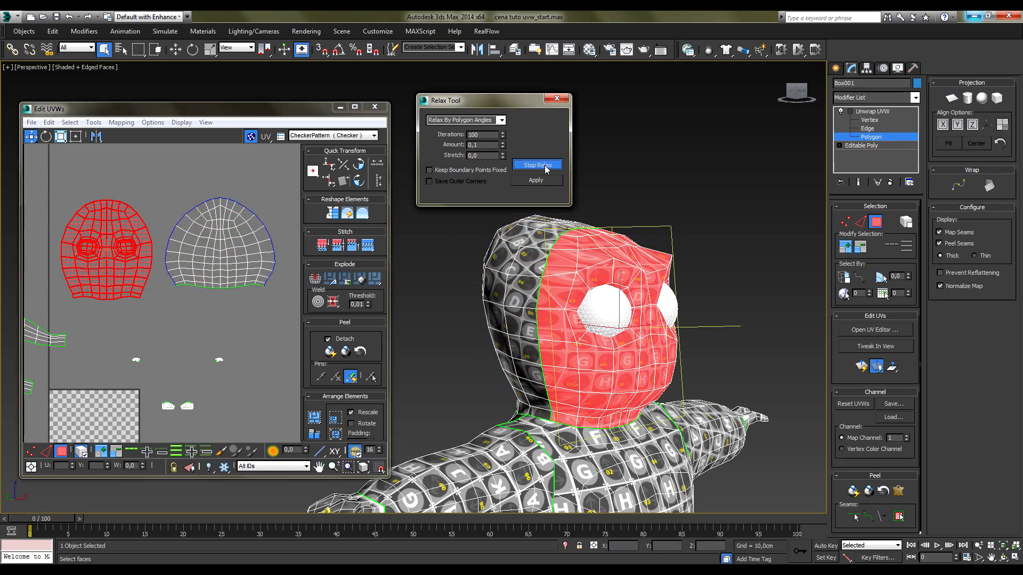
left_click(544, 166)
left_click(205, 320)
Project the sole polygons of both feet planarly and move their shells beside the face shell
scroll(201, 263, "down", 4)
middle_click_drag(632, 509, 616, 396)
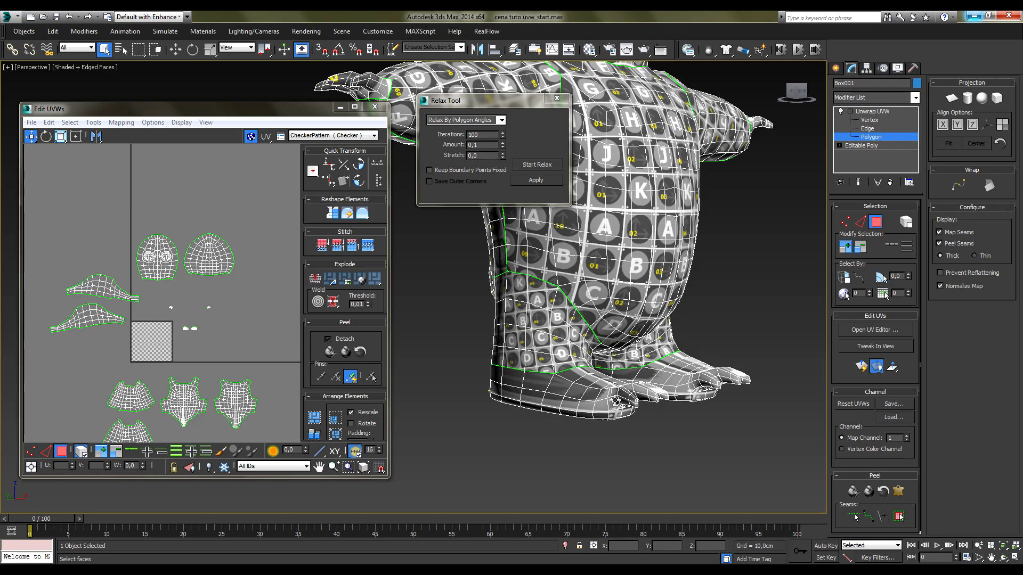
middle_click_drag(613, 335, 509, 367, "alt")
left_click(516, 340)
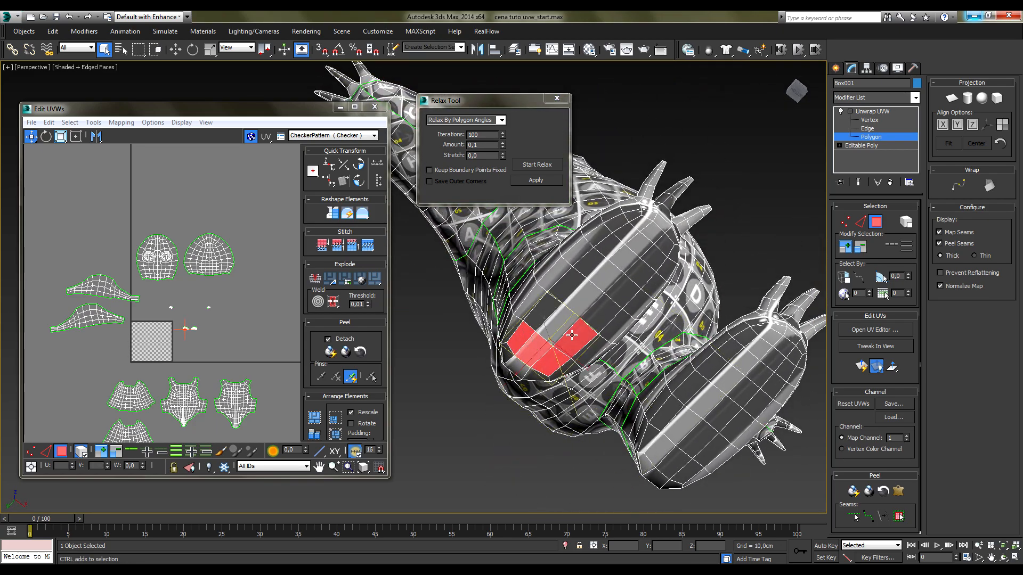
left_click(781, 353, "ctrl")
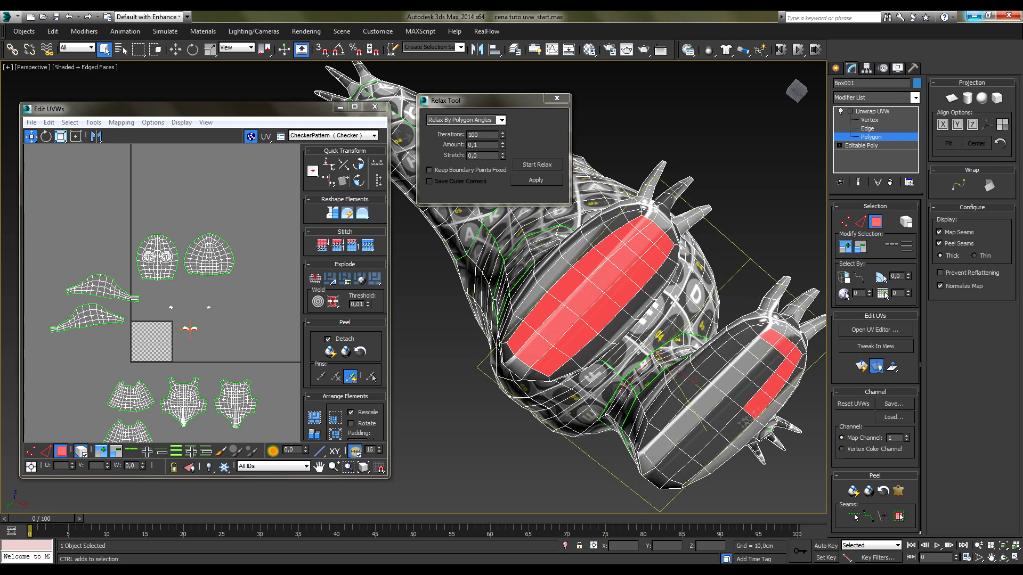
middle_click_drag(741, 400, 956, 139, "alt")
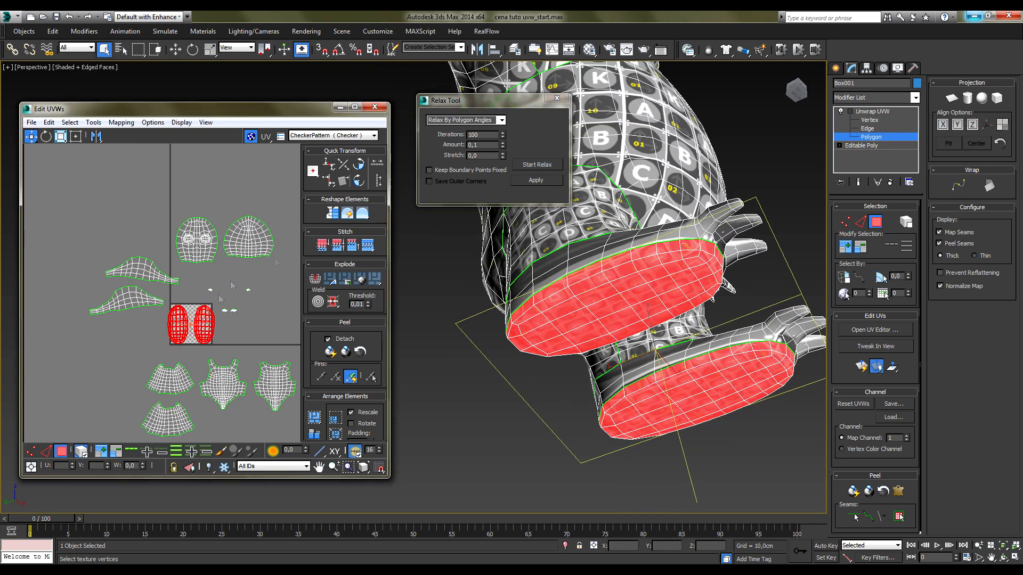
left_click_drag(176, 325, 144, 201)
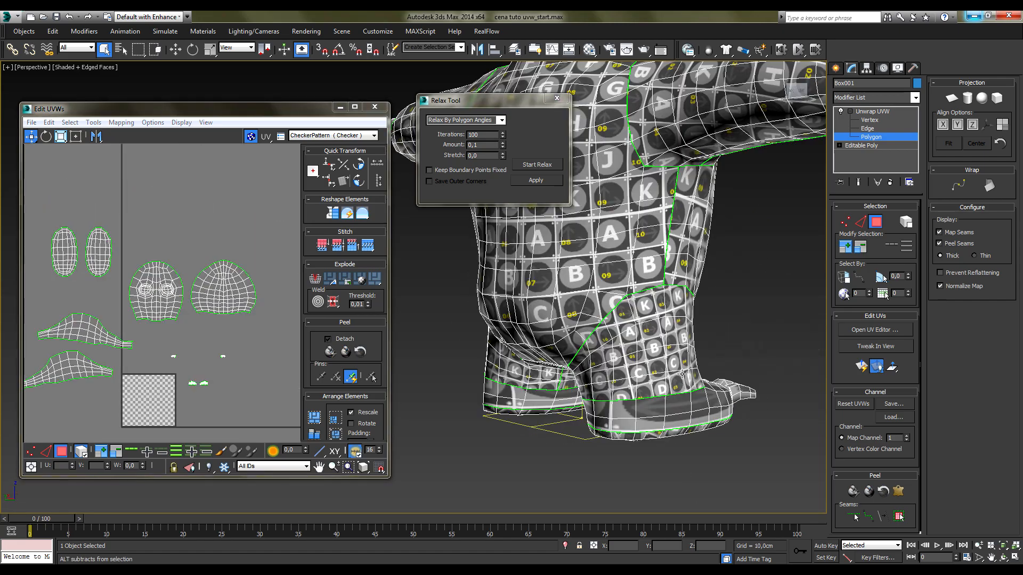
Select the remaining polygons of both feet and subtract the toe claws from the selection
left_click_drag(160, 316, 195, 324)
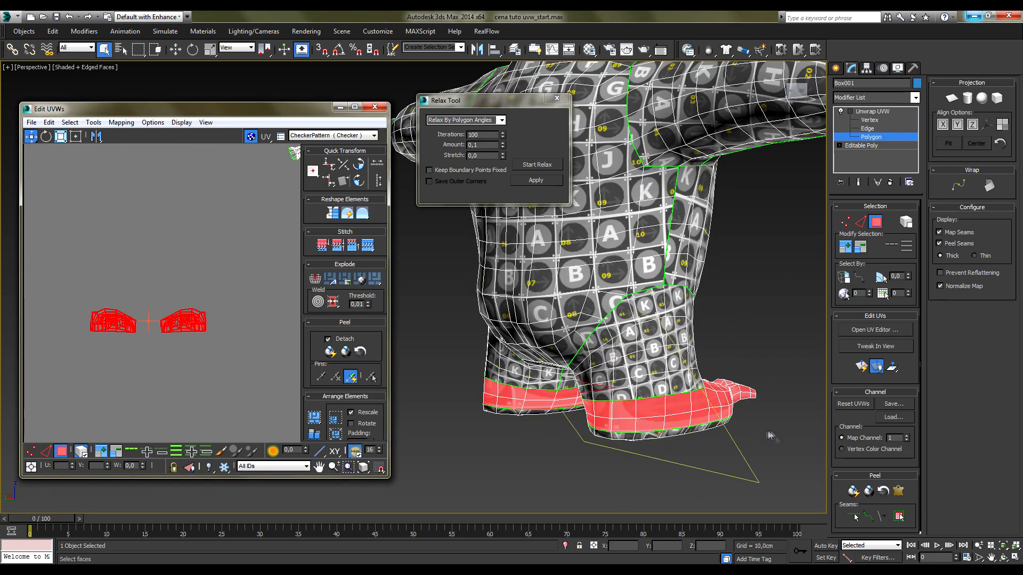
middle_click_drag(716, 496, 680, 490, "alt")
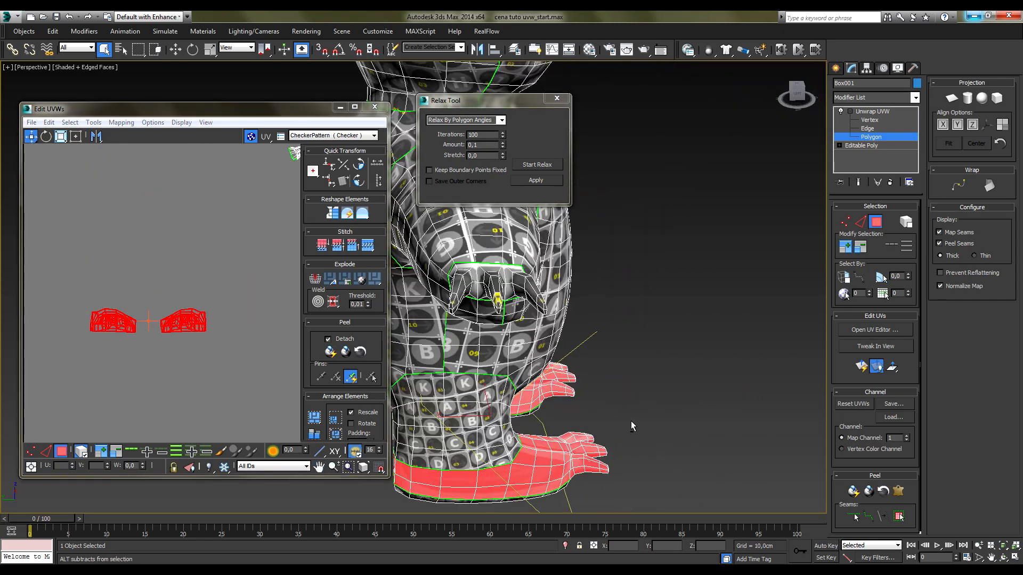
middle_click_drag(661, 446, 533, 439, "alt")
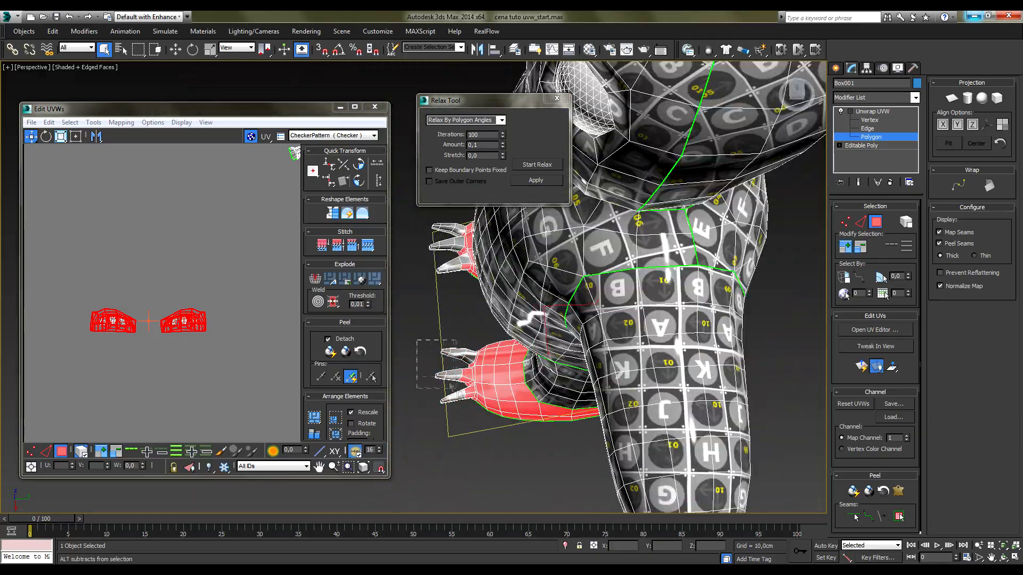
middle_click_drag(468, 409, 783, 443, "alt")
left_click_drag(783, 443, 726, 443, "alt")
middle_click_drag(726, 442, 706, 445, "alt")
Apply a planar projection to the upper foot polygons, relax the shells and move them below the leg shells
scroll(232, 254, "down", 4)
middle_click_drag(160, 293, 235, 293)
left_click(951, 98)
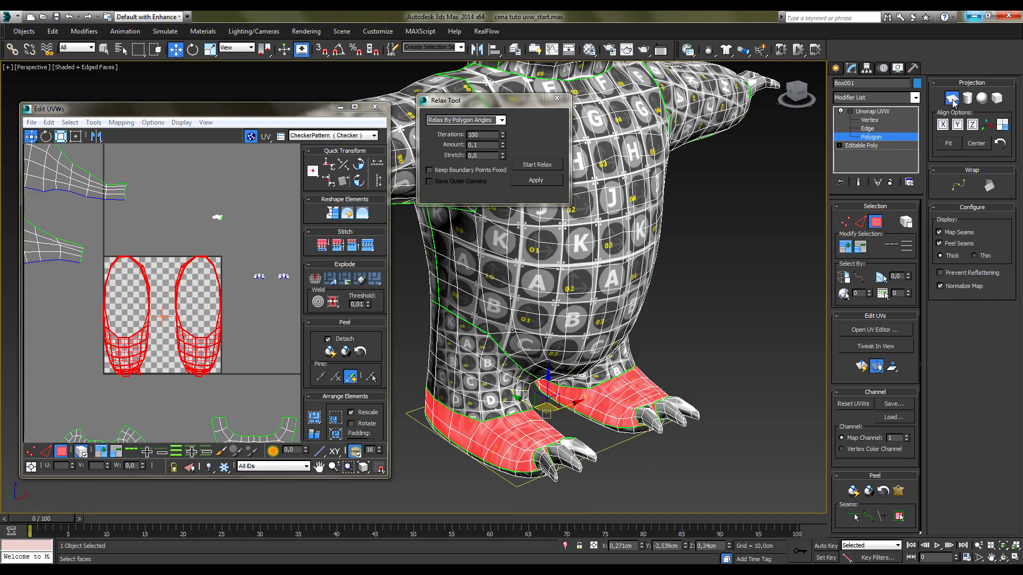
scroll(155, 332, "down", 5)
left_click(537, 165)
left_click_drag(160, 332, 91, 352)
left_click(156, 357)
Apply a separate planar projection to each toe claw of the character's right foot
scroll(155, 357, "up", 3)
middle_click_drag(155, 357, 219, 348)
middle_click_drag(511, 480, 565, 368, "alt")
left_click(508, 414)
scroll(509, 413, "up", 5)
key("w")
left_click(559, 368)
key("q")
left_click(663, 373)
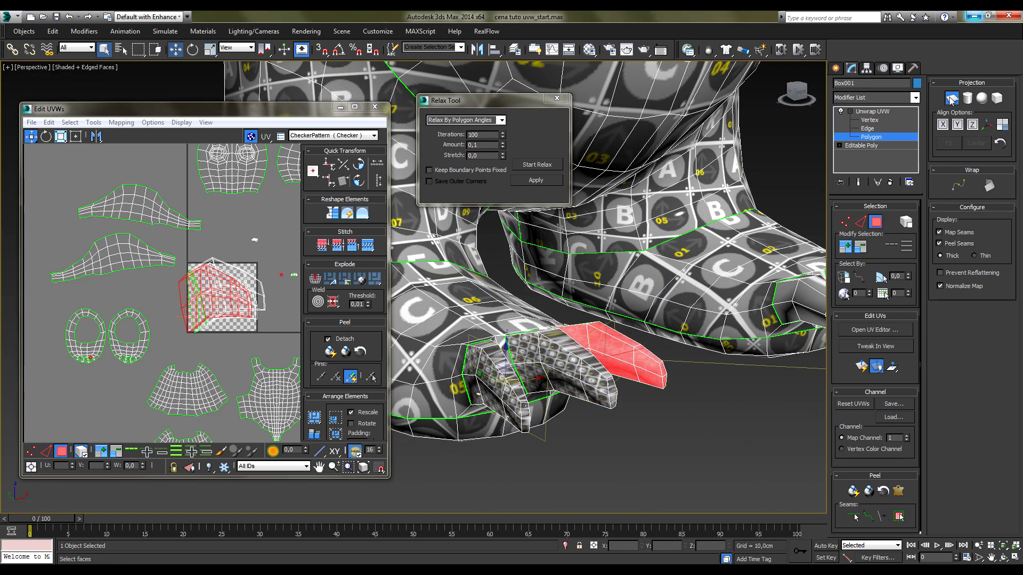
left_click(952, 100)
Select the innermost toe claw of the character's left foot completely and apply a planar projection to it
middle_click_drag(794, 320, 568, 426)
left_click(599, 452)
left_click(846, 248)
left_click(846, 248)
left_click(846, 248)
left_click(952, 99)
Apply separate planar projections to the other two toe claws of the left foot
left_click(672, 432)
left_click(847, 248)
left_click(952, 99)
left_click(952, 99)
left_click(715, 425)
left_click(846, 248)
left_click(951, 99)
left_click(951, 99)
Expand a selection over the thumb claw of the character's right hand and project it planarly
middle_click_drag(442, 325, 538, 421)
key("w")
left_click(662, 367)
left_click(847, 248)
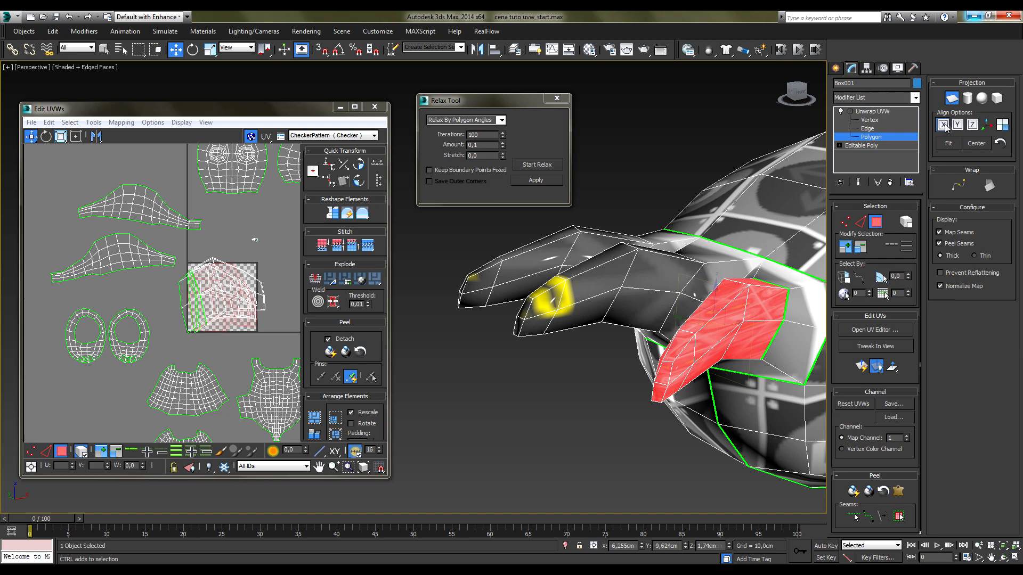
left_click(952, 99)
Apply separate planar projections to the remaining two claws of the right hand
left_click(525, 314)
left_click(847, 248)
left_click(847, 248)
left_click(846, 248)
left_click(952, 99)
left_click(952, 99)
left_click(464, 285)
left_click(847, 248)
left_click(846, 247)
left_click(846, 247)
left_click(952, 99)
left_click(952, 99)
Select the nearest claw of the character's left hand completely and apply a planar projection to it
middle_click_drag(538, 319, 541, 411, "alt")
left_click(557, 322)
left_click(847, 248)
left_click(847, 247)
middle_click_drag(601, 341, 607, 372, "alt")
left_click(952, 99)
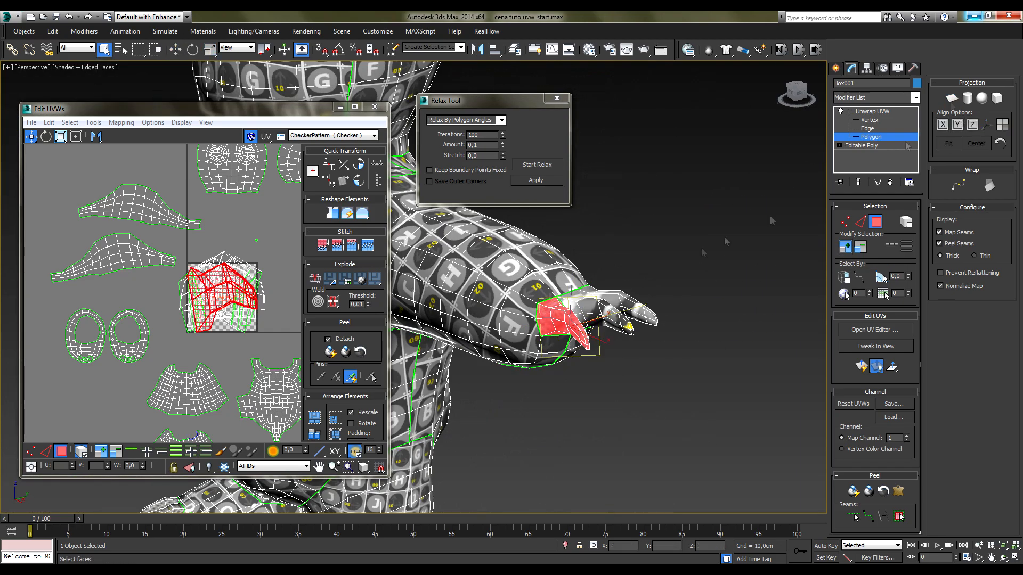
Apply a planar projection to the middle claw of the left hand and select the outer claw
middle_click_drag(650, 347, 629, 345, "alt")
left_click(602, 316)
left_click(846, 248)
left_click(846, 248)
left_click(846, 248)
left_click(860, 247)
left_click(952, 99)
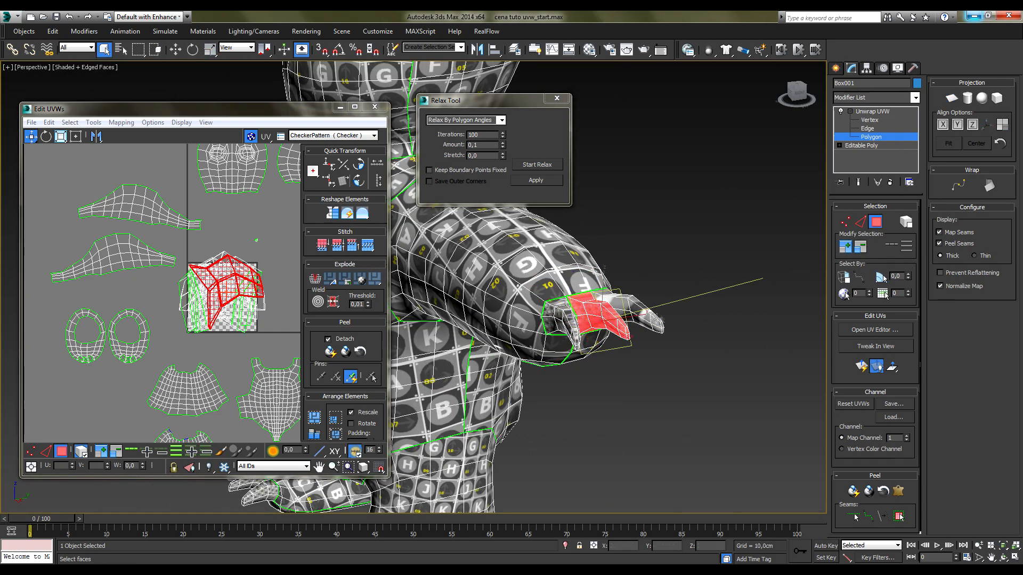
left_click(661, 327)
left_click(846, 248)
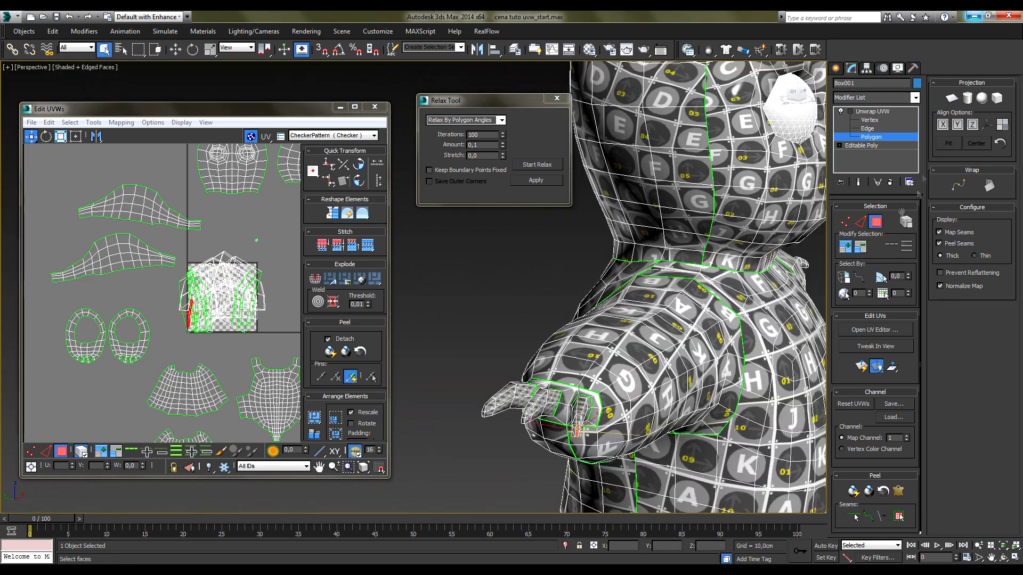
Reselect the claws of the character's right hand one by one, expanding each selection to the whole claw
left_click(846, 246)
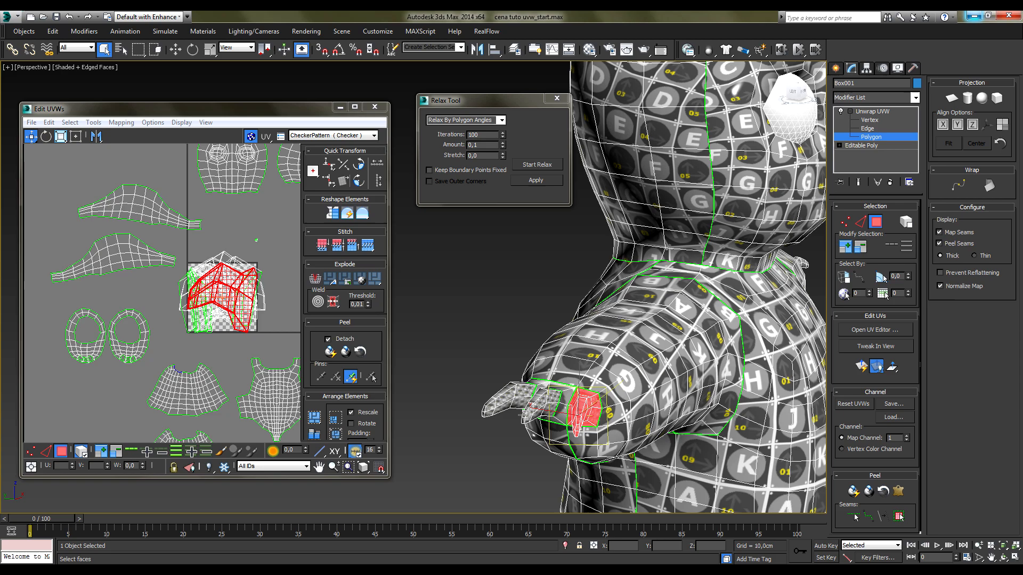
left_click(525, 414)
left_click(847, 246)
left_click(847, 247)
left_click(859, 247)
left_click(852, 248)
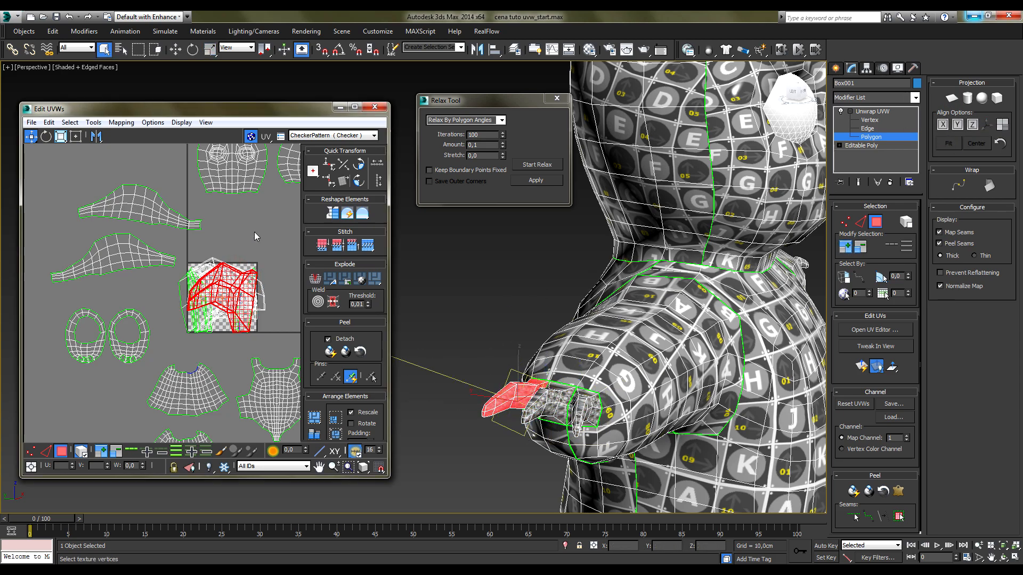
Clear the selection and move the stacked claw shells out of the UV square, next to the leg shells
key("ctrl+d")
scroll(619, 409, "down", 10)
middle_click_drag(619, 409, 629, 417)
left_click(301, 291)
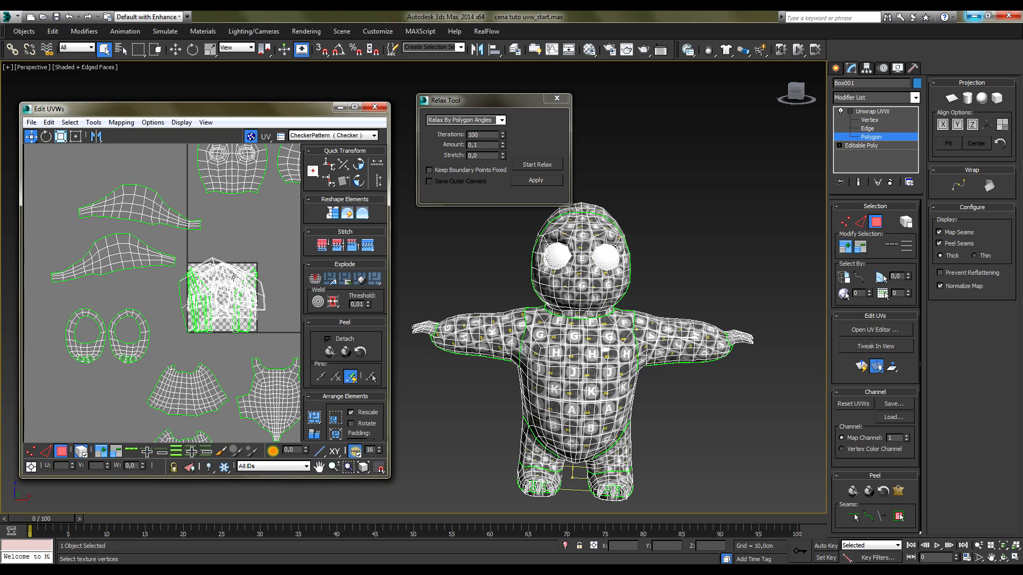
left_click(214, 330)
middle_click_drag(228, 338, 278, 326)
left_click_drag(275, 278, 69, 211)
left_click(91, 306)
scroll(76, 309, "down", 3)
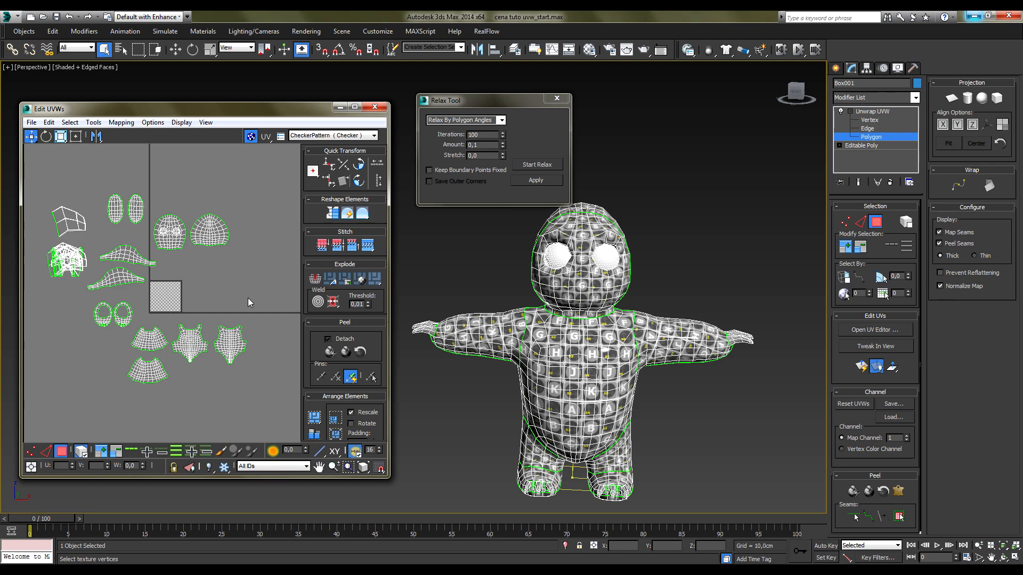
Select all UV shells, match their relative sizes with Rescale Elements and move the cluster below the UV square
middle_click_drag(638, 332, 587, 366, "alt")
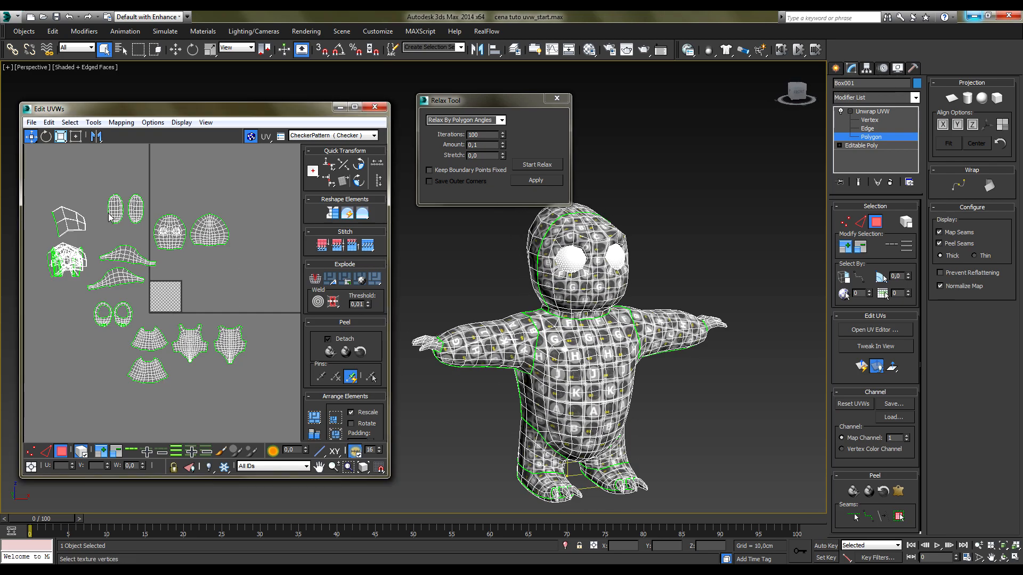
key("ctrl+a")
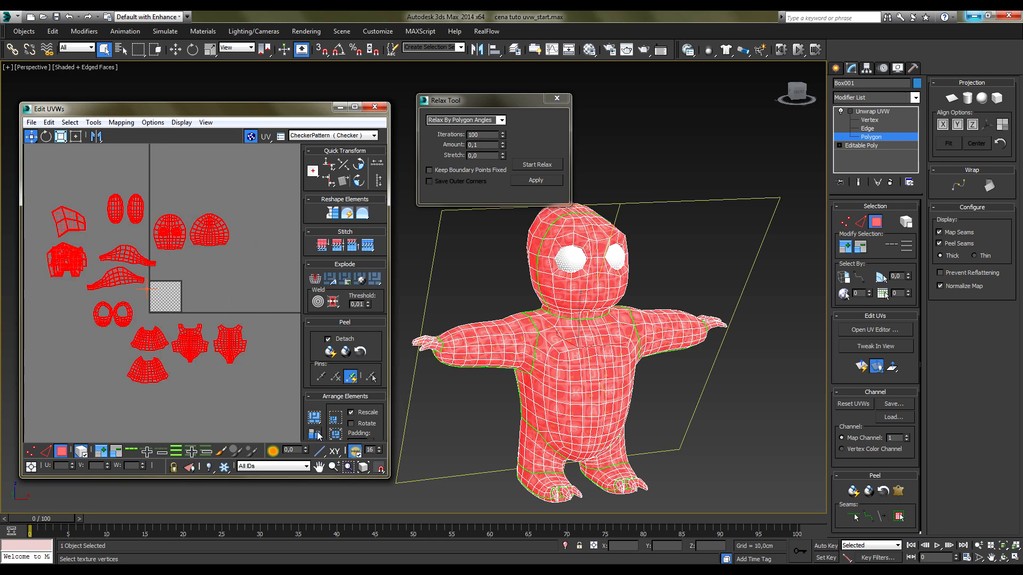
left_click_drag(312, 386, 316, 259)
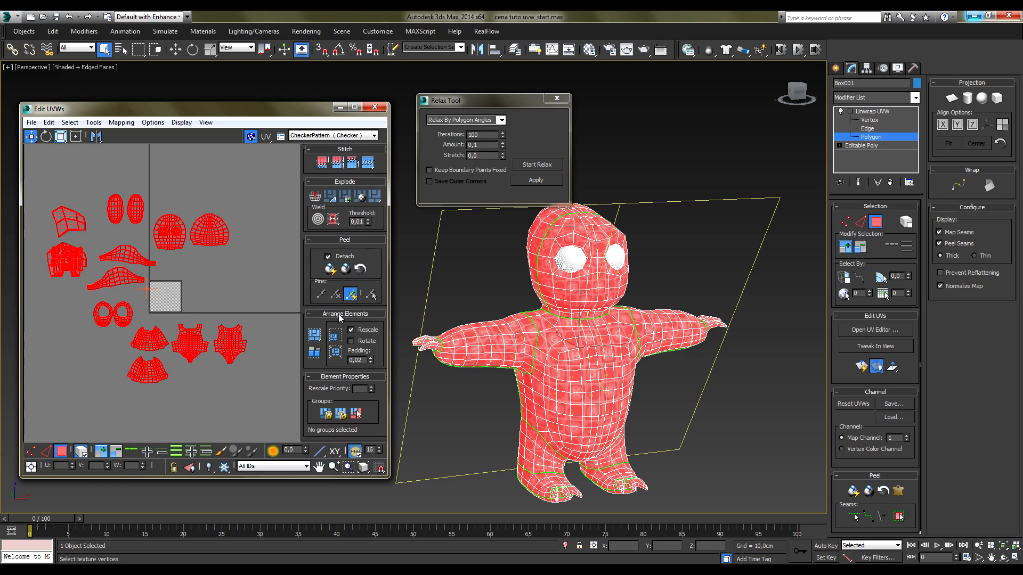
left_click(313, 353)
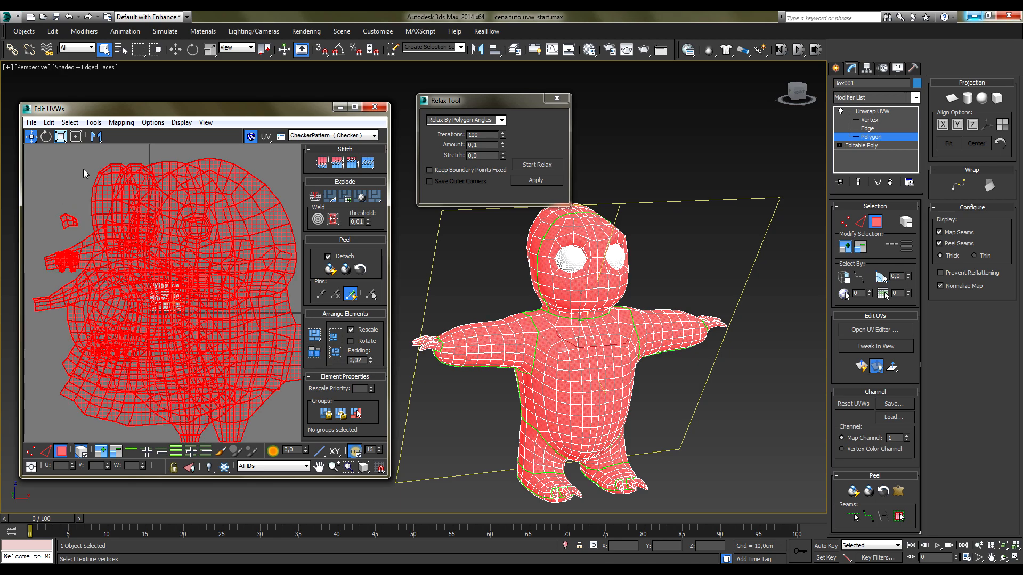
scroll(80, 208, "down", 3)
middle_click_drag(103, 250, 160, 341)
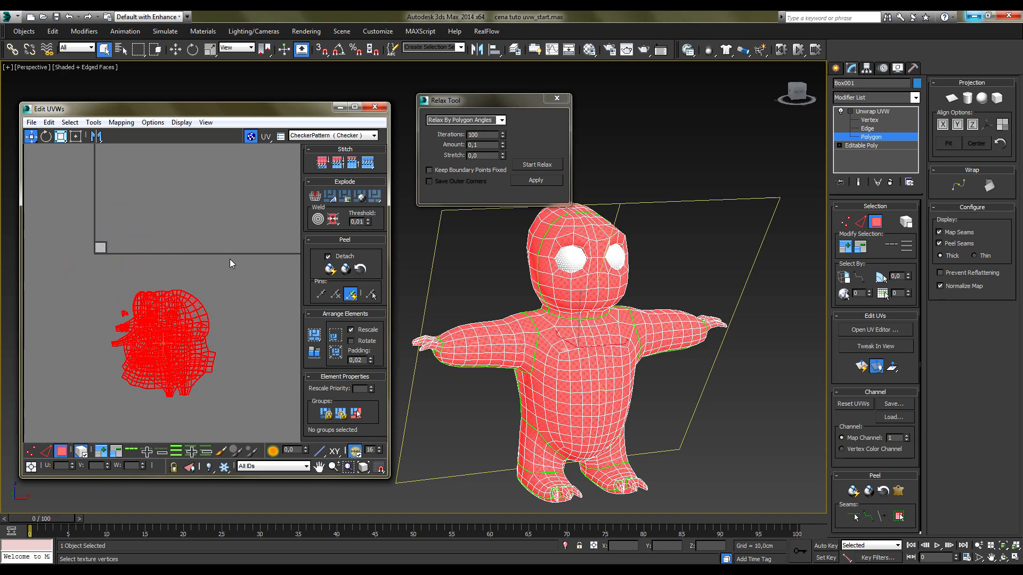
Pull the two head shells, a torso shell and a sole shell out of the overlapping cluster
left_click(218, 291)
left_click_drag(181, 320, 215, 229)
left_click_drag(171, 314, 156, 215)
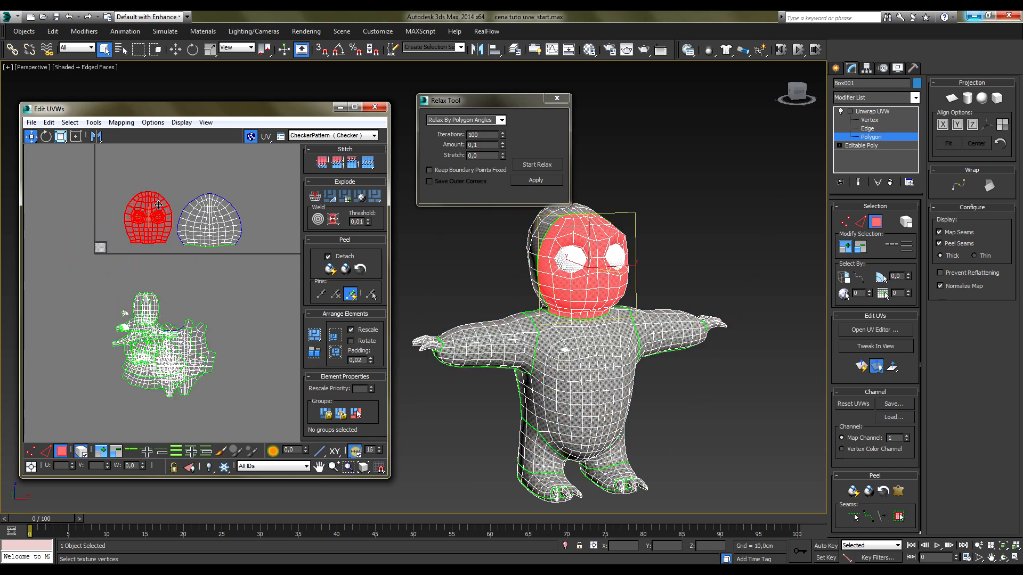
left_click_drag(168, 349, 230, 304)
left_click_drag(153, 308, 137, 279)
left_click(163, 303)
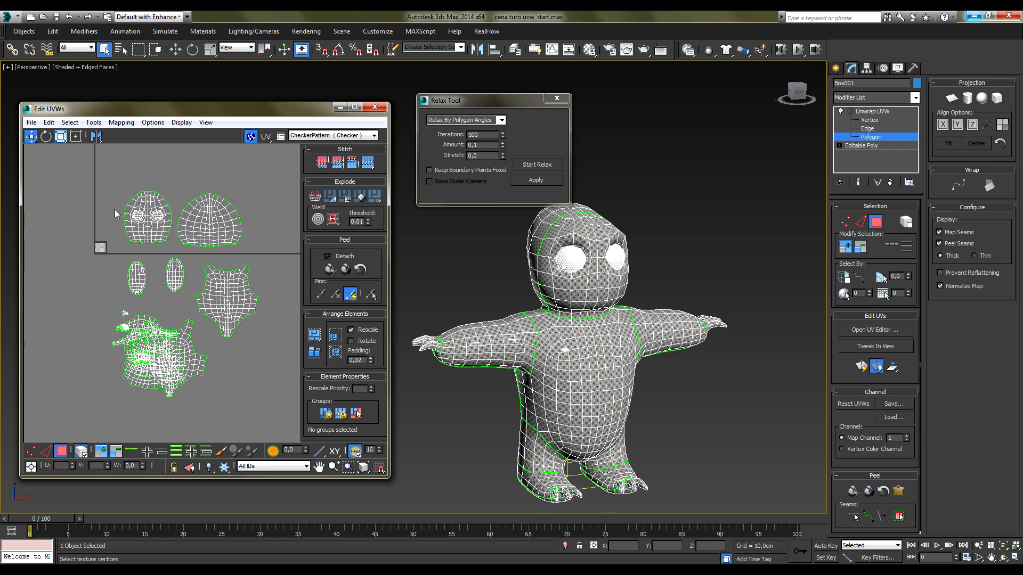
Select all shells, pack them into the UV square and clear the selection
left_click_drag(106, 184, 270, 419)
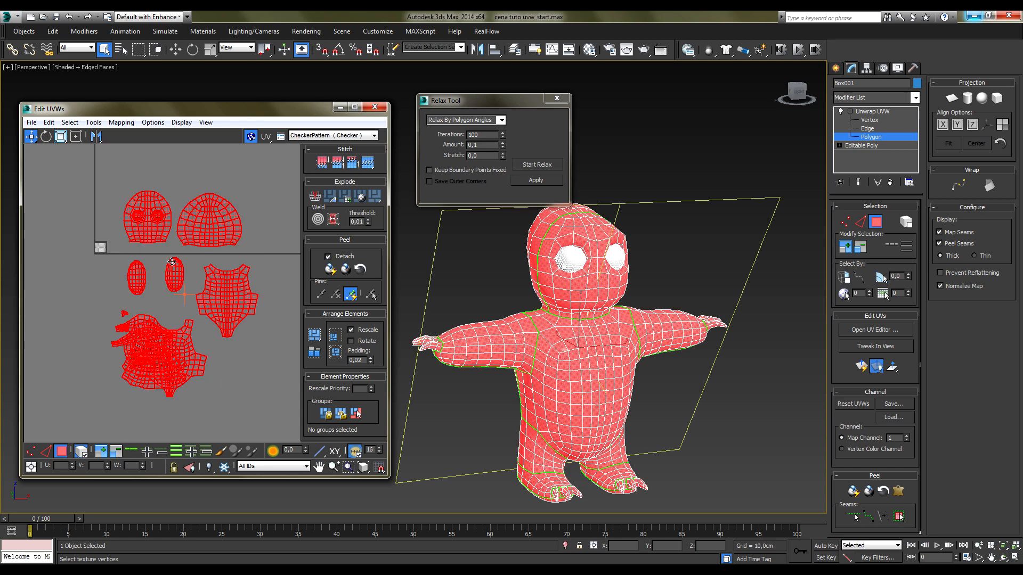
left_click(314, 336)
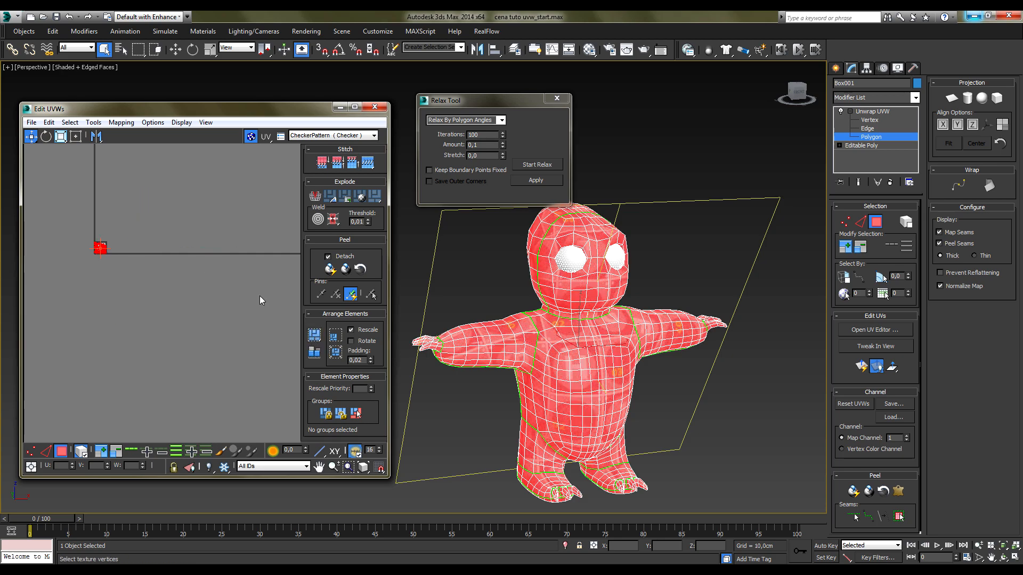
middle_click_drag(121, 291, 168, 318)
scroll(167, 305, "up", 6)
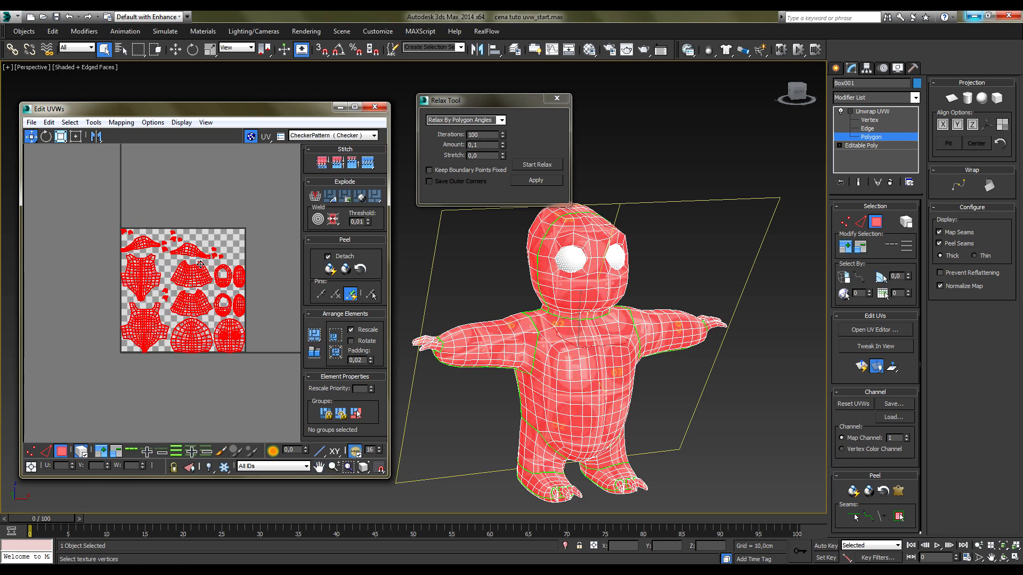
scroll(195, 267, "up", 2)
left_click(238, 214)
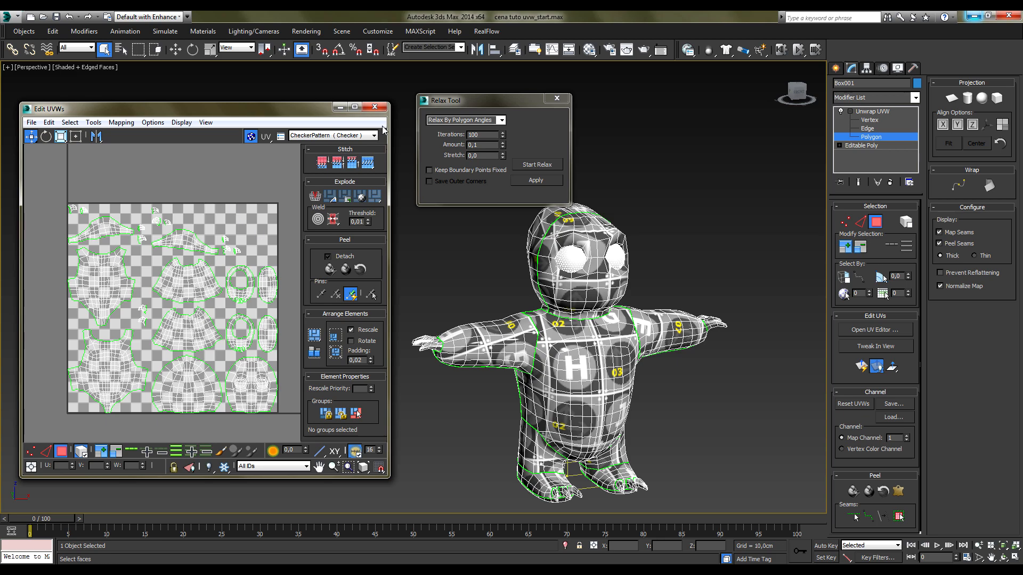
Select the packed torso, head and sole shells one by one to check which body parts they cover
left_click(111, 359)
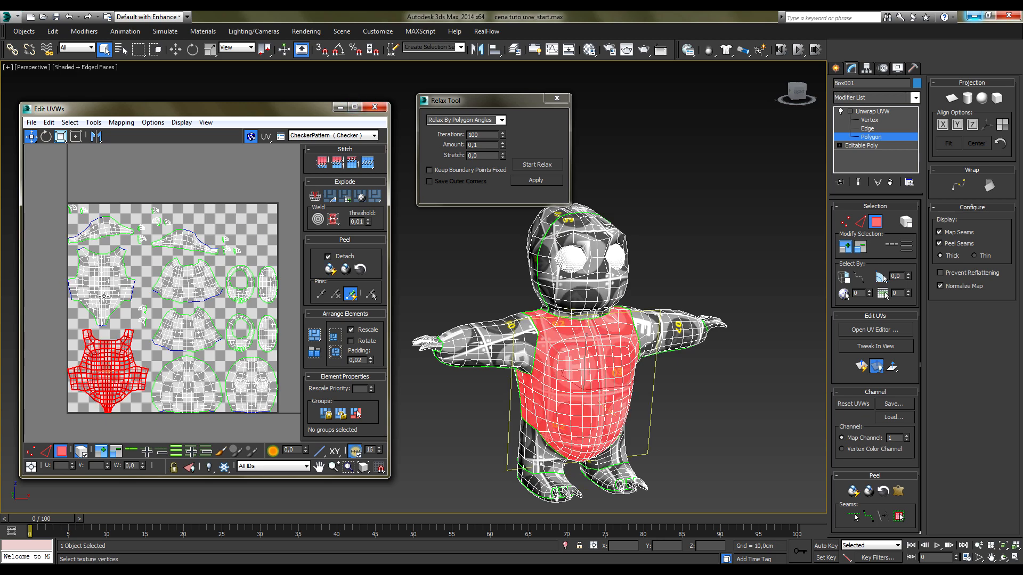
left_click_drag(105, 296, 104, 296)
left_click(219, 369)
left_click(248, 365)
left_click(249, 337)
left_click(266, 315)
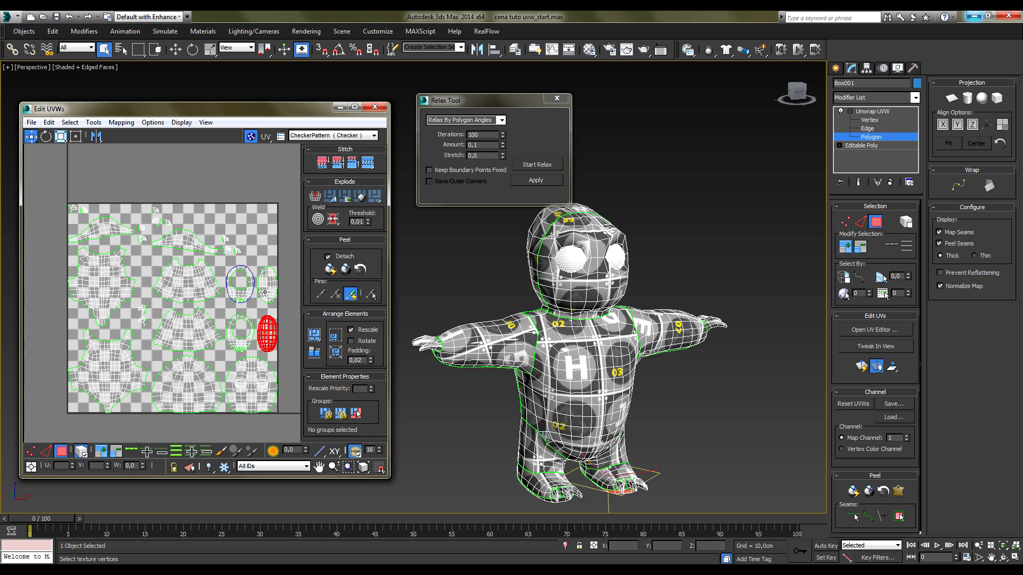
left_click(265, 292)
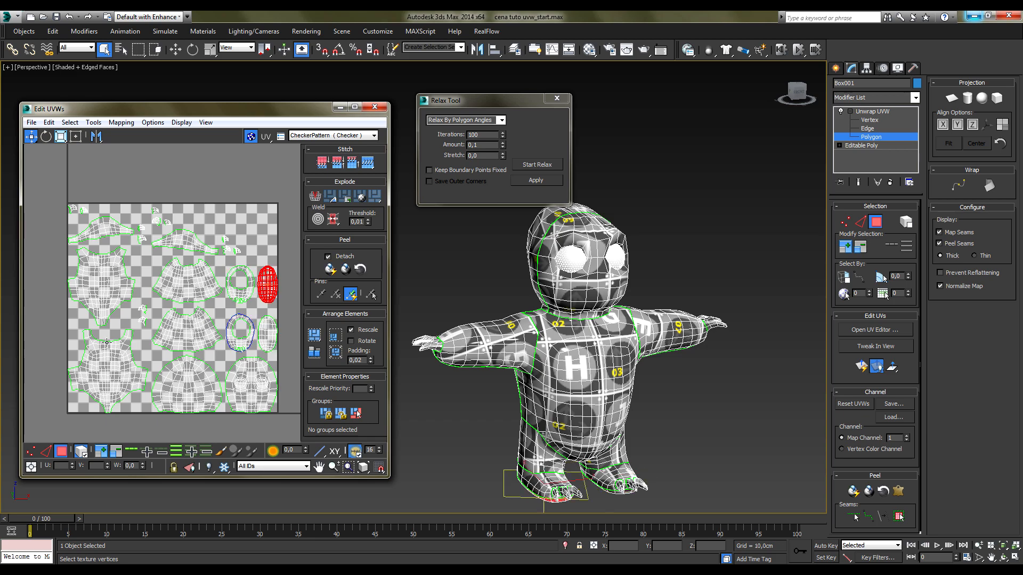
Maximize the UV editor and close the Relax Tool dialog
left_click(354, 107)
left_click_drag(464, 100, 68, 156)
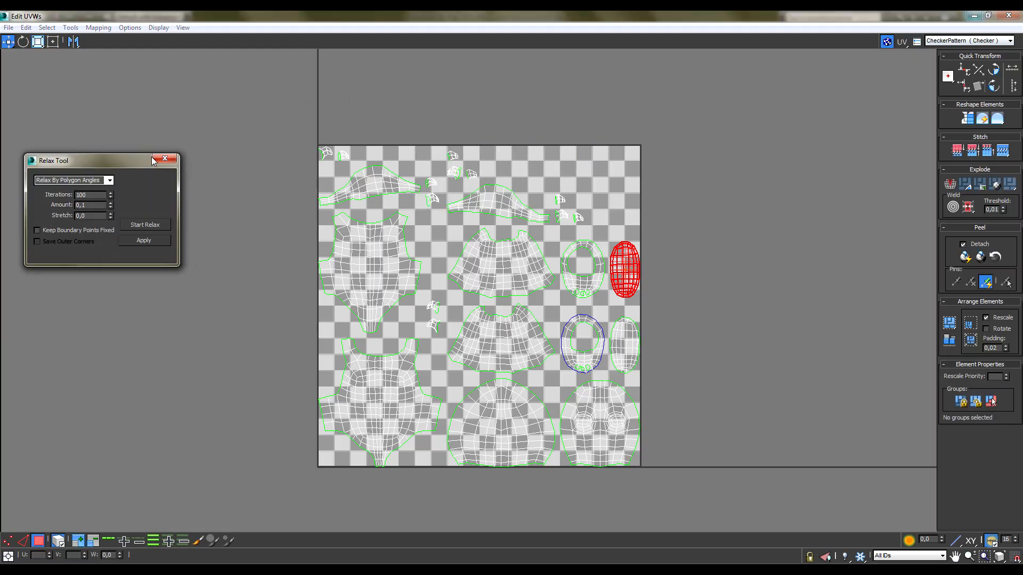
left_click(164, 159)
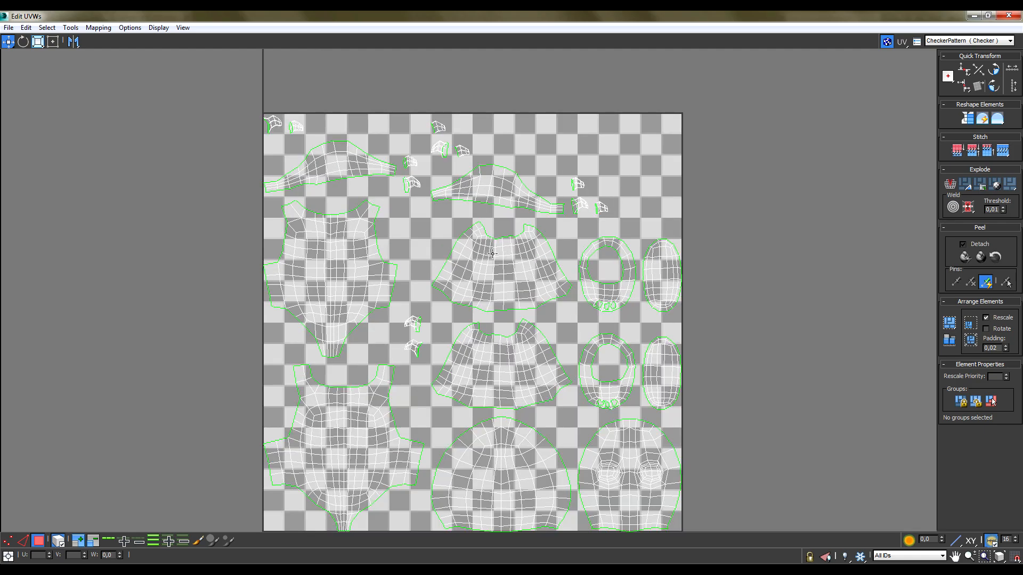
middle_click_drag(761, 323, 687, 327)
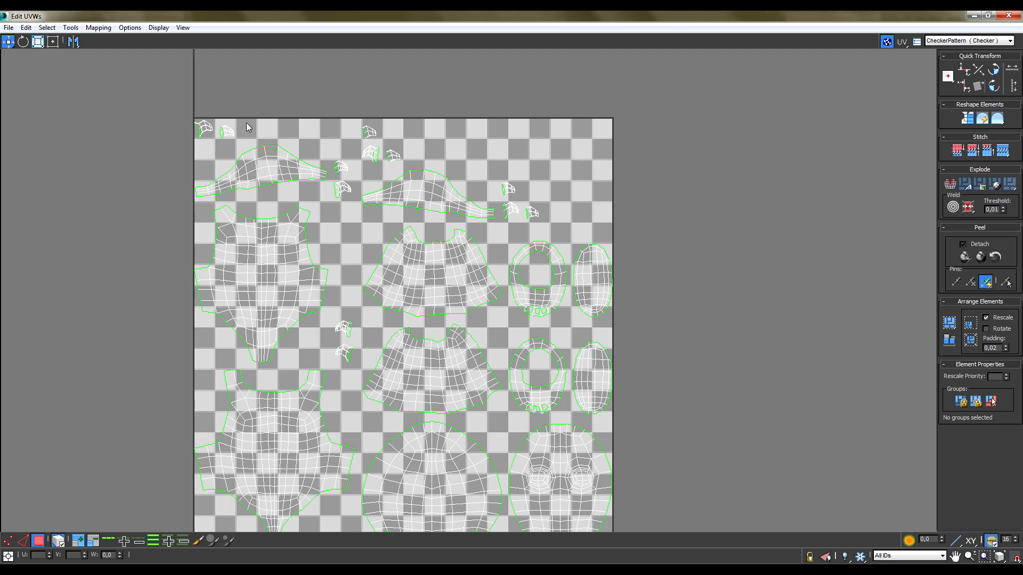
Collect six small claw shells in a vertical column near the UV square's upper-right corner
left_click_drag(234, 137, 553, 142)
left_click_drag(510, 189, 553, 149)
left_click_drag(529, 214, 549, 161)
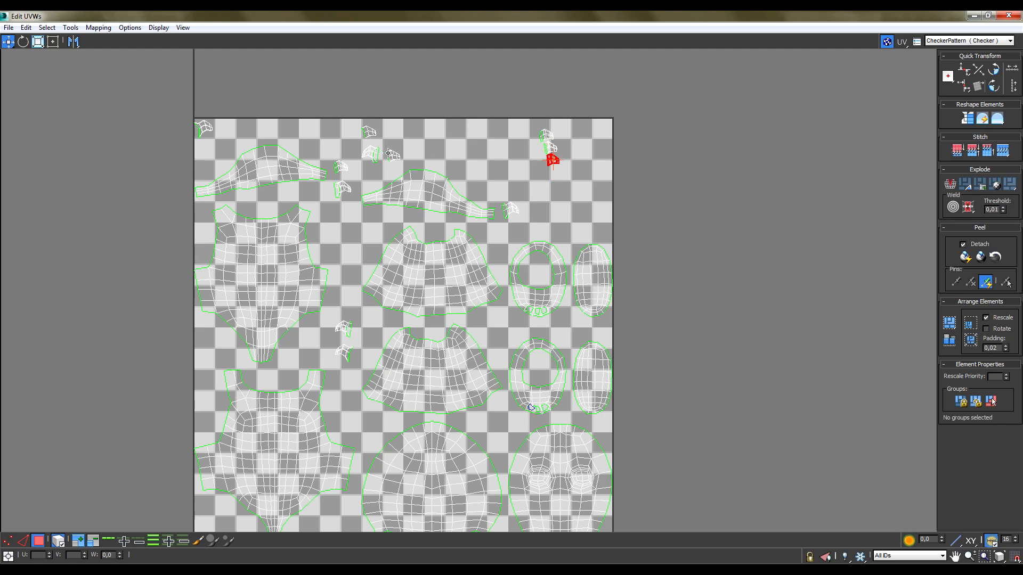
left_click_drag(369, 133, 556, 174)
left_click_drag(394, 155, 552, 187)
left_click_drag(342, 167, 553, 207)
Gather the remaining small claw shells in a second group beside the claw column
left_click_drag(369, 159, 498, 145)
left_click_drag(339, 326, 492, 155)
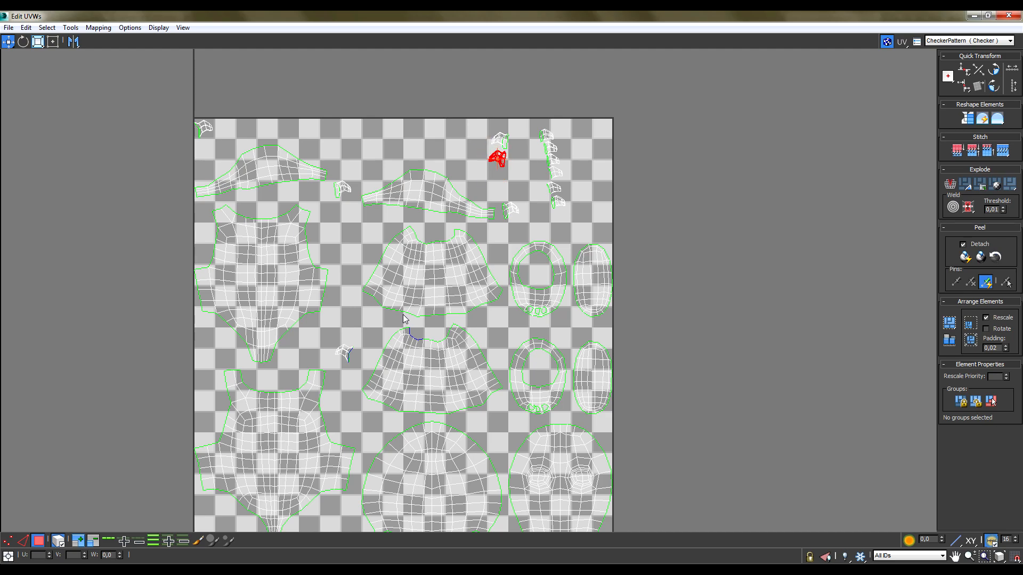
left_click_drag(345, 358, 523, 141)
left_click_drag(339, 188, 518, 161)
left_click_drag(214, 134, 530, 185)
left_click_drag(537, 129, 573, 212)
left_click(572, 161)
Arrange the second group of claw shells into two facing columns of three without overlaps
scroll(561, 137, "up", 2)
left_click(522, 137)
left_click_drag(522, 137, 469, 199)
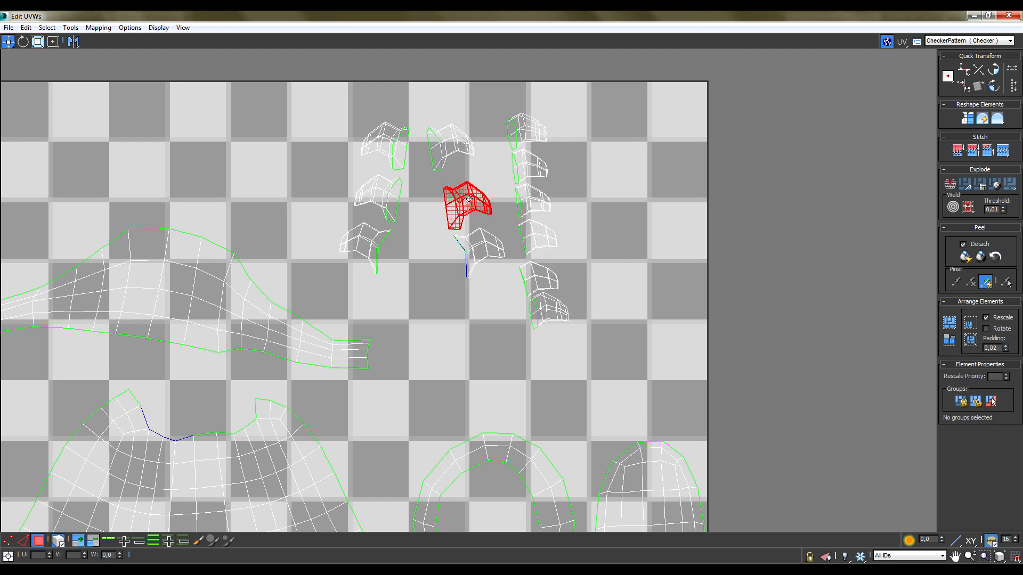
left_click_drag(450, 138, 414, 151)
left_click_drag(382, 187, 405, 197)
left_click_drag(371, 238, 401, 246)
left_click(456, 283)
Select the two facing claw columns and move them closer to the single claw column
scroll(423, 265, "down", 5)
scroll(467, 245, "up", 2)
left_click_drag(372, 193, 459, 281)
left_click_drag(435, 248, 470, 244)
left_click(518, 238)
Stack the two arm shells one above the other over the upper leg shell
middle_click_drag(480, 277, 531, 186)
left_click_drag(275, 166, 399, 152)
left_click_drag(396, 197, 390, 197)
left_click(400, 140)
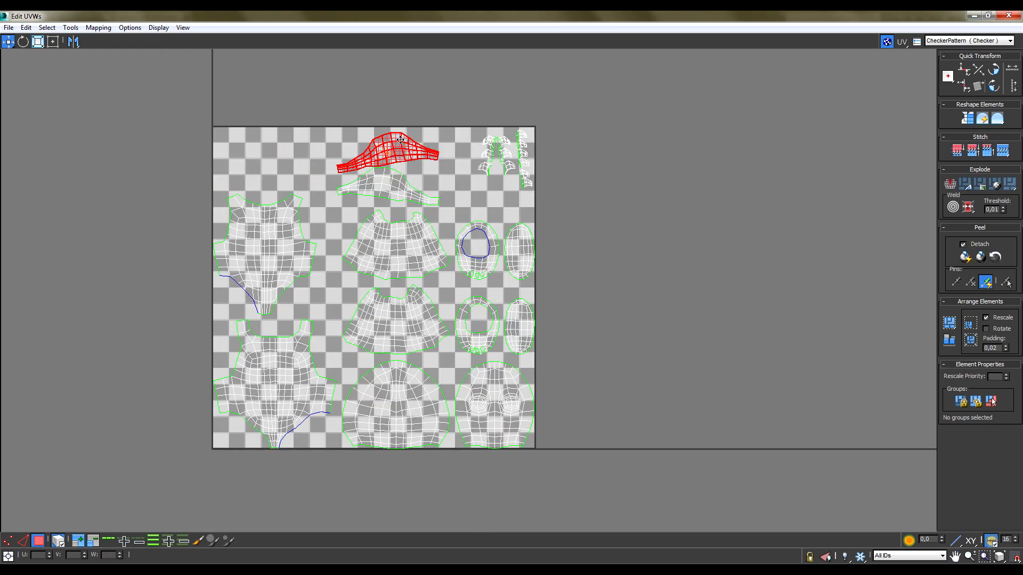
Rotate the upper arm shell to line up with the other arm, and move both to the UV square's upper-left corner
left_click(23, 42)
left_click_drag(414, 187, 411, 189)
left_click(9, 42)
left_click_drag(345, 98, 403, 183)
left_click_drag(391, 182, 277, 177)
Align the two torso shells in a column beneath the arm shells
left_click_drag(264, 241, 272, 259)
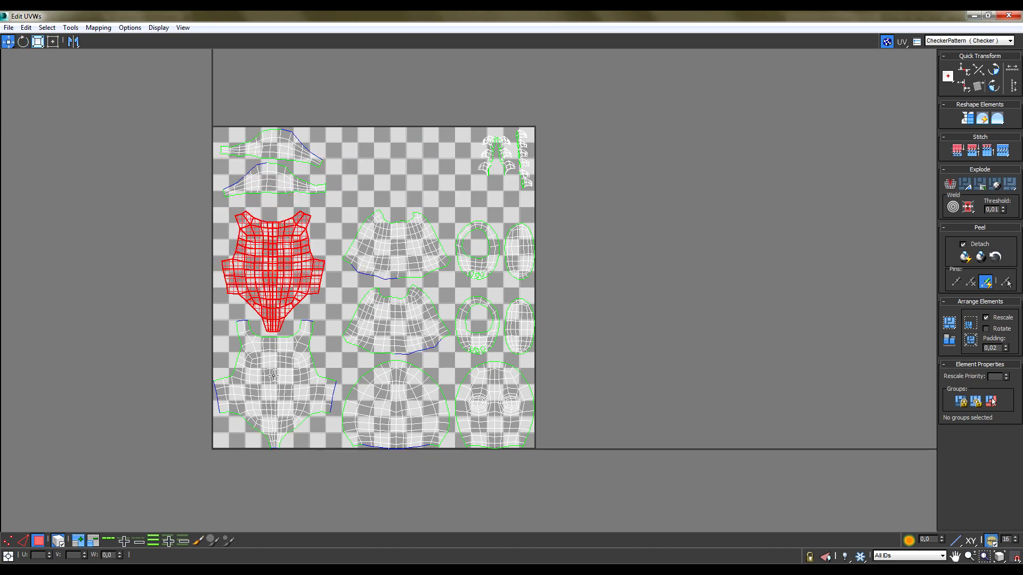
left_click(273, 375)
left_click_drag(273, 374, 272, 373)
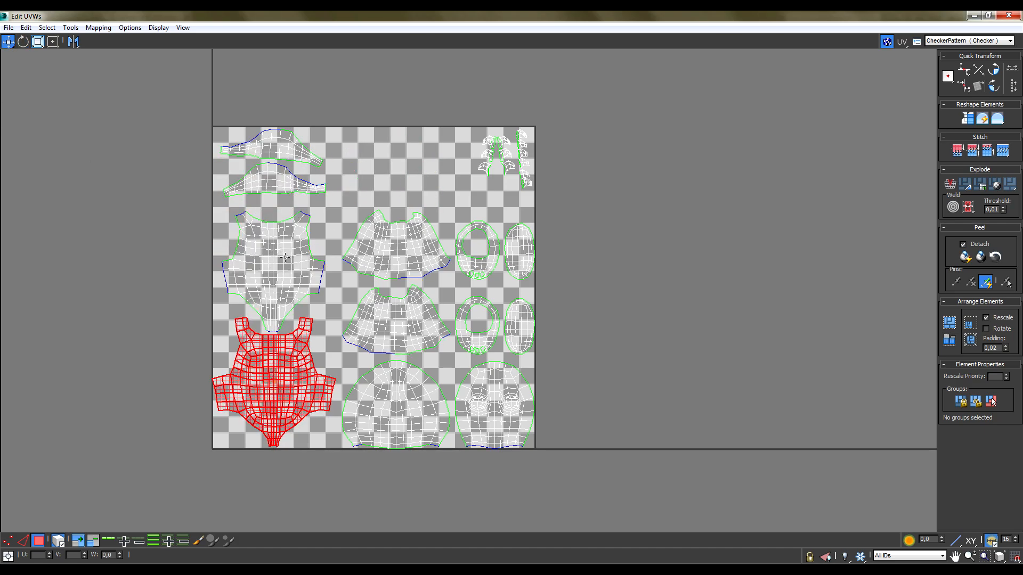
left_click(272, 281)
left_click_drag(273, 278, 273, 278)
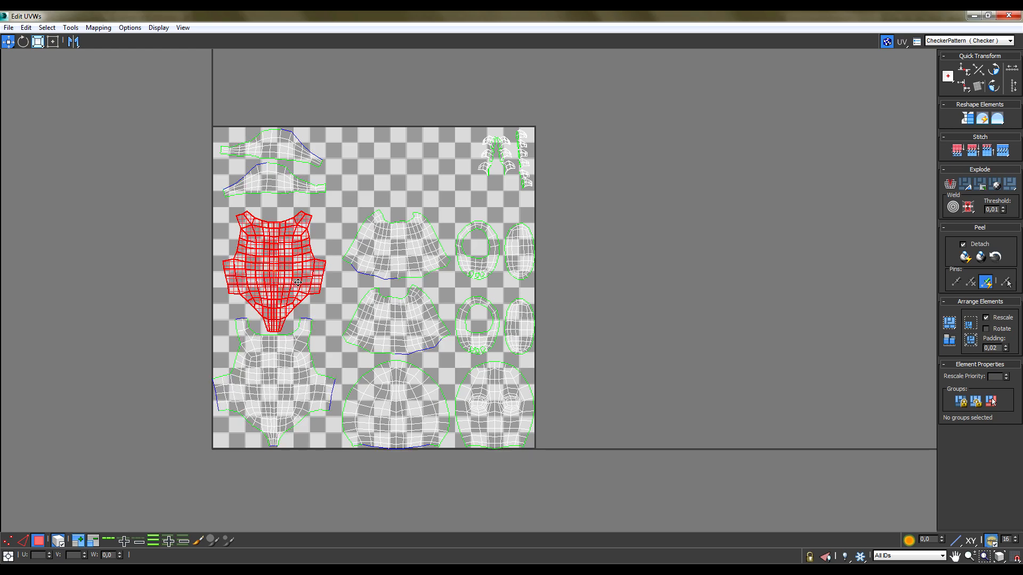
Move the two leg shells up beside the arms and torso, and line up the foot and sole shells beneath them
left_click_drag(406, 253, 401, 173)
left_click_drag(398, 328, 393, 253)
left_click_drag(470, 261, 461, 238)
left_click_drag(493, 337, 363, 317)
left_click_drag(456, 236, 396, 332)
left_click_drag(517, 255, 436, 313)
left_click_drag(512, 322, 478, 314)
Move the face shell beside the leg shells and the claw shells to the UV square's lower-right corner, adjusting the back-of-head shell
left_click(488, 394)
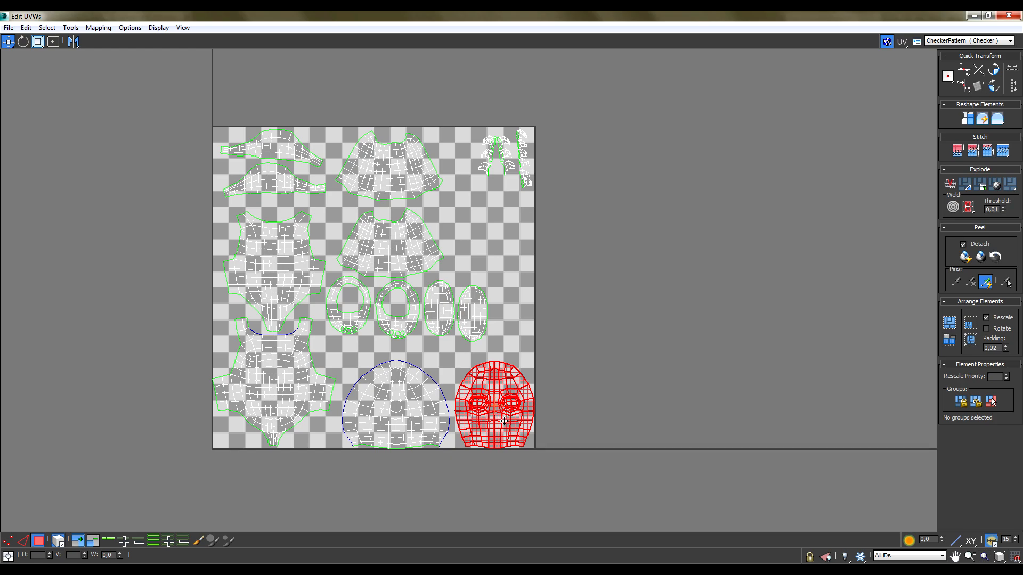
left_click_drag(502, 418, 495, 244)
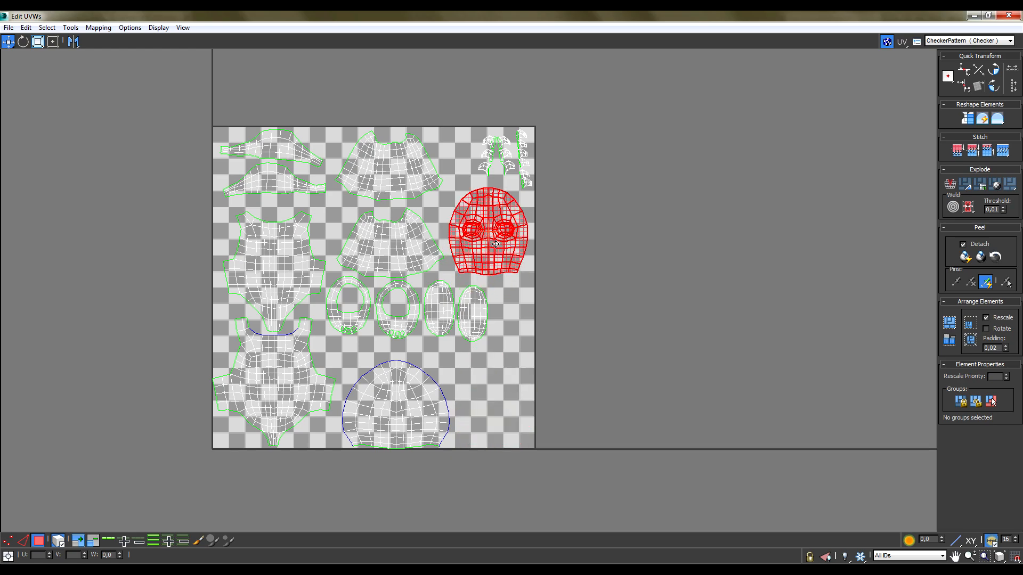
left_click(388, 403)
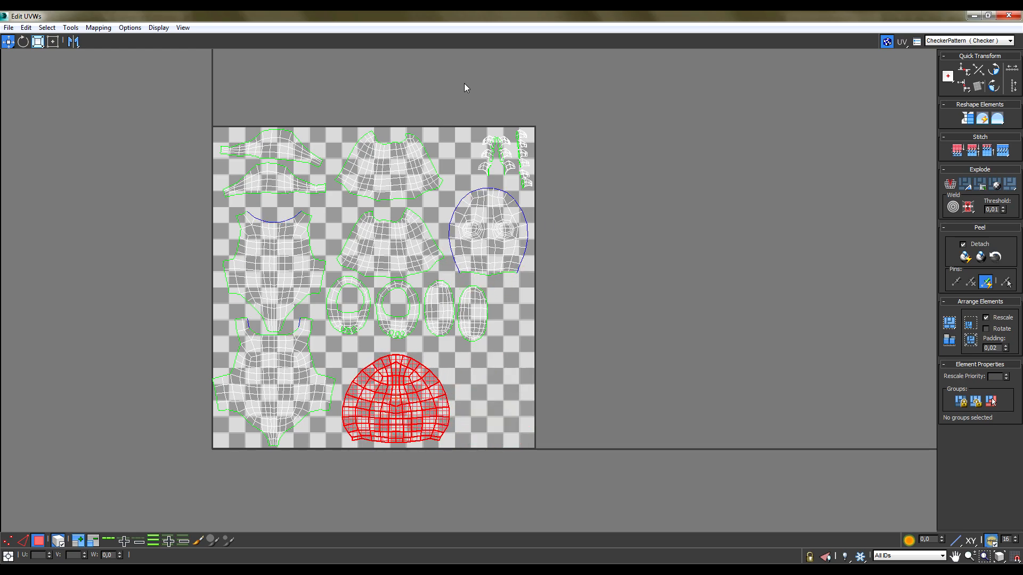
left_click(538, 183)
left_click_drag(524, 185, 510, 423)
left_click(574, 321)
left_click(493, 248)
left_click_drag(493, 248, 486, 234)
left_click_drag(449, 378, 453, 370)
Move both arm shells and both leg shells outside the UV square to free up space
left_click_drag(271, 173, 634, 235)
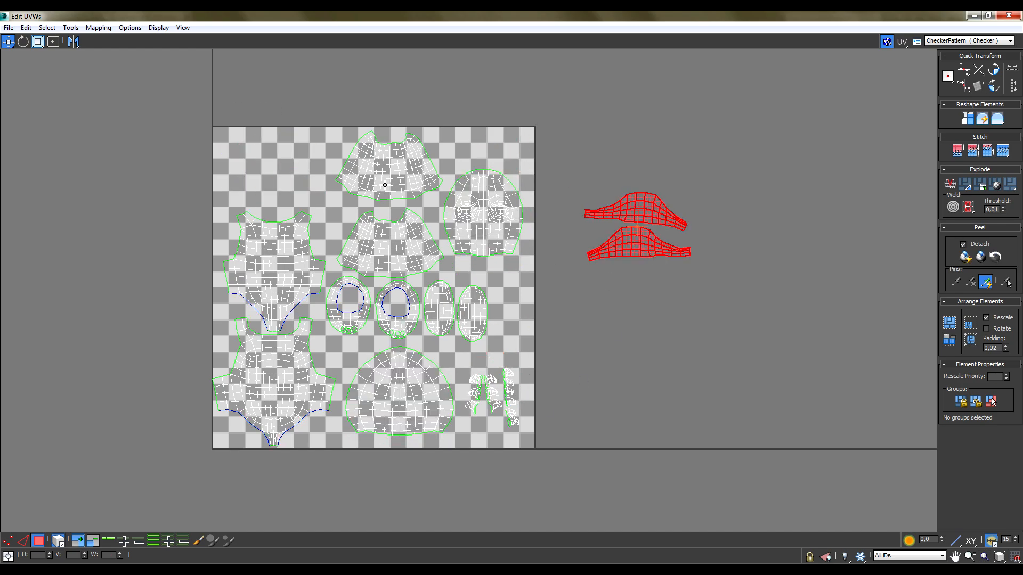
left_click_drag(380, 168, 625, 149)
left_click_drag(399, 246, 681, 357)
Place the two torso shells side by side along the top of the UV square
left_click_drag(287, 276, 364, 207)
left_click_drag(260, 406, 270, 220)
left_click_drag(361, 204, 400, 208)
Place the two head shells below the torsos with the foot shells beneath, and move the soles outside the UV square
left_click_drag(482, 225, 272, 320)
left_click_drag(343, 324, 268, 429)
left_click_drag(397, 326, 321, 427)
left_click_drag(406, 416, 378, 344)
left_click_drag(281, 424, 305, 425)
left_click_drag(436, 323, 566, 421)
left_click_drag(472, 314, 573, 369)
Stack the arm and foot shells along the UV square's right side and move the claw shells above them
left_click_drag(635, 210, 485, 253)
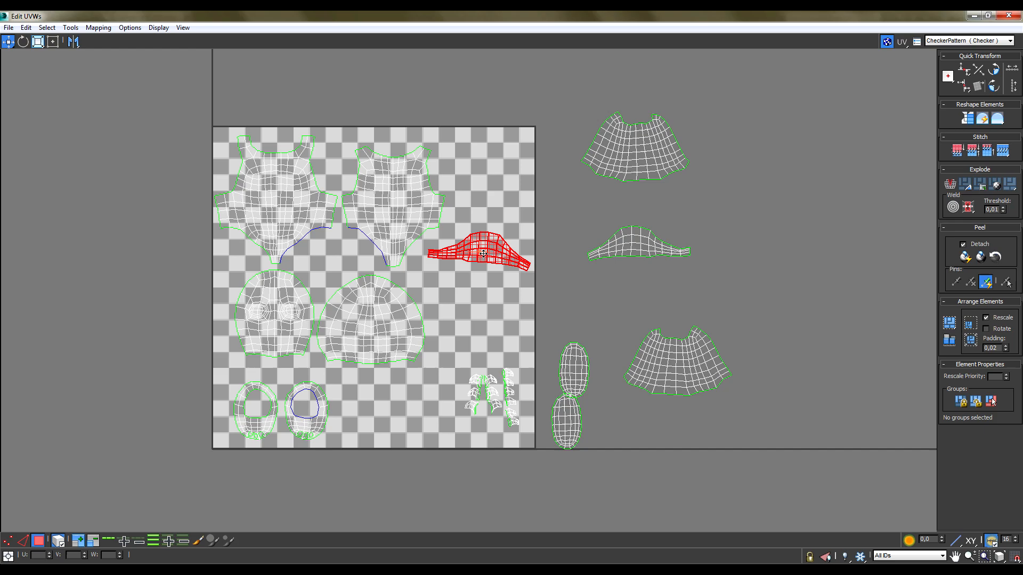
left_click_drag(631, 246, 468, 289)
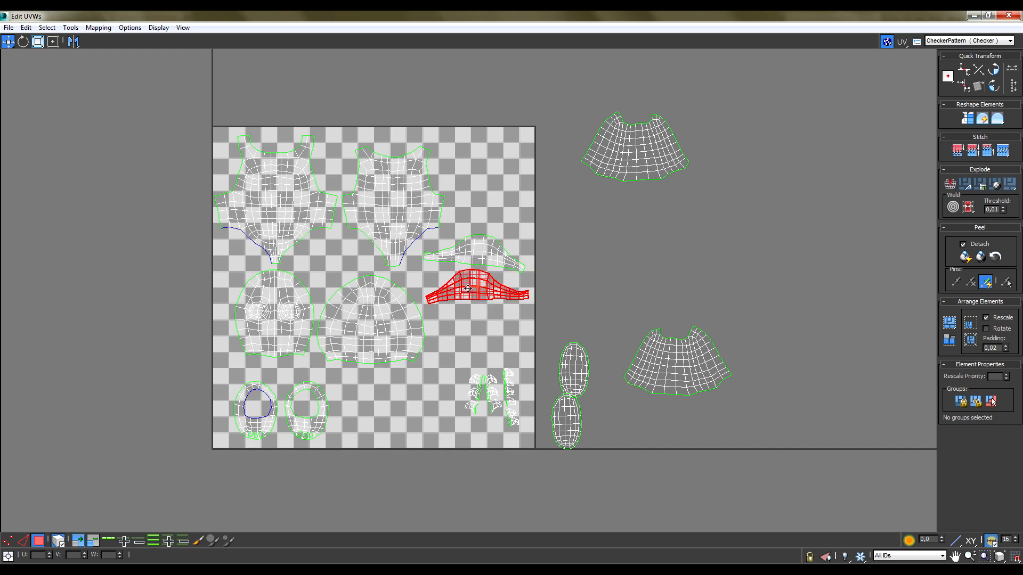
left_click_drag(254, 419, 451, 345)
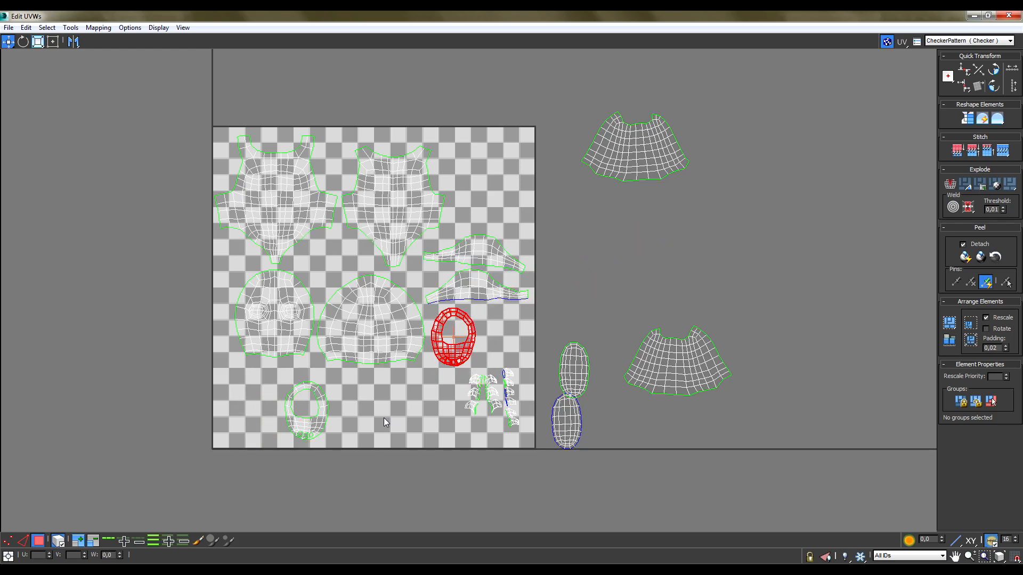
left_click_drag(322, 428, 517, 353)
left_click_drag(461, 438, 506, 166)
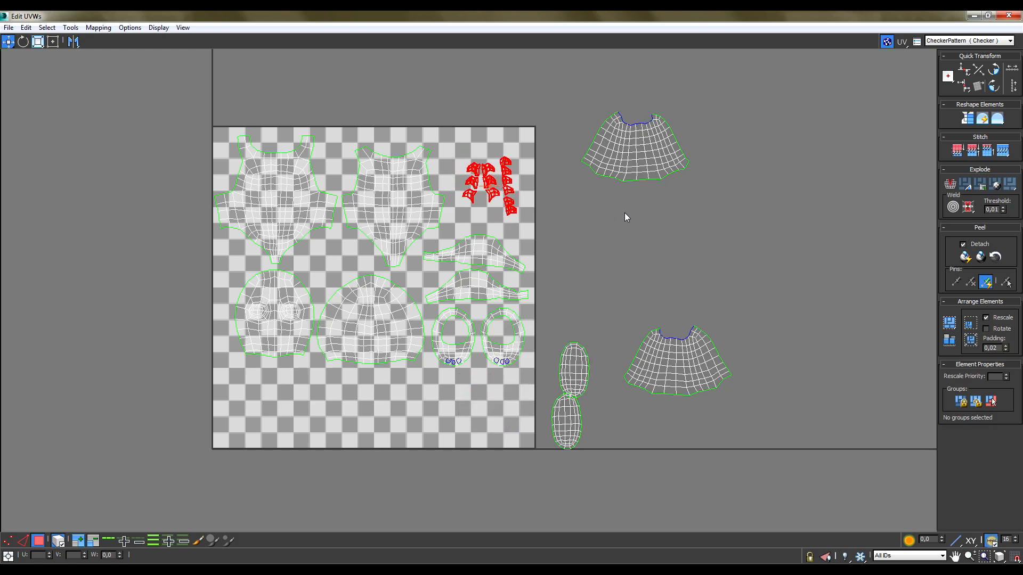
left_click(625, 213)
Fill the bottom row of the UV square with the two leg shells and the two sole shells
left_click_drag(574, 373, 457, 407)
left_click_drag(565, 429, 502, 411)
left_click_drag(648, 163, 285, 424)
left_click_drag(676, 369, 387, 419)
left_click(668, 326)
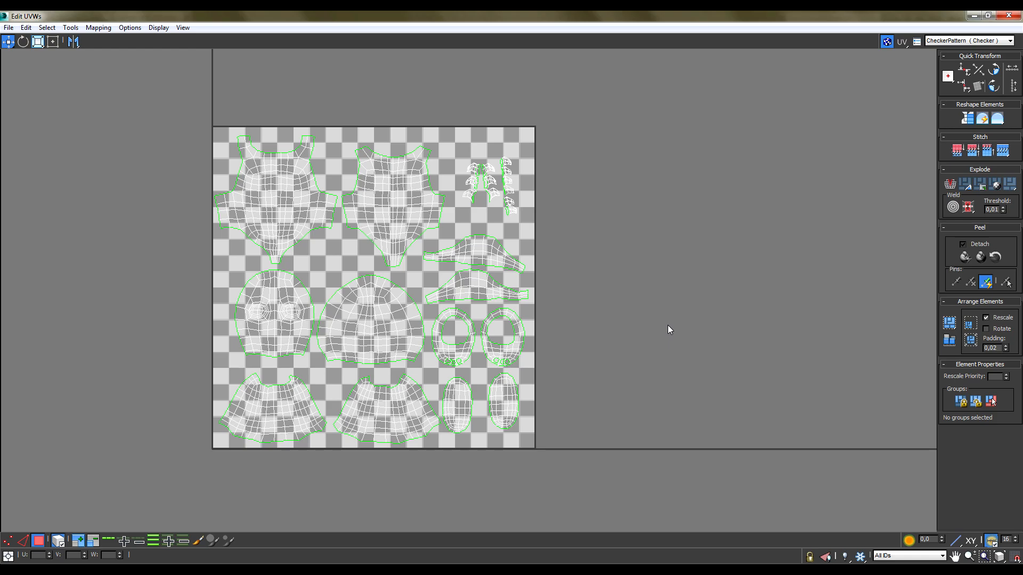
Restore the UV editor to a floating window beside the model and turn off edged faces in the viewport
key("ctrl+a")
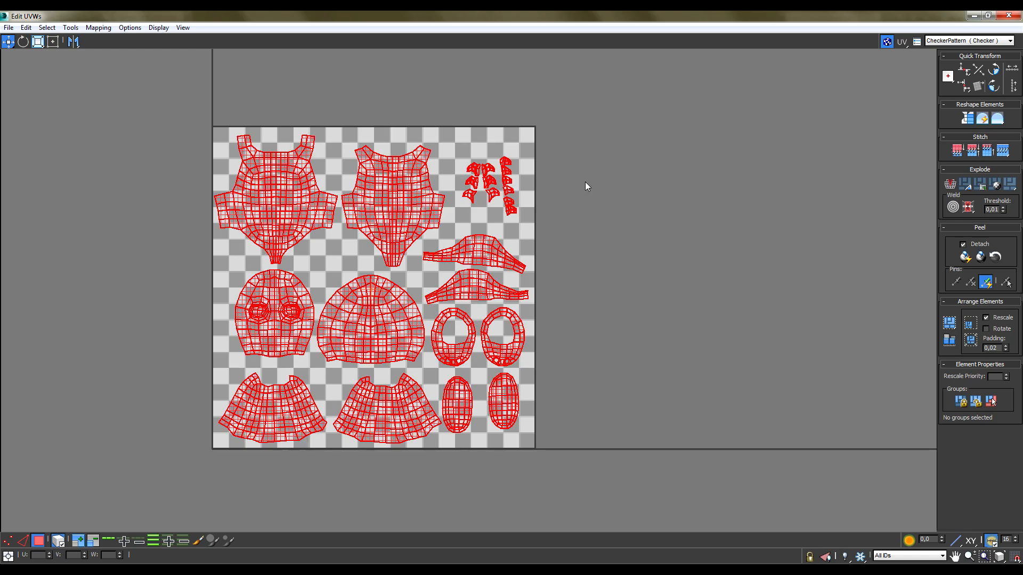
double_click(703, 15)
left_click_drag(531, 122, 222, 121)
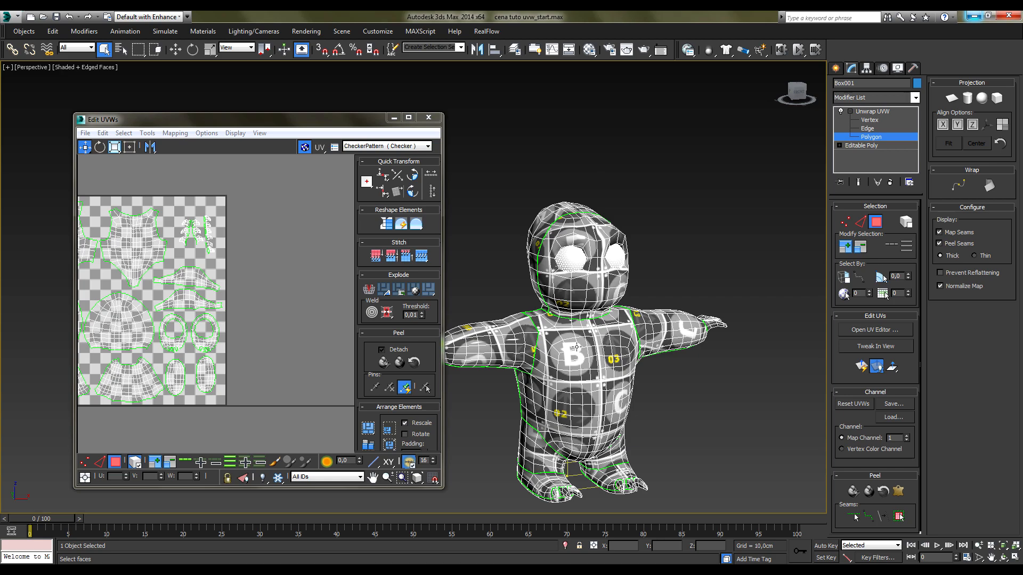
key("F4")
mouse_move(673, 382)
middle_mouse_down("alt")
mouse_move(709, 411)
mouse_move(880, 409)
mouse_move(552, 414)
mouse_move(507, 392)
mouse_move(739, 417)
mouse_move(663, 433)
mouse_move(693, 424)
middle_mouse_up("alt")
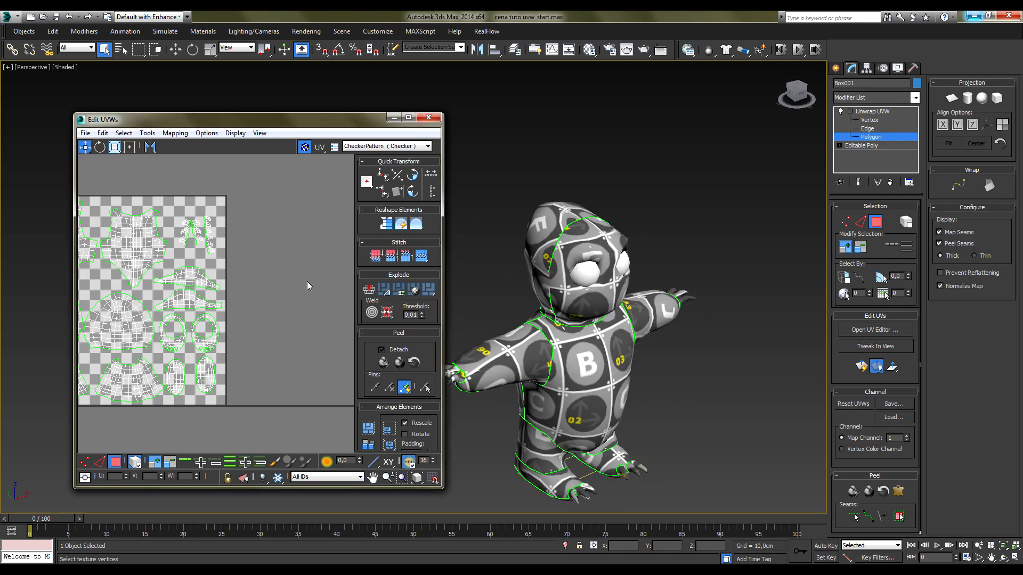
scroll(283, 316, "down", 2)
middle_click_drag(283, 316, 312, 316)
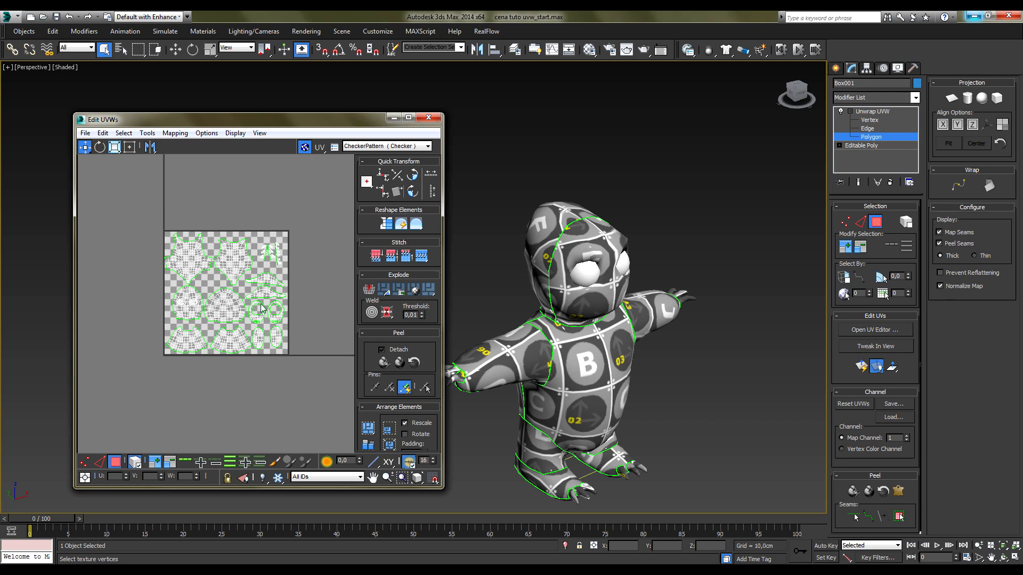
left_click_drag(327, 383, 326, 384)
left_click_drag(301, 385, 315, 392)
left_click(316, 392)
Render the UVW template at 2048 × 2048 with the fill mode set to Normal
left_click(147, 133)
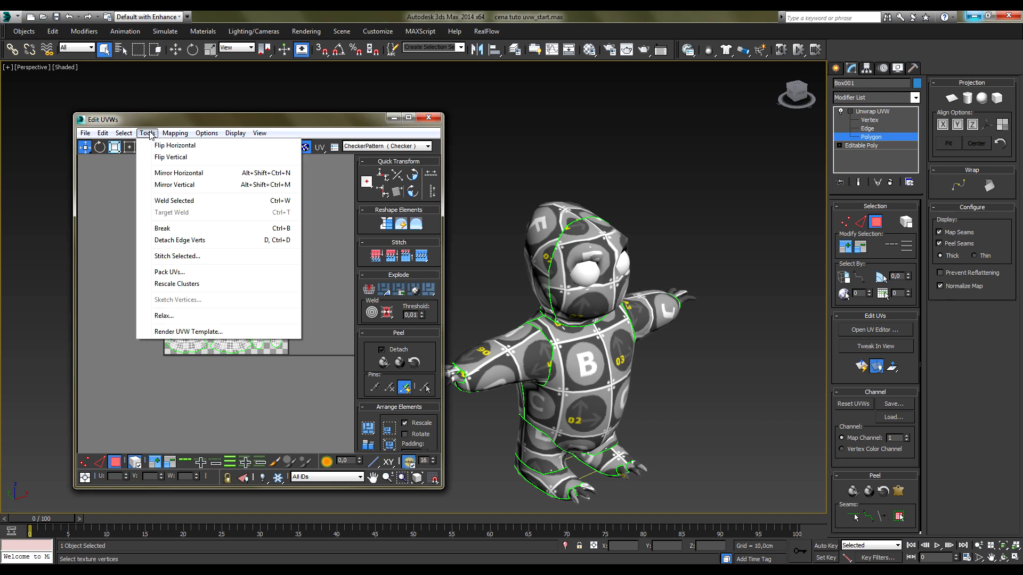
left_click(192, 332)
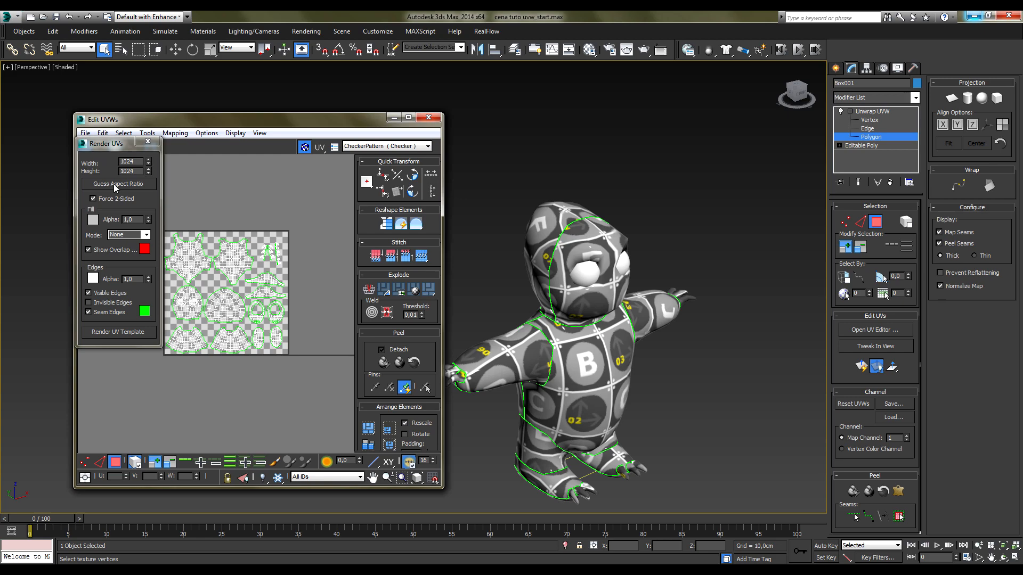
double_click(129, 162)
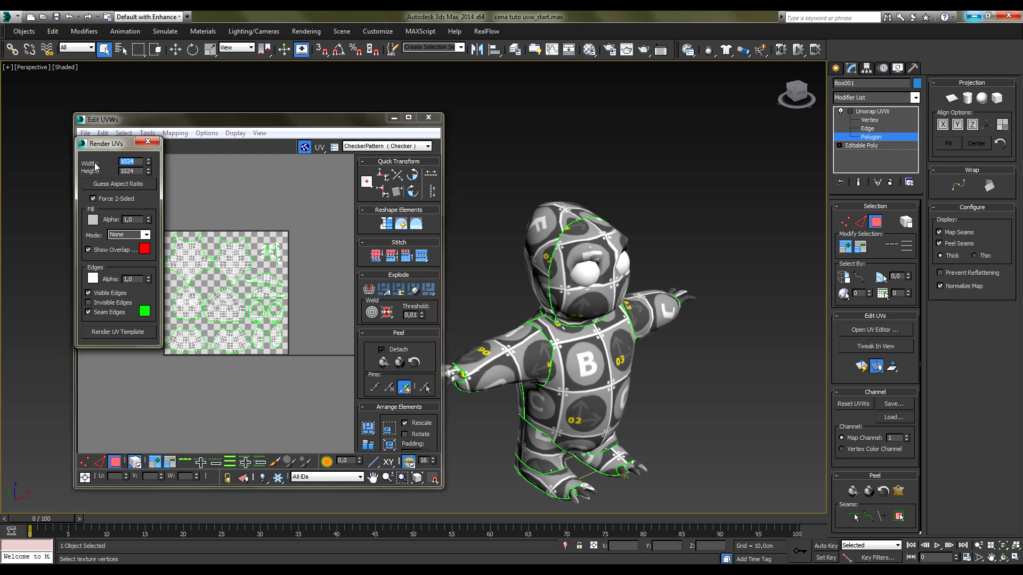
type("2048")
double_click(128, 171)
type("2")
left_click(145, 235)
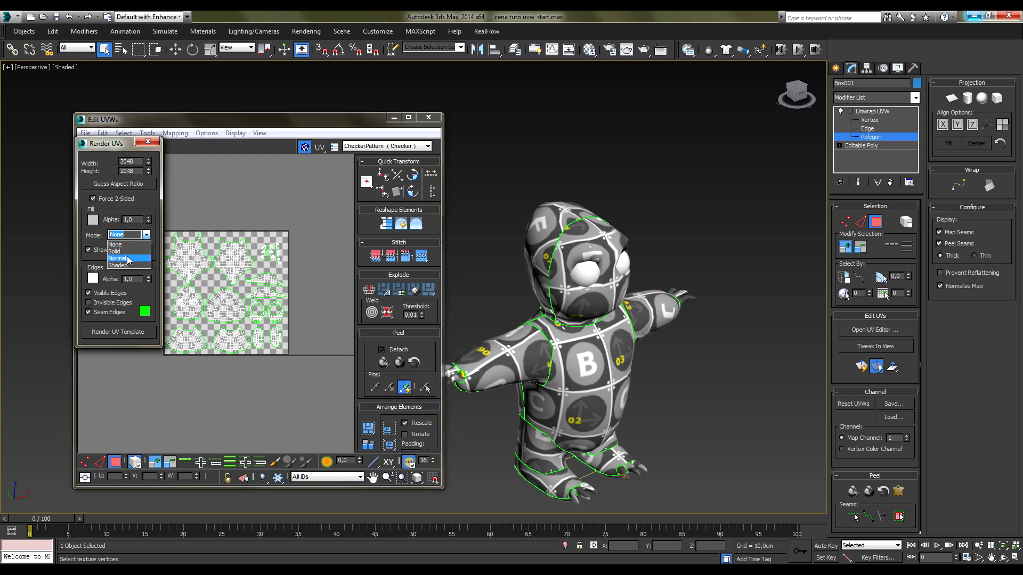
left_click(128, 258)
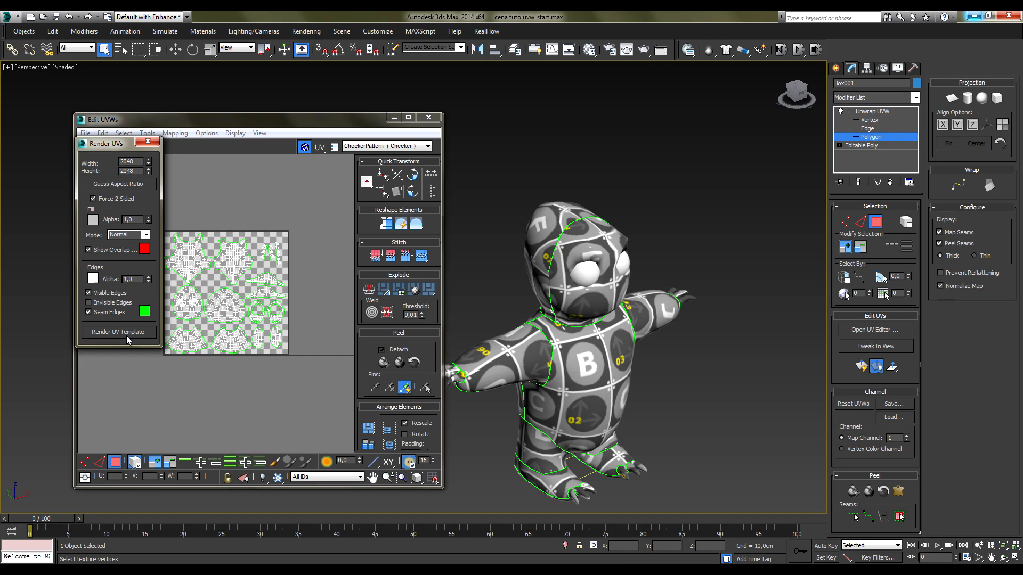
left_click(126, 336)
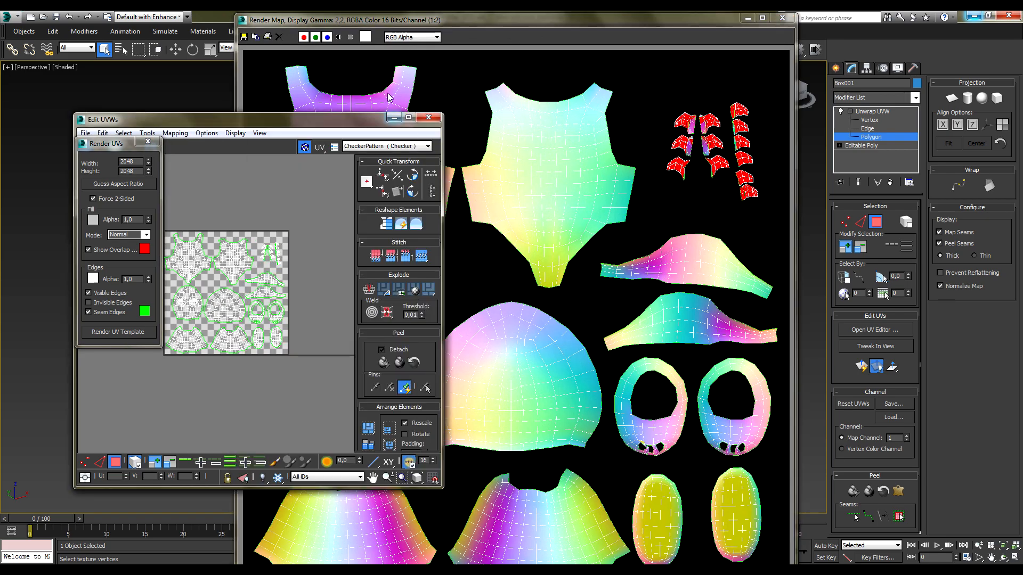
Examine the rendered UV map, looking closely at the claw shells
left_click(439, 21)
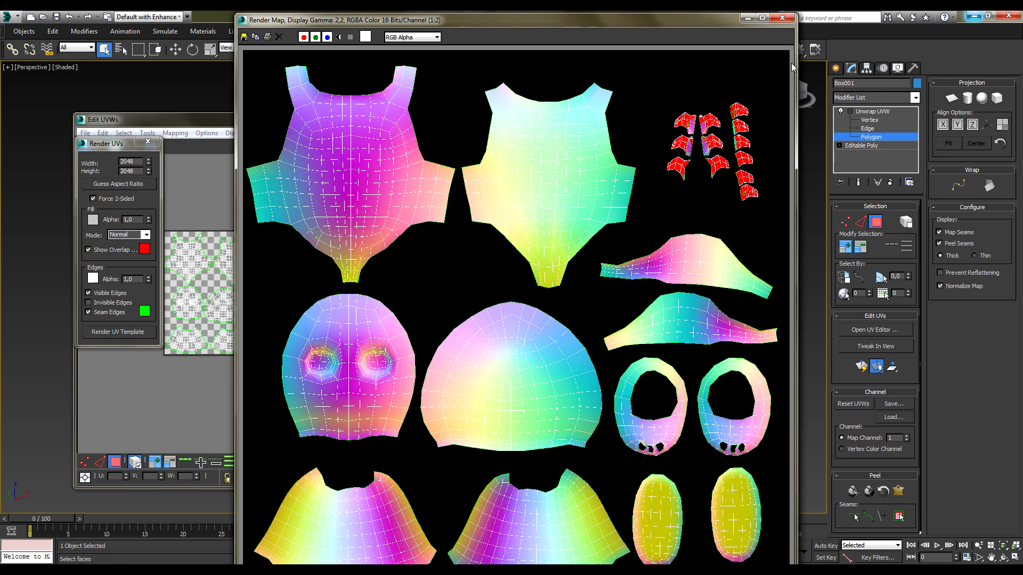
scroll(726, 113, "up", 2)
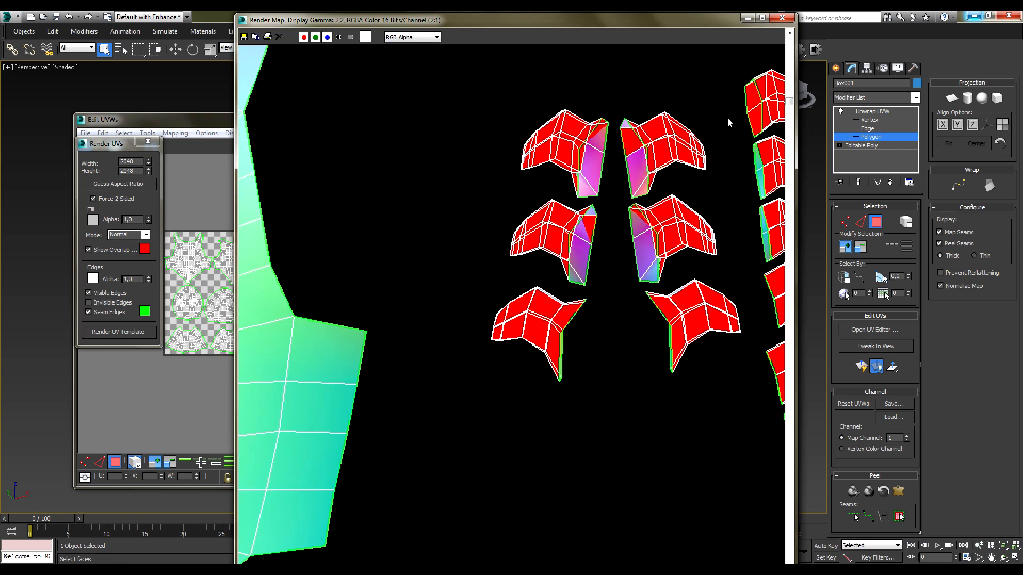
scroll(727, 117, "down", 1)
middle_click_drag(716, 207, 617, 239)
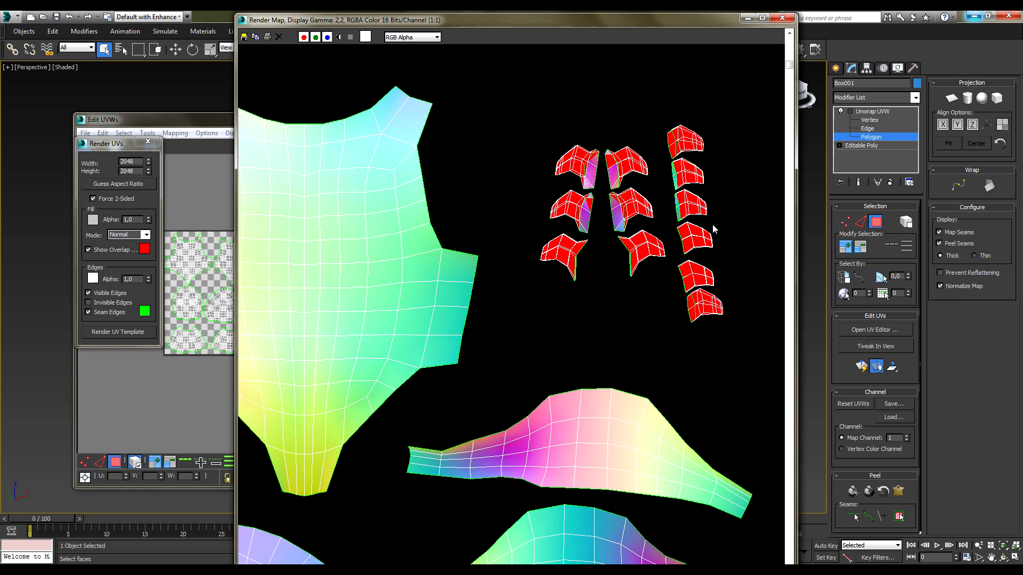
scroll(712, 225, "down", 2)
scroll(712, 225, "up", 1)
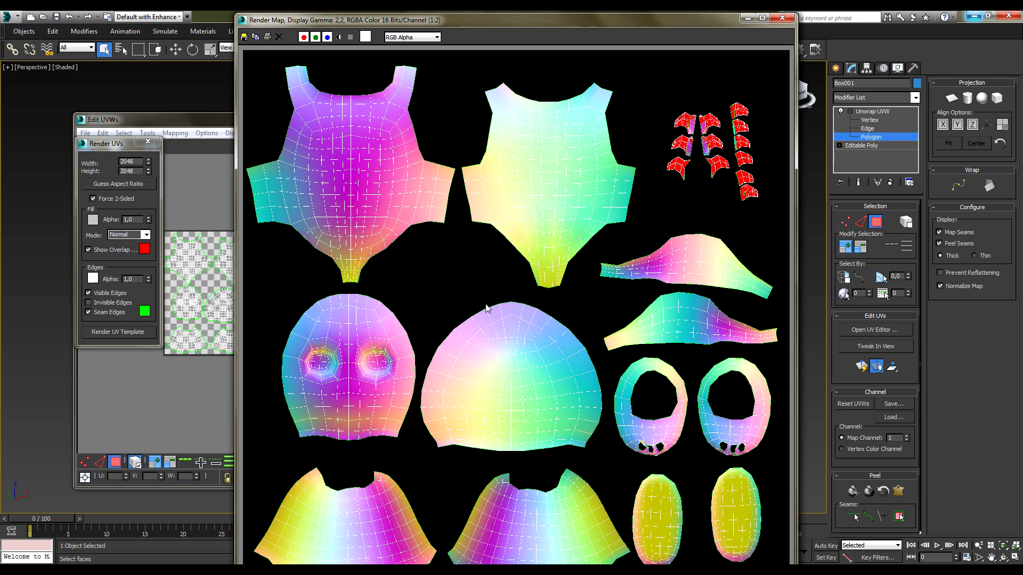
Set the UV template's fill mode to None, close the previous render and render the template again as wireframe only
left_click_drag(474, 22, 515, 18)
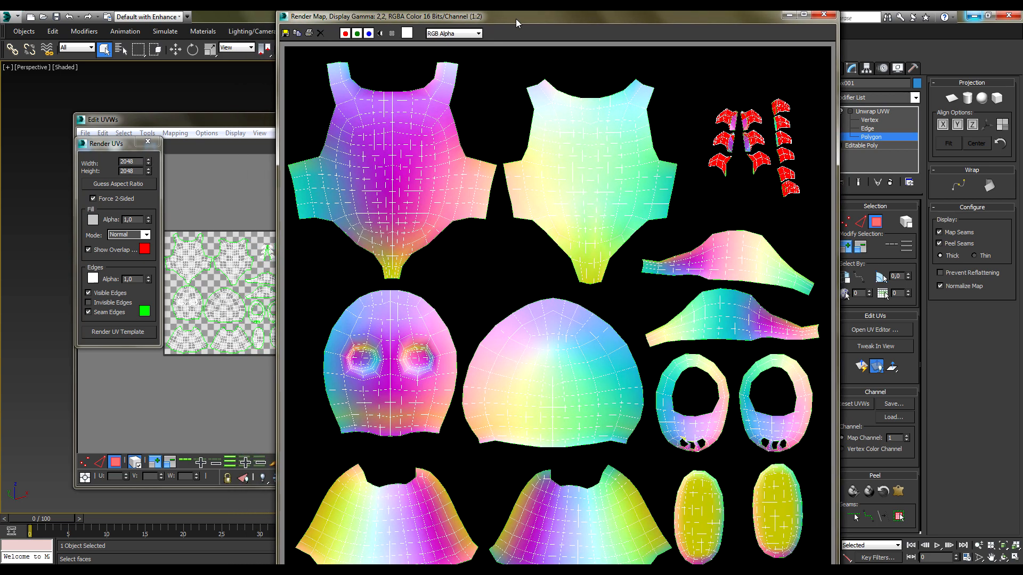
left_click(147, 236)
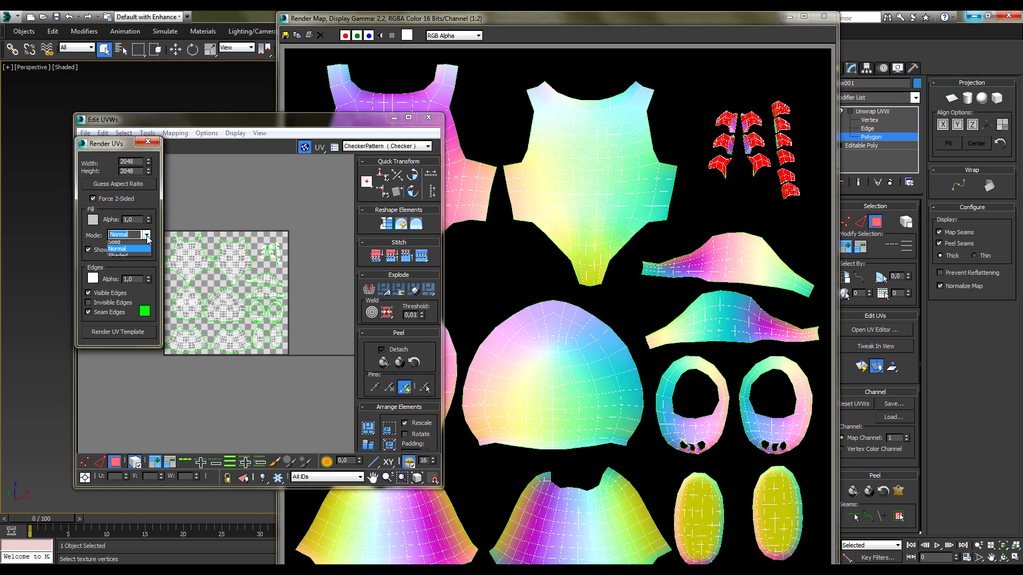
left_click(116, 245)
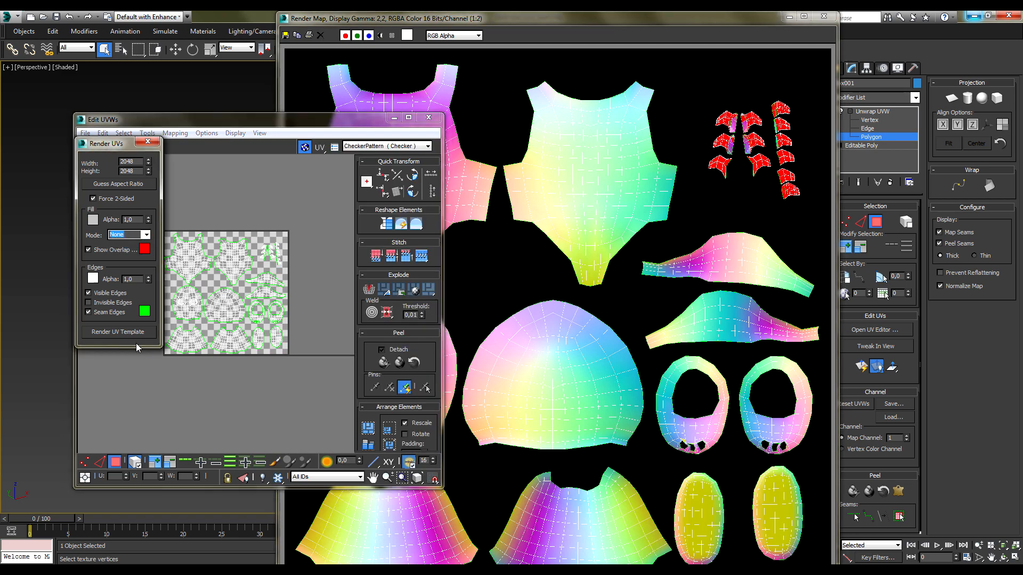
left_click(823, 17)
left_click(141, 332)
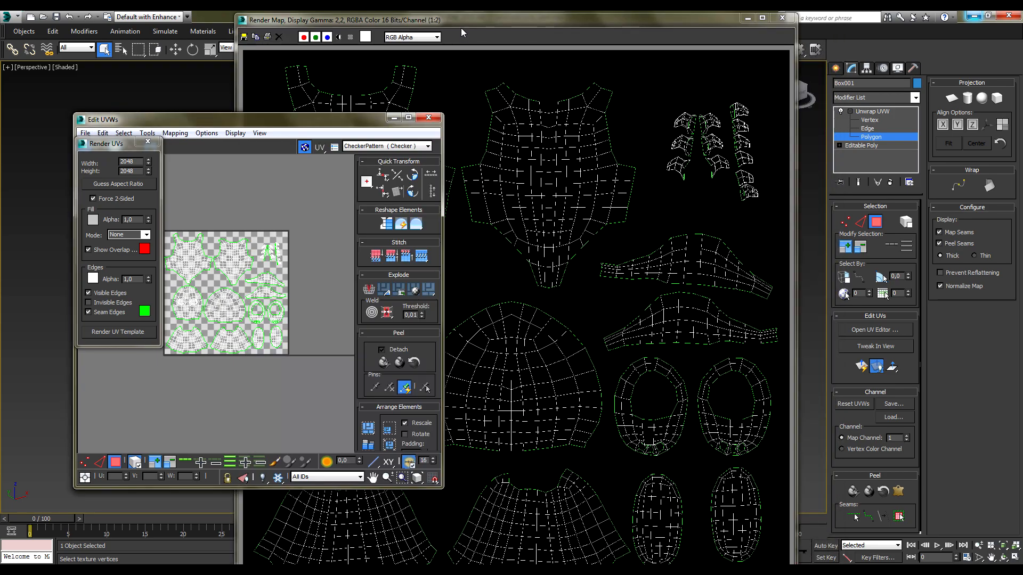
Save the rendered wireframe template as TEXTURA.jpg in the V11 - UVW Map folder
left_click(462, 26)
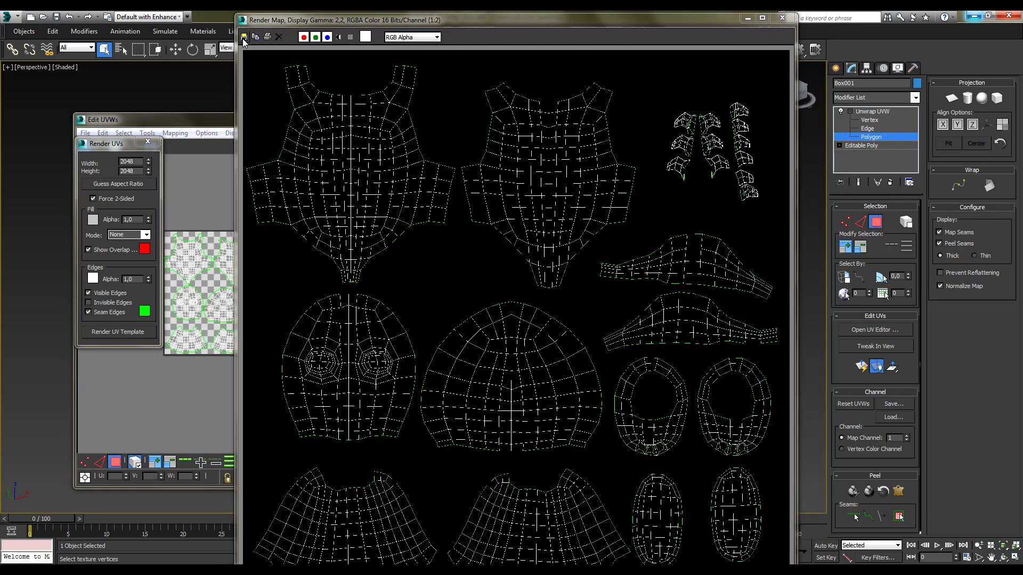
left_click(244, 38)
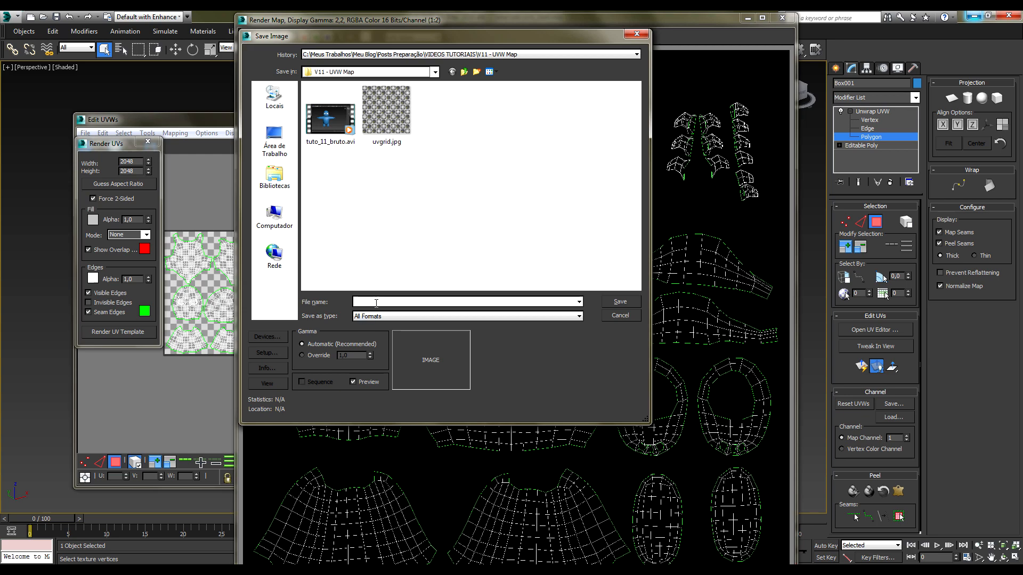
left_click(394, 317)
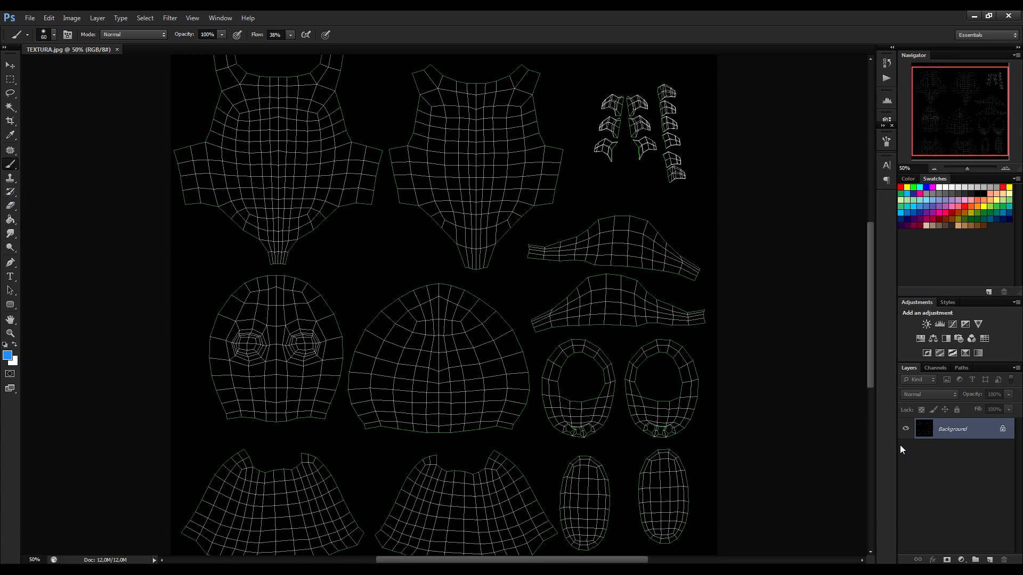
In Photoshop, add a new layer above the template in TEXTURA.jpg and fill it with the blue foreground colour
left_click(989, 559)
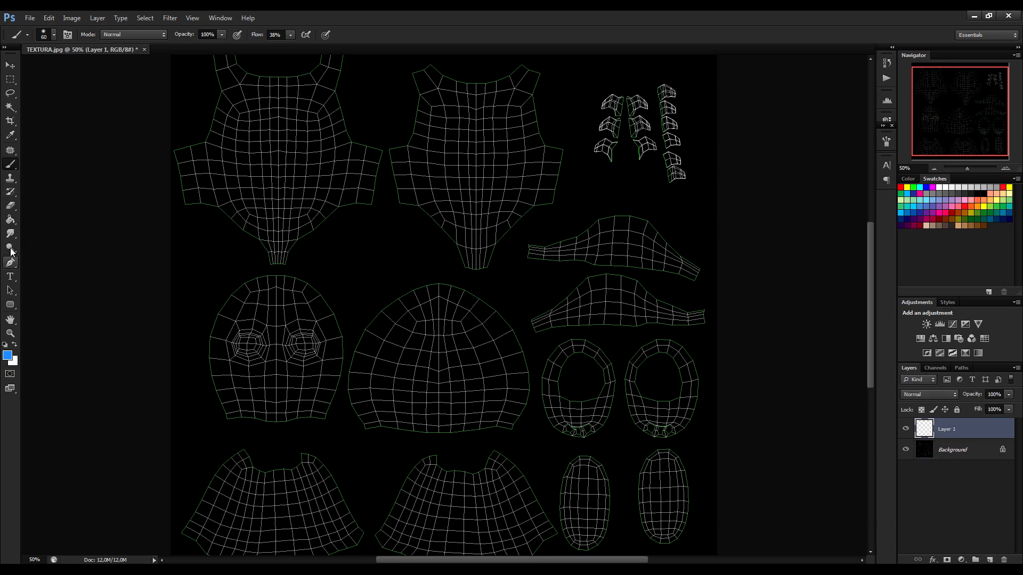
left_click(10, 219)
left_click(321, 257)
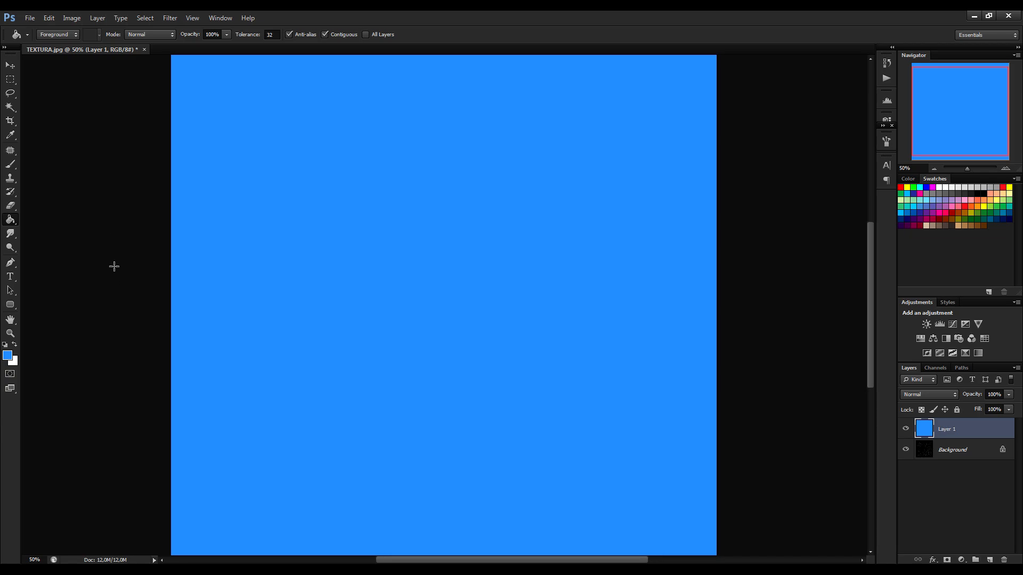
Save a layered Photoshop copy as TEXTURA_DIFUSE.PSD with Maximize Compatibility on, and activate the Move tool
key("ctrl+shift+s")
left_click(477, 290)
left_click(477, 302)
left_click(511, 276)
left_click_drag(487, 277, 477, 281)
type("_DIFUSE")
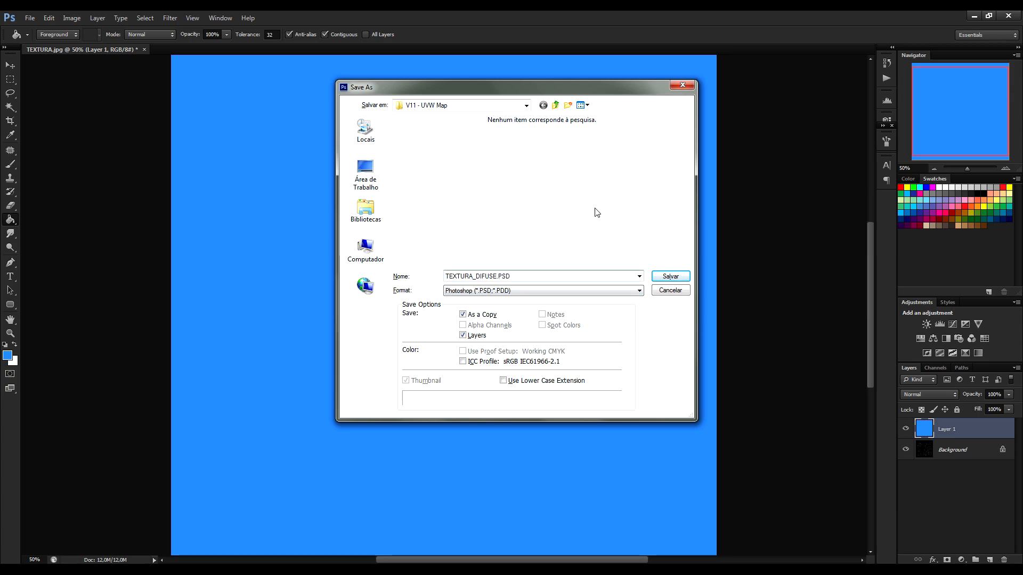
left_click(671, 276)
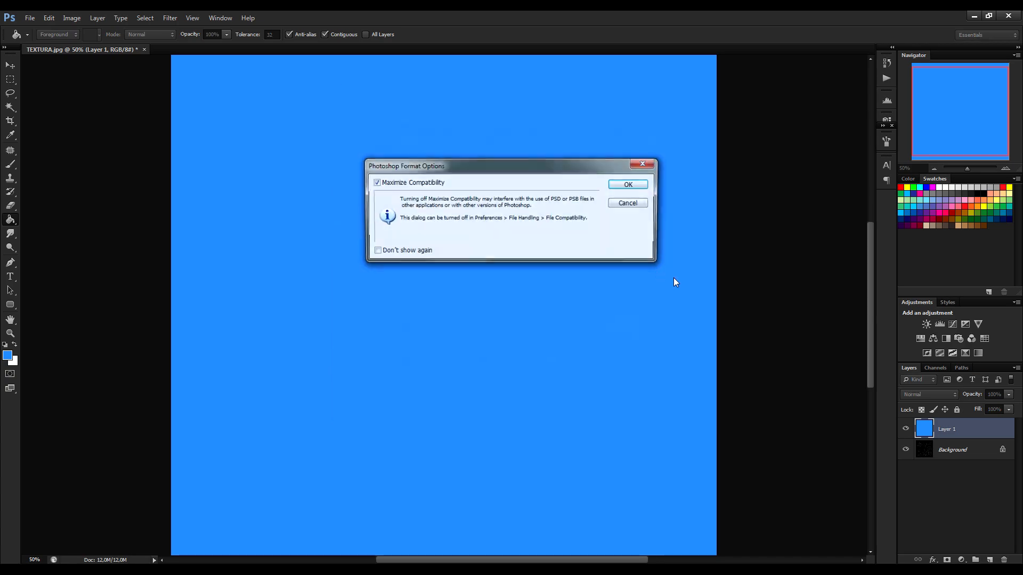
left_click(622, 183)
key("v")
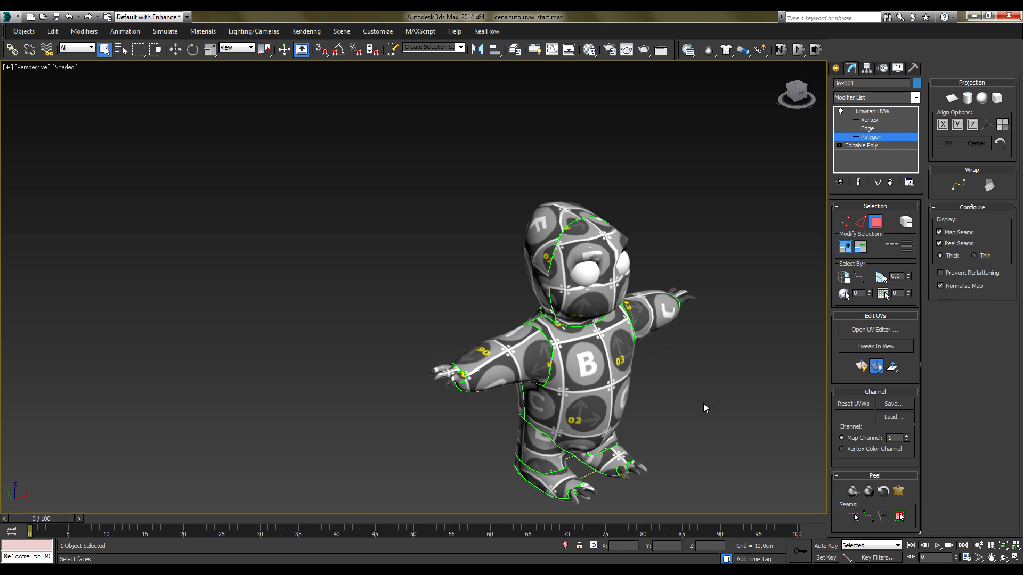
Switch back to 3ds Max, leave polygon mode and add a TurboSmooth modifier with 2 iterations to the character
middle_click_drag(703, 404, 606, 386, "alt")
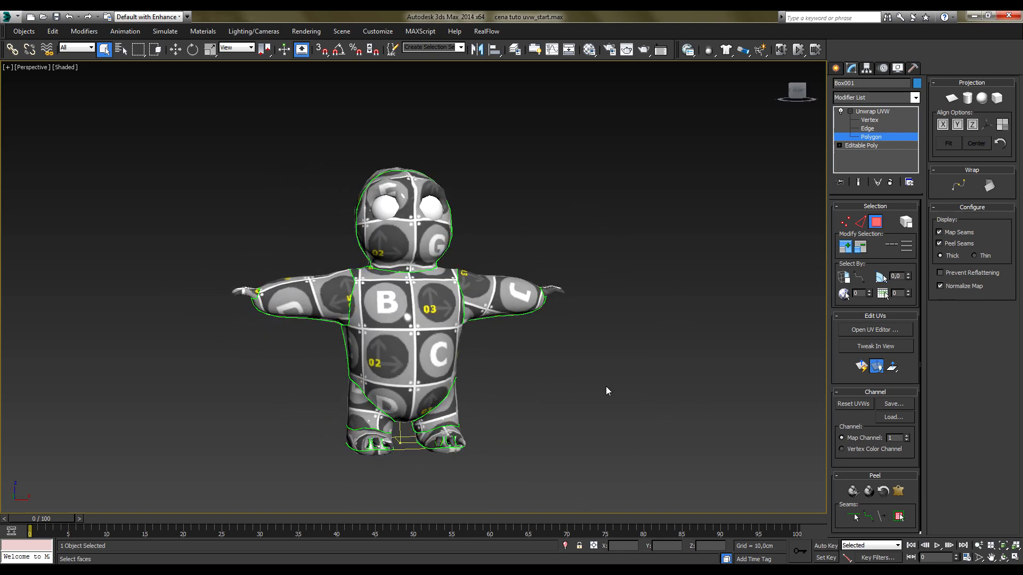
left_click(850, 112)
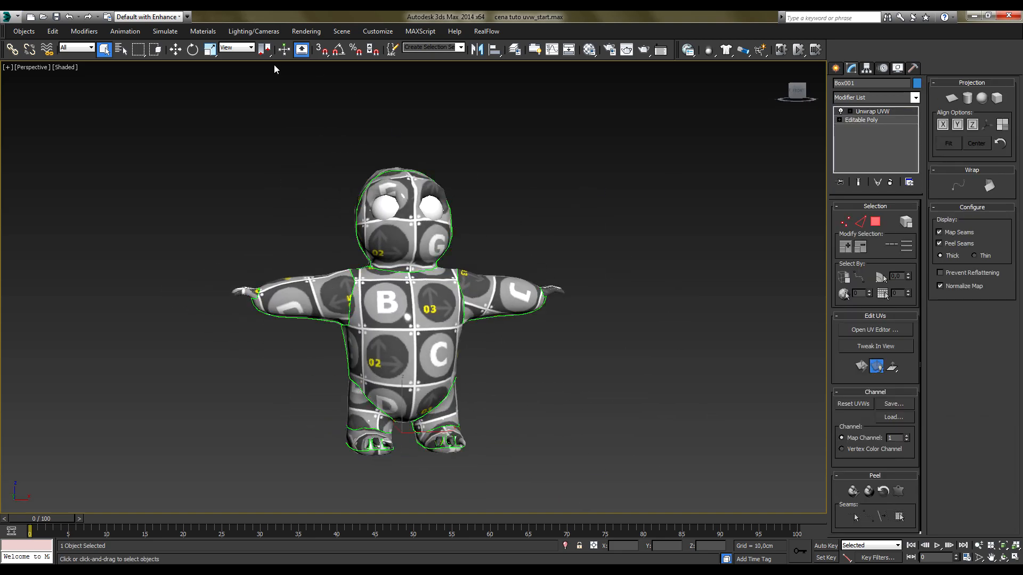
type("x")
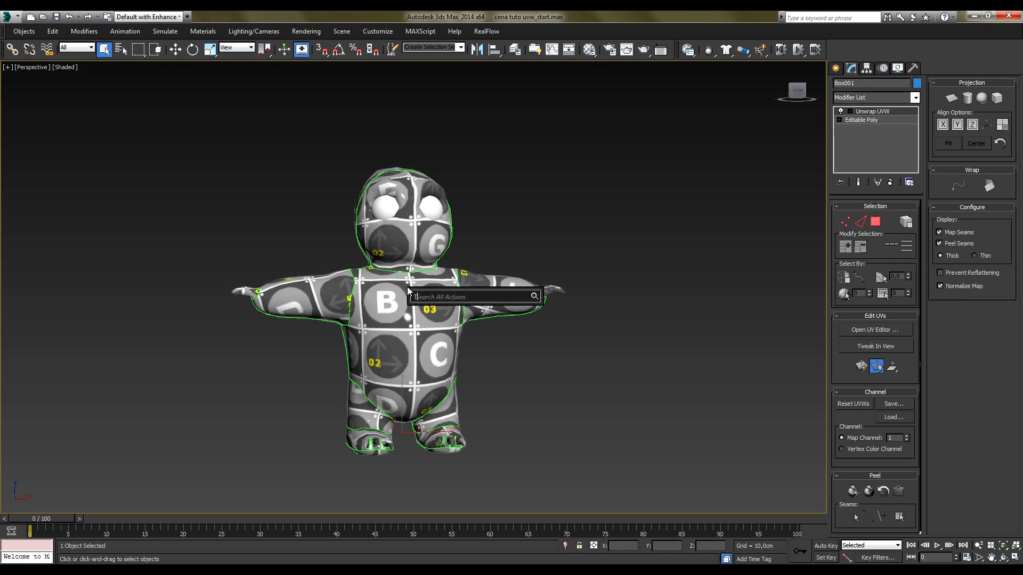
type("TURB")
left_click(442, 312)
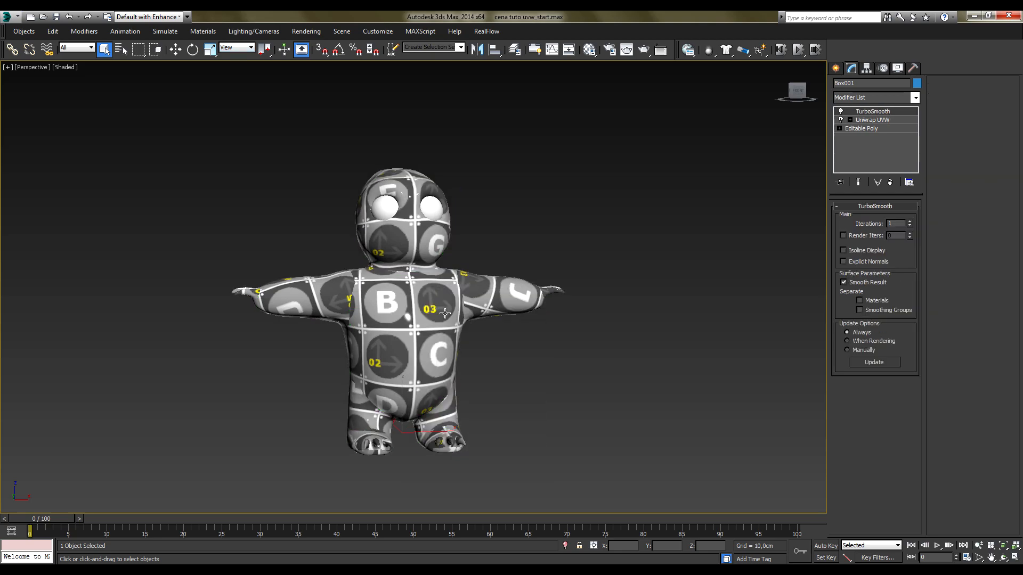
left_click(910, 221)
middle_click_drag(420, 364, 432, 381, "alt")
scroll(432, 381, "up", 2)
mouse_move(493, 340)
middle_mouse_down()
mouse_move(504, 382)
mouse_move(498, 335)
middle_mouse_up()
left_click(526, 354)
Replace the diffuse map of Material #2 with the bitmap TEXTURA_DIFUSE.PSD, loaded with collapsed layers
key("m")
left_click(234, 208)
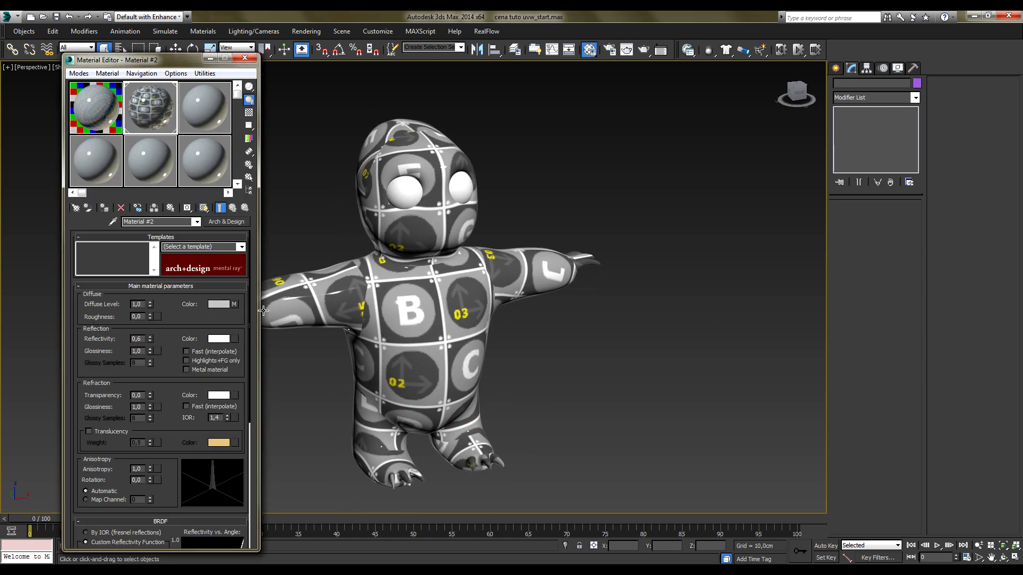
right_click(235, 305)
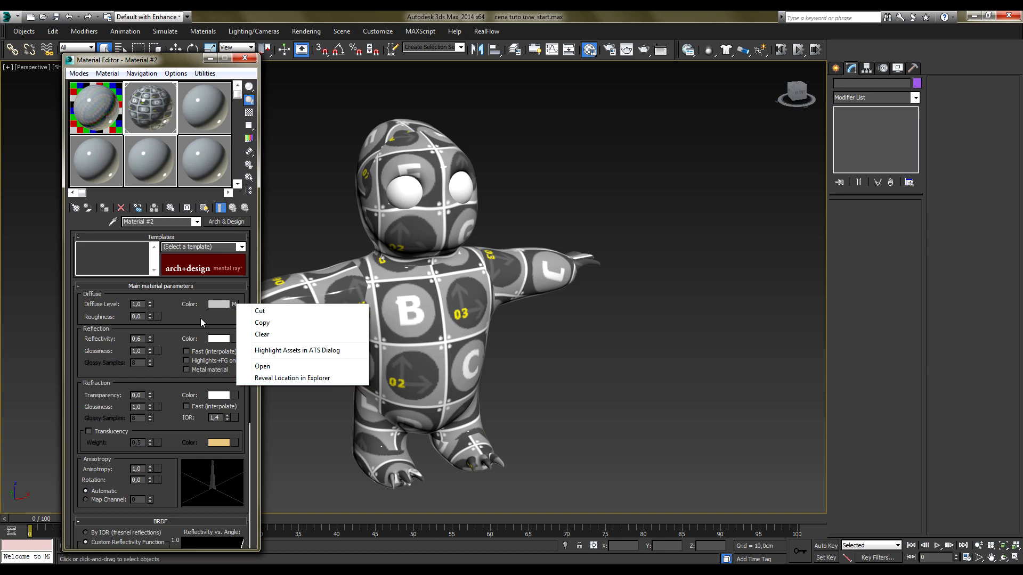
left_click(202, 322)
left_click(235, 305)
left_click(235, 222)
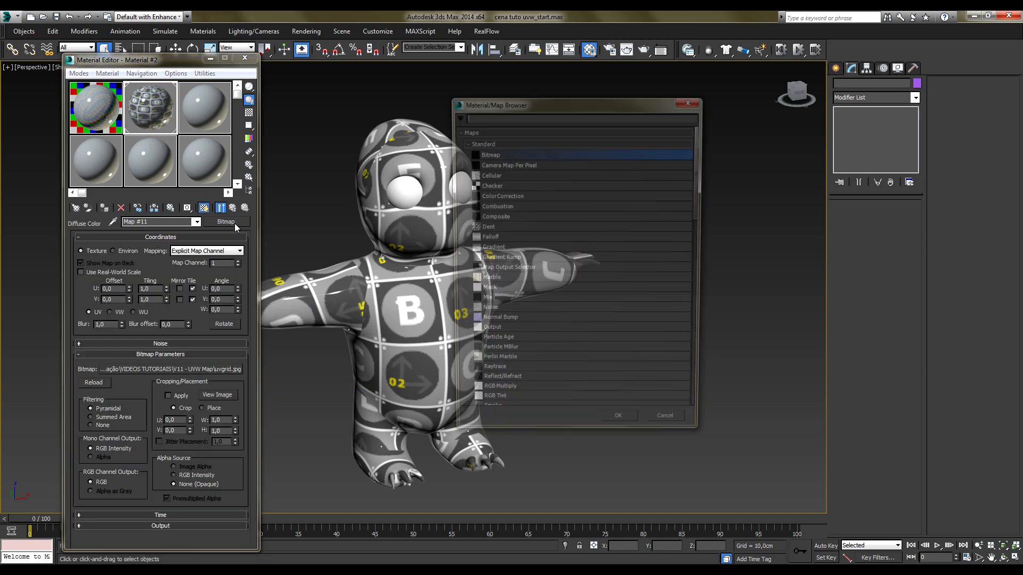
double_click(497, 155)
left_click(155, 124)
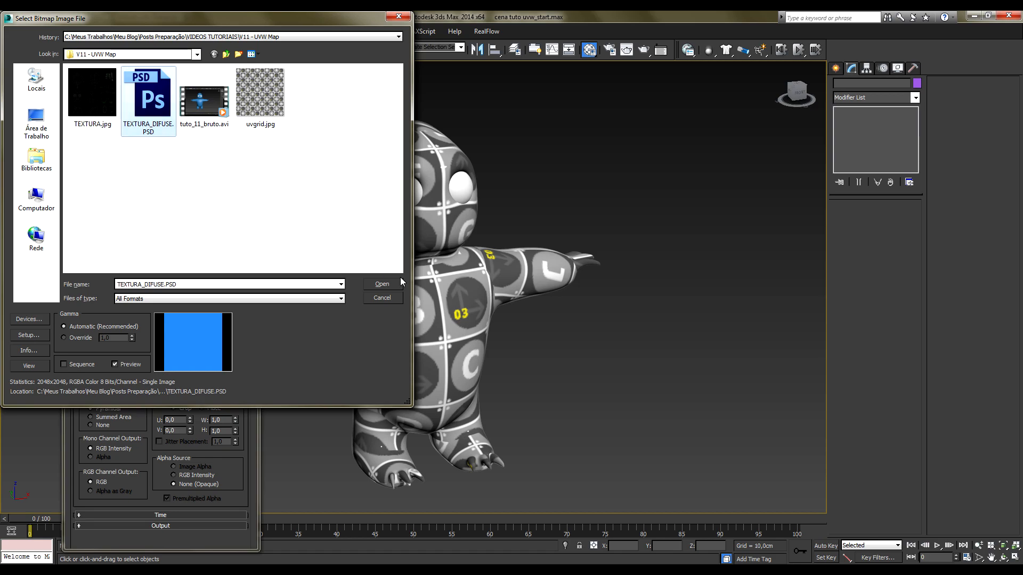
left_click(383, 284)
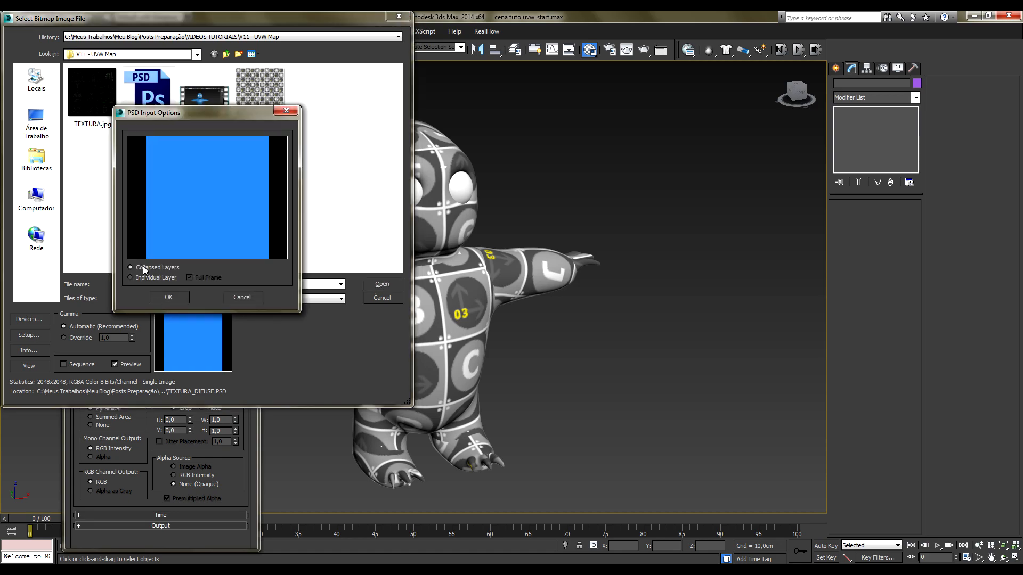
left_click(169, 297)
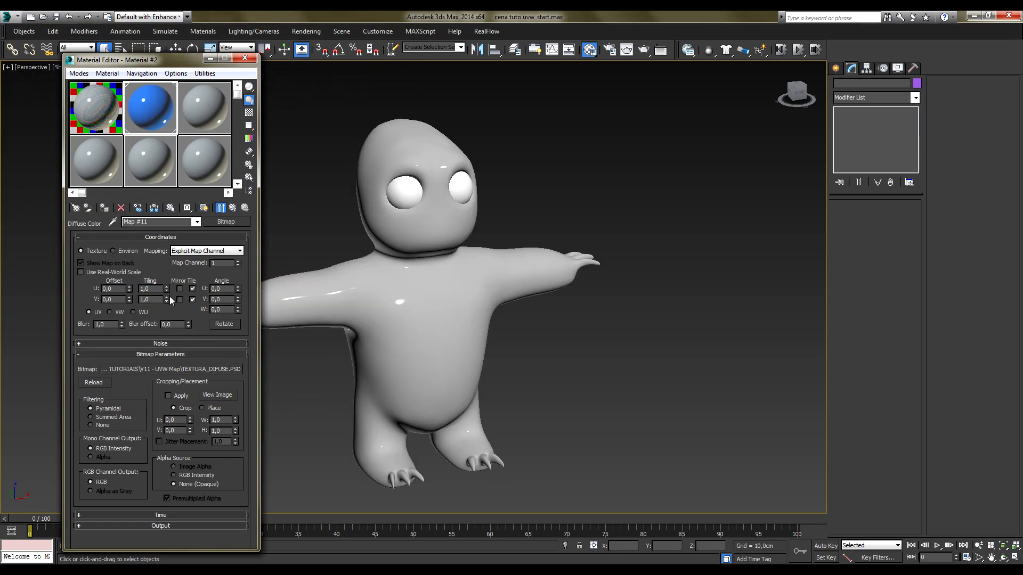
Show the blue diffuse texture on the character in the viewport and inspect it from several angles
left_click(203, 207)
middle_click_drag(540, 322, 611, 323)
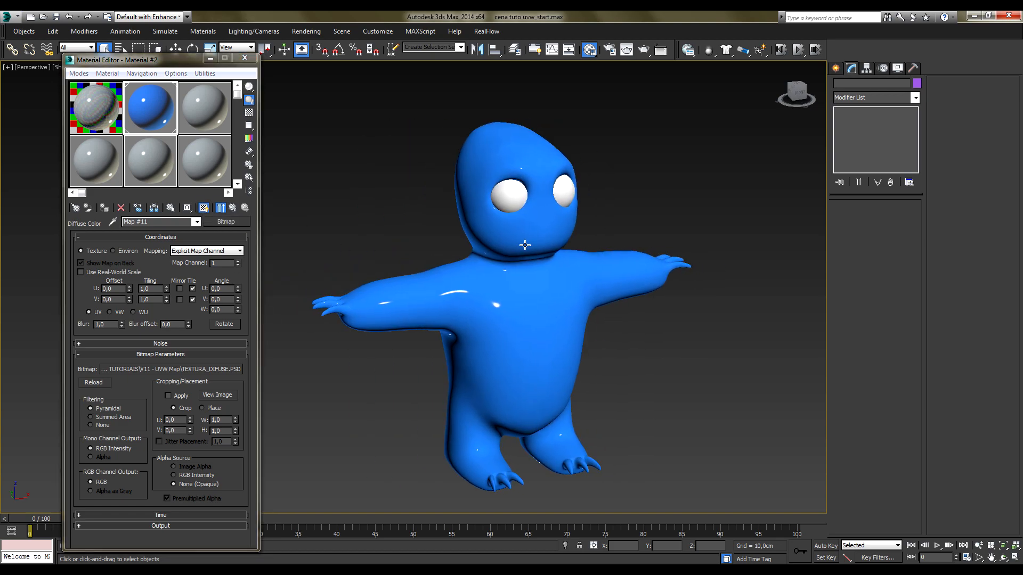
middle_click_drag(589, 383, 587, 385, "alt")
left_click(520, 379)
middle_click_drag(521, 378, 661, 429, "alt")
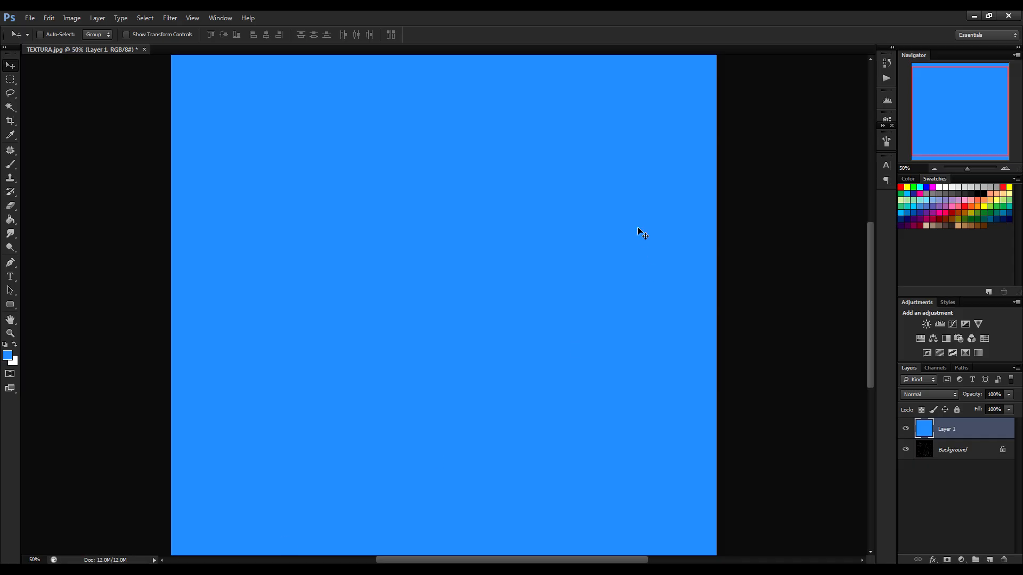
Switch to Photoshop, hide the blue fill layer and add an empty layer above it
left_click(906, 429)
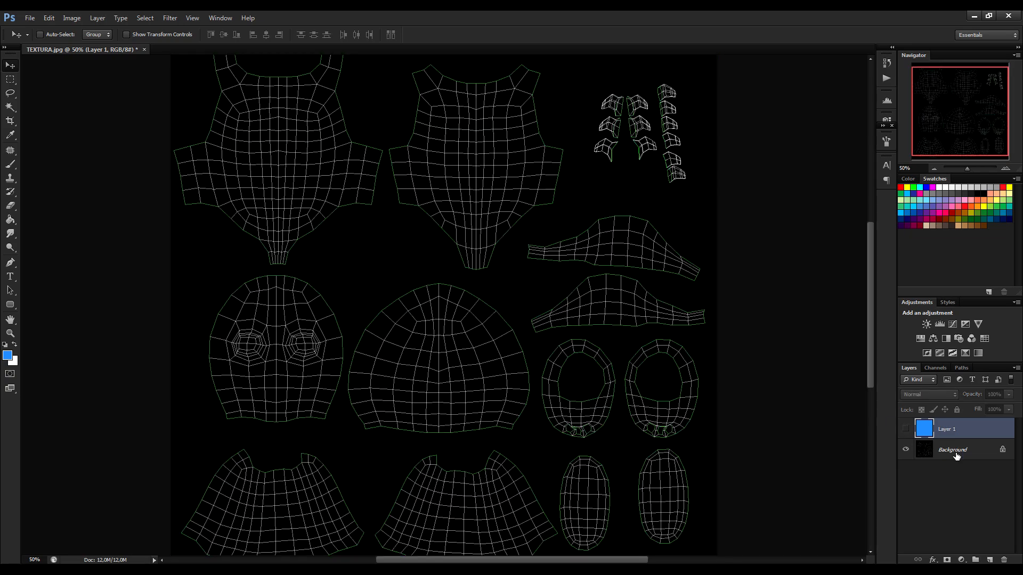
left_click(990, 560)
left_click(959, 472)
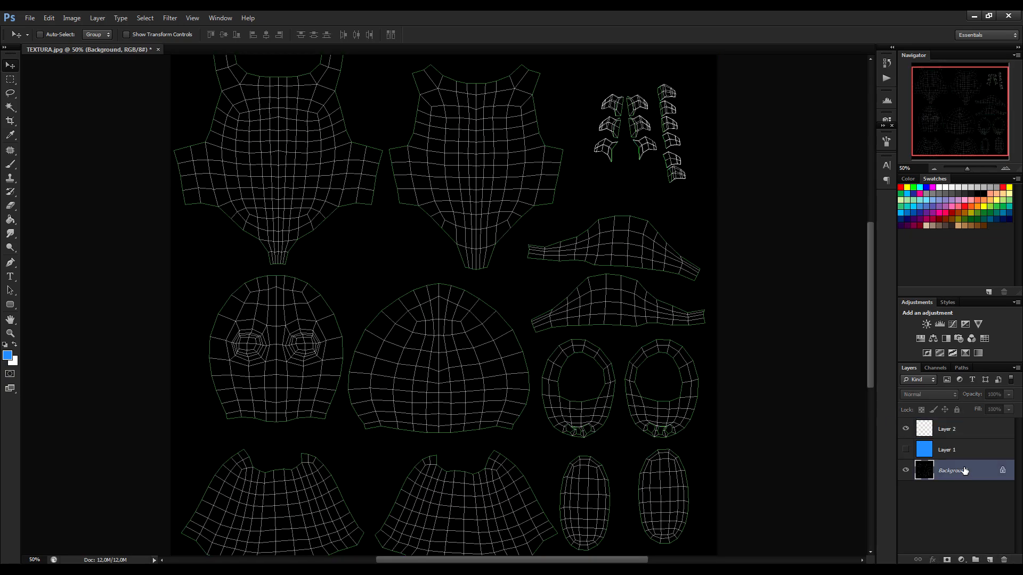
Paint a soft light blue eyebrow arc above each eye socket of the face shell on Layer 2
left_click(1005, 169)
left_click(1005, 169)
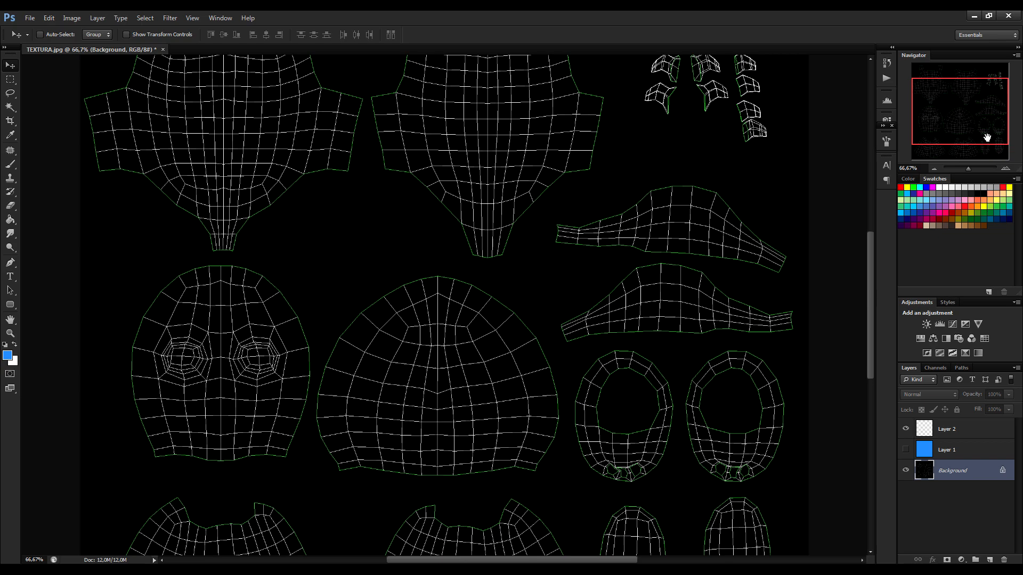
left_click_drag(980, 123, 947, 114)
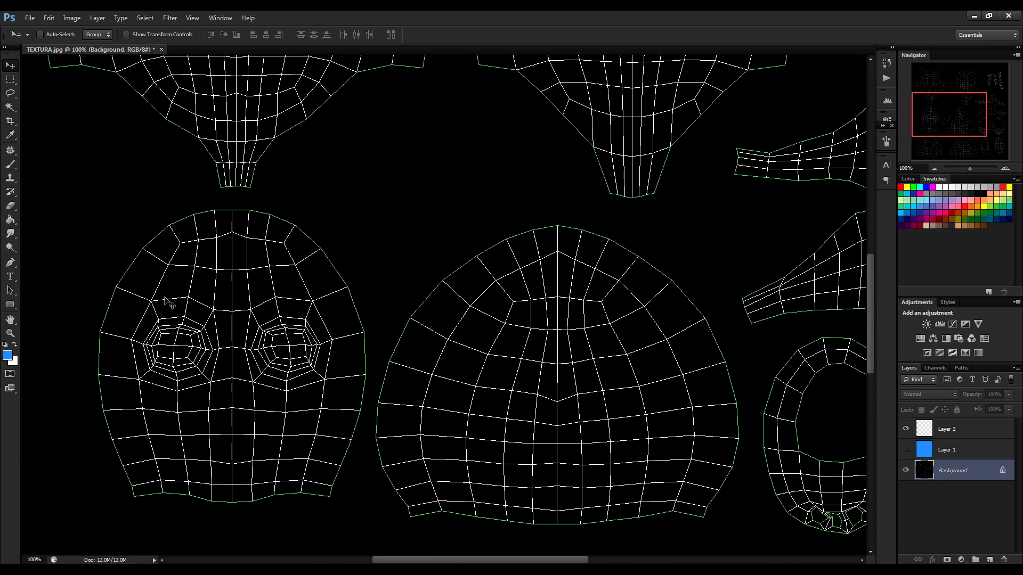
left_click(10, 166)
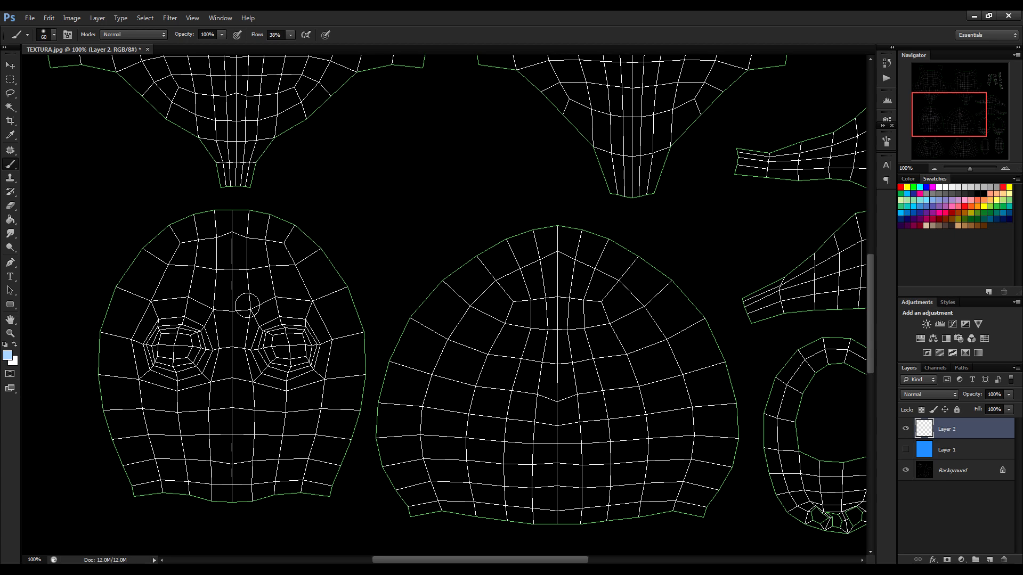
mouse_move(248, 305)
left_mouse_down()
mouse_move(286, 294)
mouse_move(314, 305)
mouse_move(284, 294)
mouse_move(242, 306)
left_mouse_up()
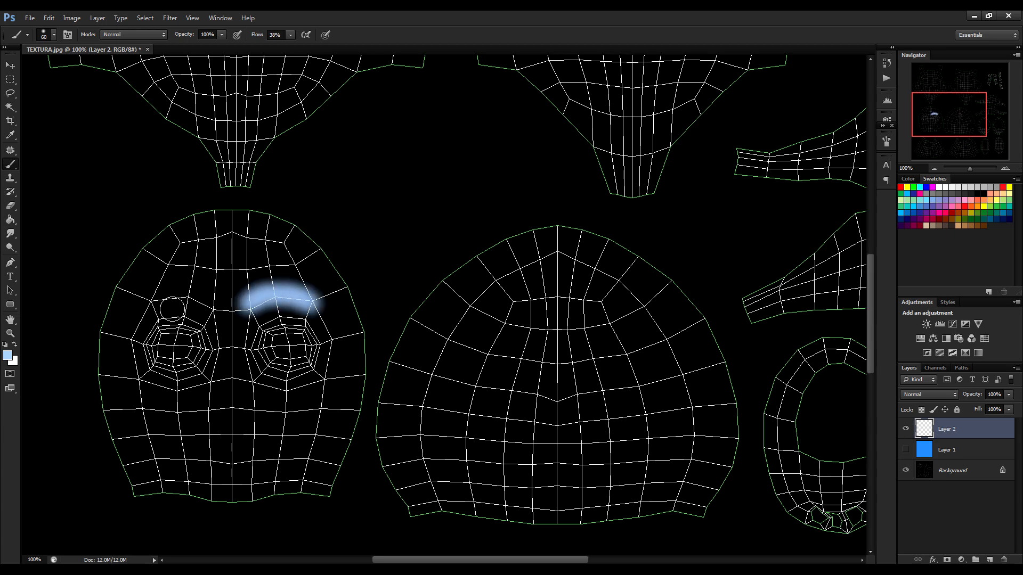
mouse_move(141, 308)
left_mouse_down()
mouse_move(197, 302)
mouse_move(210, 312)
mouse_move(146, 304)
left_mouse_up()
Show the blue layer again and save the artwork over TEXTURA_DIFUSE.PSD, keeping its layers
left_click(904, 451)
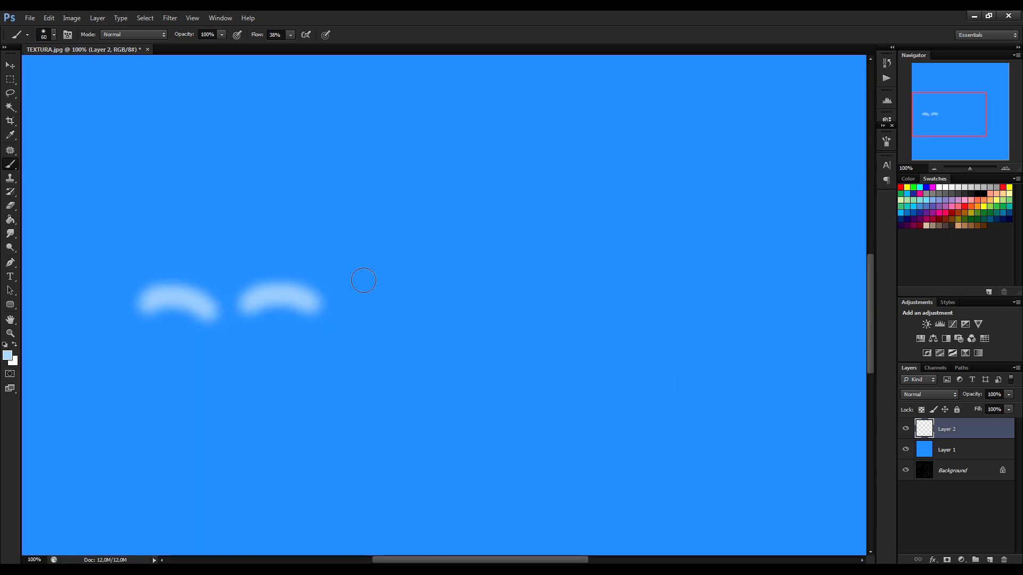
key("ctrl+shift+s")
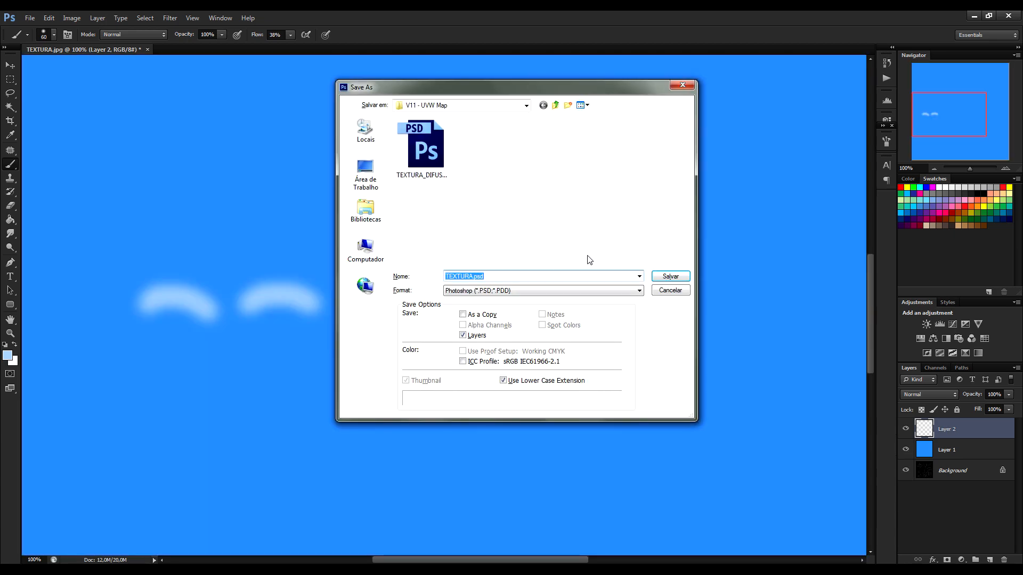
left_click(422, 153)
left_click(670, 277)
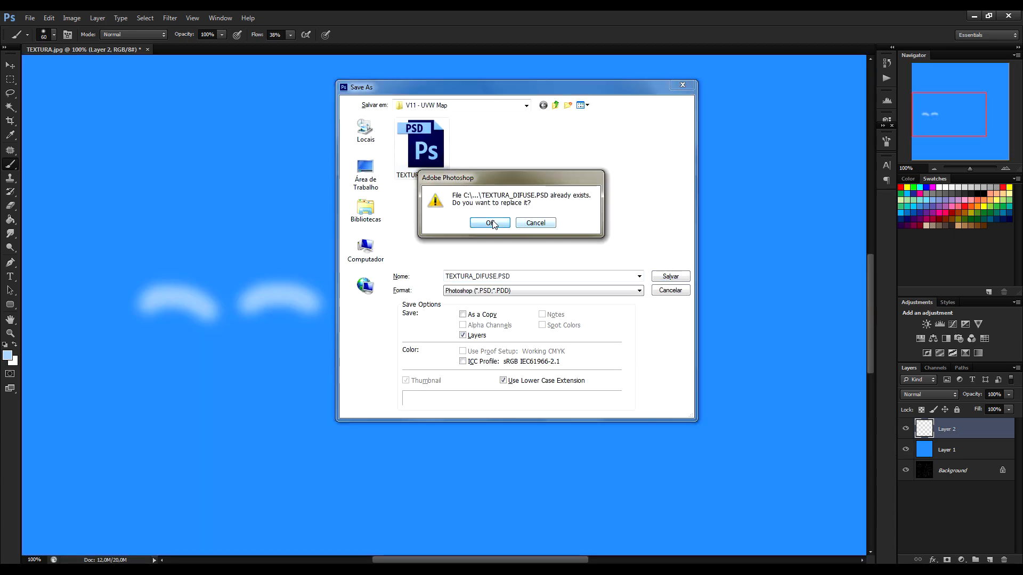
left_click(491, 225)
left_click(619, 189)
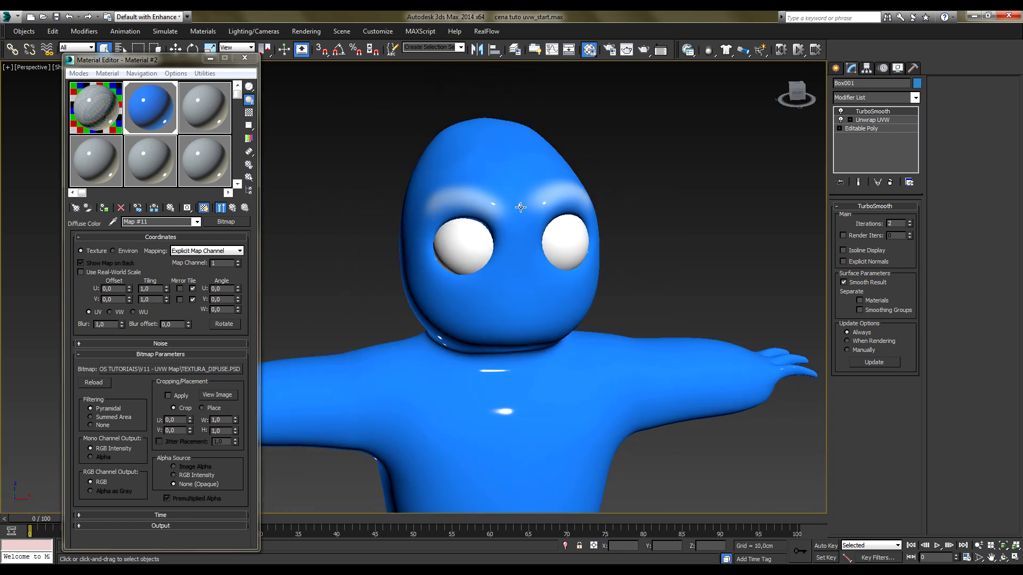
Switch back to 3ds Max and check the placement of the painted eyebrows on the character's face
mouse_move(551, 250)
middle_mouse_down("alt")
mouse_move(501, 251)
mouse_move(579, 246)
mouse_move(567, 245)
middle_mouse_up("alt")
middle_click_drag(609, 330, 542, 286, "alt")
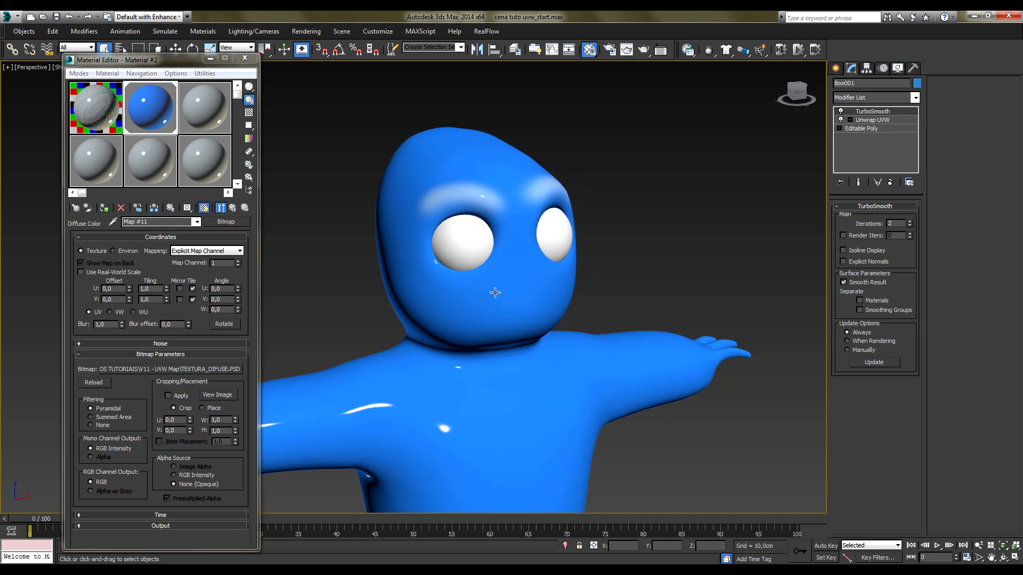
Switch to Photoshop and change the foreground colour to dark blue
middle_click_drag(538, 359, 518, 365, "alt")
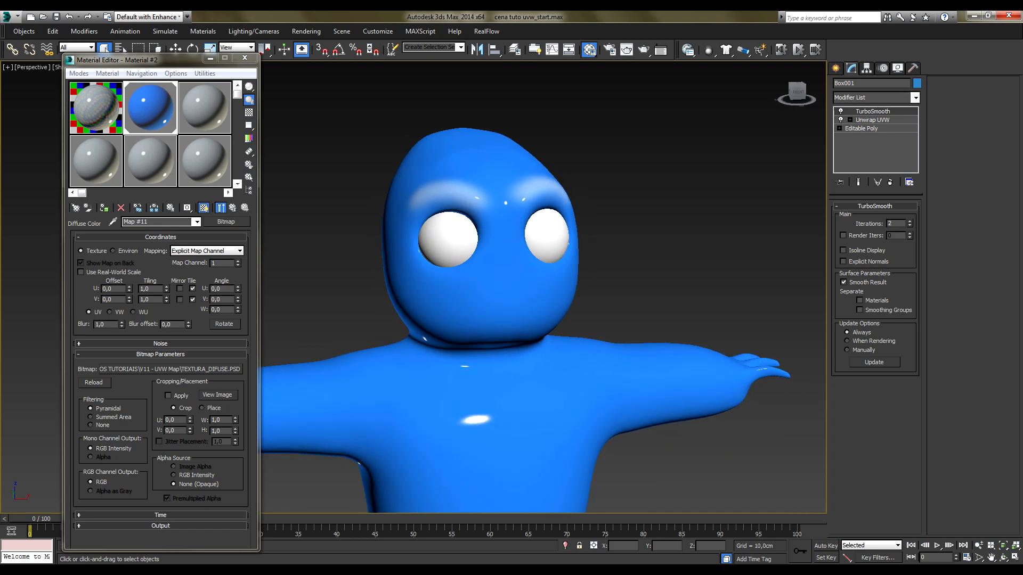
key("alt+Tab")
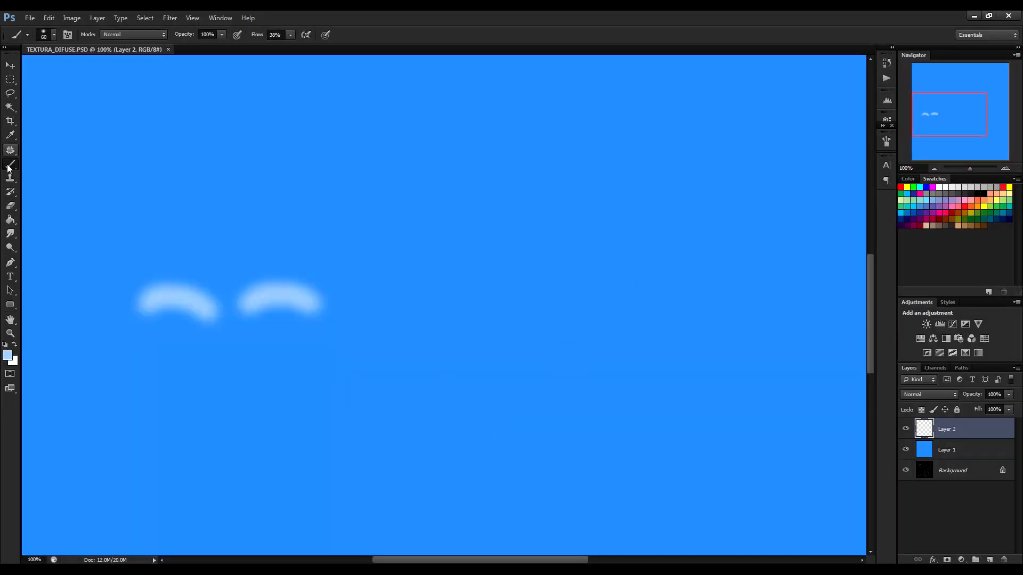
left_click(7, 355)
left_click_drag(595, 250, 597, 244)
left_click(712, 153)
key("v")
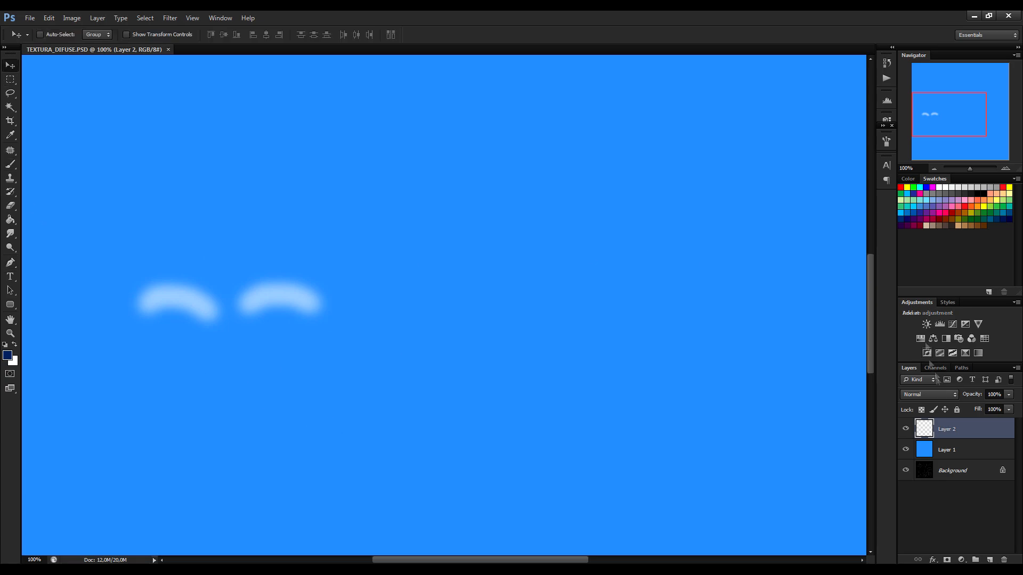
Paint a soft, dark blue curved smile on Layer 2 below the eyebrows and save the texture with the blue fill showing
left_click(905, 450)
key("b")
mouse_move(147, 418)
left_mouse_down()
mouse_move(261, 459)
mouse_move(306, 424)
left_mouse_up()
key("ctrl+s")
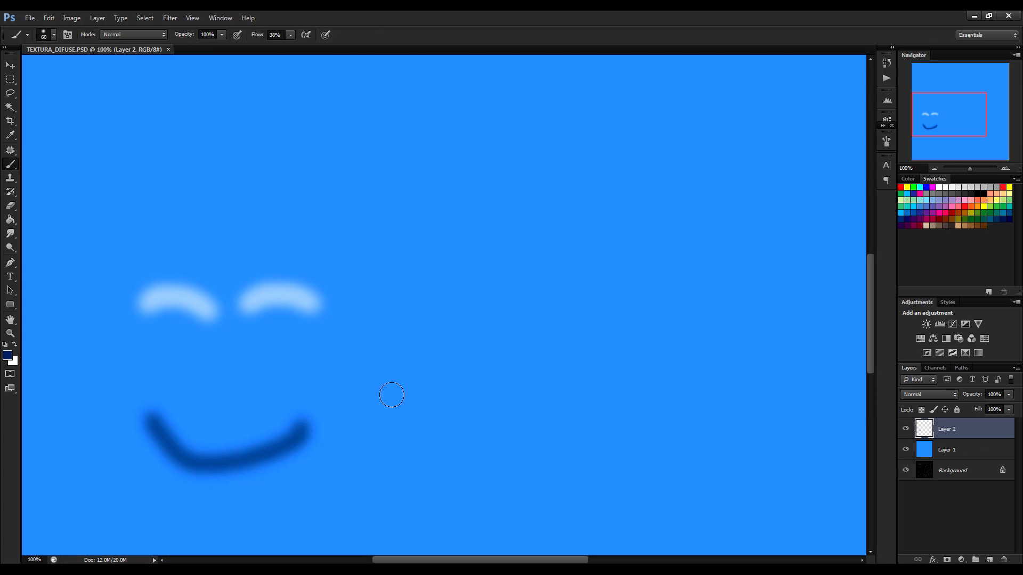
Switch back to 3ds Max and check the painted smile on the character's face
key("alt+Tab")
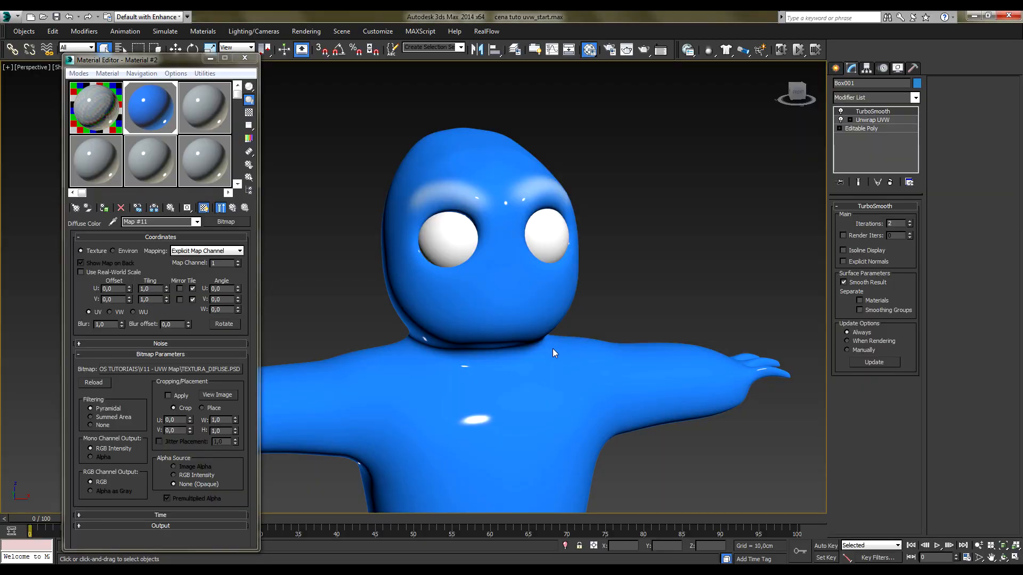
left_click(702, 268)
left_click(511, 307)
middle_click_drag(512, 308, 580, 403, "alt")
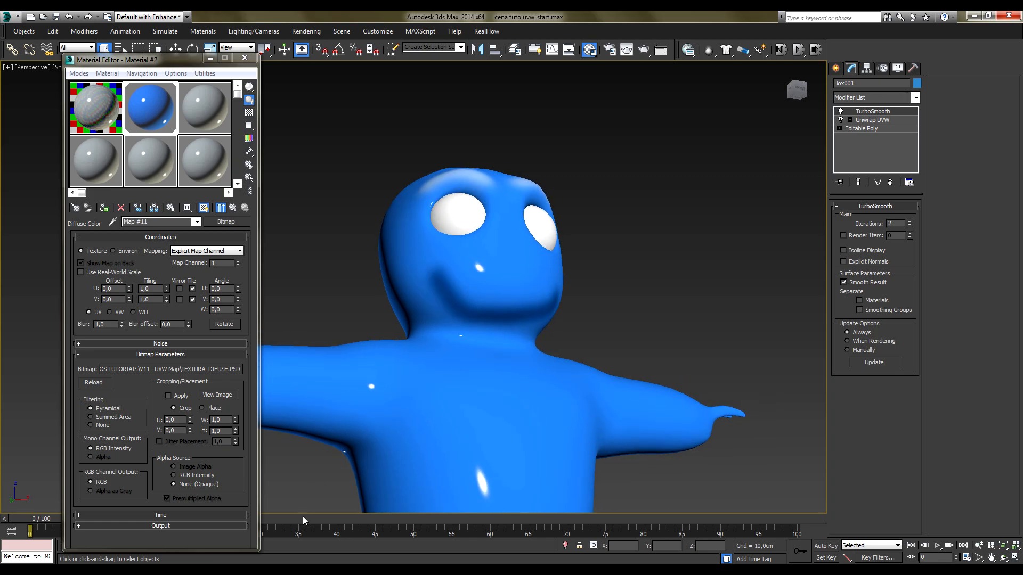
Switch to Photoshop and add the text ww.VFXdoFabrico.com.br in black over the front torso shell on its own layer
key("alt+Tab")
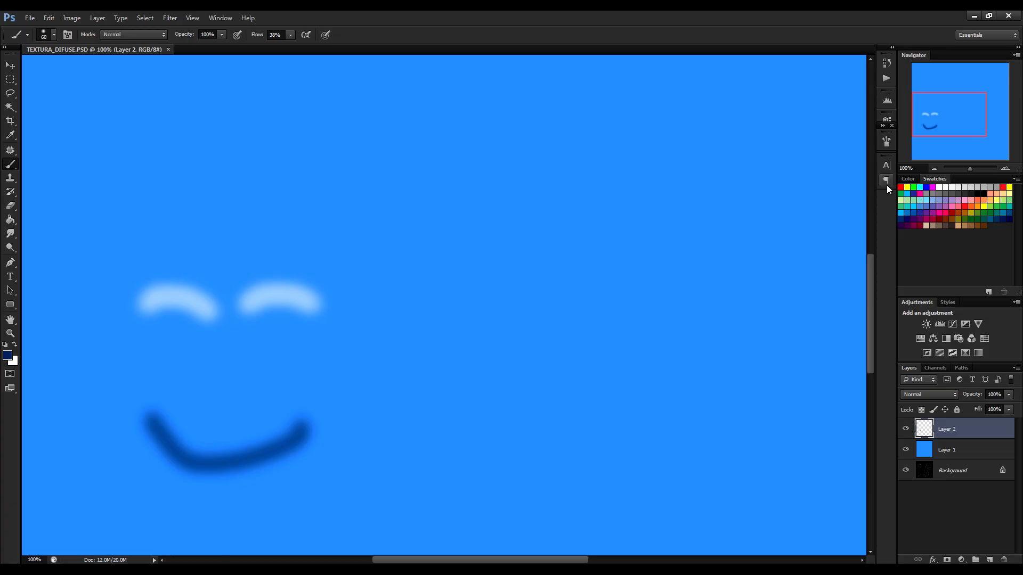
left_click(907, 451)
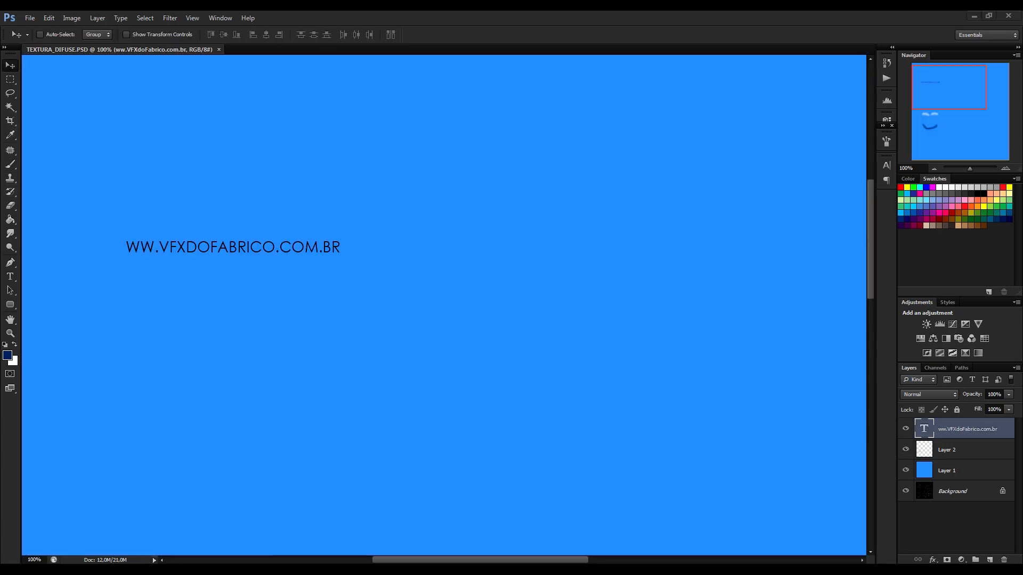
Switch to 3ds Max, check the text on the character's chest in the viewport and in a test render
key("alt+Tab")
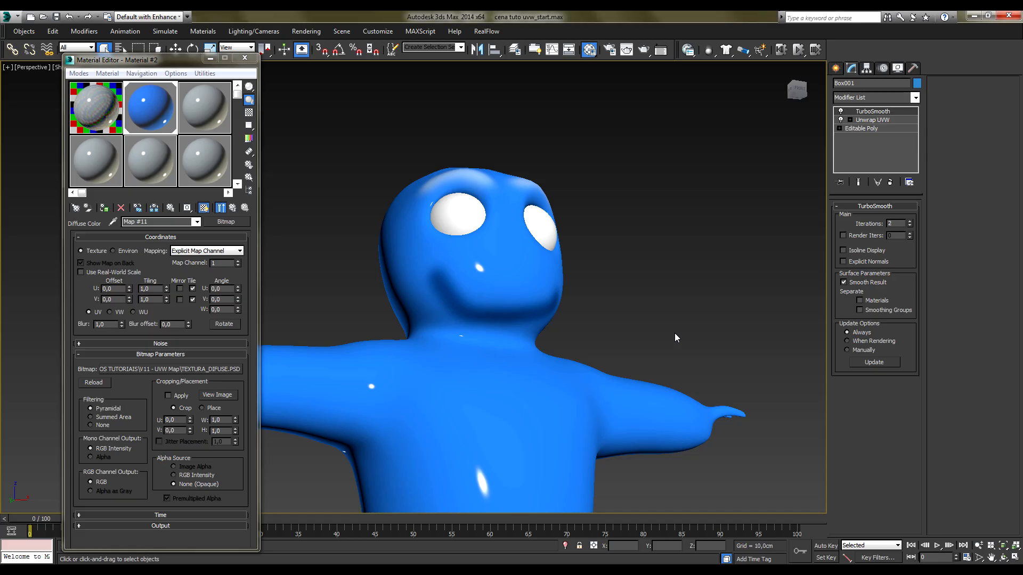
middle_click_drag(680, 289, 586, 354, "alt")
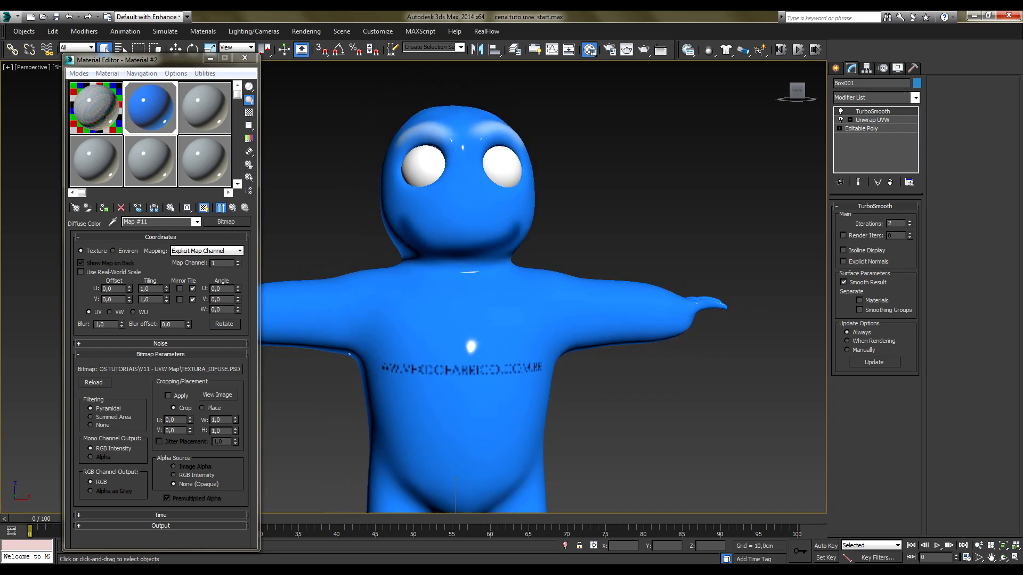
scroll(583, 354, "down", 4)
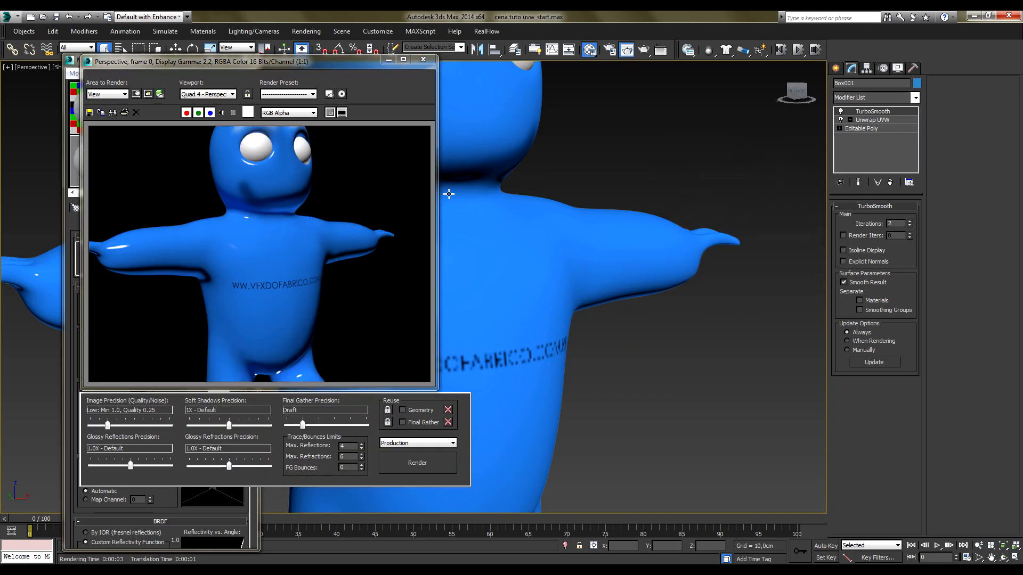
left_click(423, 59)
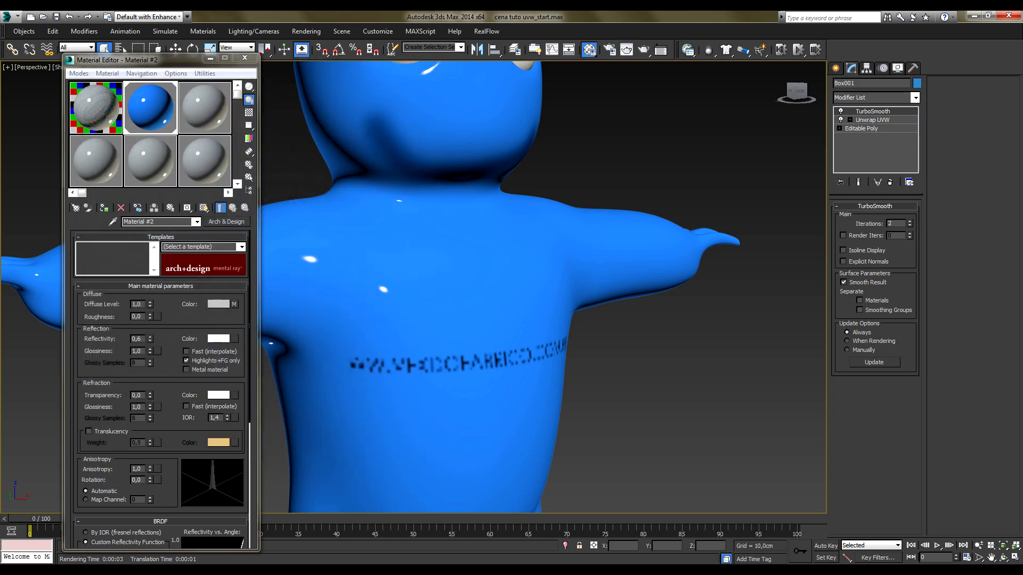
Switch to Photoshop, duplicate the UV wireframe Background layer, move the copy above all layers and set its blending mode to Screen
key("alt+Tab")
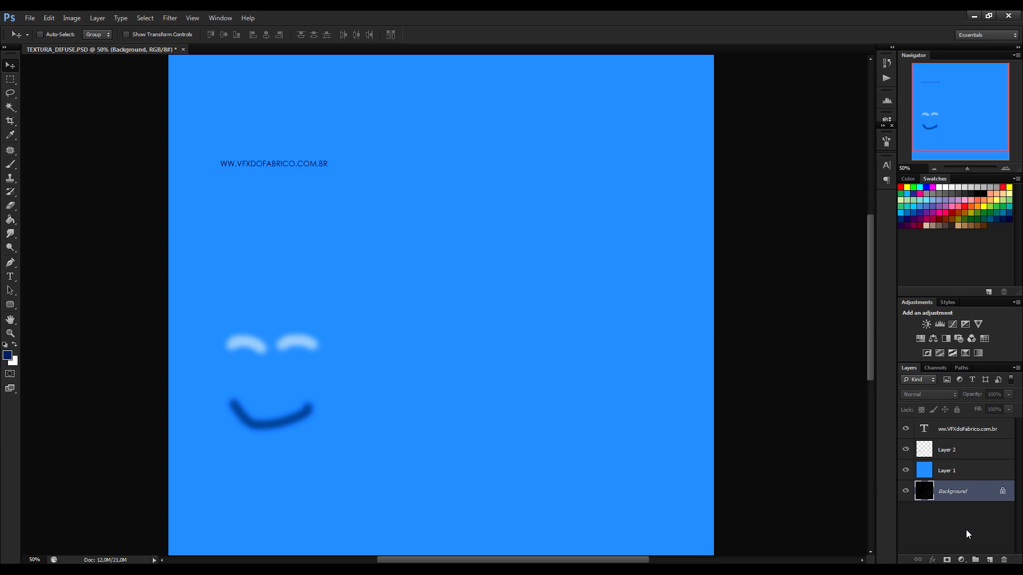
key("ctrl+j")
left_click_drag(950, 495, 942, 426)
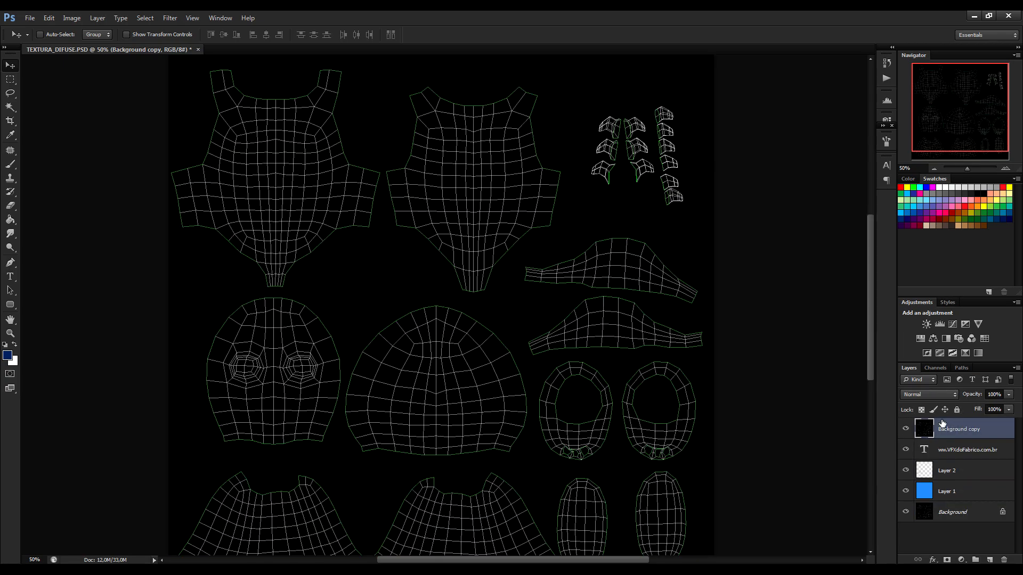
left_click(932, 394)
left_click(920, 206)
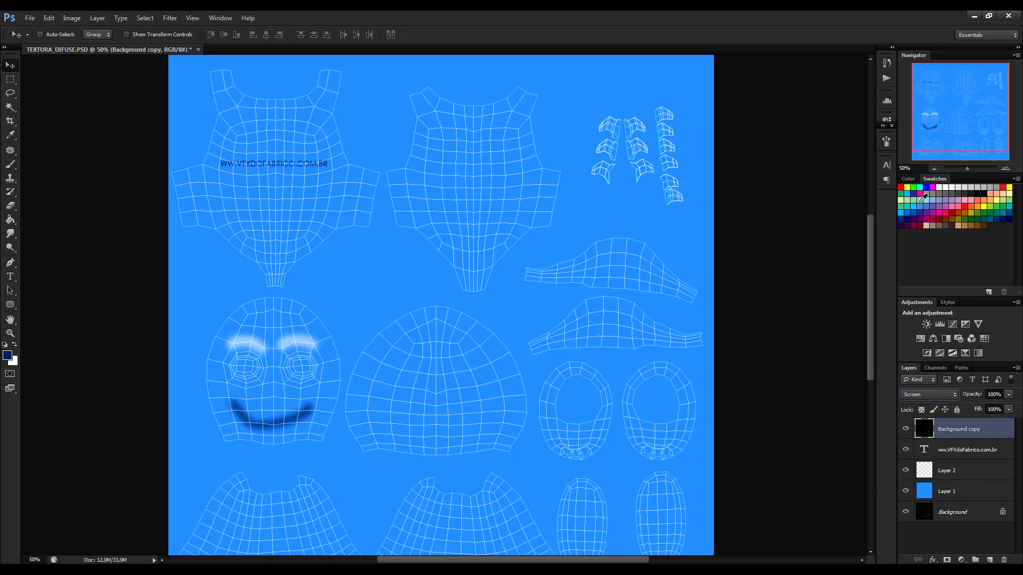
Hide the website text layer and Layer 2, leaving the wireframe over the blue fill, and save the texture
left_click(1006, 169)
mouse_move(962, 110)
left_mouse_down()
mouse_move(964, 96)
mouse_move(965, 115)
left_mouse_up()
left_click(1006, 168)
mouse_move(961, 119)
left_mouse_down()
mouse_move(953, 108)
mouse_move(953, 117)
left_mouse_up()
left_click(962, 453)
left_click(963, 473)
scroll(497, 317, "up", 6)
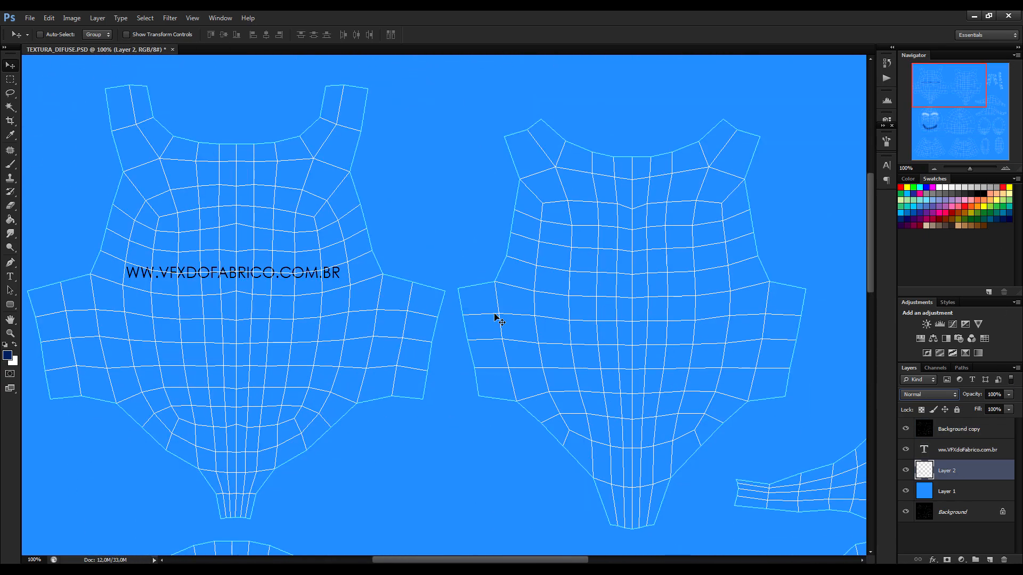
left_click(905, 449)
left_click(905, 470)
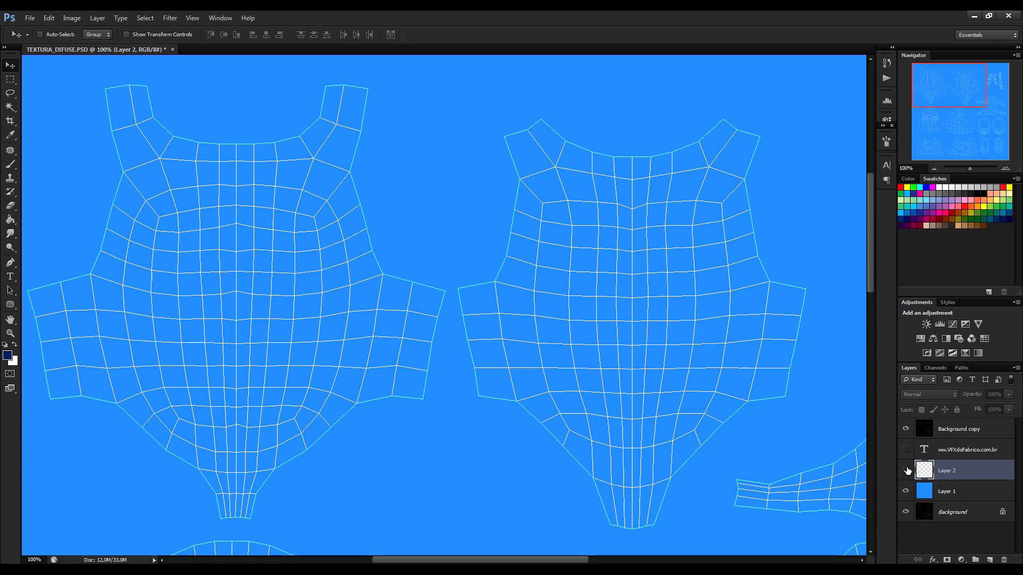
key("ctrl+s")
Switch to 3ds Max, render the character and examine how the UV wireframe wraps around its body
left_click(974, 16)
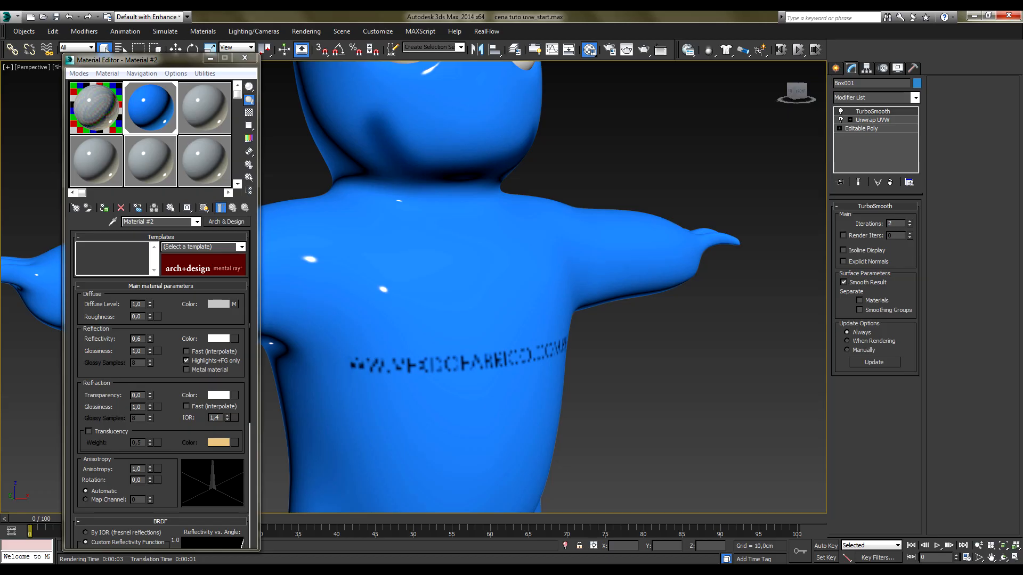
left_click(682, 351)
scroll(533, 386, "down", 2)
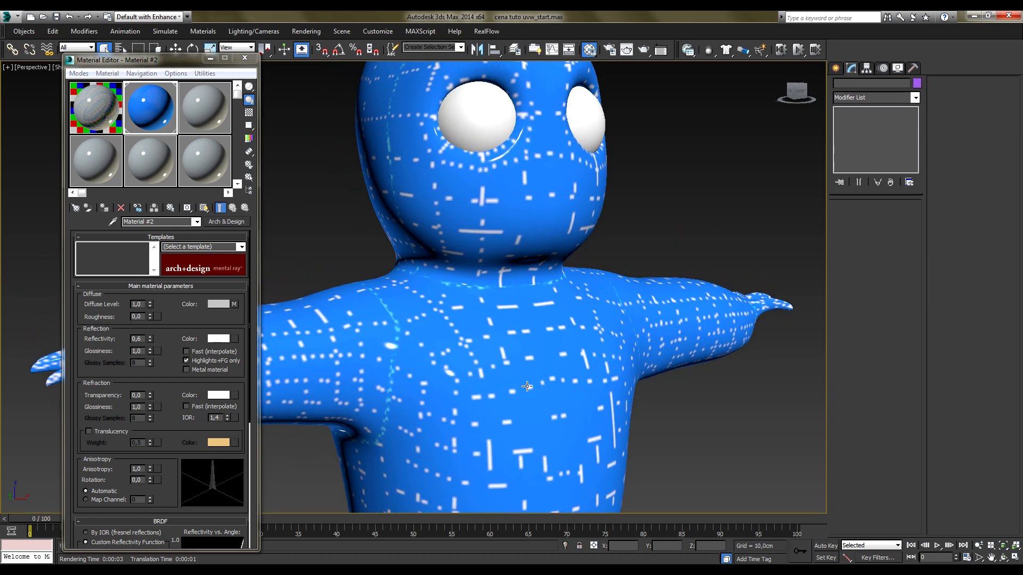
key("shift+q")
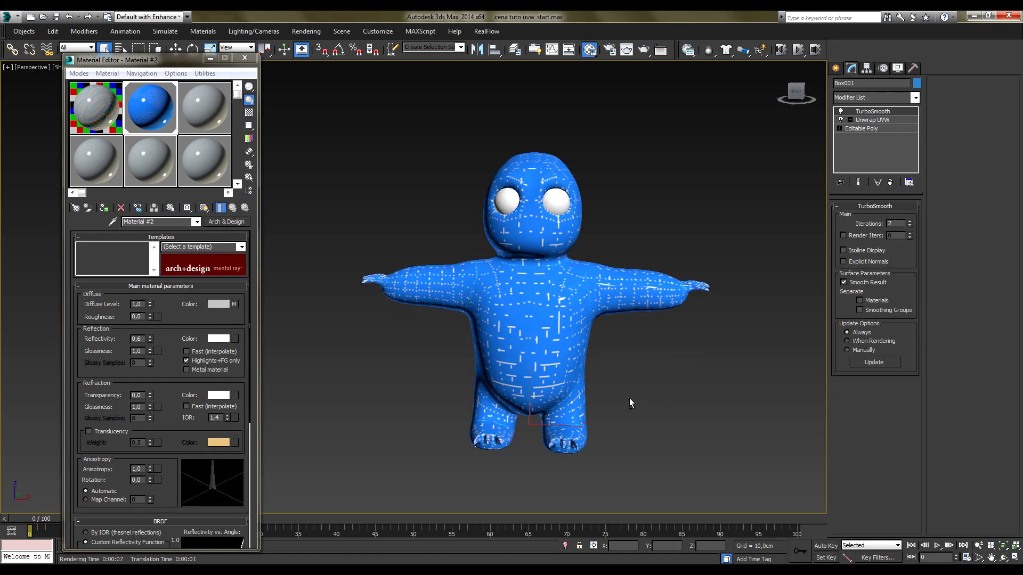
middle_click_drag(629, 398, 608, 406, "alt")
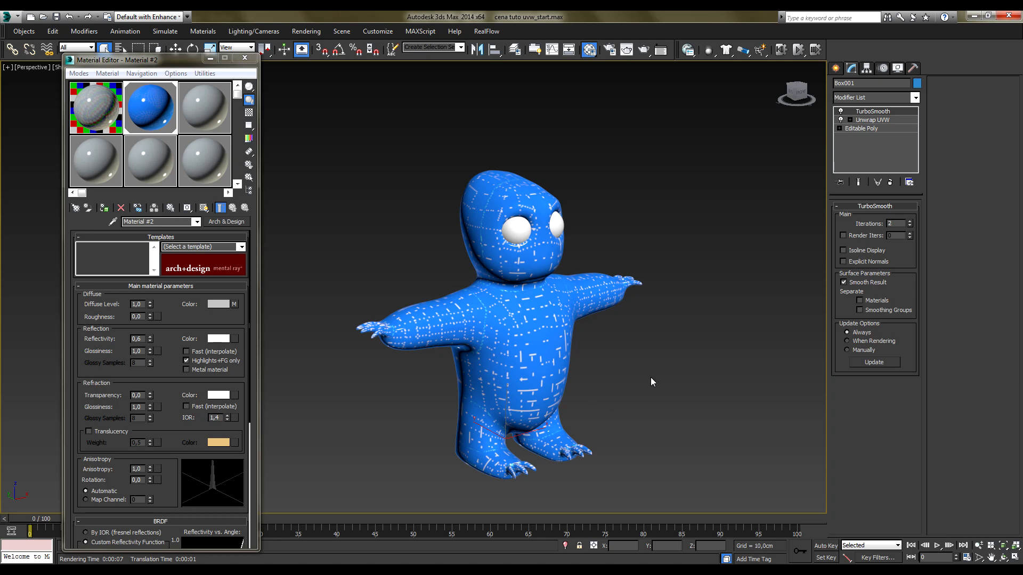
middle_click_drag(662, 398, 648, 411, "alt")
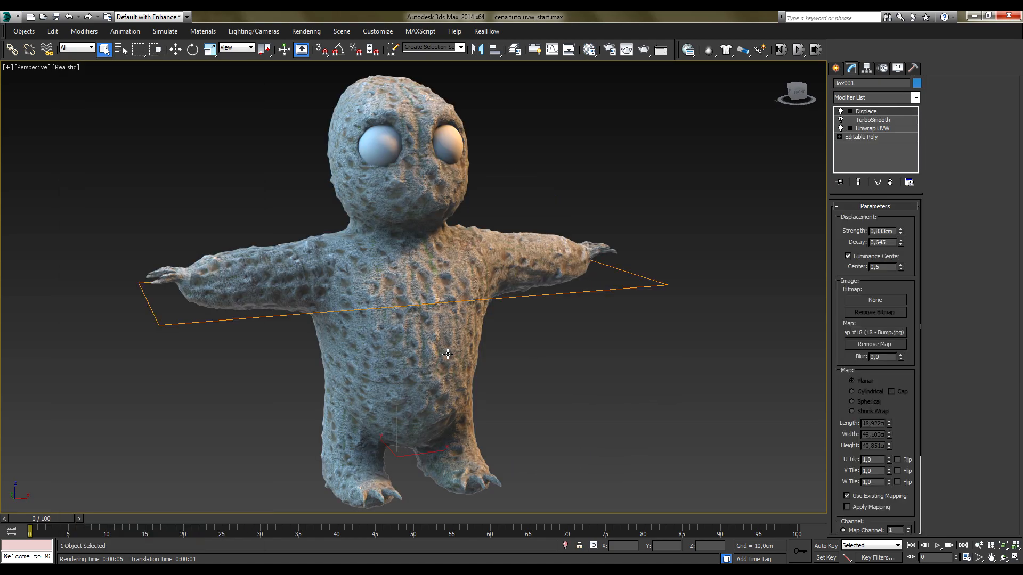
Examine the rough stone-like texture and displacement on the finished character from several angles, including a close view of the head
middle_click_drag(632, 394, 687, 330, "alt")
left_click(702, 314)
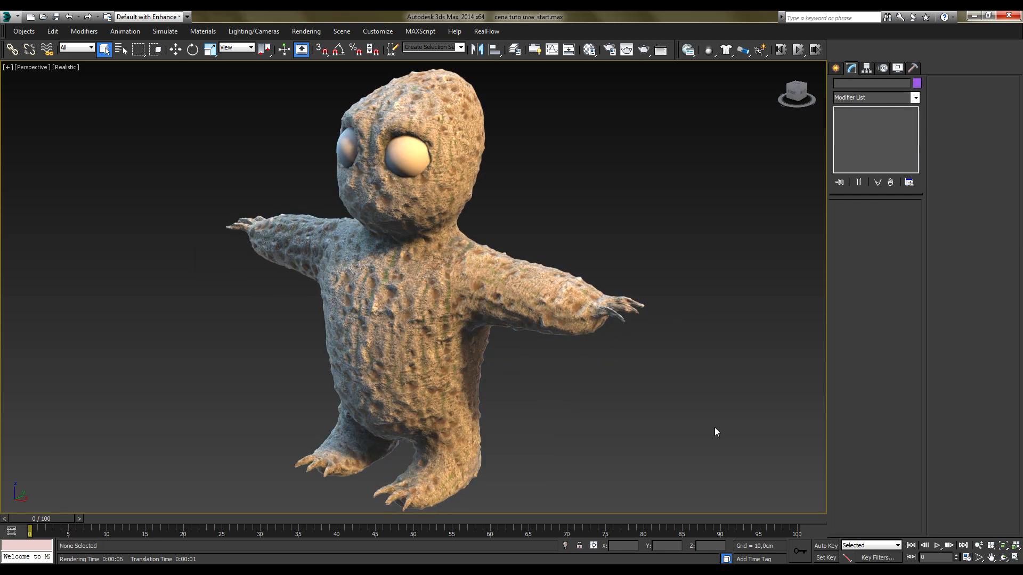
left_click(417, 347)
scroll(438, 356, "up", 4)
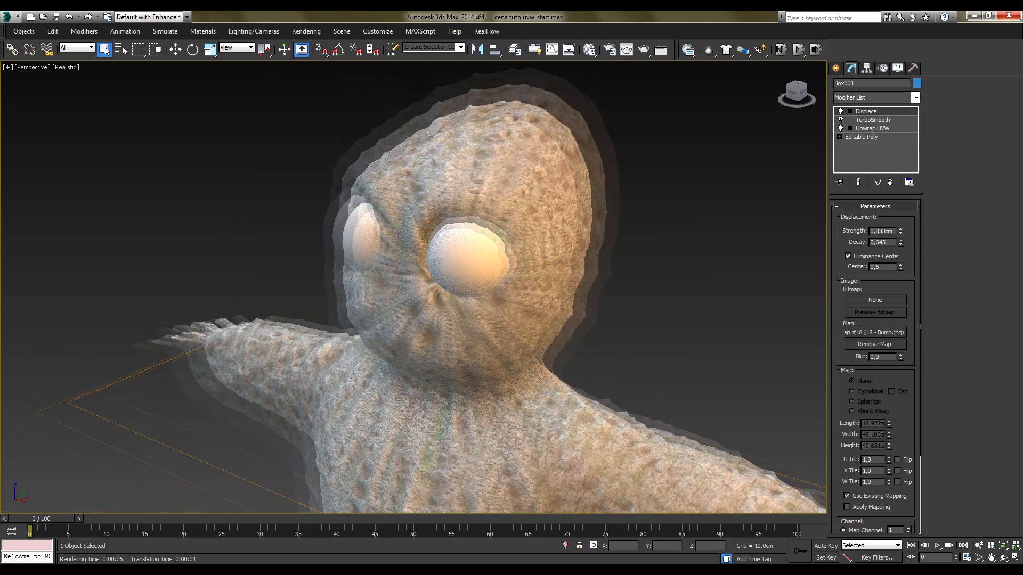
left_click(690, 204)
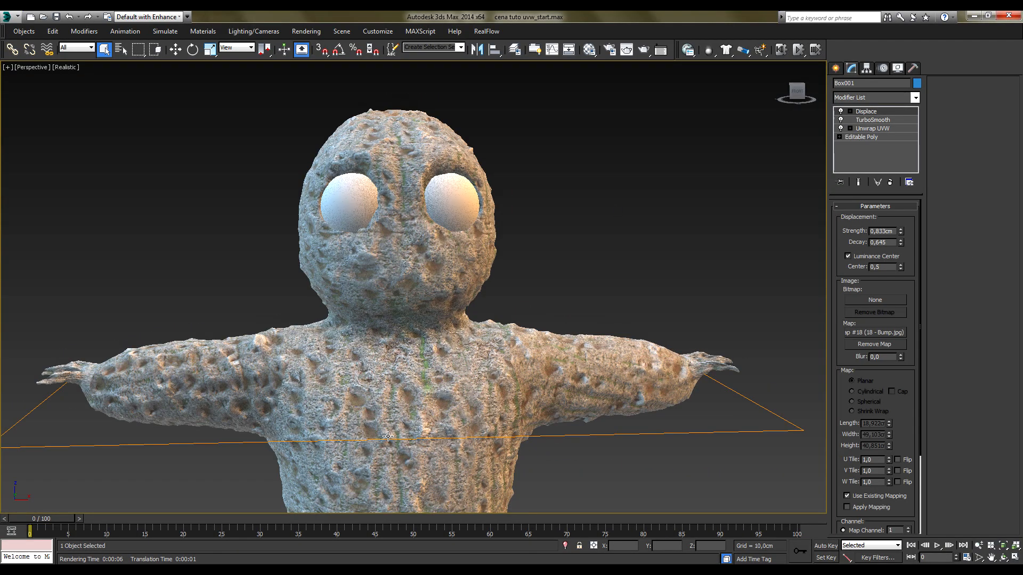
left_click(574, 207)
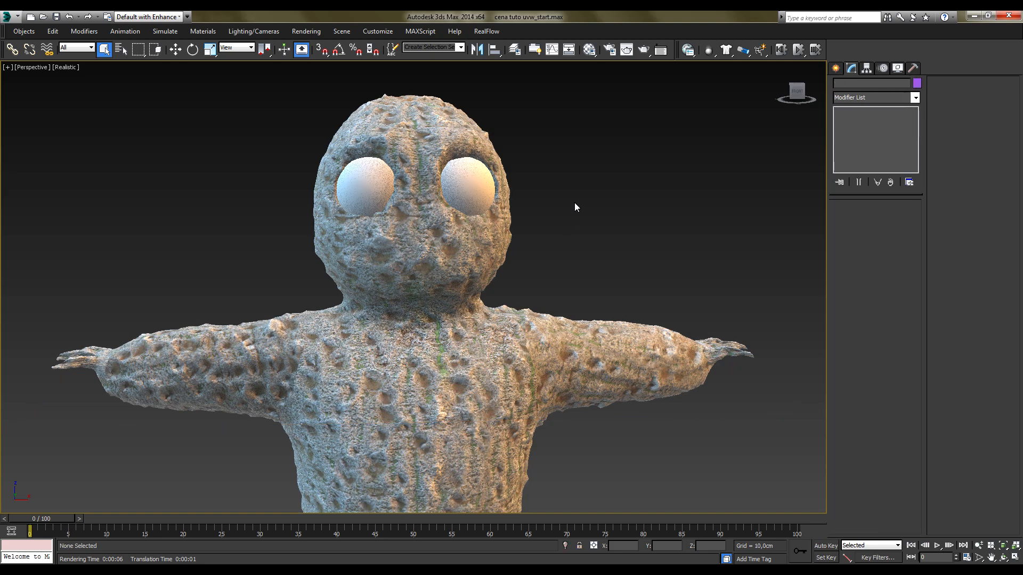